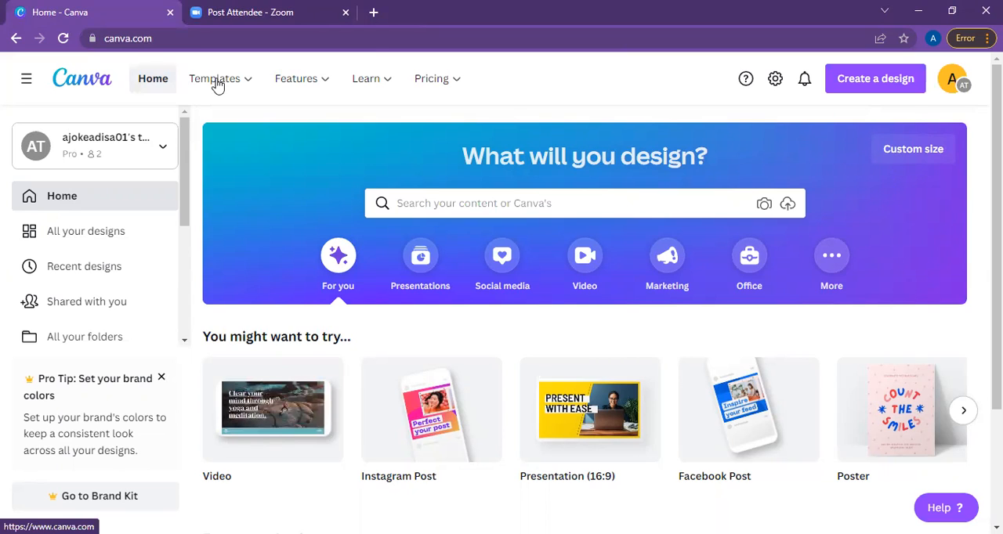
Review the Templates, Features, Learn and Pricing categories and the navigation entries of the home page.
mouse_move(218, 85)
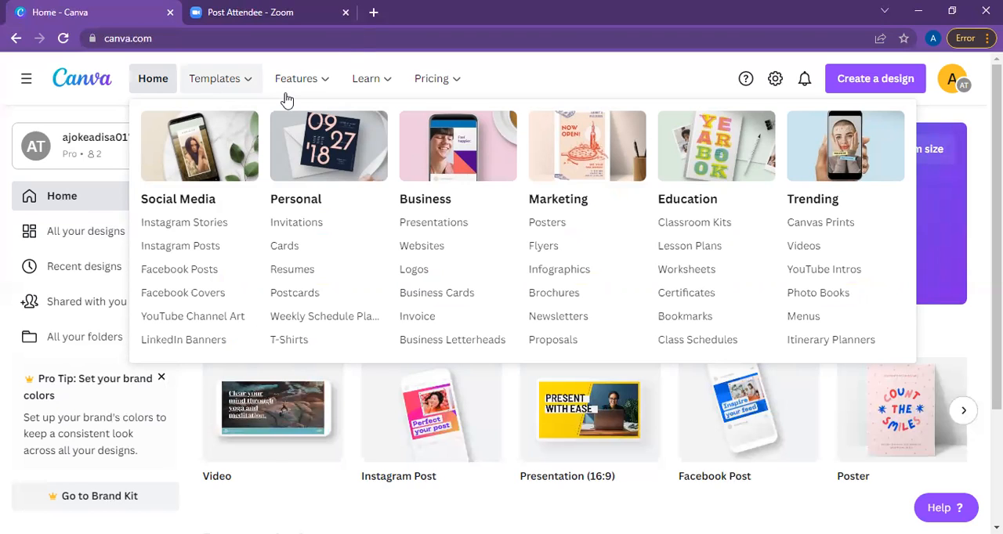
mouse_move(294, 92)
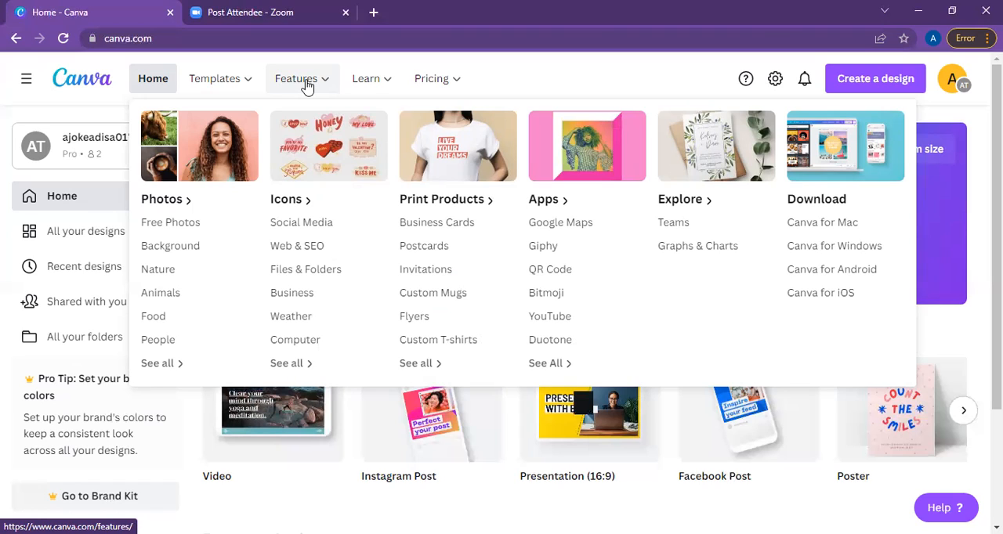
left_click(382, 86)
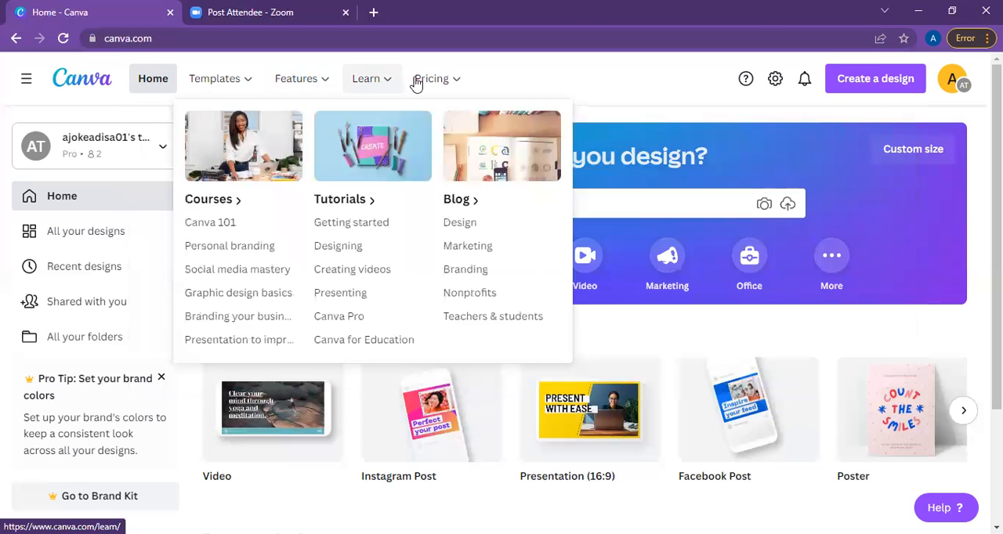
mouse_move(434, 84)
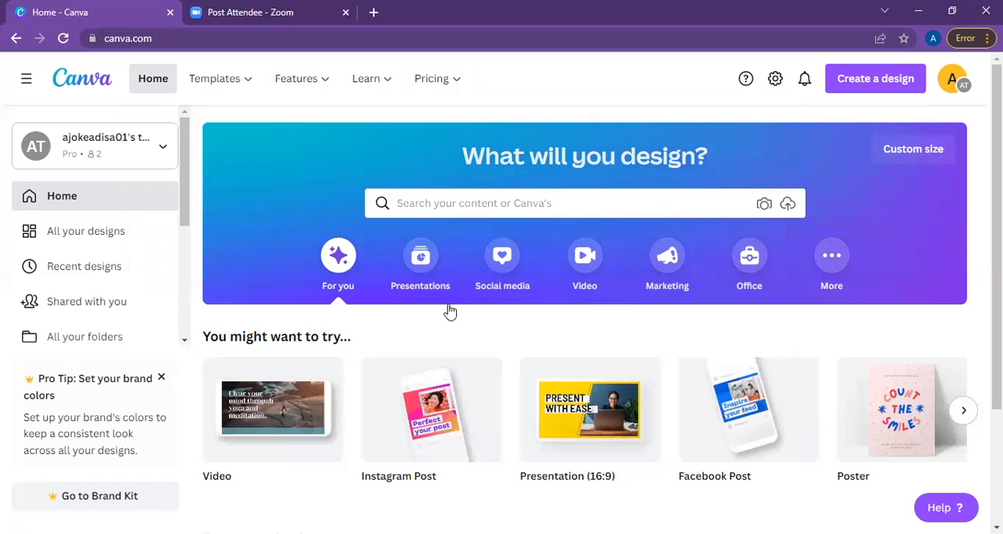
left_click(452, 80)
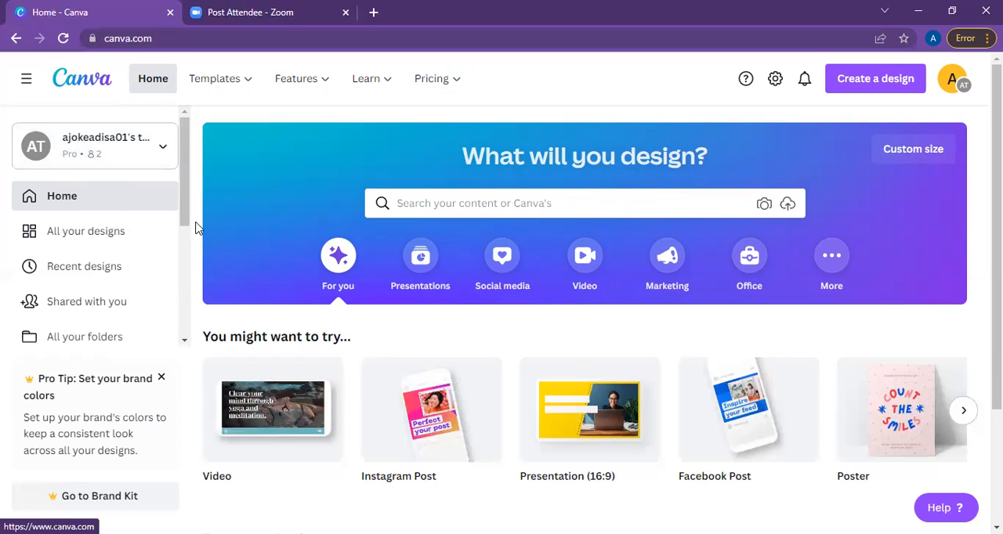
scroll(185, 239, "down", 2)
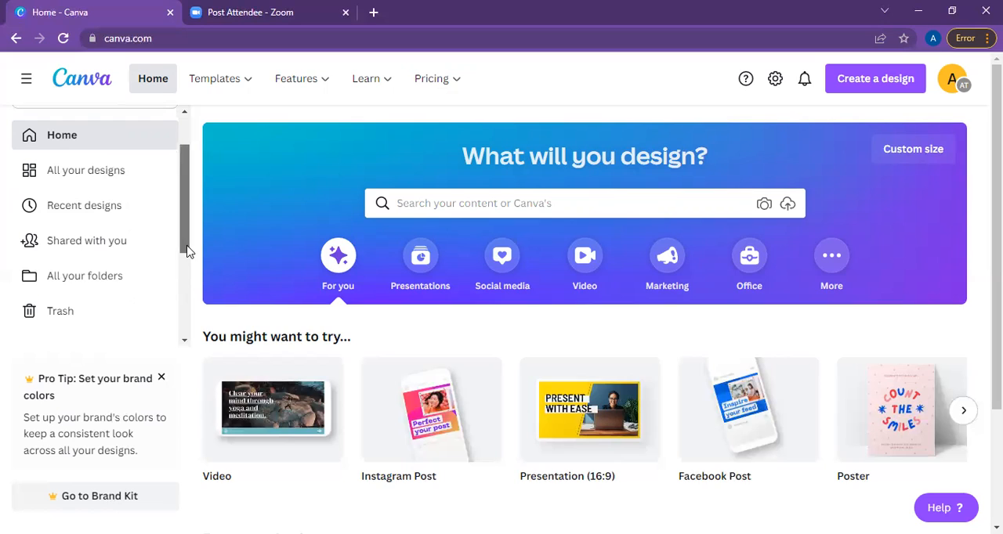
scroll(196, 305, "down", 3)
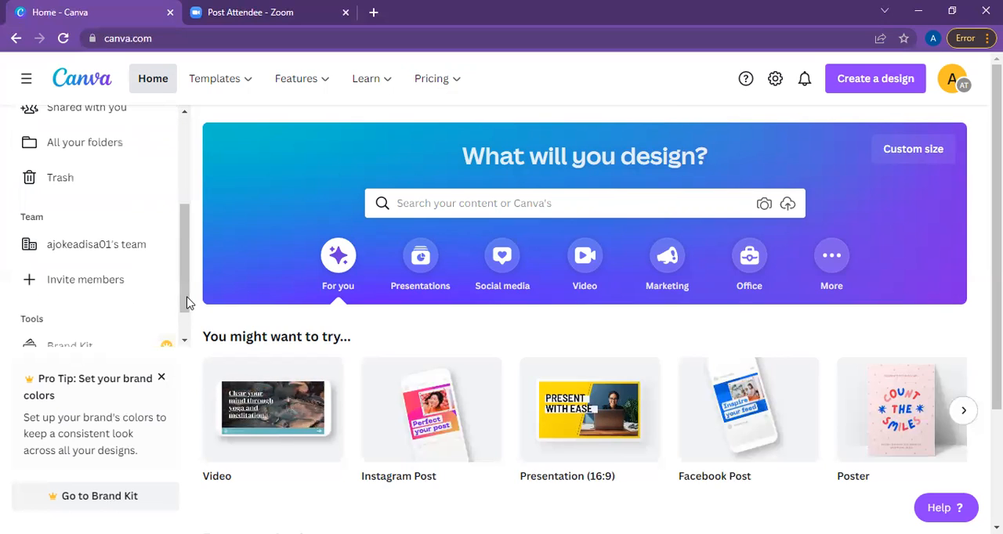
scroll(185, 278, "up", 2)
scroll(187, 238, "up", 1)
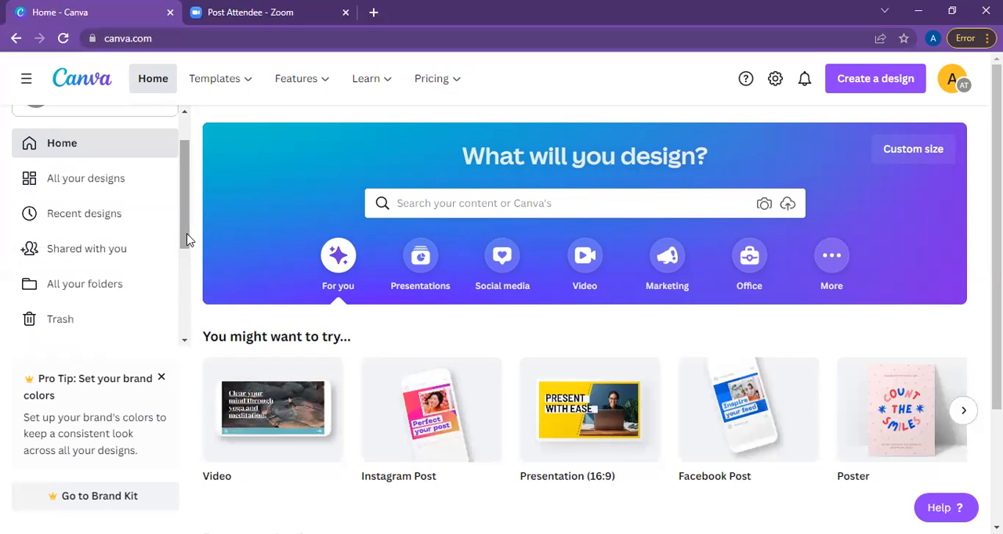
Browse the collection of all your designs.
left_click(140, 183)
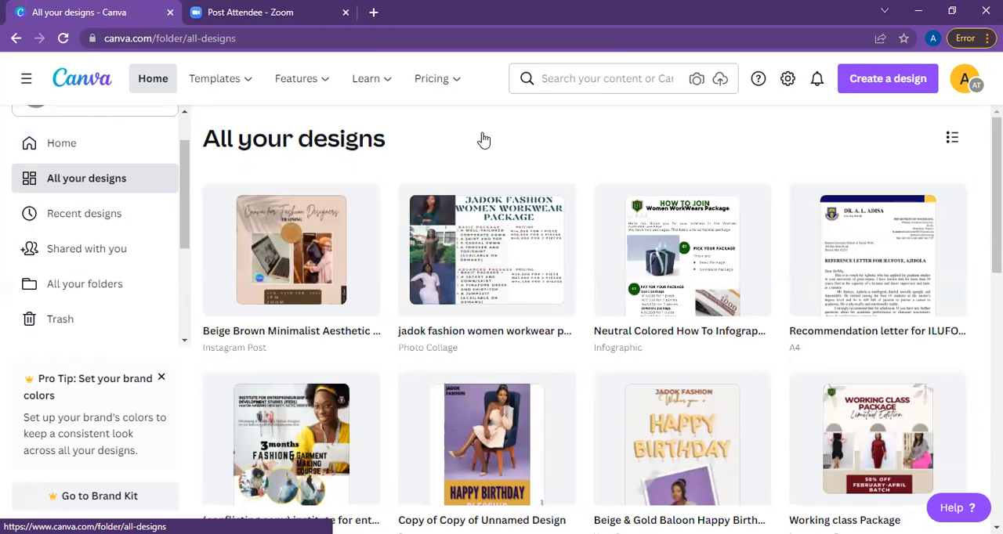
scroll(585, 321, "down", 1)
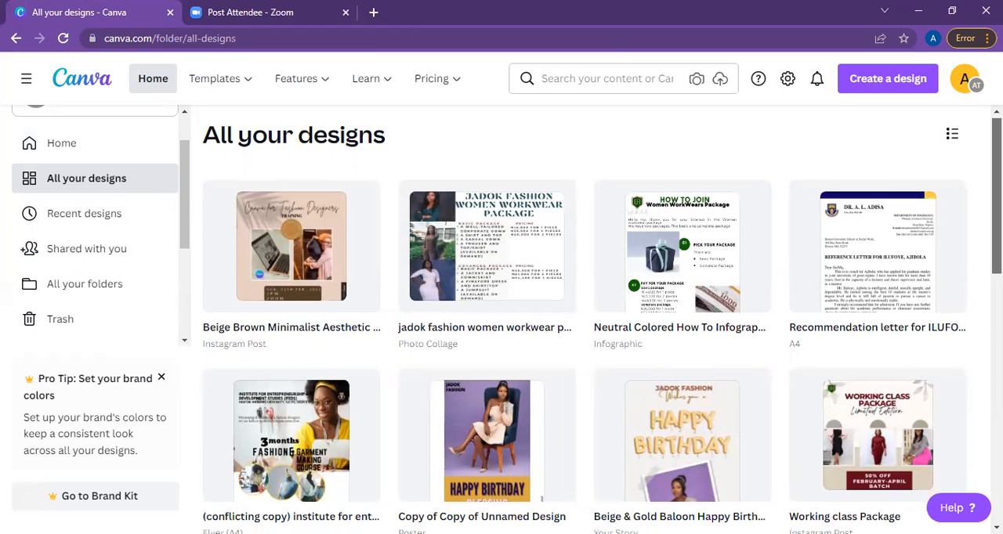
scroll(584, 322, "down", 2)
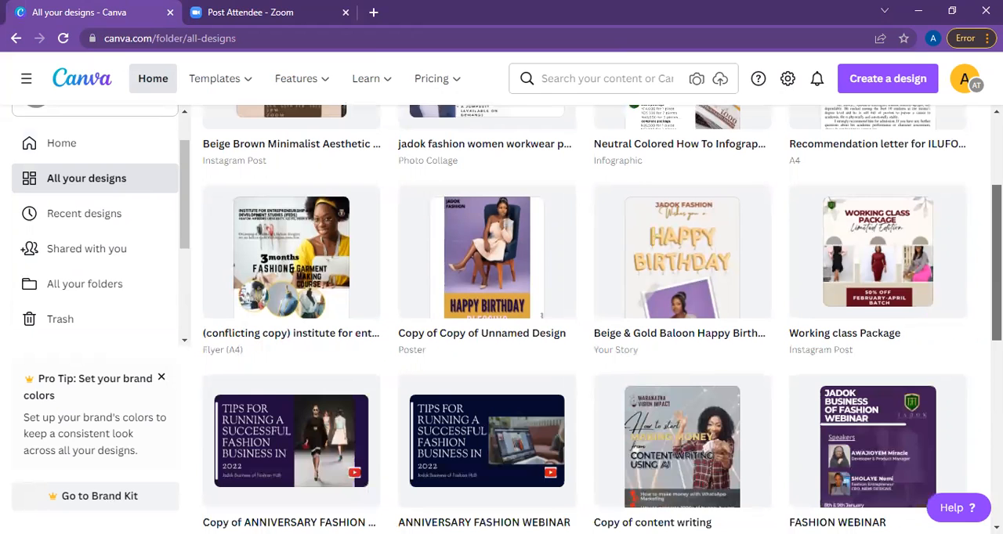
scroll(585, 321, "down", 1)
scroll(584, 321, "down", 2)
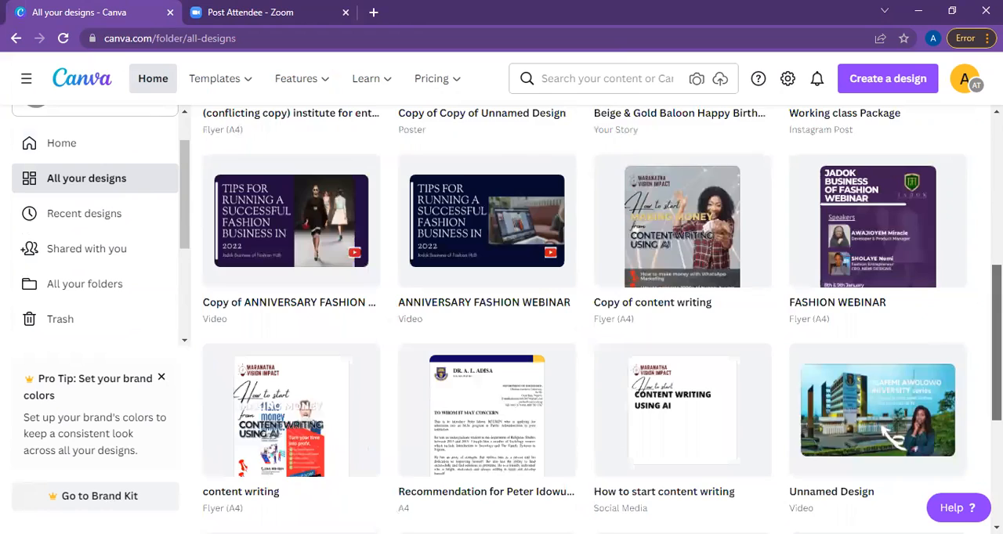
scroll(893, 438, "down", 2)
scroll(750, 218, "up", 7)
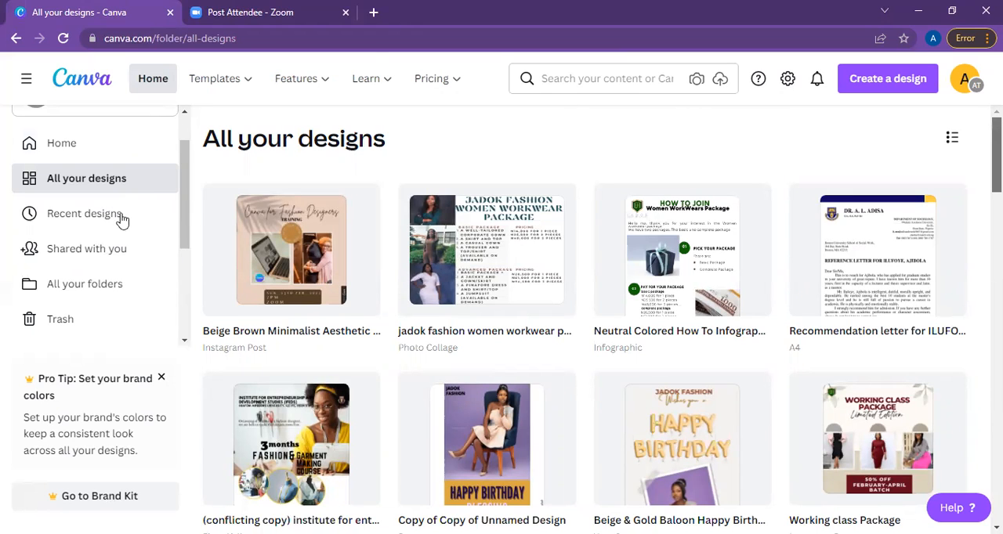
View the recent designs, the designs shared with you, the folders and the trash.
left_click(84, 214)
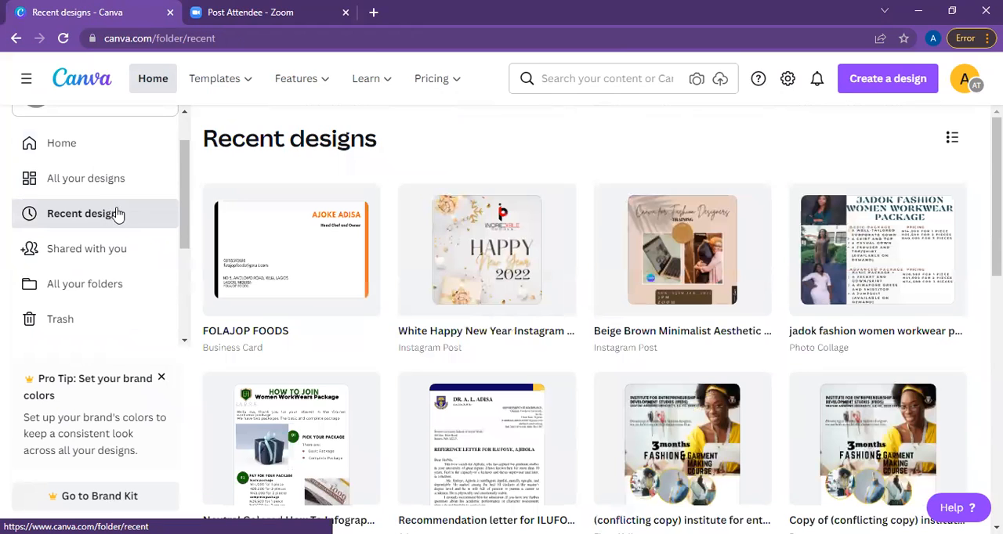
left_click(101, 262)
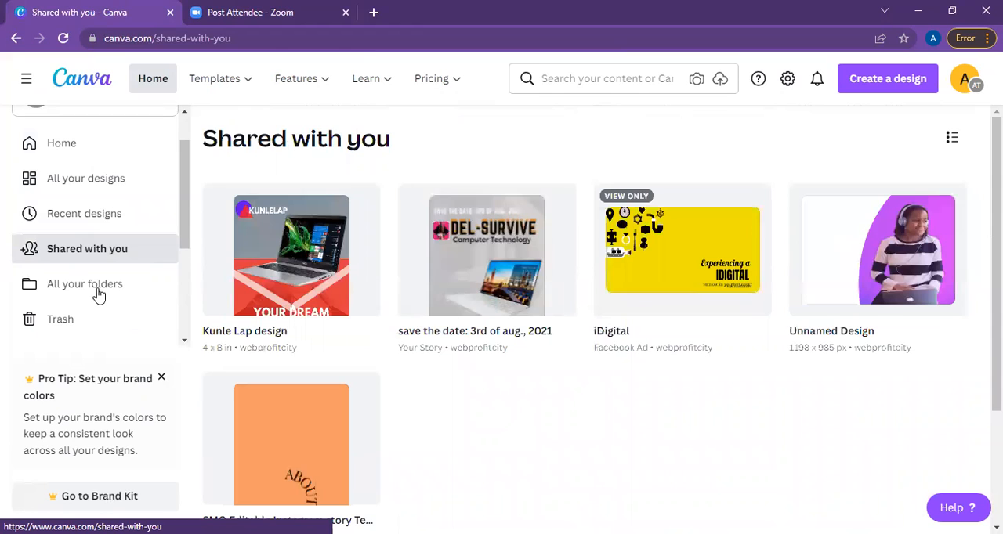
left_click(98, 290)
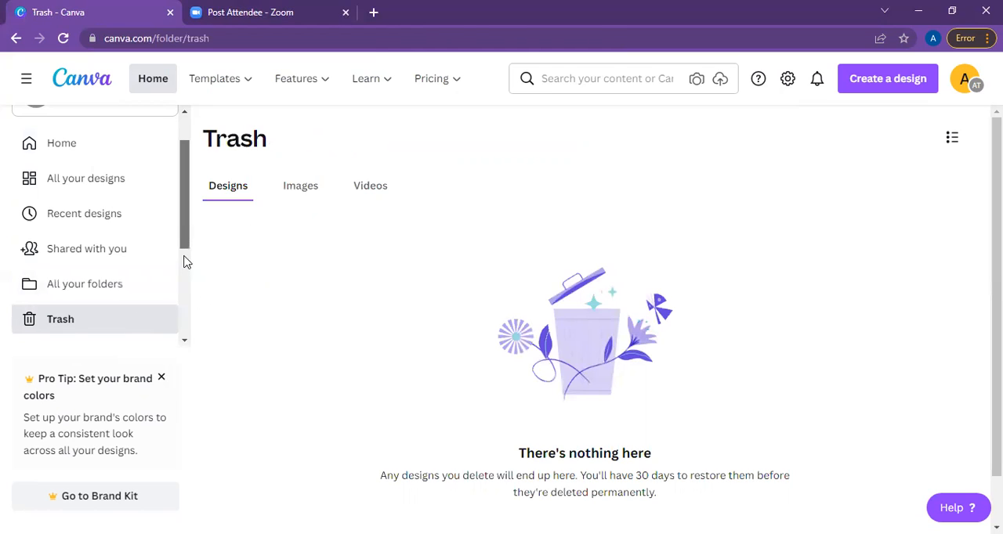
View the Brand Kit's logo, color and font sections and the Content Planner.
scroll(188, 316, "down", 2)
scroll(188, 315, "down", 1)
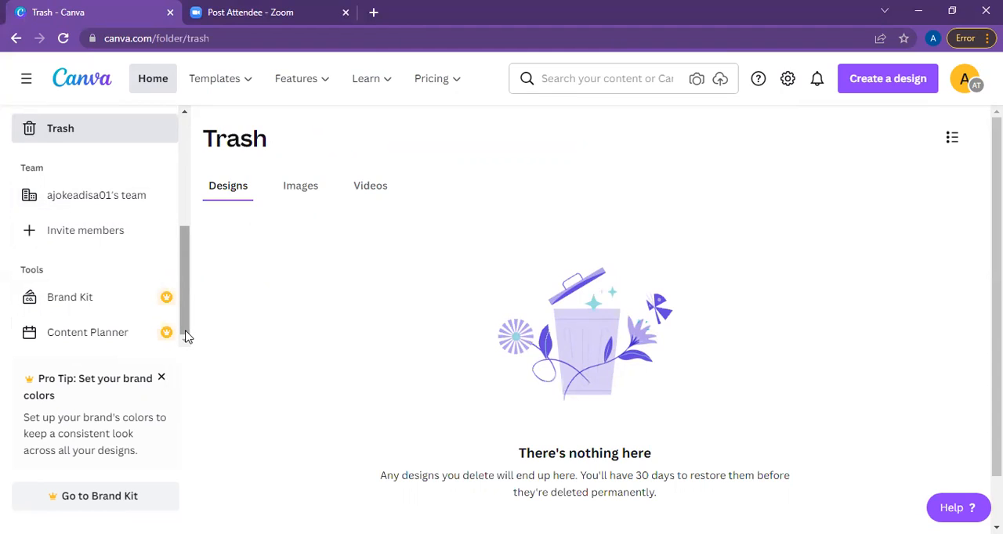
left_click(137, 312)
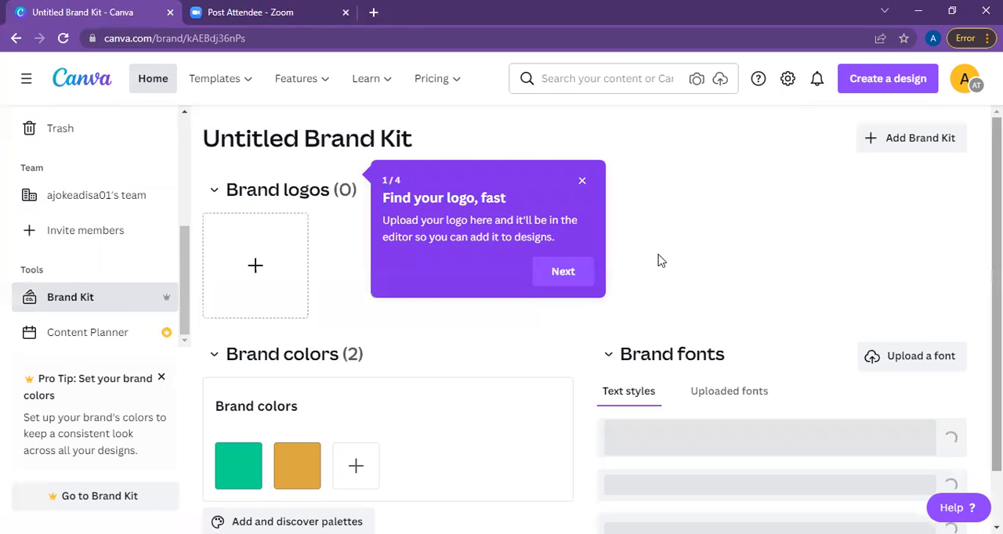
scroll(227, 257, "down", 1)
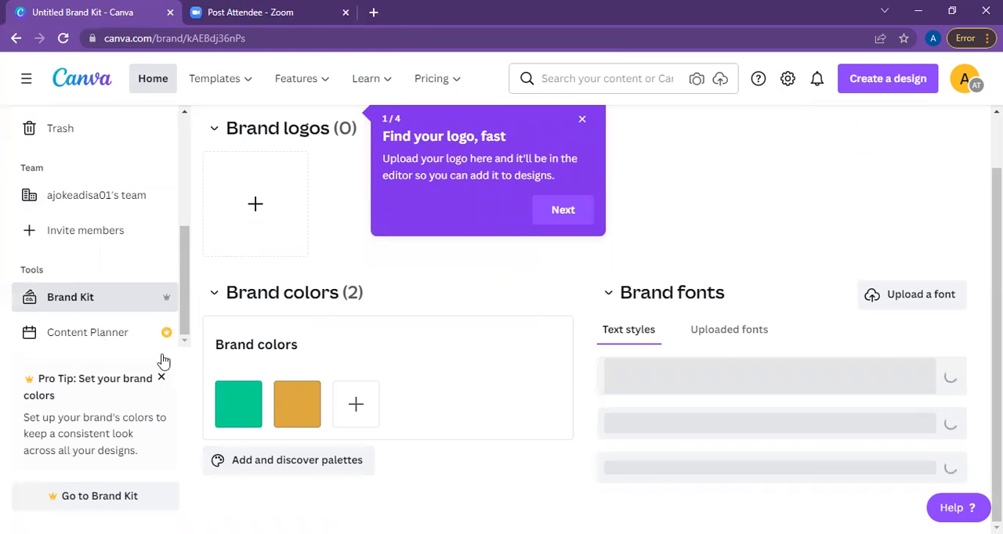
left_click(180, 332)
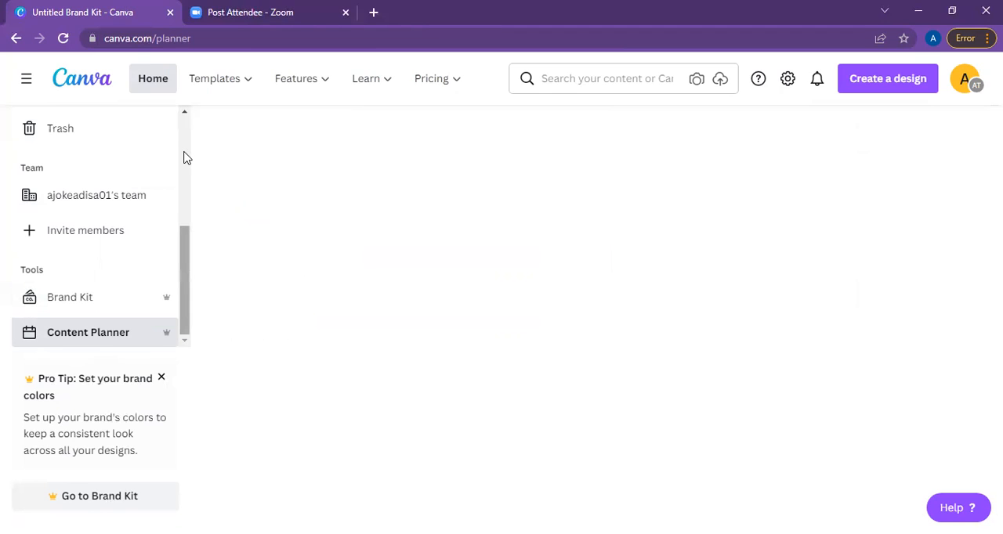
scroll(69, 232, "up", 5)
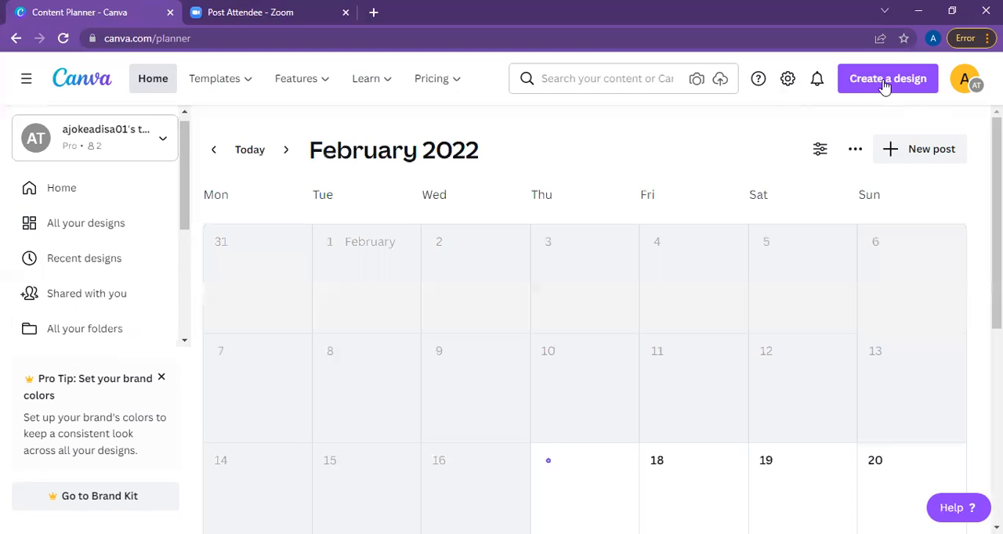
Create a blank Instagram Post design of 1080 × 1080 px and close the Content Planner page.
left_click(885, 81)
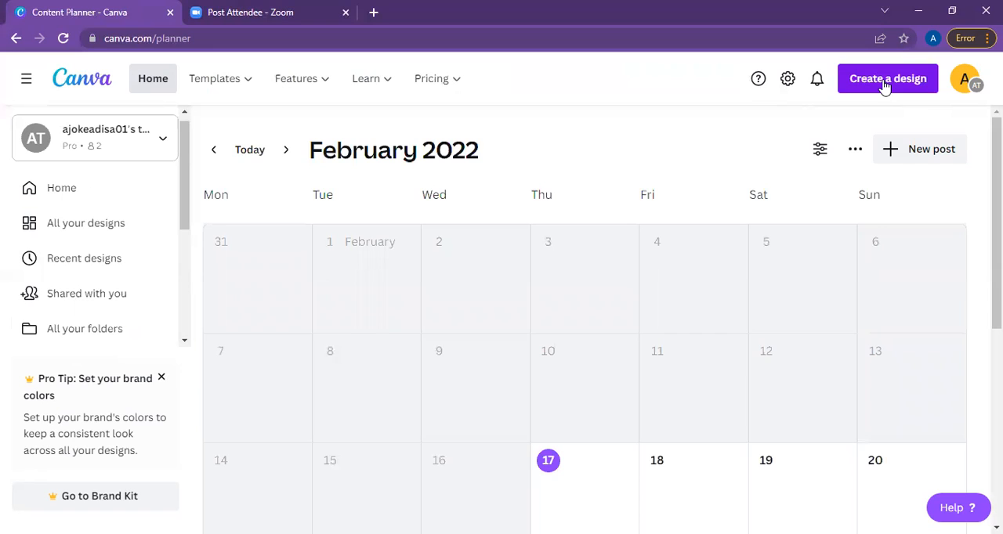
left_click(885, 81)
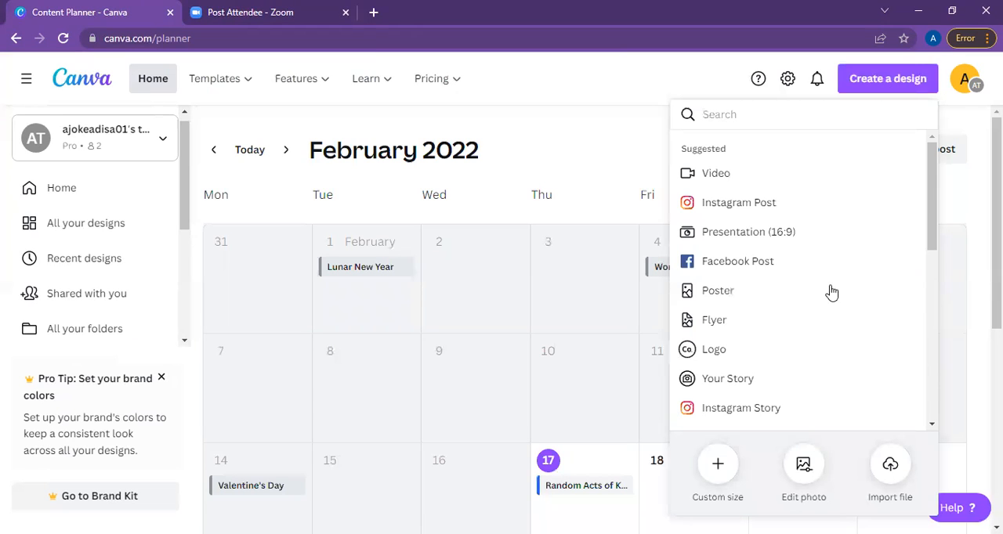
left_click(774, 206)
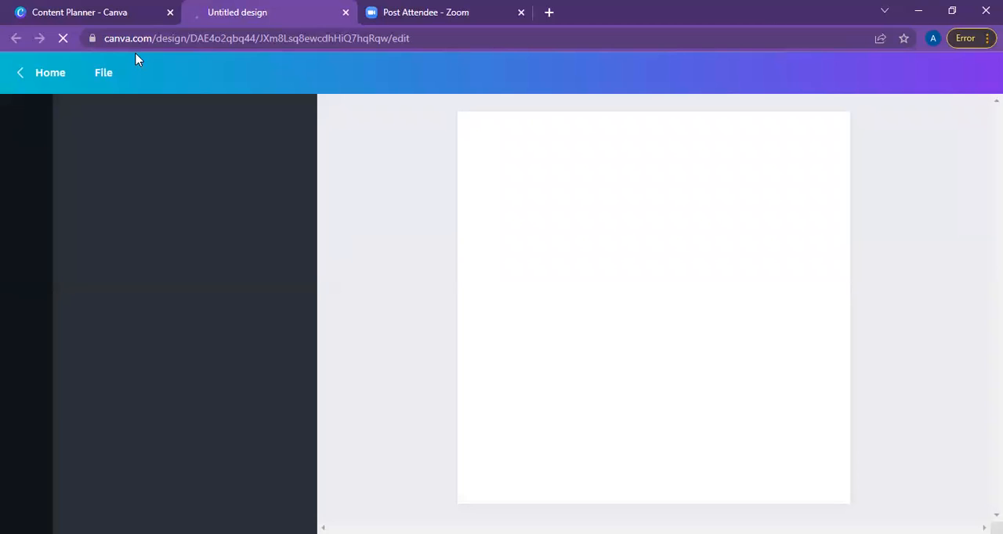
left_click(170, 12)
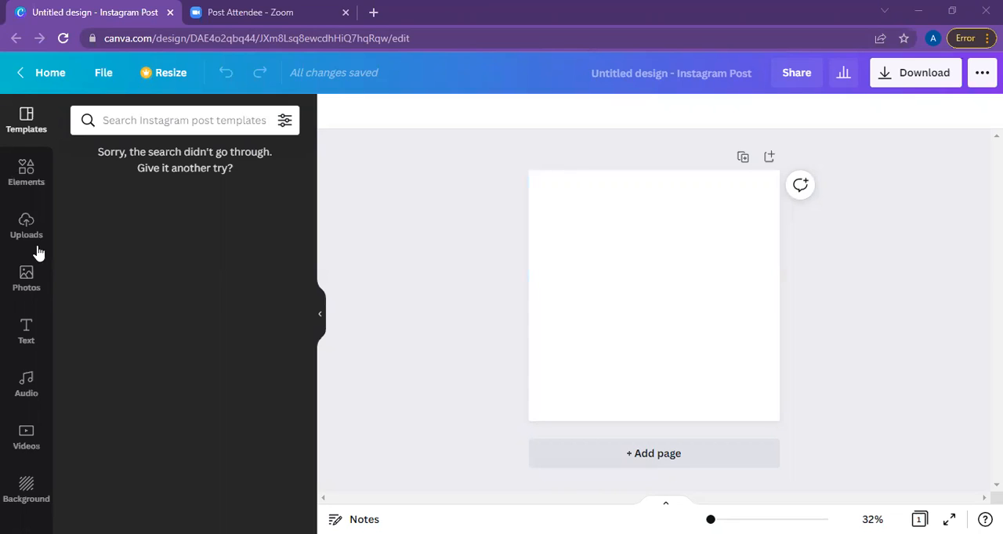
Add a heading reading "FASHION DESIGN TRAINING" to the blank page.
left_click(26, 333)
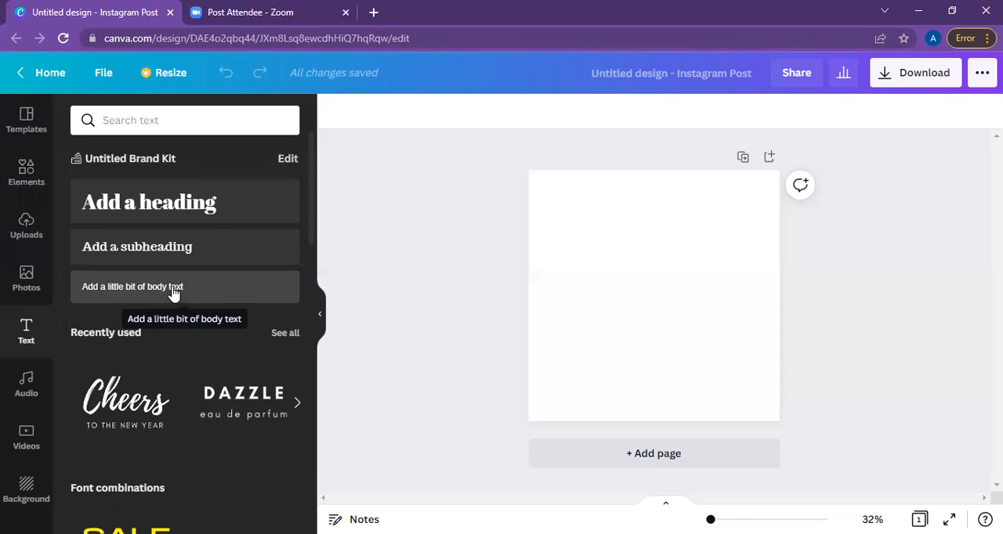
left_click(171, 201)
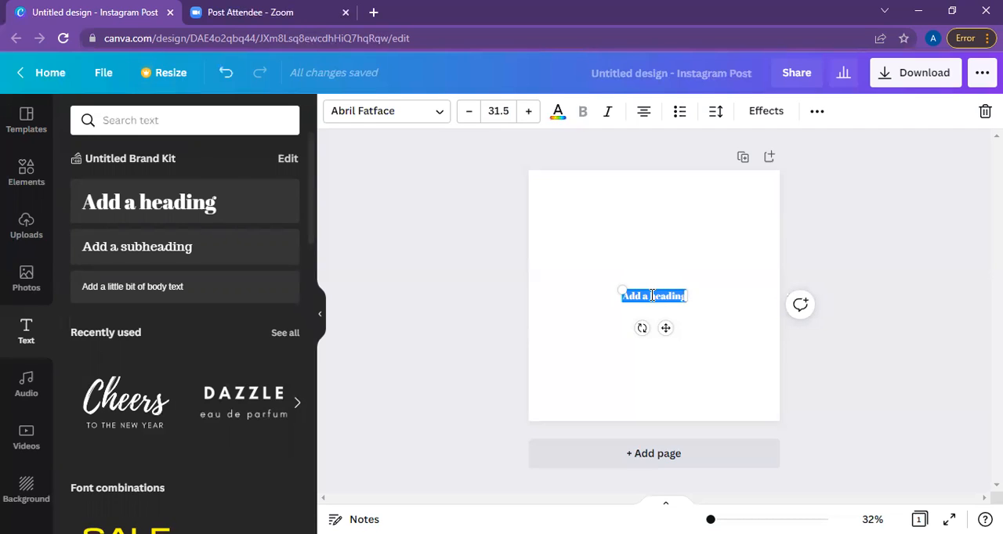
type("Fas")
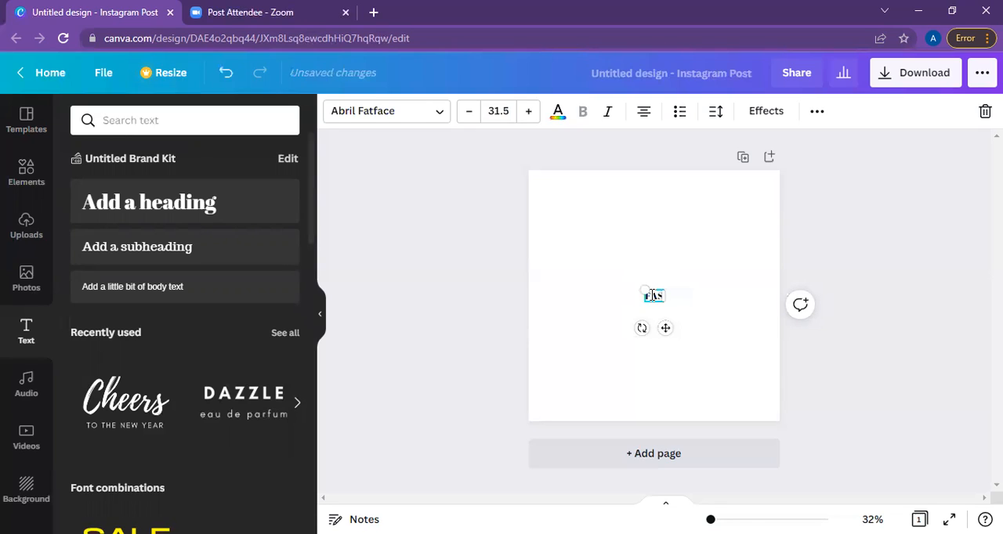
type("hion")
type("DESIGN TRAINING")
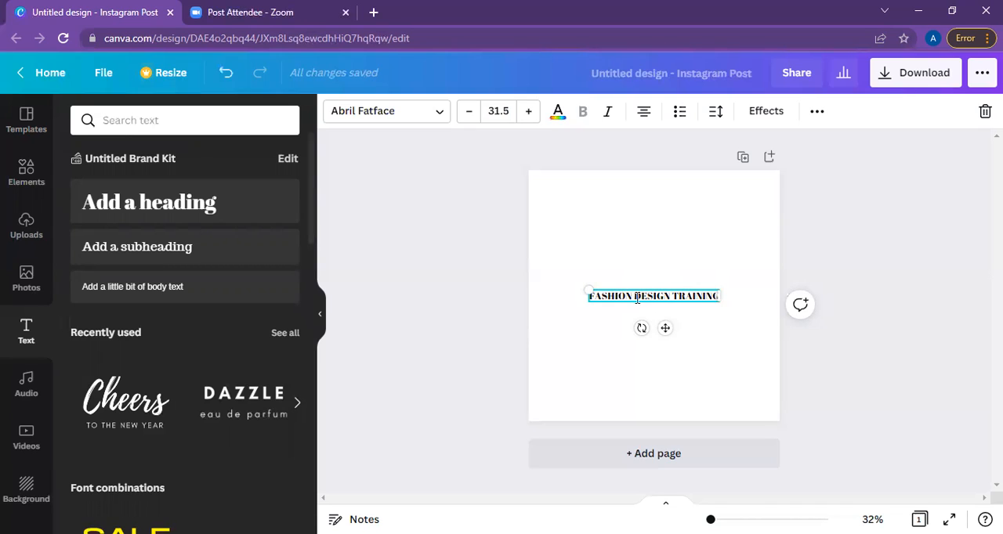
Add a second heading reading "JADOK FASHION", with justified text, in the upper-left area of the page.
left_click(284, 199)
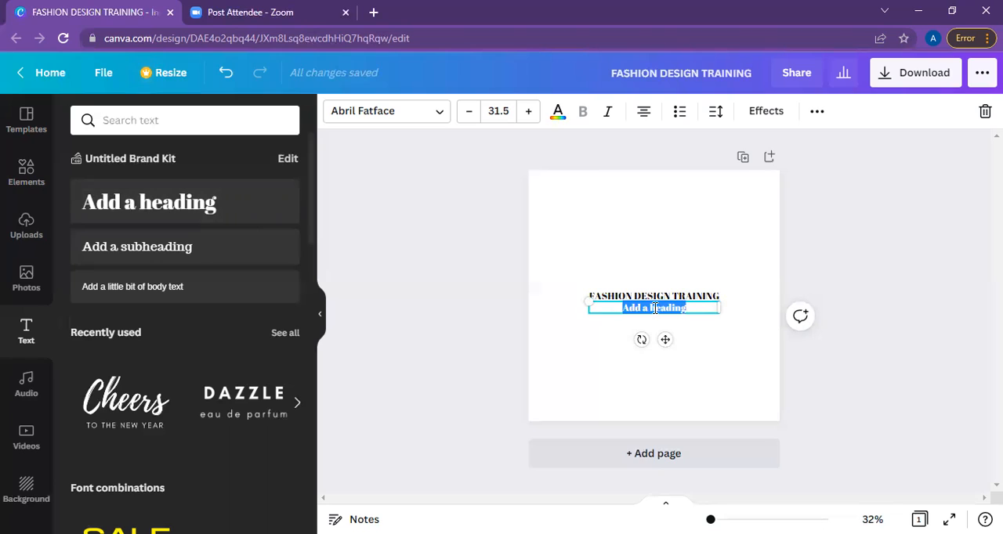
type("JADOK FASHIO")
type("N")
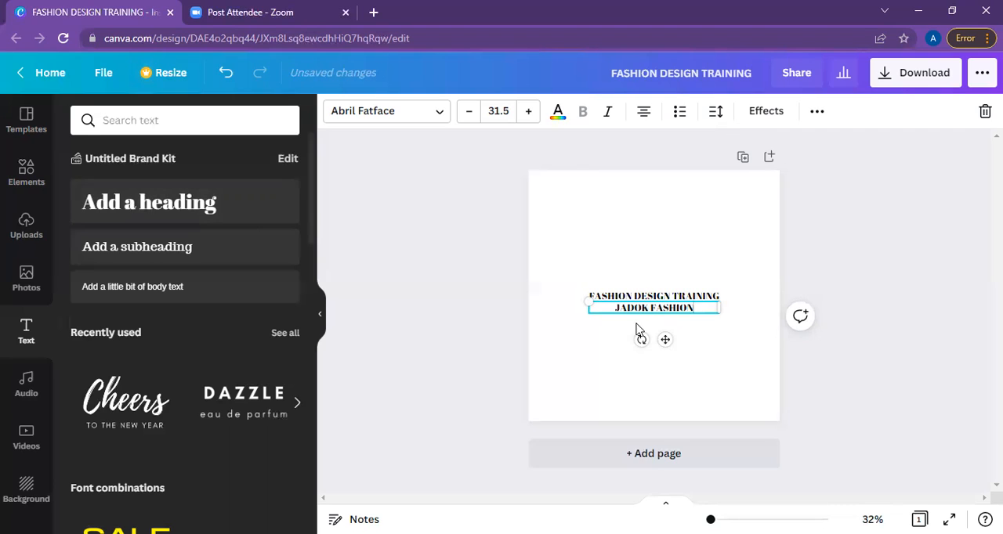
left_click(642, 117)
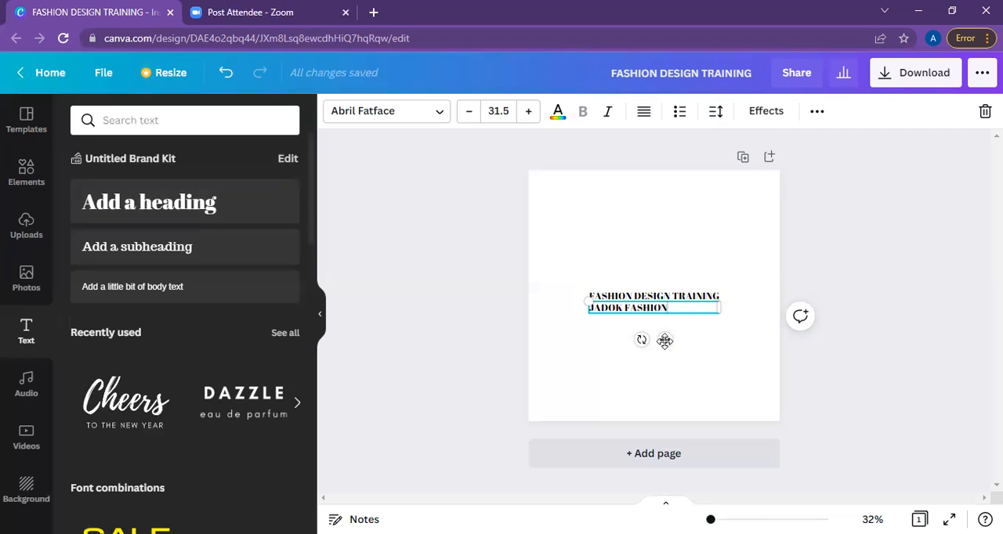
left_click_drag(665, 339, 631, 234)
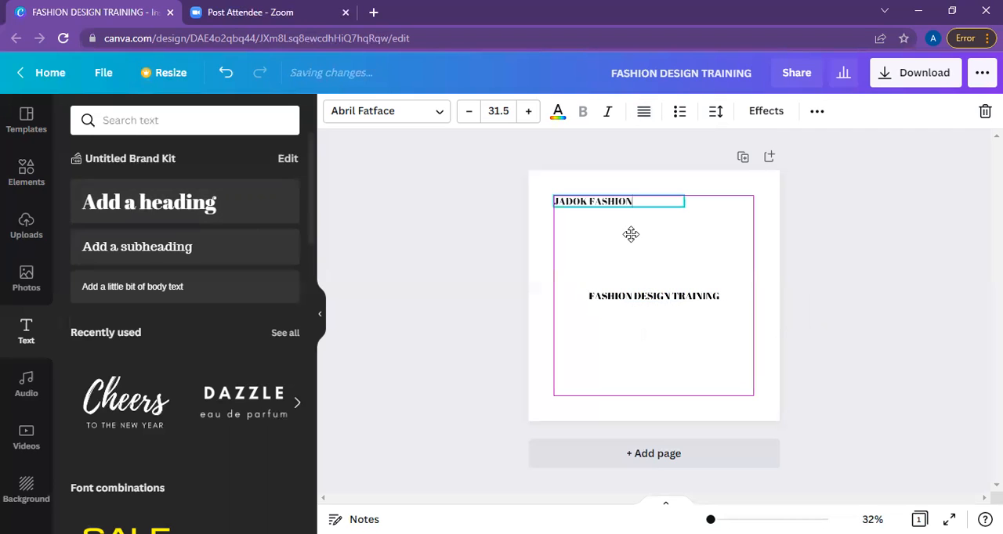
Find the JADOK logo with the green shield among the uploaded images and add it to the page.
left_click(23, 233)
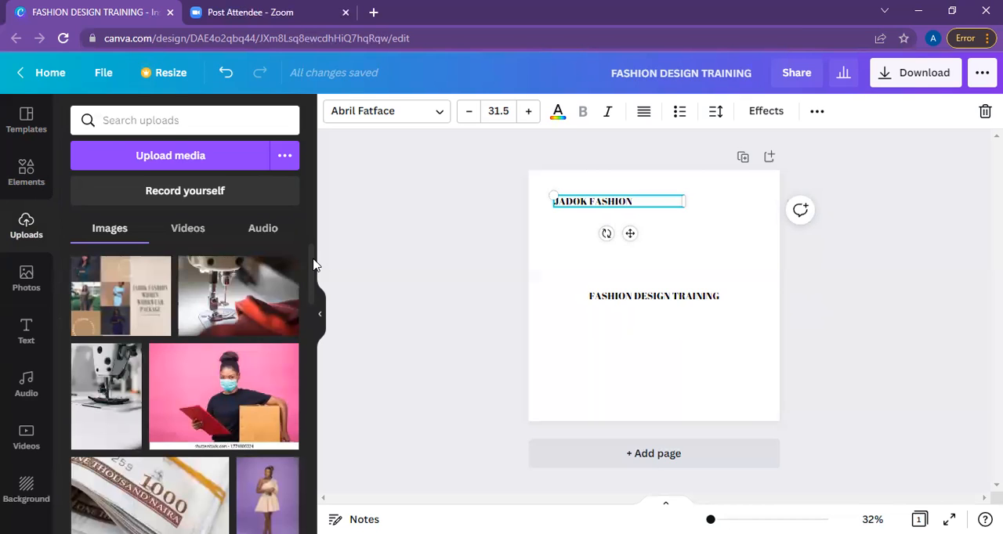
scroll(314, 306, "down", 1)
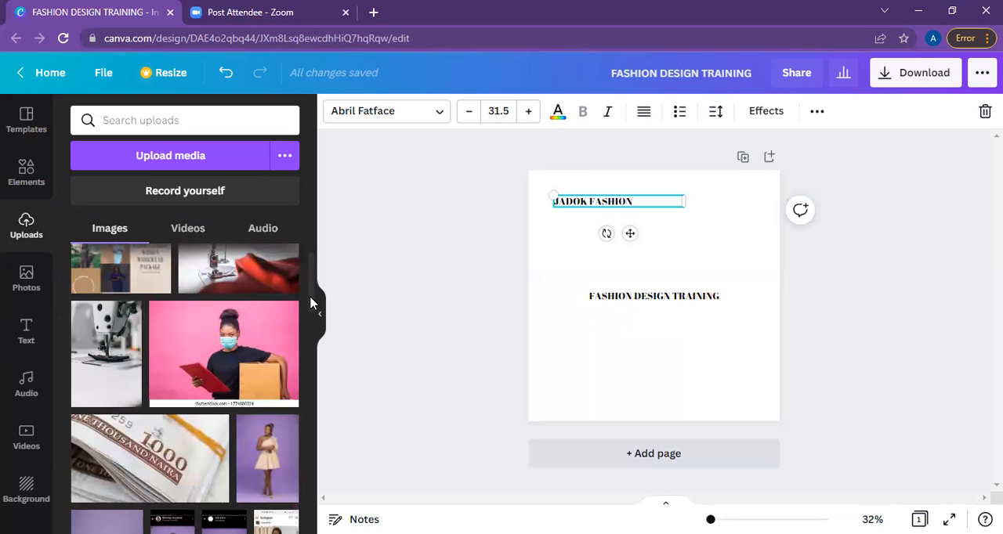
scroll(309, 303, "down", 3)
scroll(316, 339, "down", 3)
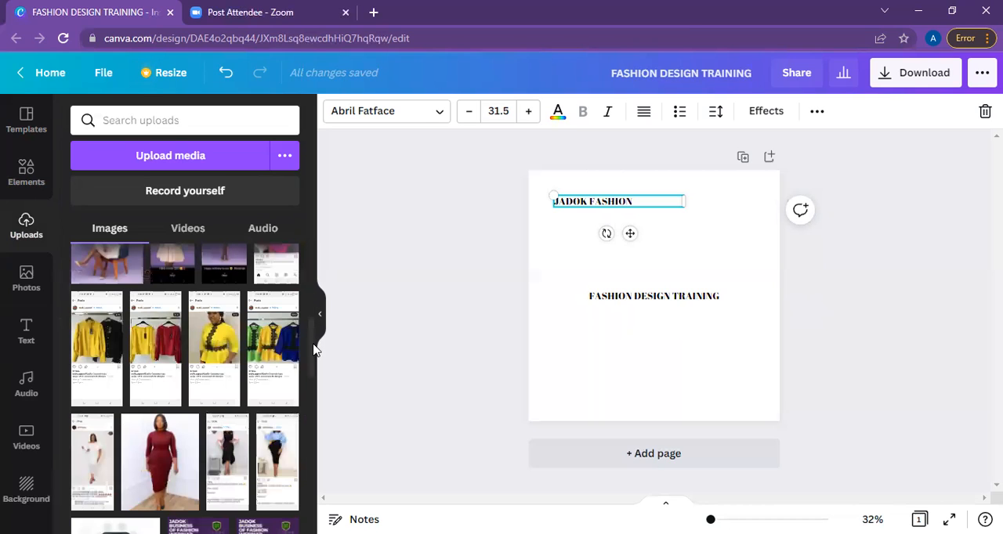
scroll(313, 372, "down", 2)
scroll(313, 372, "down", 1)
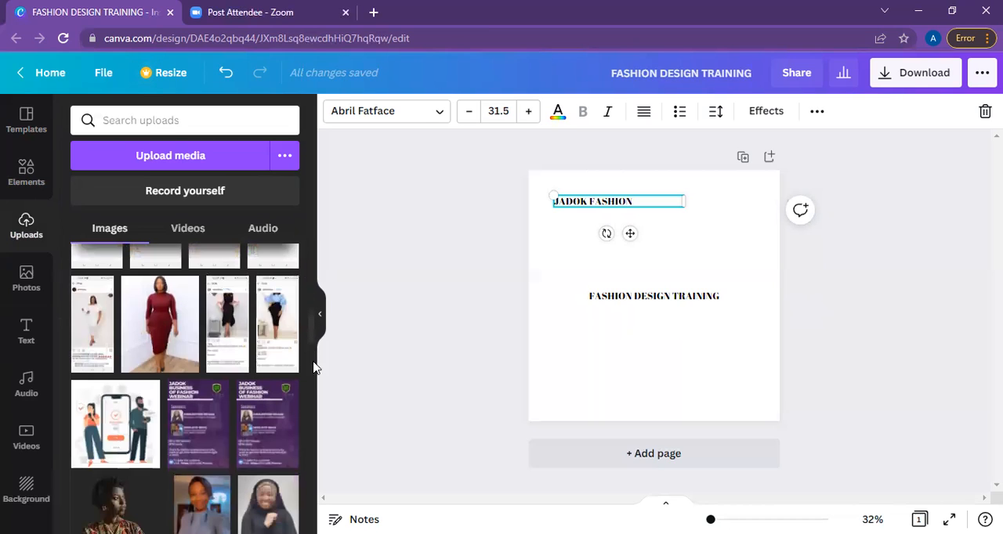
scroll(314, 373, "down", 3)
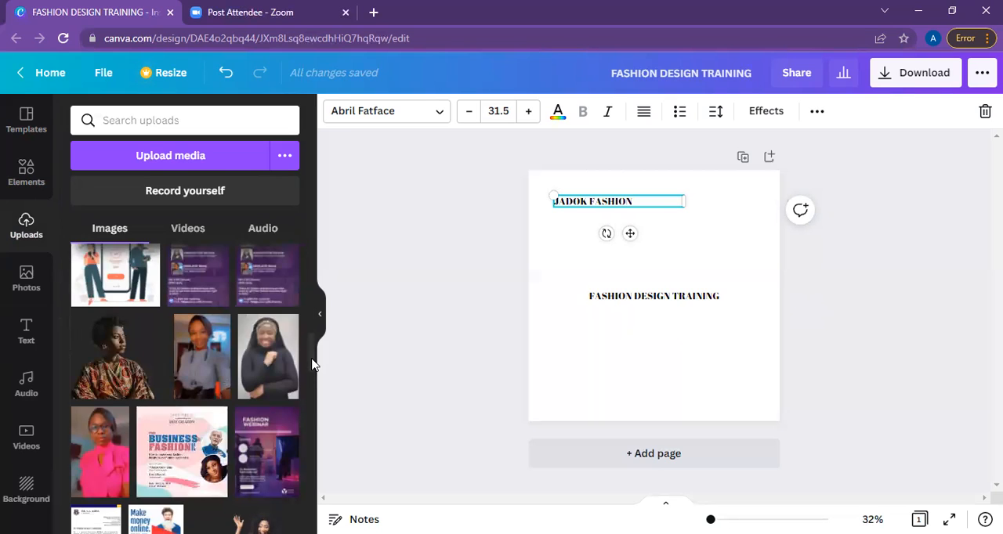
scroll(312, 379, "down", 5)
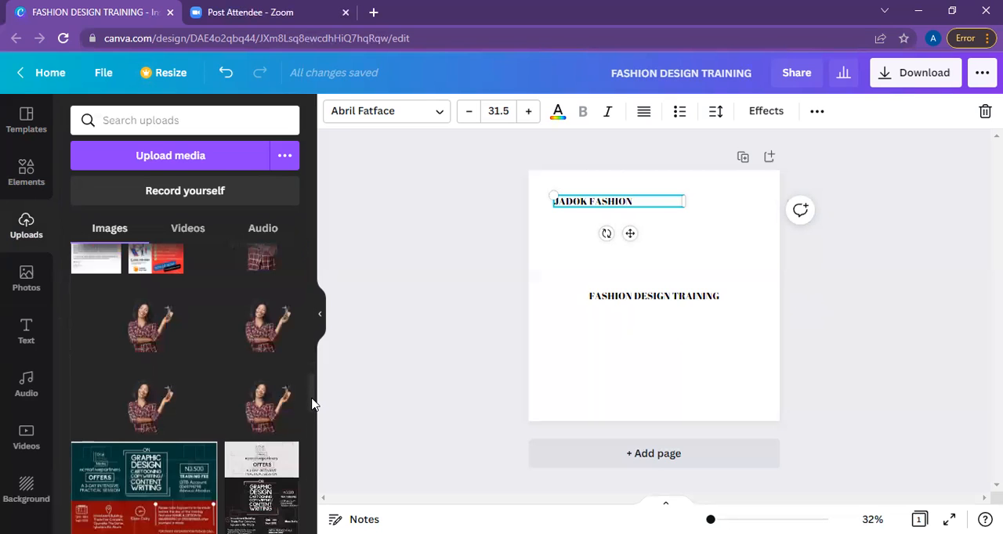
scroll(312, 408, "down", 2)
scroll(311, 436, "down", 1)
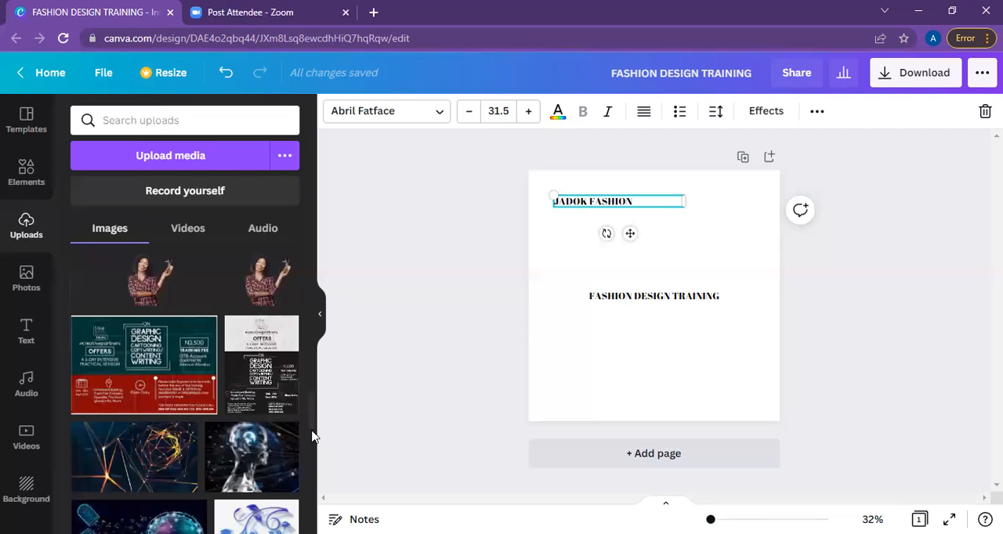
scroll(310, 431, "down", 2)
scroll(314, 416, "down", 1)
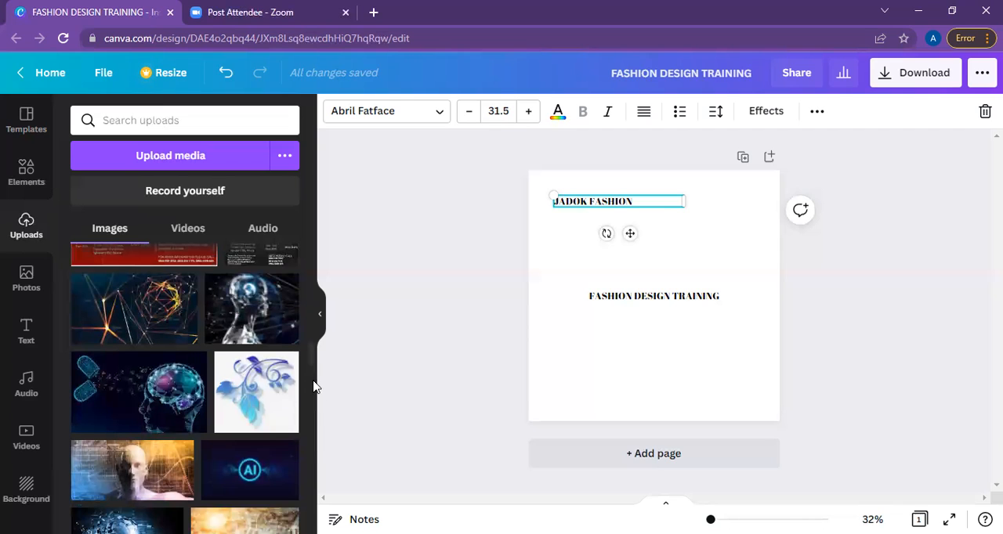
scroll(311, 369, "down", 3)
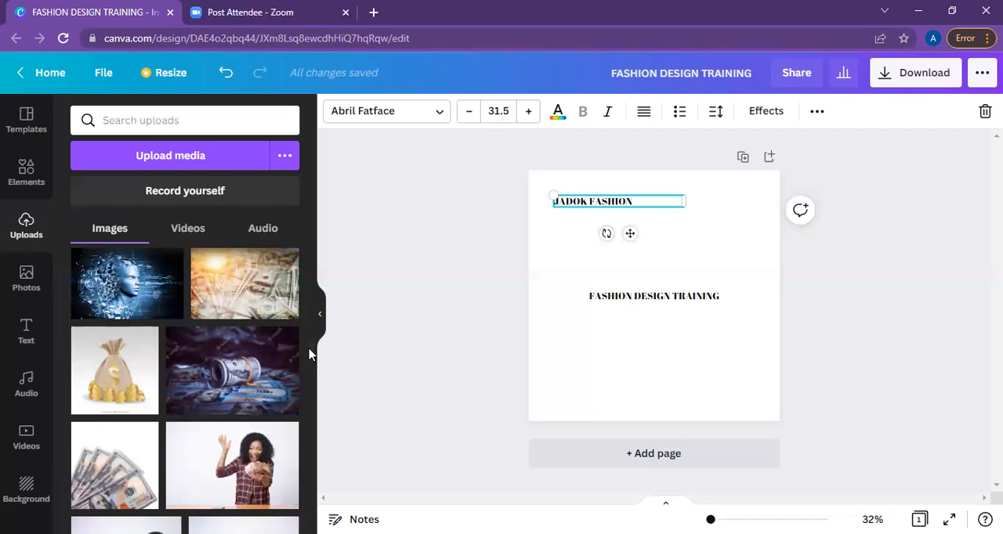
scroll(309, 380, "down", 1)
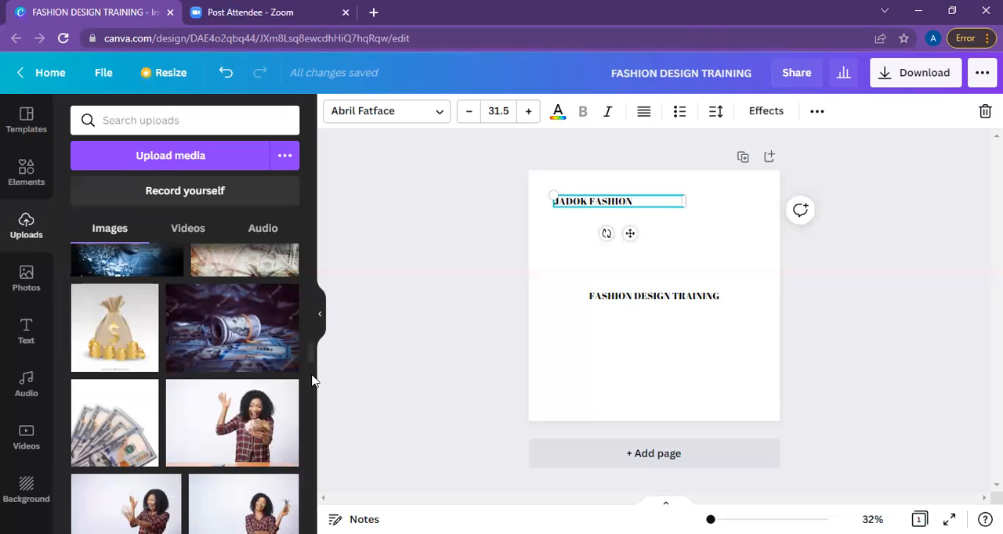
scroll(312, 398, "down", 2)
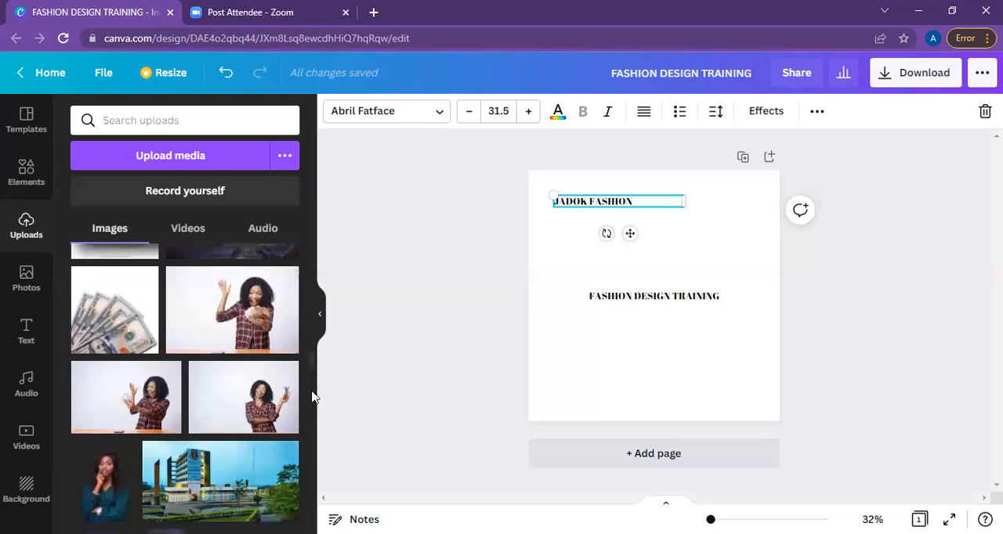
scroll(317, 349, "up", 3)
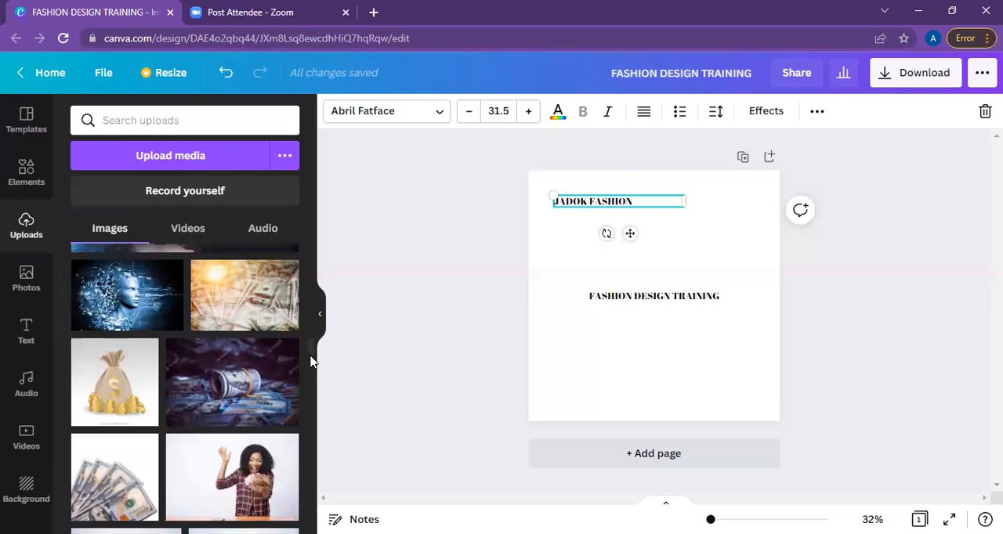
scroll(311, 372, "down", 3)
scroll(311, 383, "down", 2)
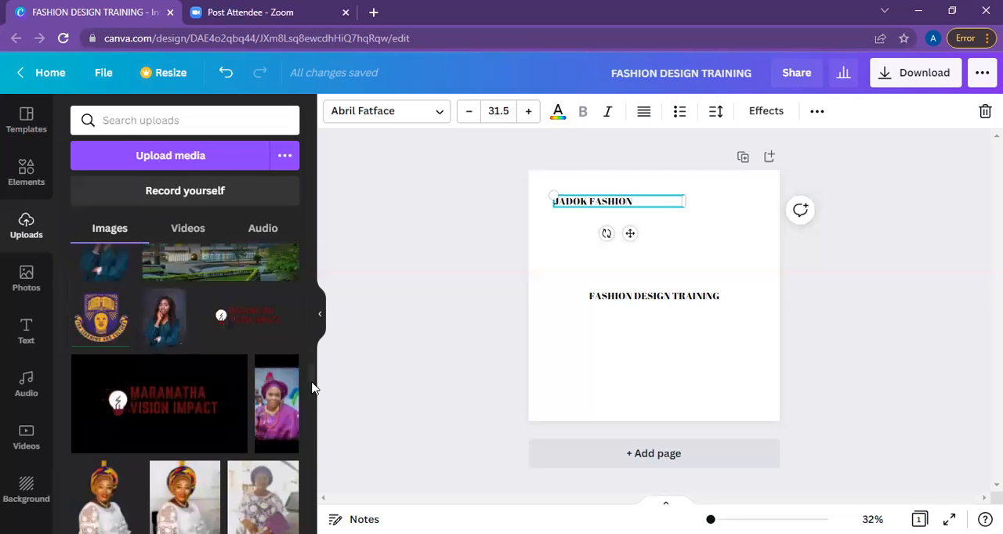
scroll(312, 398, "down", 3)
scroll(312, 403, "down", 3)
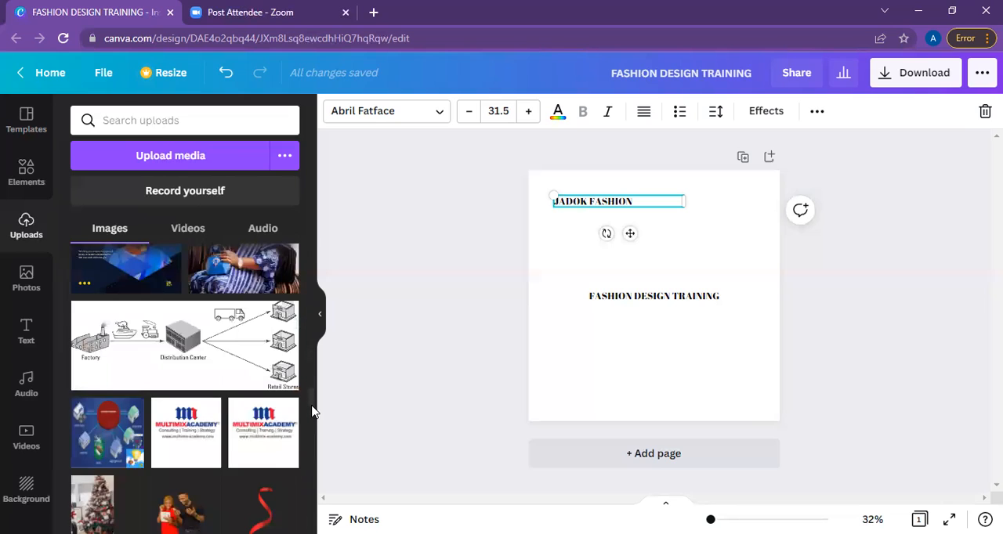
scroll(312, 412, "down", 3)
scroll(312, 423, "down", 3)
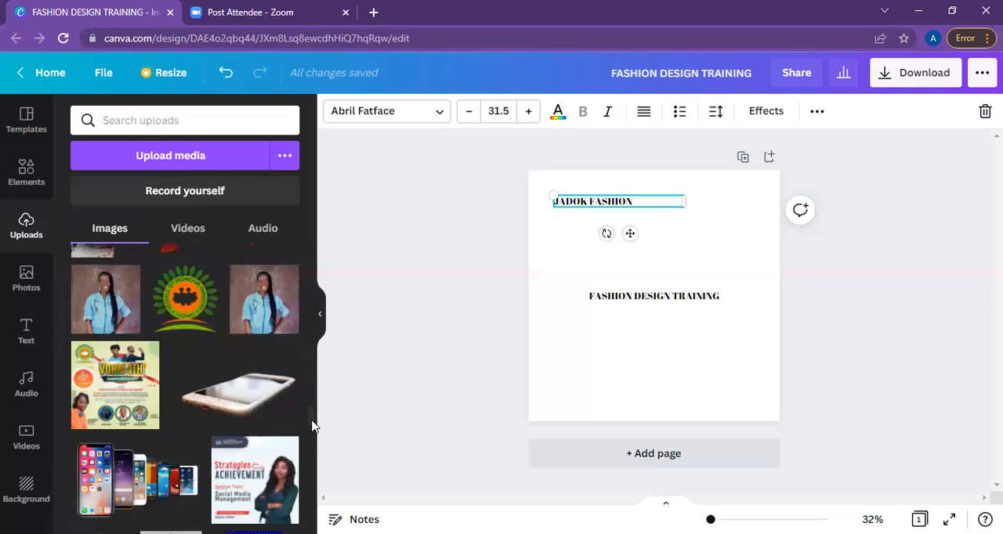
scroll(312, 427, "down", 3)
scroll(312, 438, "down", 3)
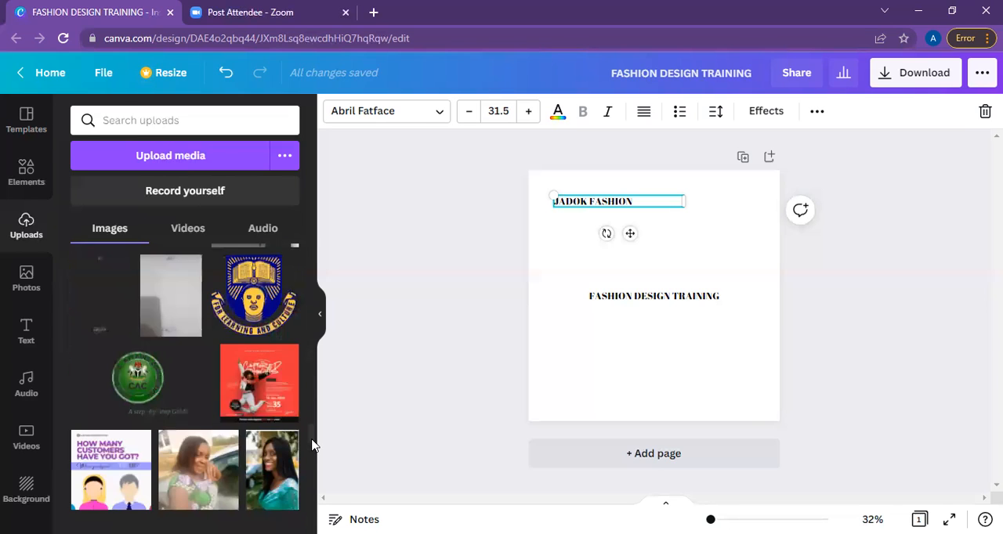
scroll(311, 445, "down", 3)
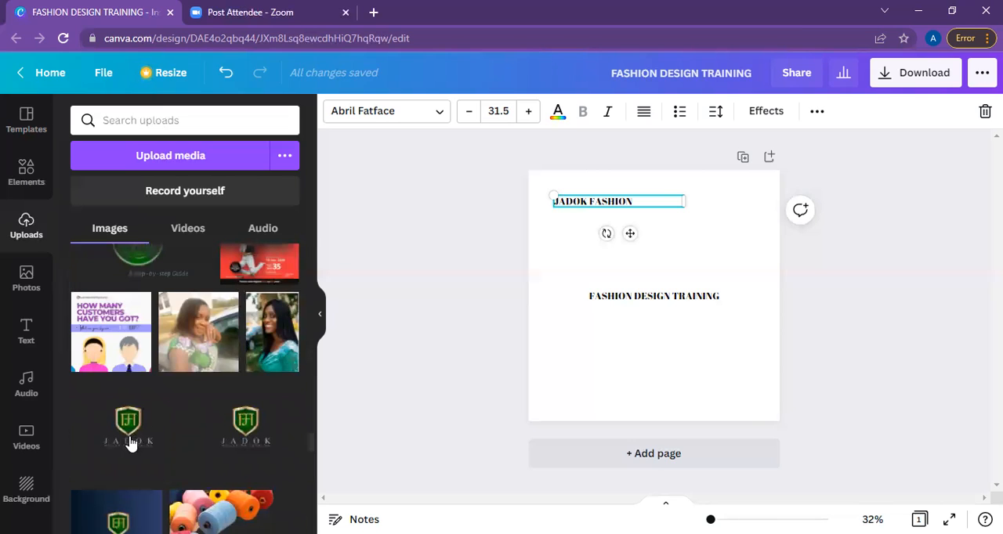
mouse_move(130, 444)
left_click(131, 443)
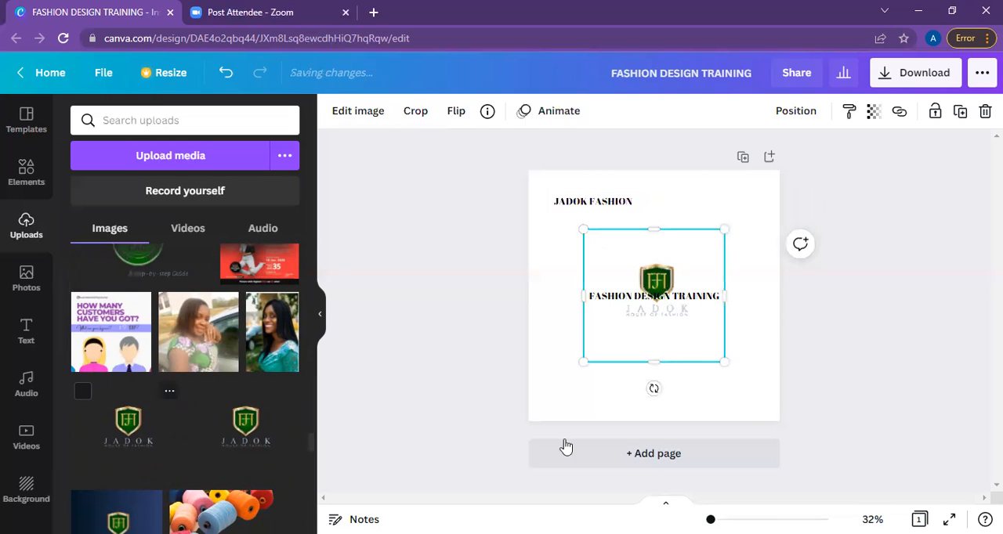
Crop the empty margins around the JADOK logo so its frame fits closely around the shield and lettering.
left_click_drag(681, 341, 682, 326)
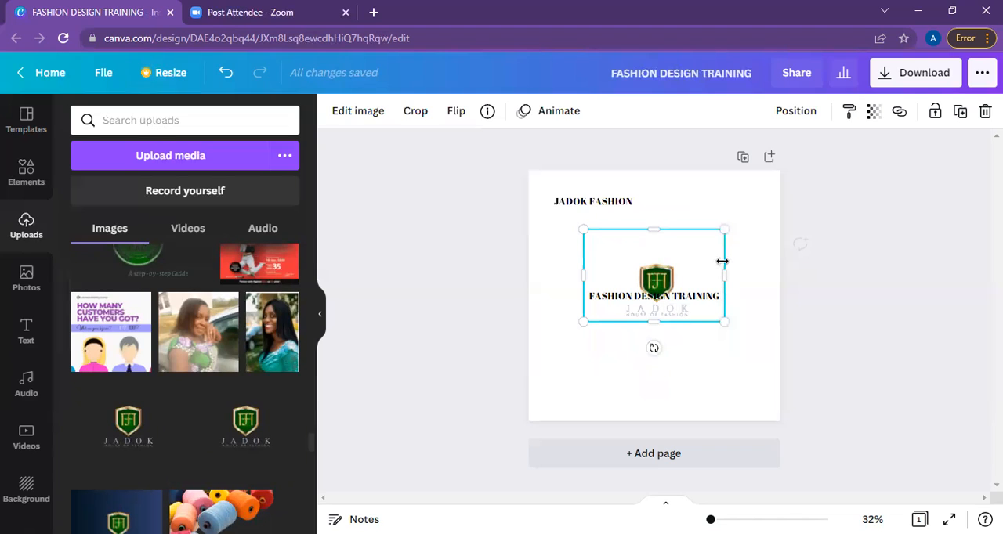
left_click_drag(694, 263, 624, 268)
left_click_drag(655, 227, 701, 359)
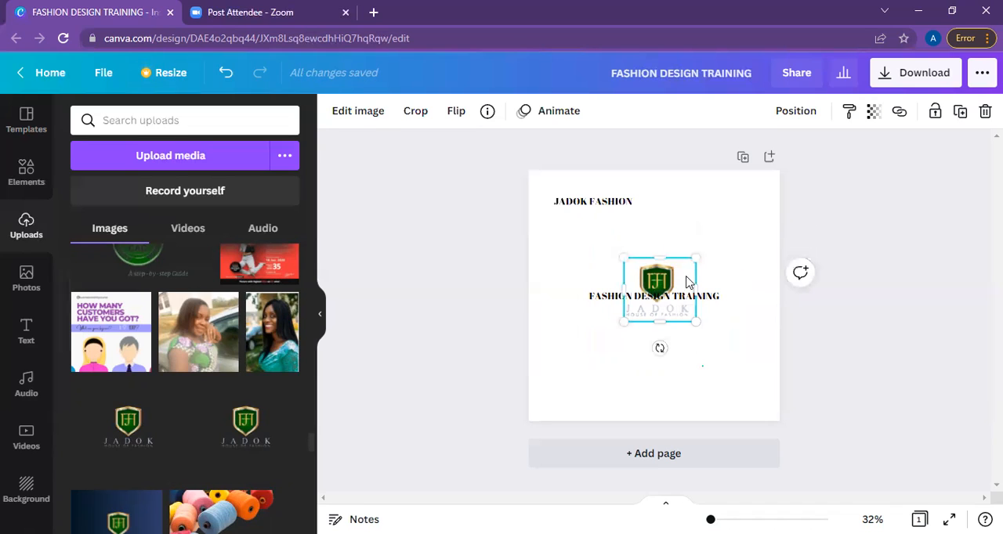
Move the JADOK logo into the page's upper-left corner and shrink it to a small emblem.
left_click(564, 202)
mouse_move(564, 201)
left_mouse_down()
mouse_move(613, 183)
mouse_move(586, 203)
mouse_move(561, 201)
left_mouse_up()
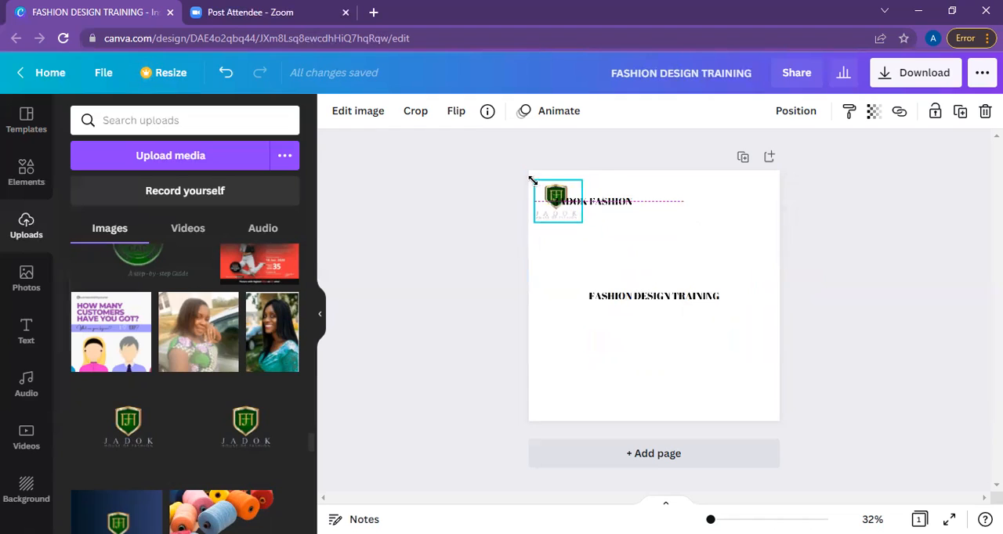
left_click_drag(533, 182, 532, 180)
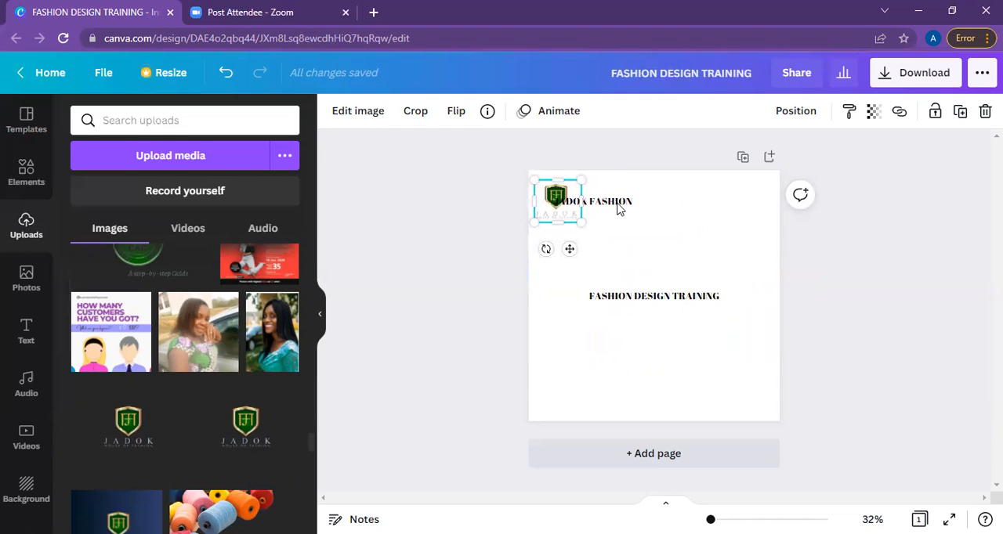
Move the JADOK FASHION heading to the right of the logo and narrow its text box to fit the words.
left_click_drag(652, 198, 746, 197)
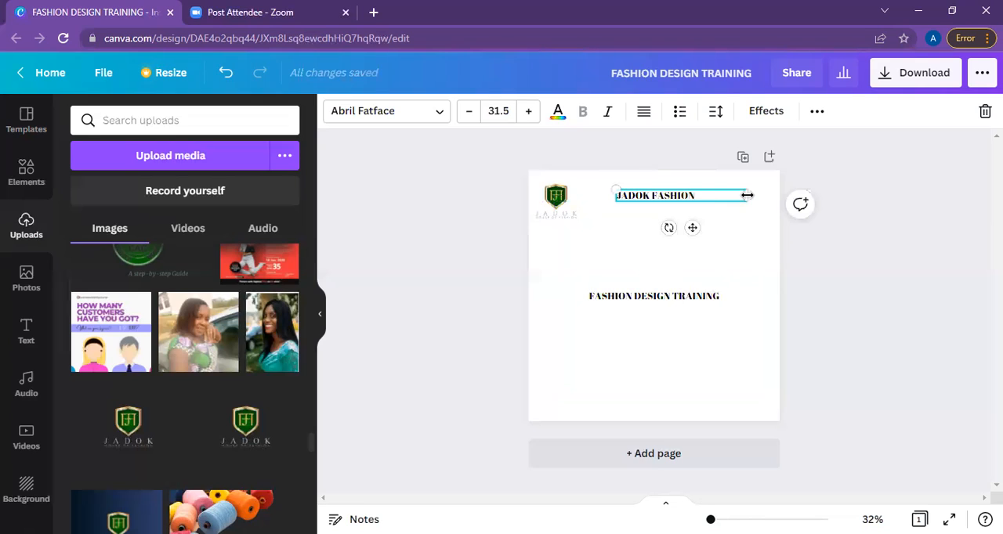
left_click_drag(695, 201, 695, 197)
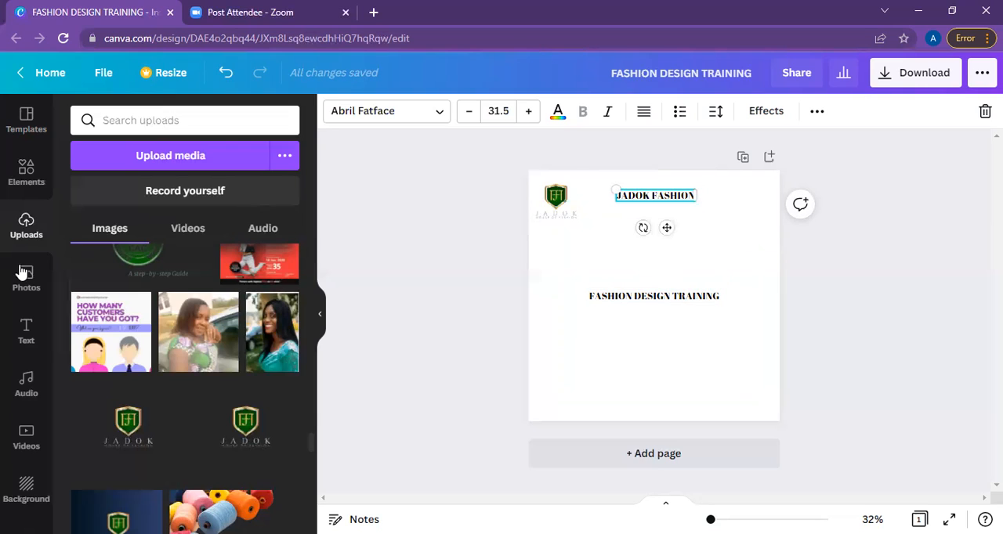
Add a subheading reading "presents" and place it just below the JADOK FASHION heading.
left_click(38, 329)
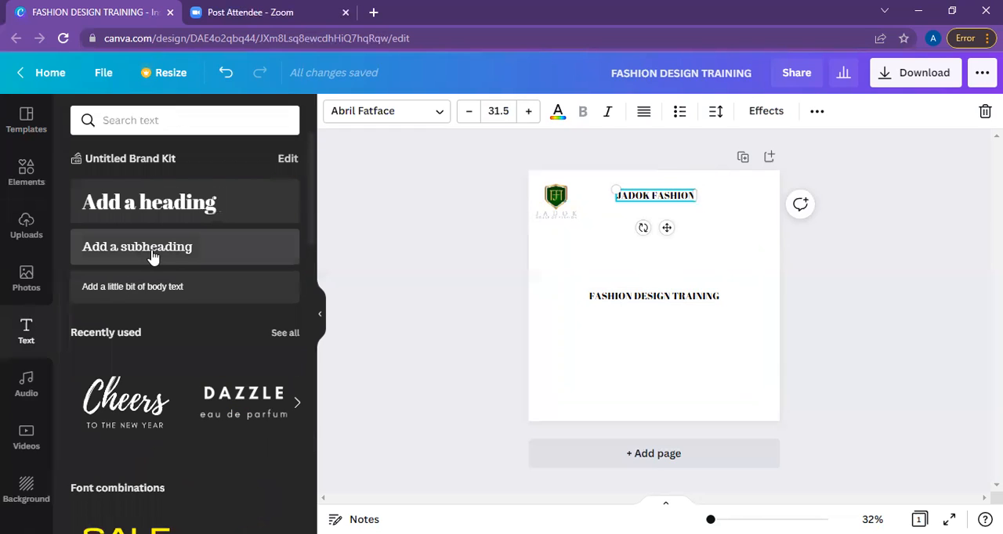
left_click(152, 257)
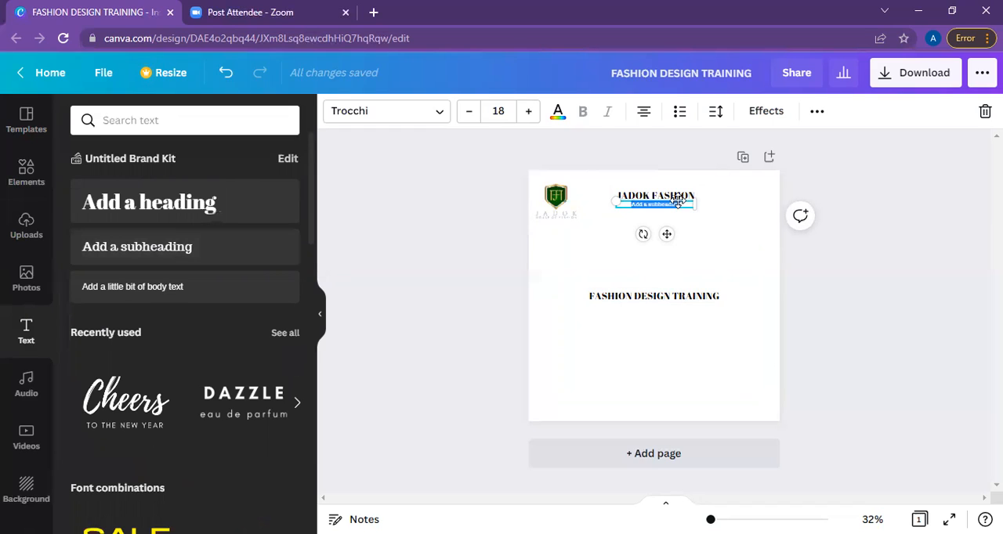
type("presents")
left_click_drag(668, 238, 668, 247)
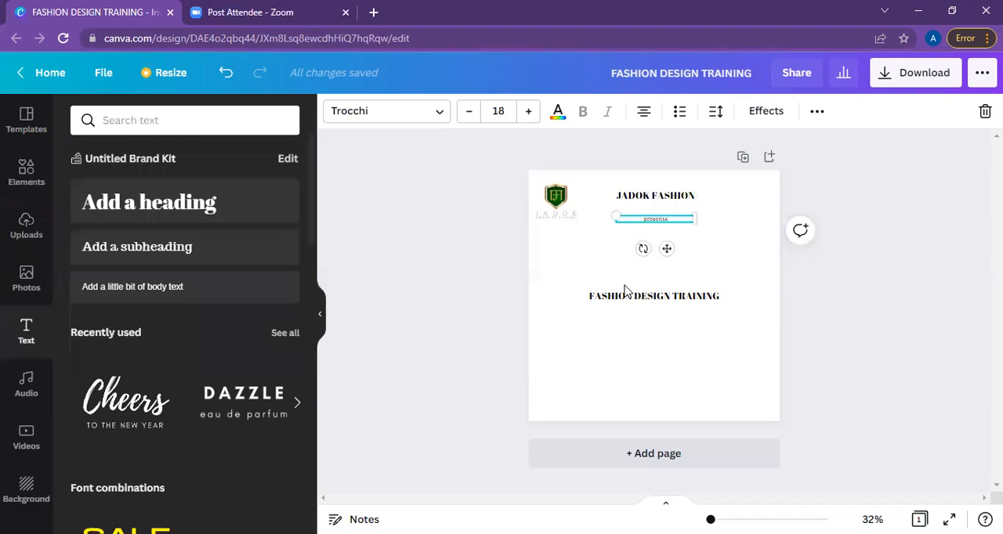
Duplicate the FASHION DESIGN TRAINING heading and place the copy directly above the original.
left_click(621, 302)
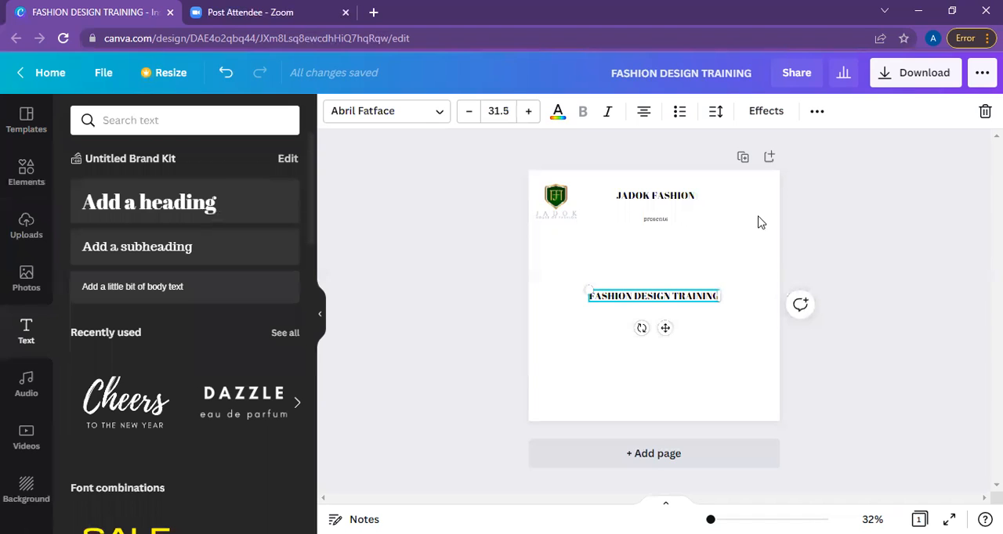
left_click(815, 114)
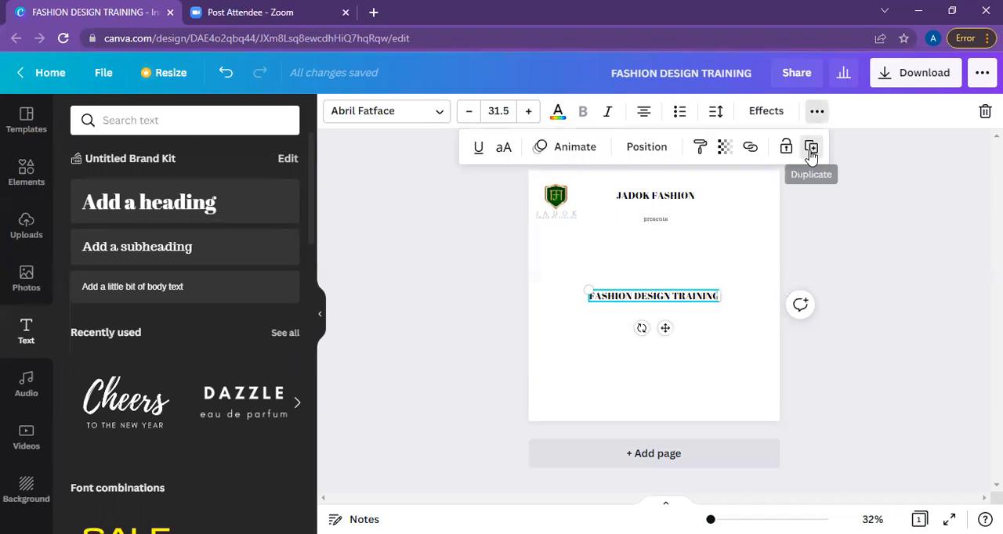
left_click(811, 149)
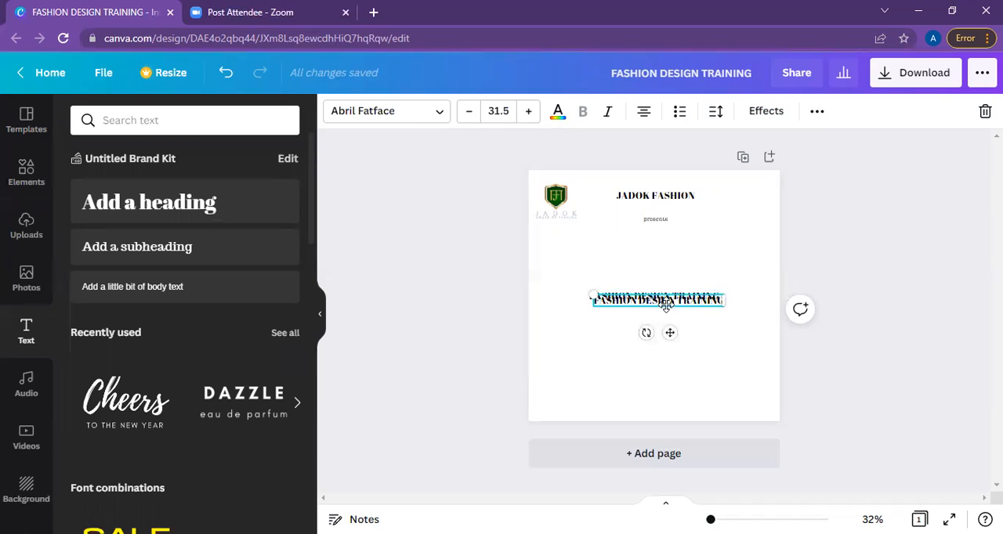
left_click_drag(667, 316, 662, 270)
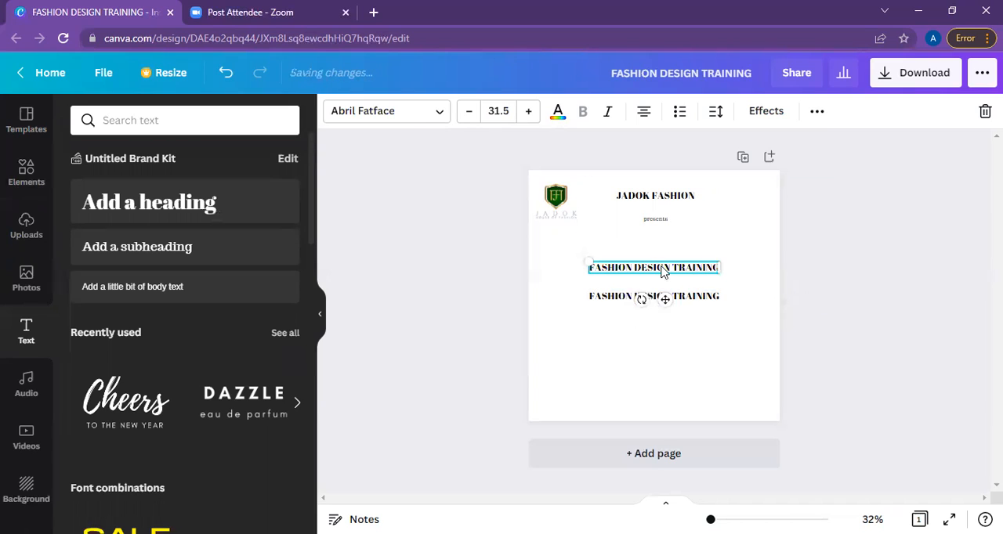
Replace the text of the upper FASHION DESIGN TRAINING copy with "3 MONTHS".
double_click(662, 266)
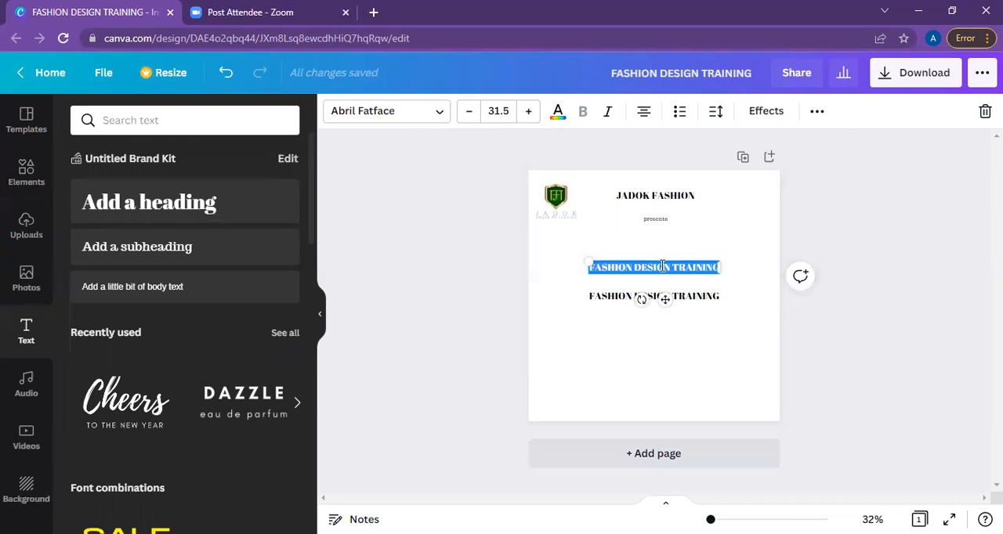
key("BackSpace")
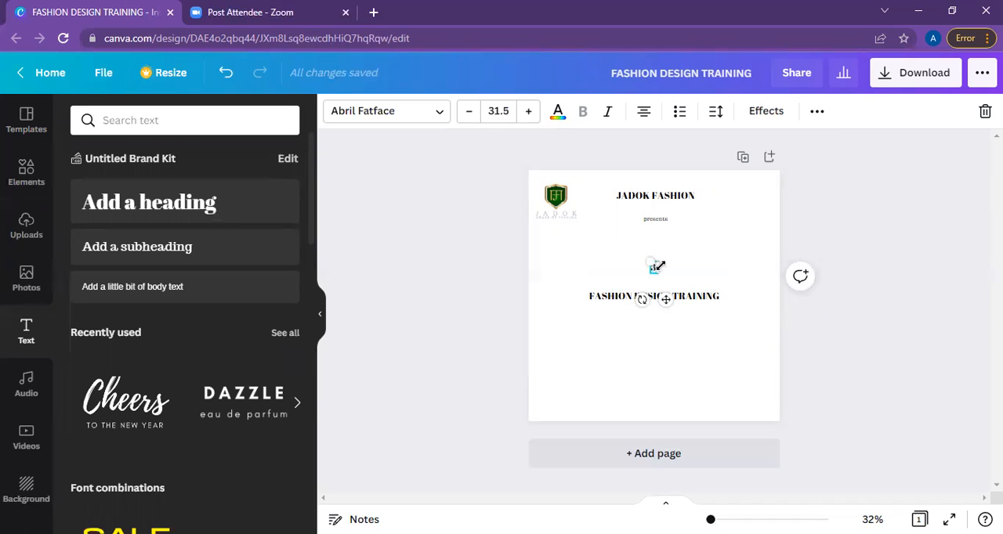
type("3 MONTHS")
Left-align the "presents" subheading within its text box.
left_click(658, 221)
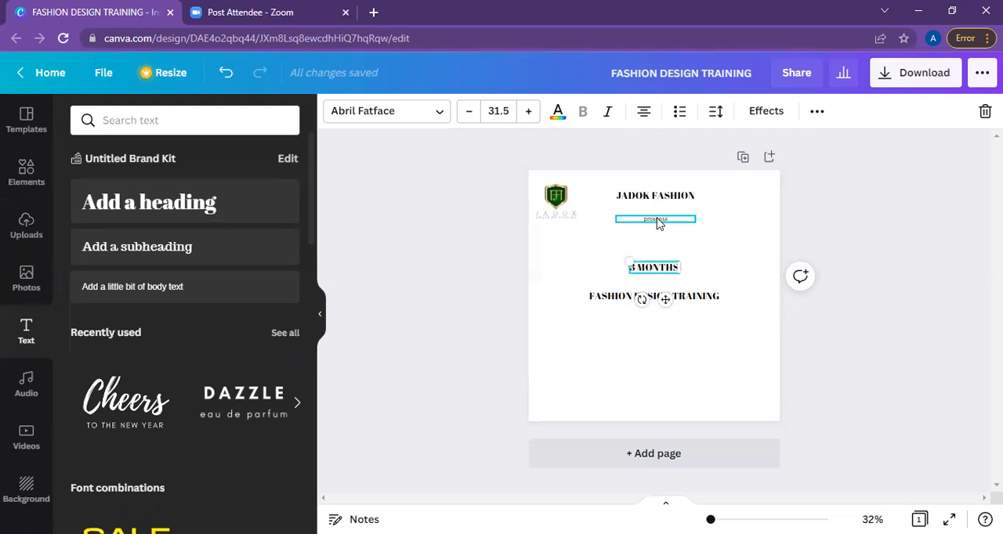
left_click(644, 113)
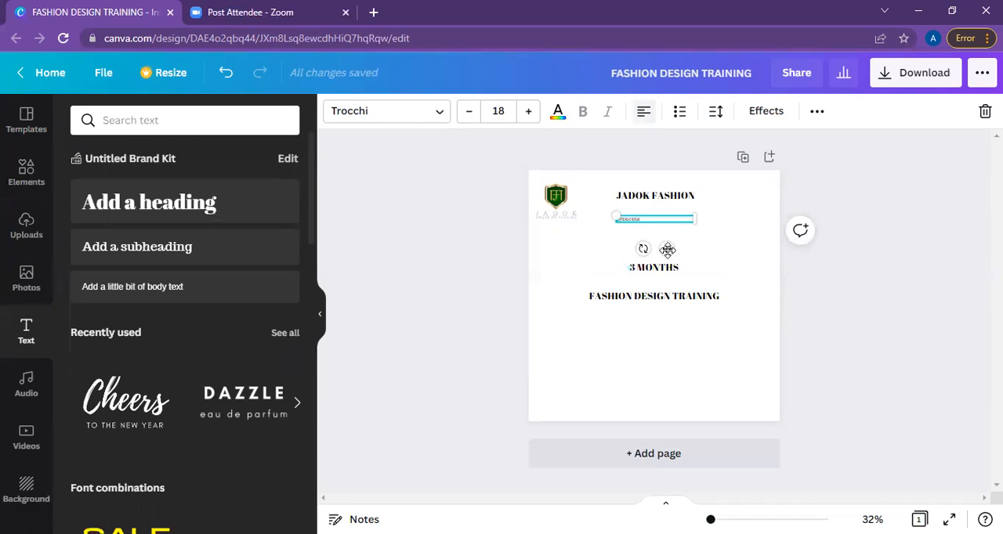
Move the "presents" subheading slightly to the right, and undo both this move and its left alignment.
left_click_drag(667, 249, 701, 252)
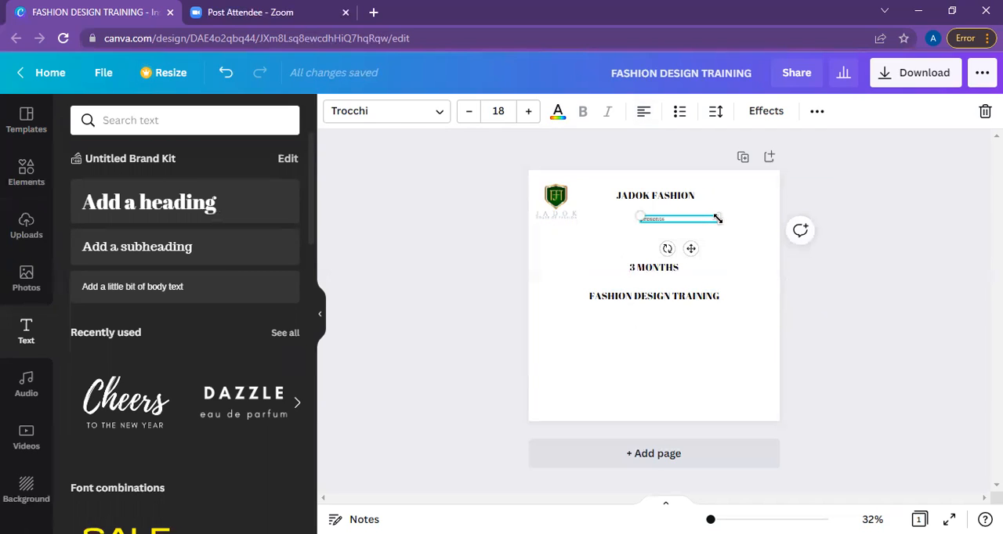
key("ctrl+z")
key("ctrl+z")
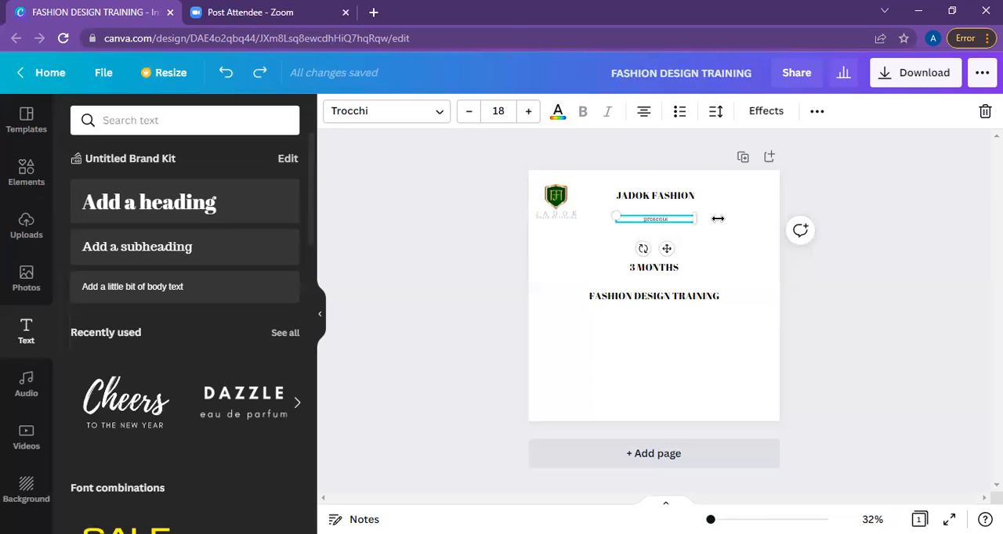
Move the "3 MONTHS" heading up beneath "presents" and place "FASHION DESIGN TRAINING" directly under it.
left_click(615, 300)
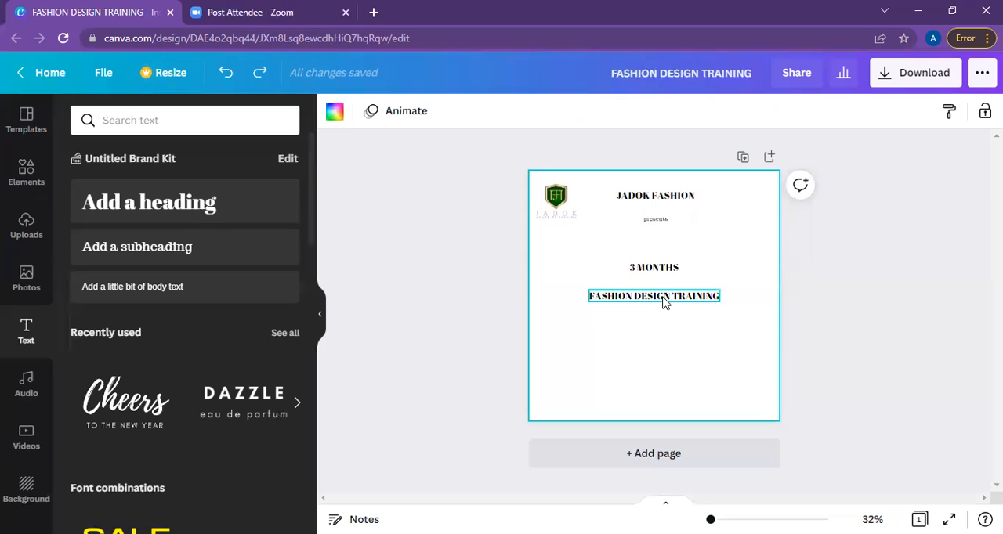
left_click_drag(658, 270, 659, 227)
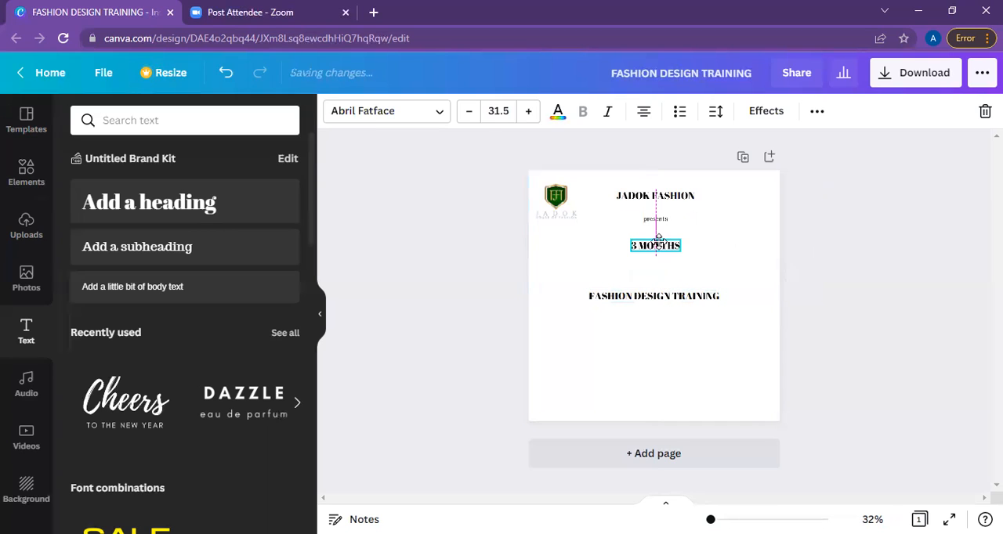
left_click_drag(668, 296, 653, 250)
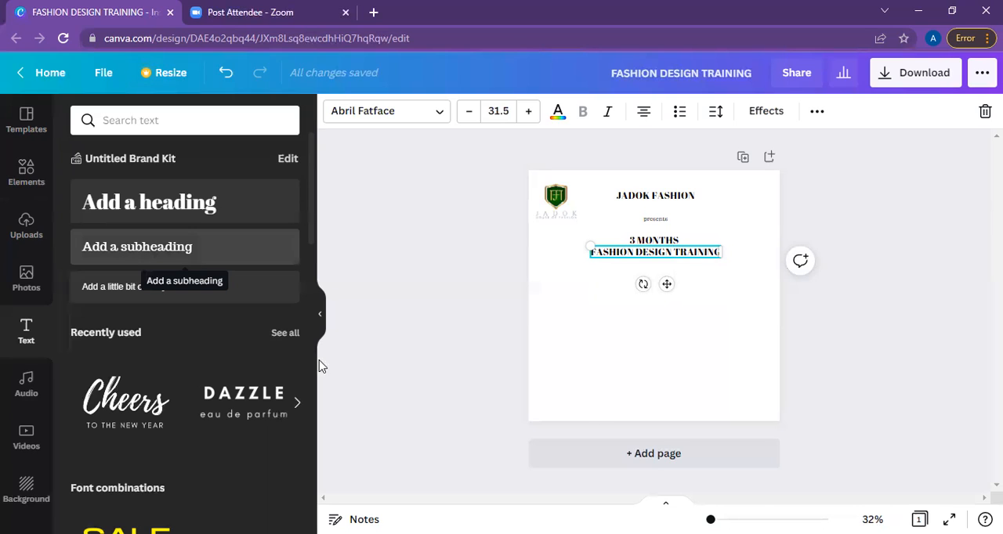
Try dark green, gold, beige and yellow page backgrounds, and settle on light grey.
left_click(580, 419)
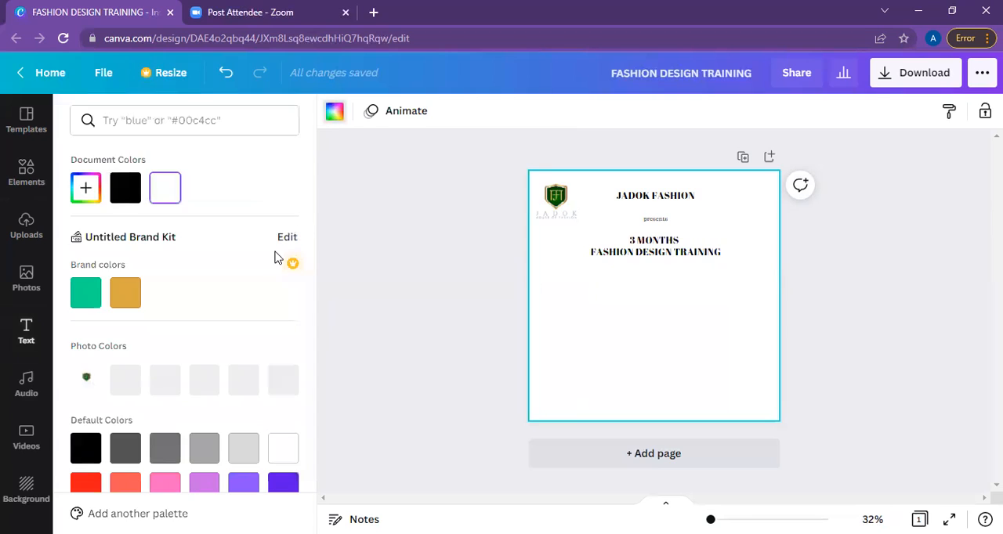
left_click(243, 447)
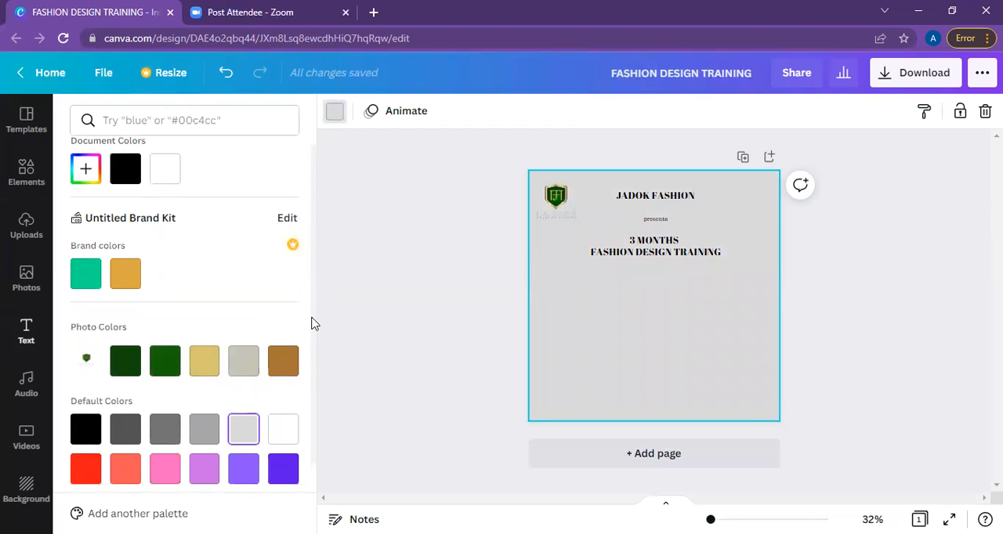
scroll(317, 364, "down", 2)
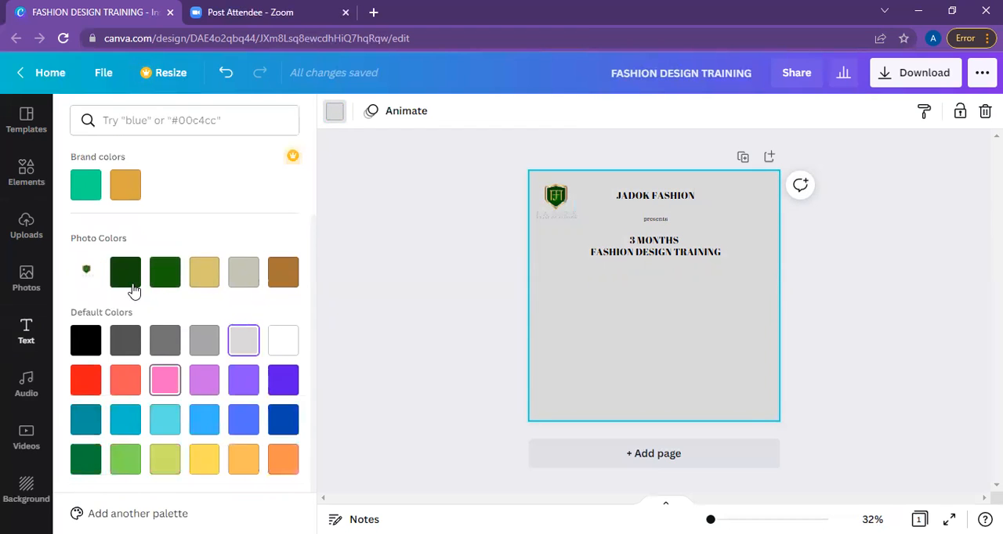
left_click(132, 286)
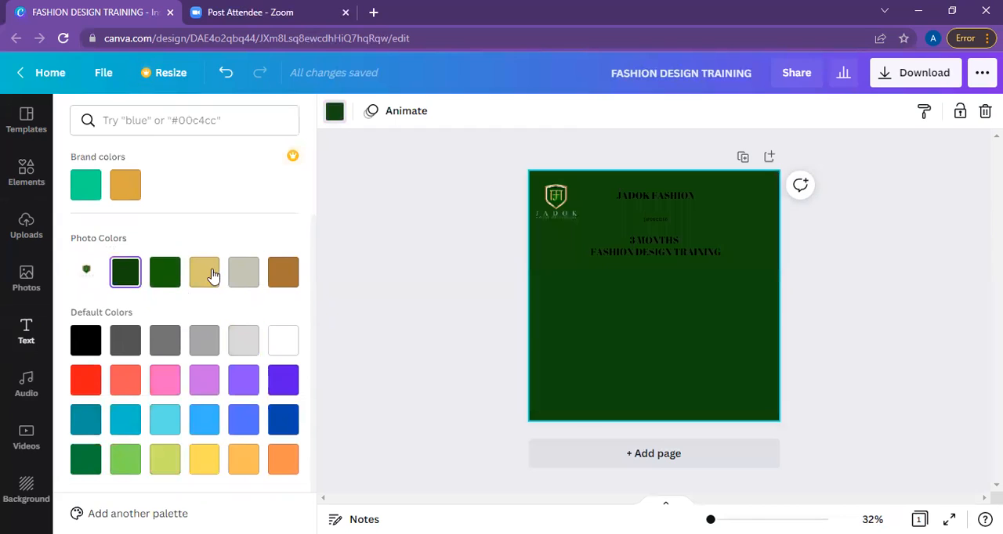
left_click(217, 270)
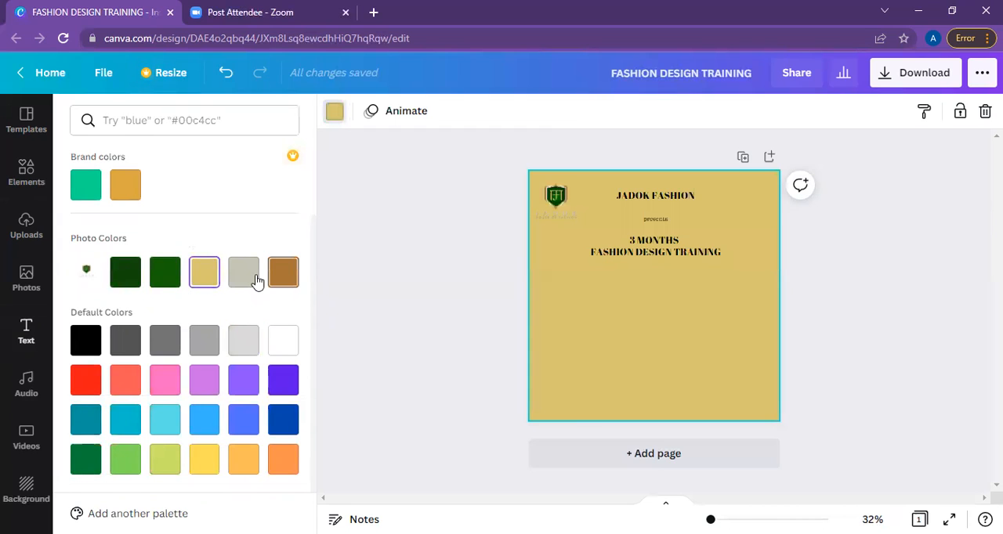
left_click(255, 281)
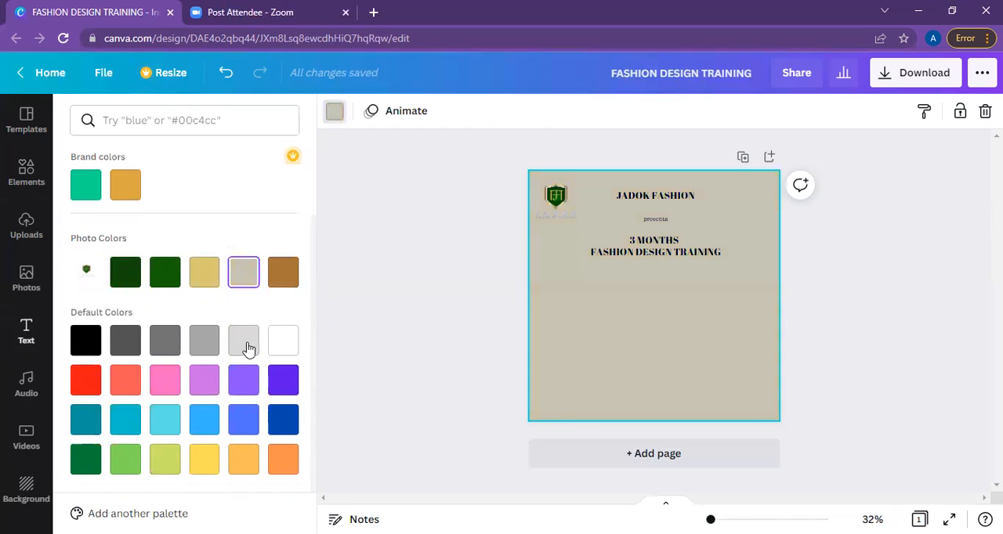
left_click(249, 341)
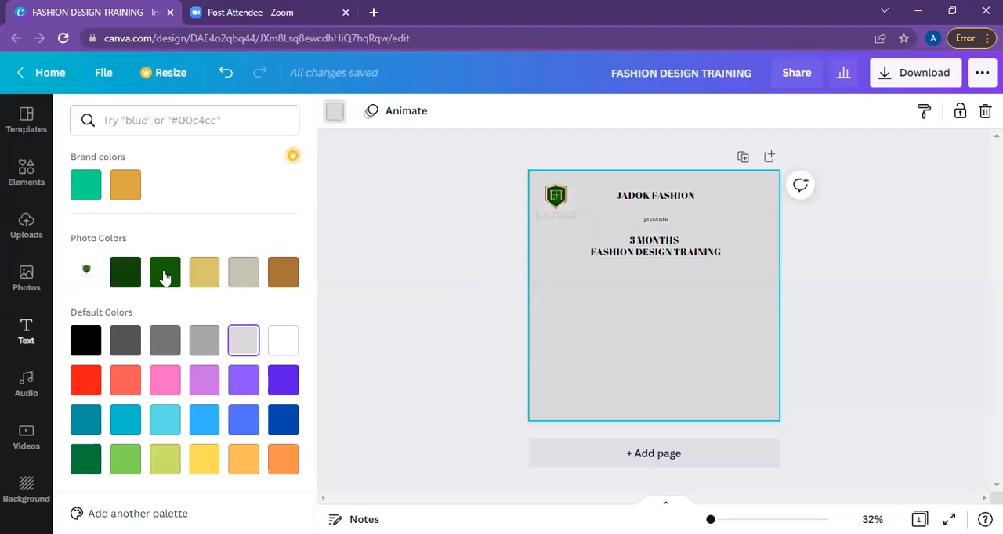
left_click(213, 472)
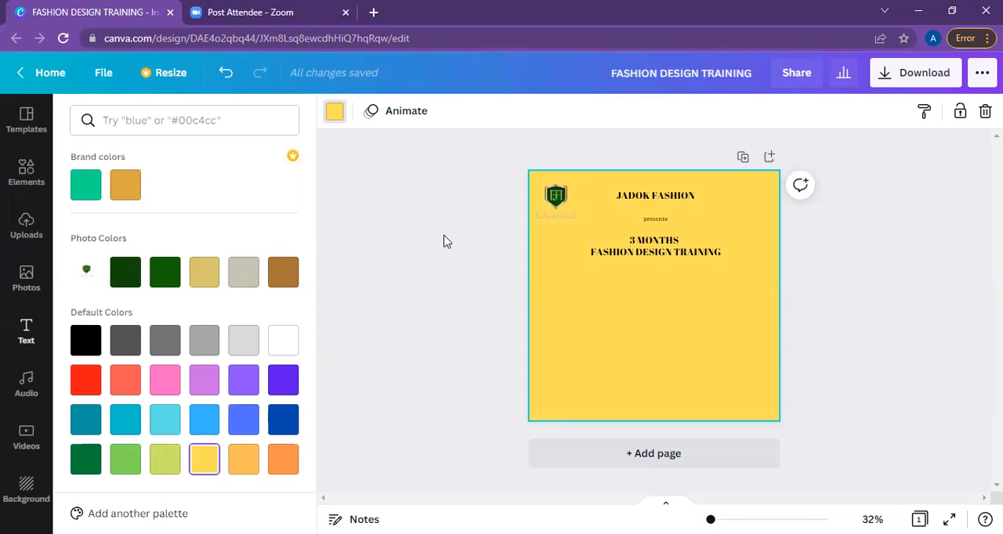
left_click(252, 339)
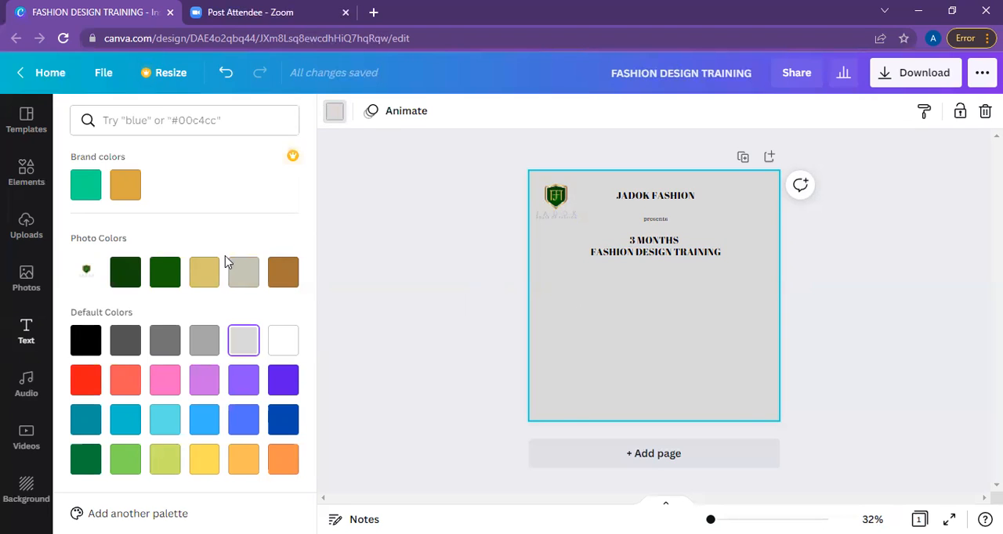
Add the uploaded cutout of the woman in the orange outfit, enlarge it and place it in the page's lower left corner.
left_click(26, 229)
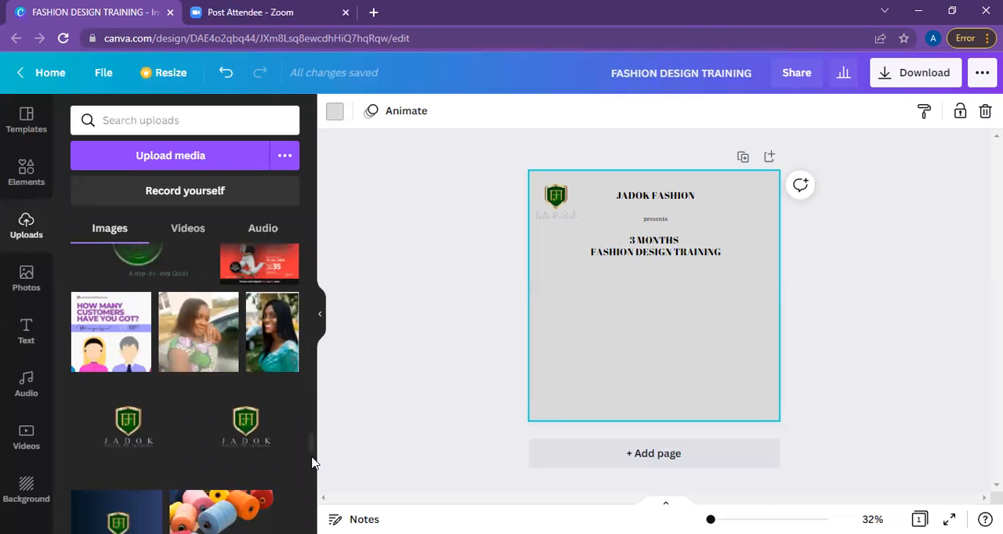
scroll(311, 462, "down", 2)
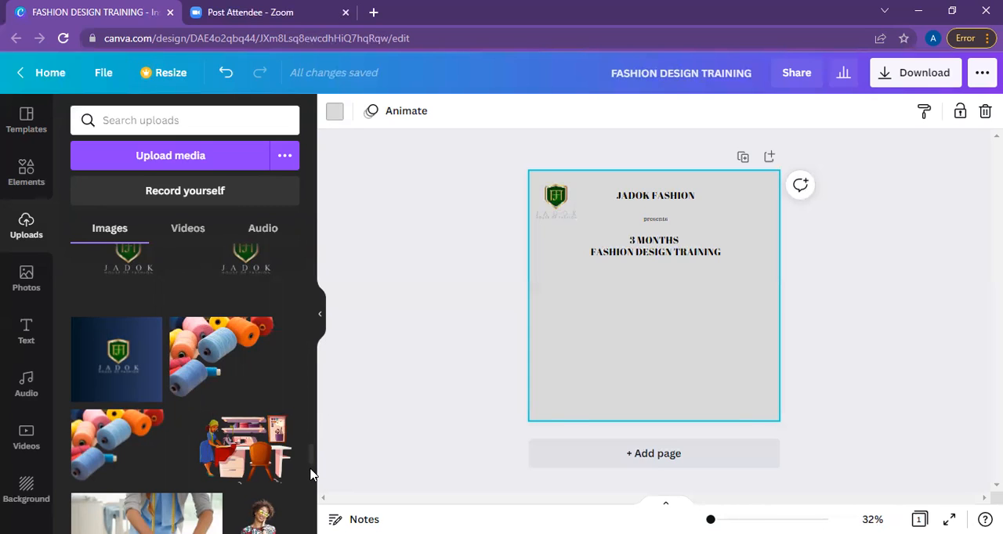
scroll(310, 475, "down", 4)
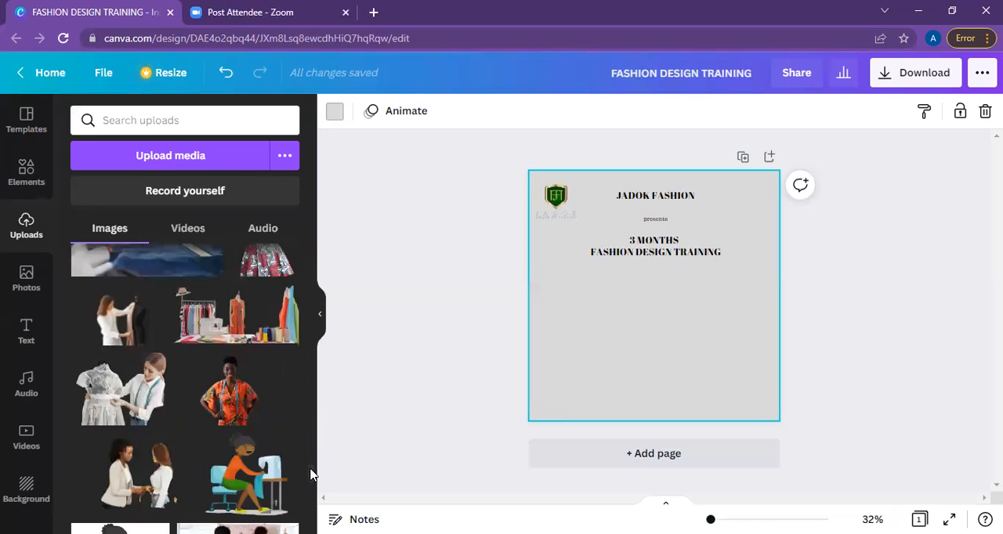
left_click(225, 397)
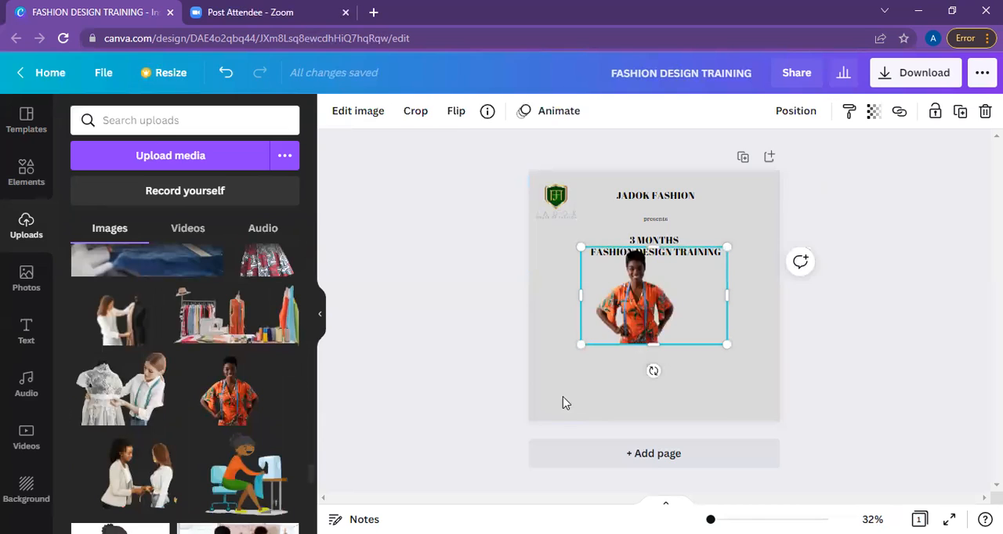
left_click_drag(581, 344, 509, 392)
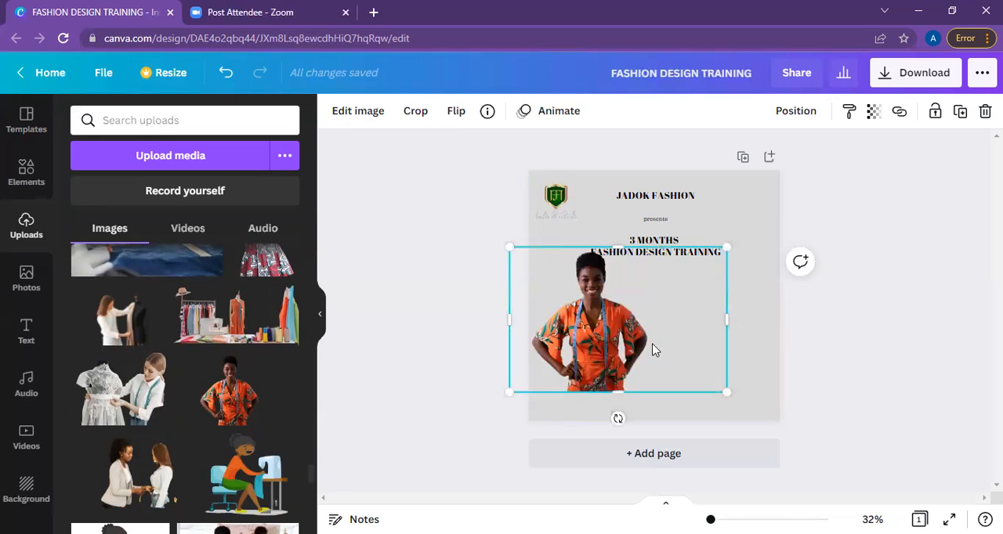
left_click_drag(643, 363, 638, 383)
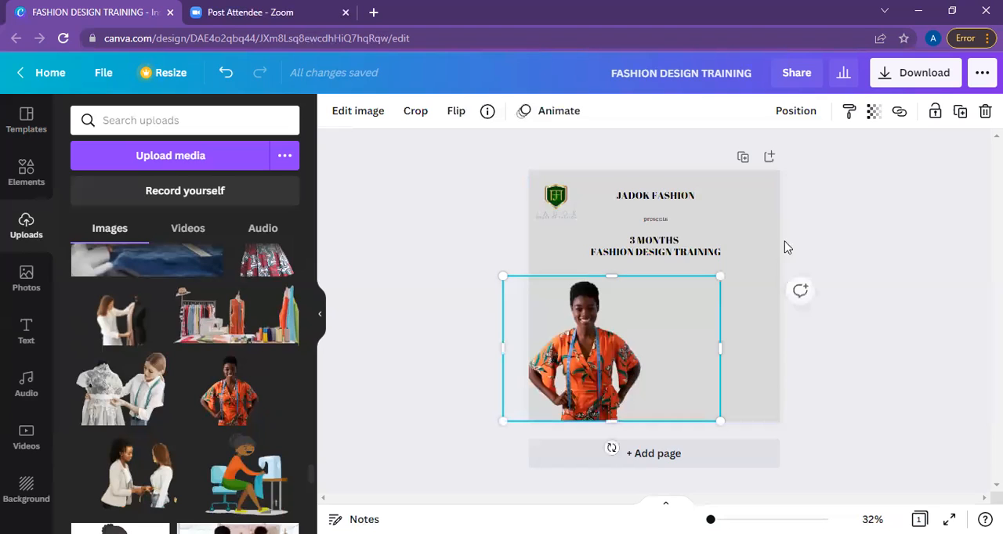
left_click(829, 218)
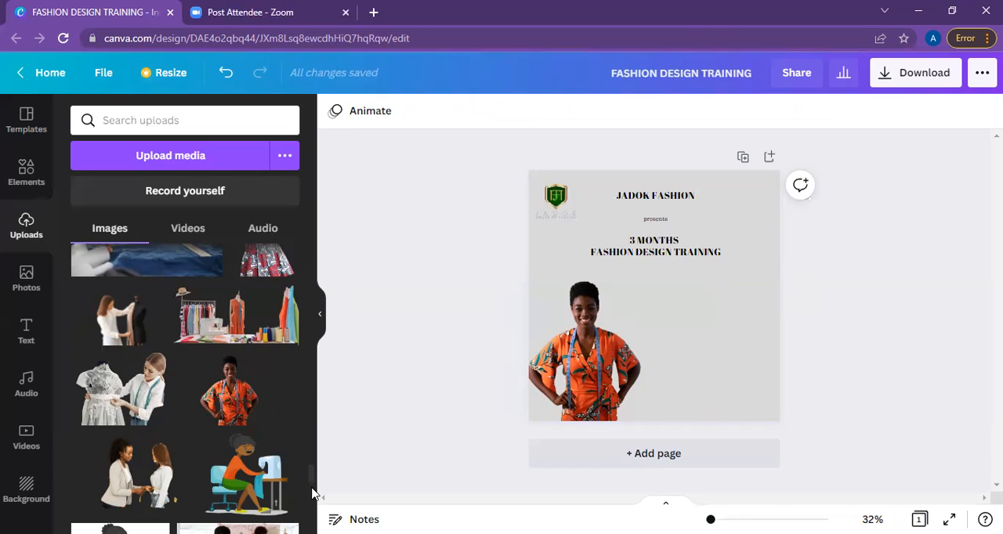
Find the uploaded photo of the sewing studio with clothes rack and thread spools and add it to the page.
scroll(312, 494, "down", 2)
scroll(312, 495, "down", 1)
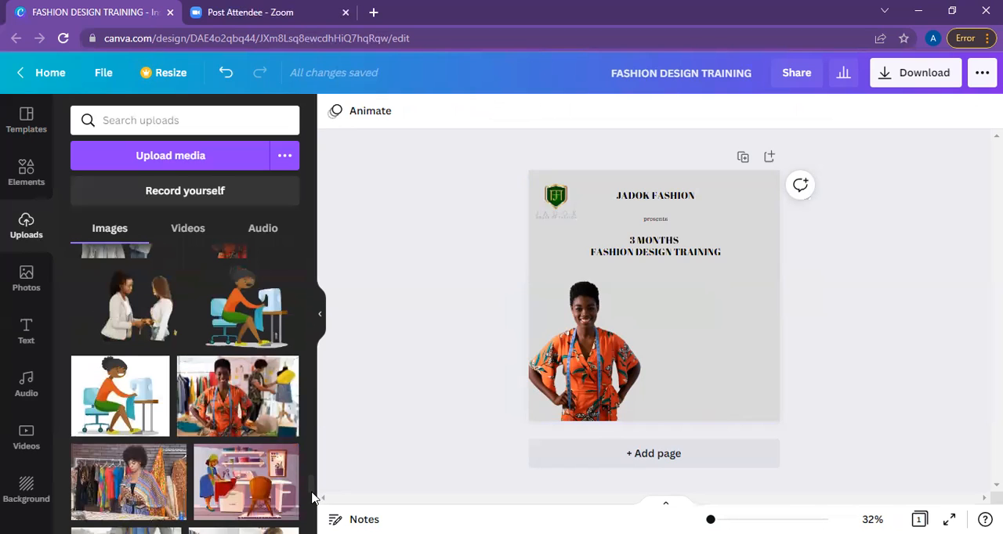
scroll(313, 498, "down", 1)
scroll(313, 501, "down", 1)
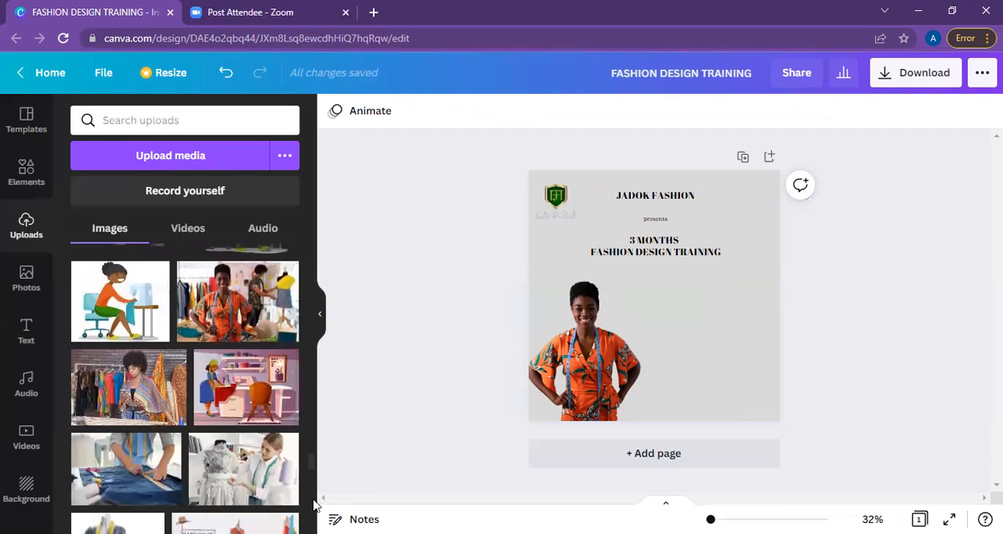
scroll(314, 507, "down", 1)
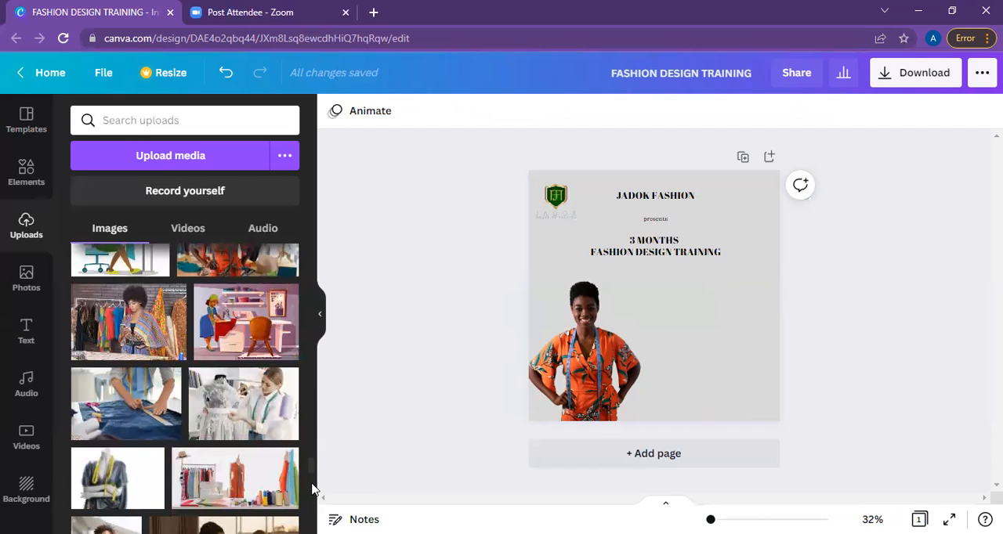
scroll(311, 482, "down", 1)
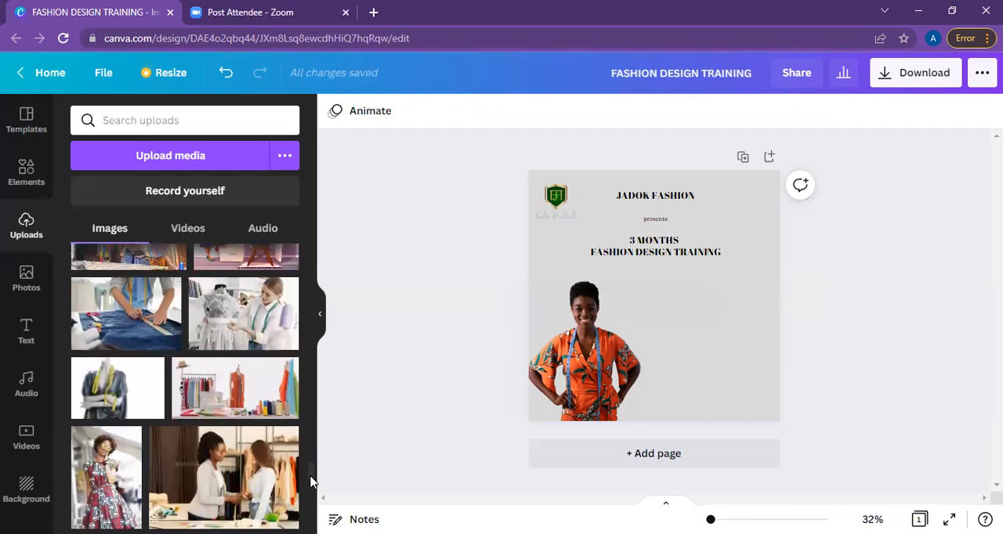
scroll(311, 485, "down", 1)
scroll(312, 490, "down", 1)
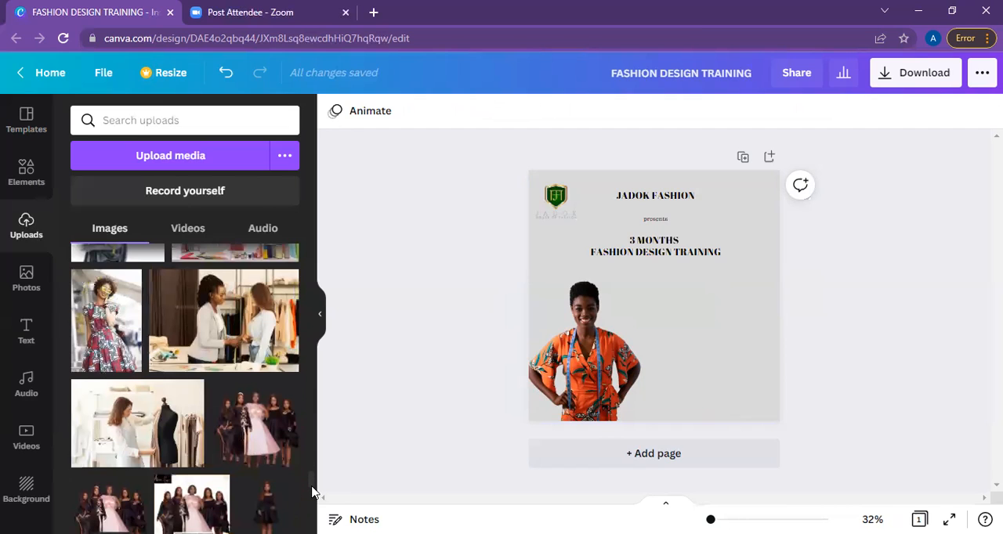
scroll(312, 482, "down", 1)
scroll(312, 478, "down", 2)
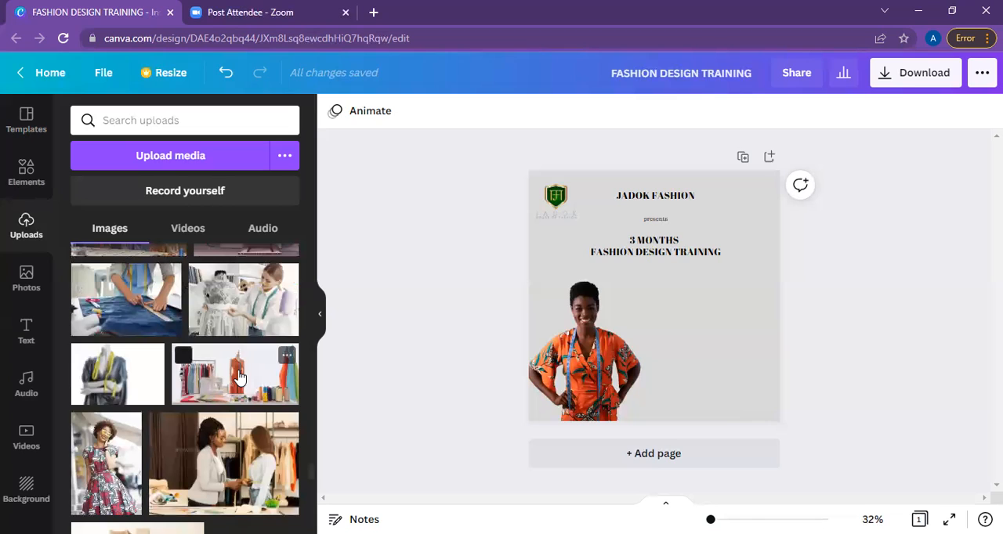
left_click(239, 378)
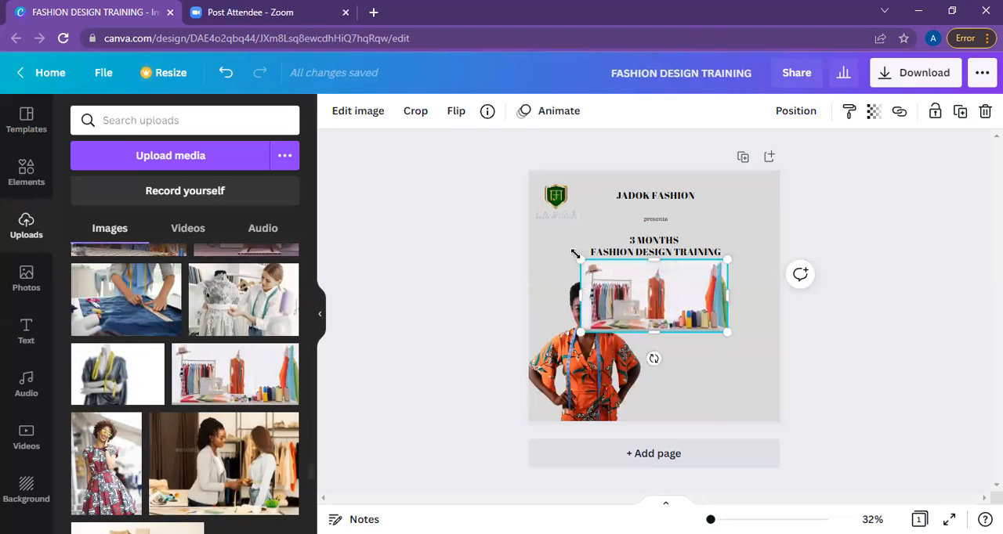
Enlarge the sewing studio photo to span the page's full width and align it with the page's top edge.
left_click_drag(580, 260, 503, 222)
left_click_drag(720, 220, 725, 221)
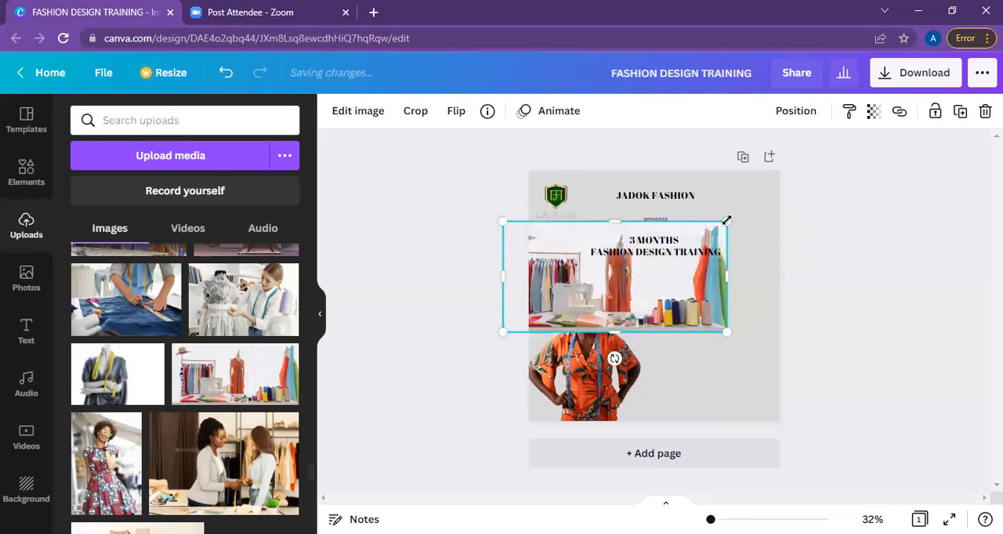
left_click_drag(771, 198, 788, 196)
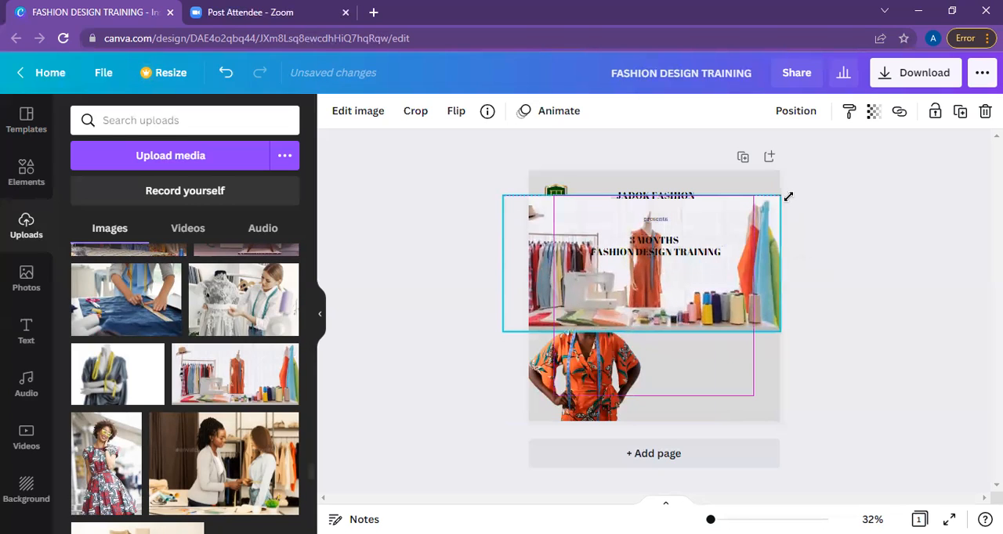
left_click_drag(779, 331, 779, 331)
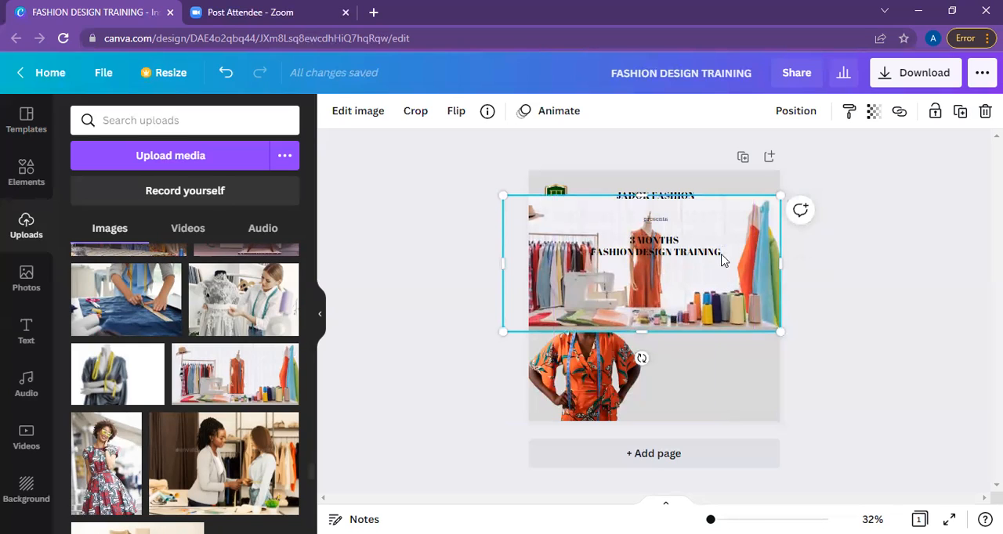
left_click_drag(722, 252, 723, 248)
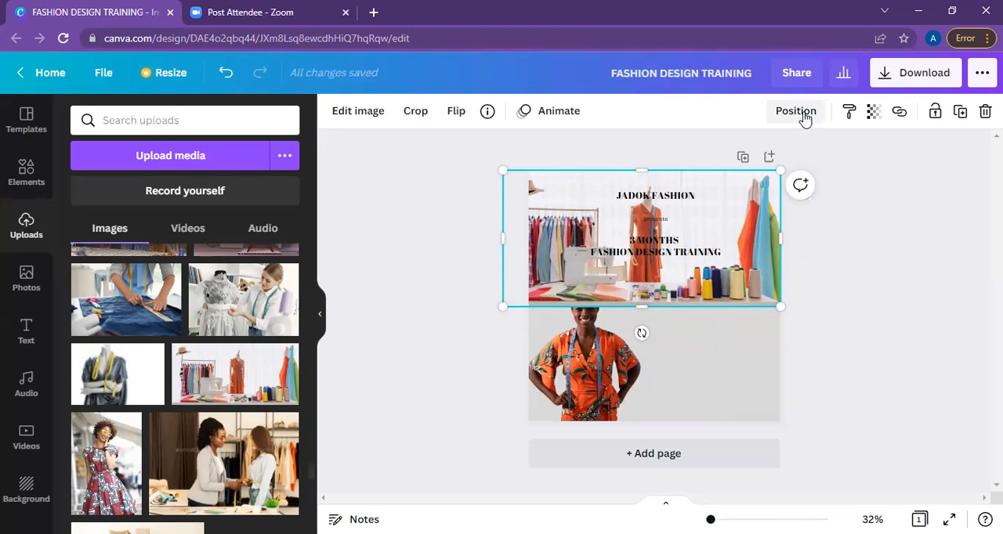
Send the sewing studio photo backward behind the woman's cutout.
left_click(796, 111)
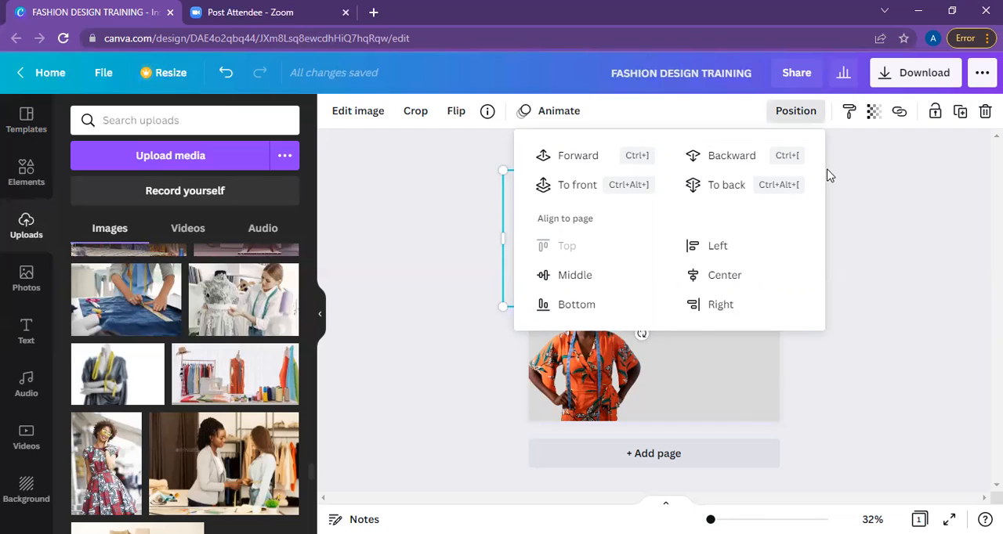
left_click(857, 199)
left_click(860, 202)
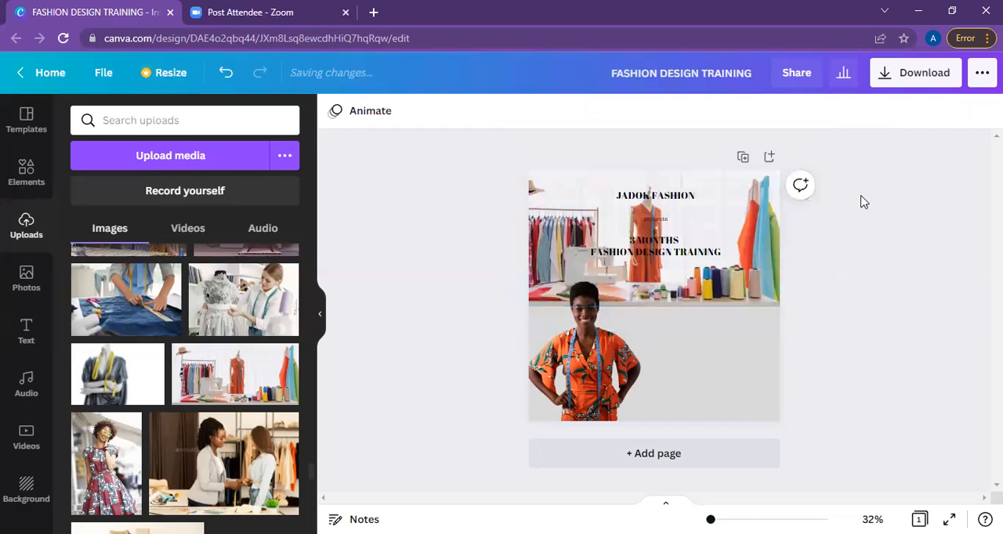
Shrink the woman's cutout slightly in the page's lower left corner and send the sewing studio photo to the back.
left_click(603, 372)
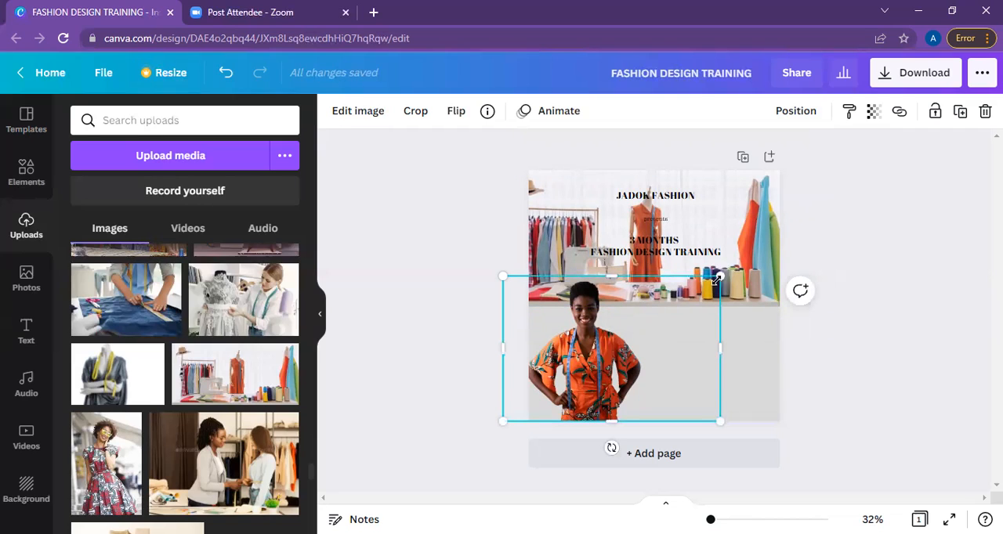
mouse_move(702, 300)
left_mouse_down()
mouse_move(739, 253)
mouse_move(707, 284)
left_mouse_up()
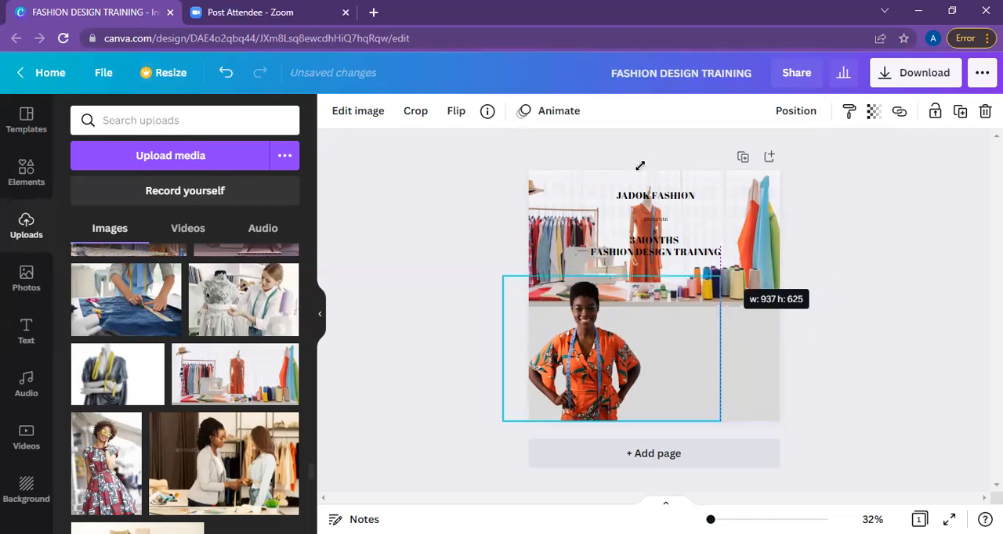
left_click(650, 200)
left_click(736, 195)
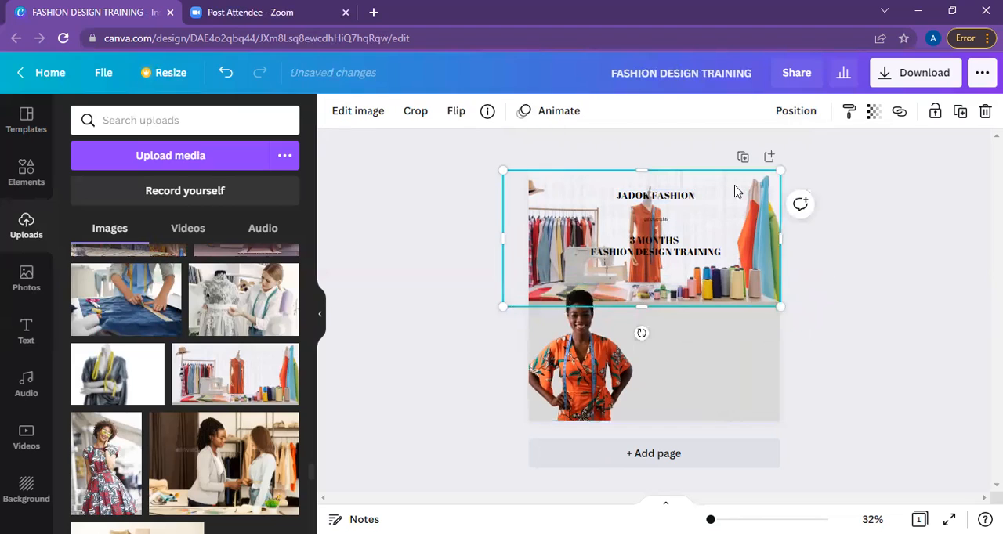
left_click(795, 112)
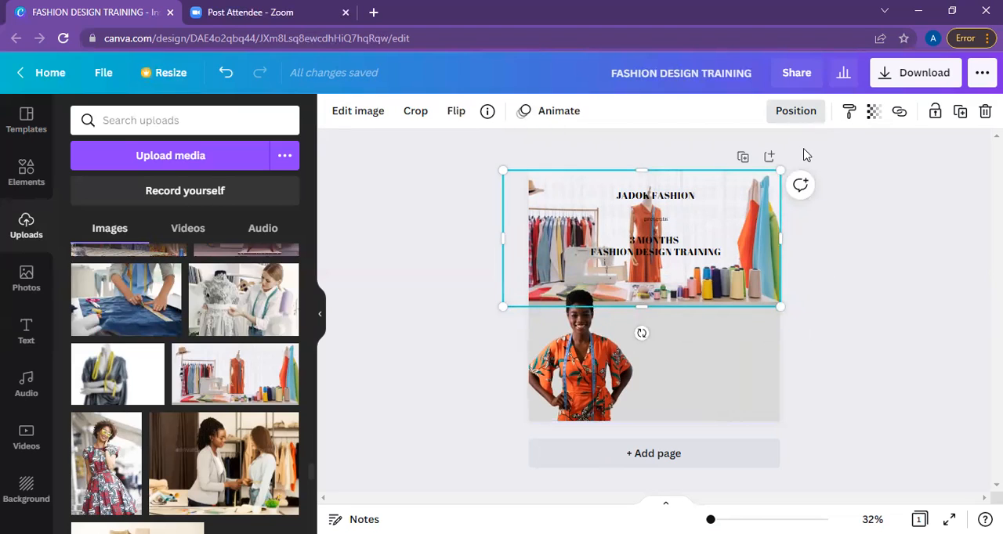
left_click(737, 186)
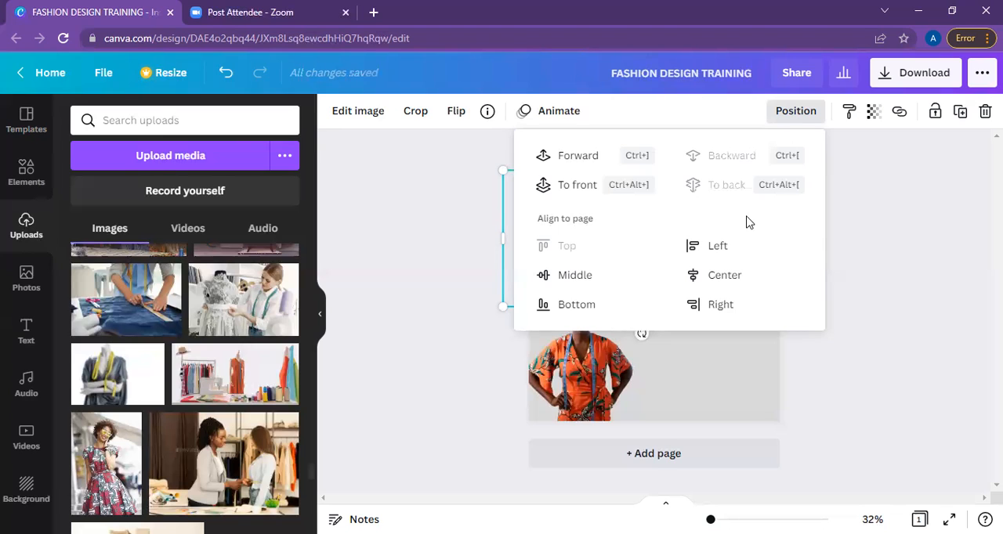
Shrink the green shield logo and place it in the page's upper left corner.
left_click(558, 203)
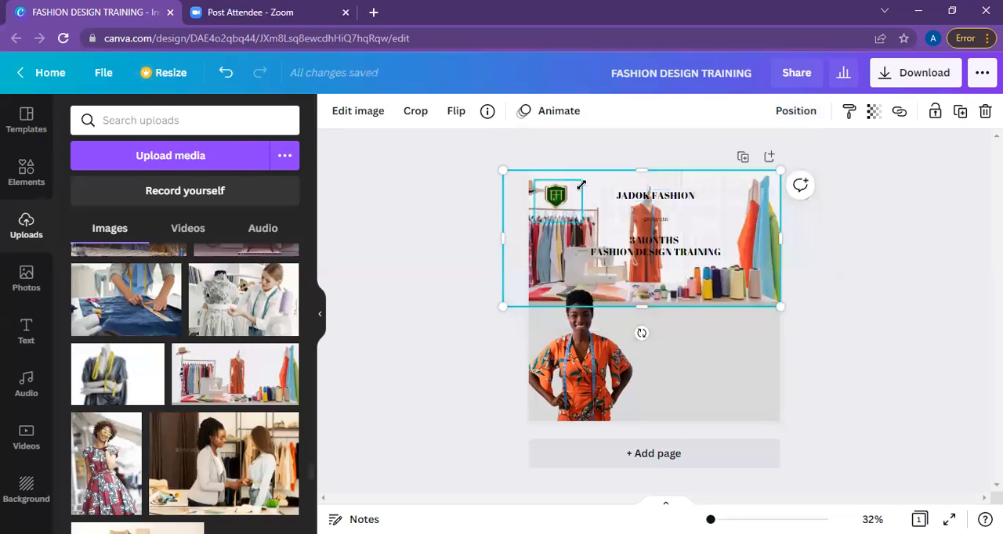
left_click(576, 186)
left_click_drag(573, 186, 553, 183)
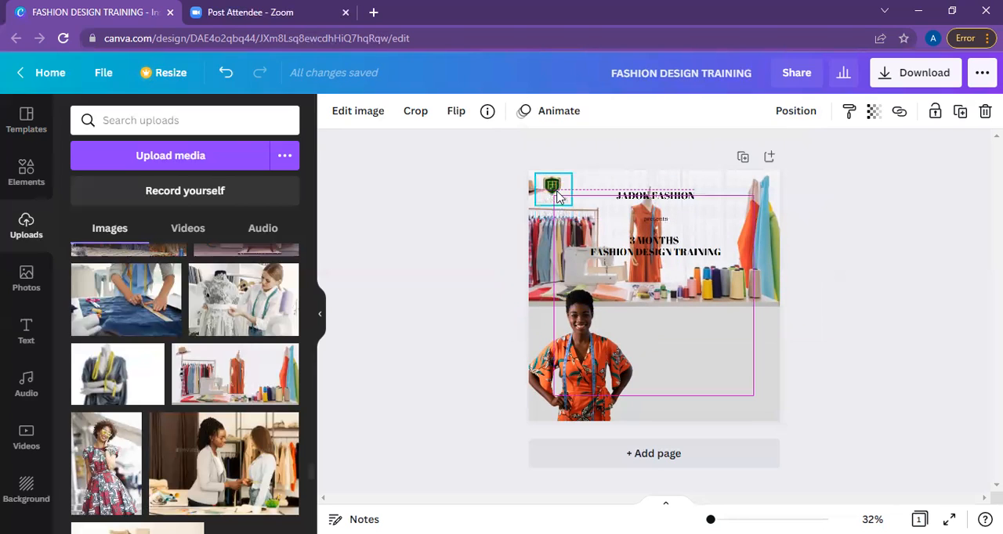
Add a subheading reading "MARCH-MAY, 2022" on the grey area to the right of the woman.
left_click(660, 225)
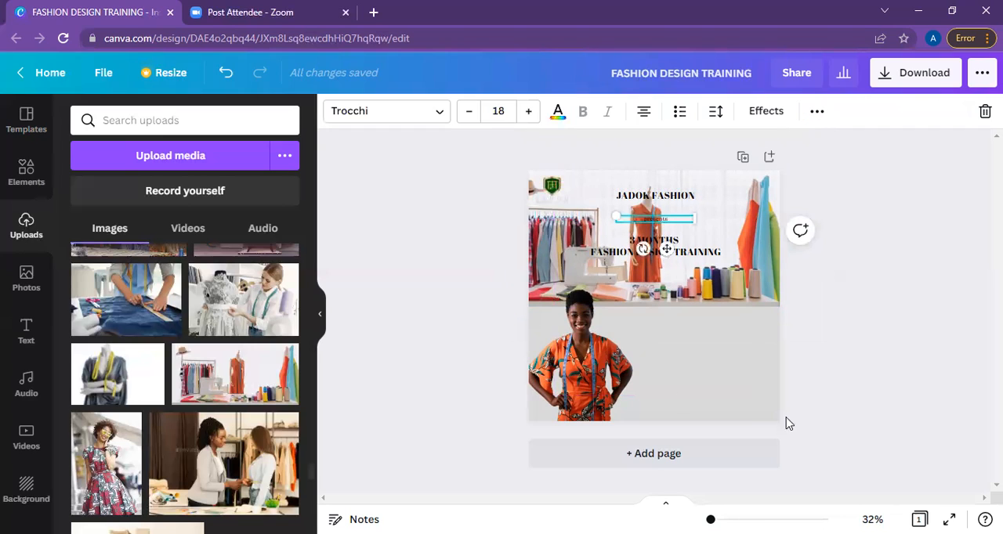
left_click(29, 343)
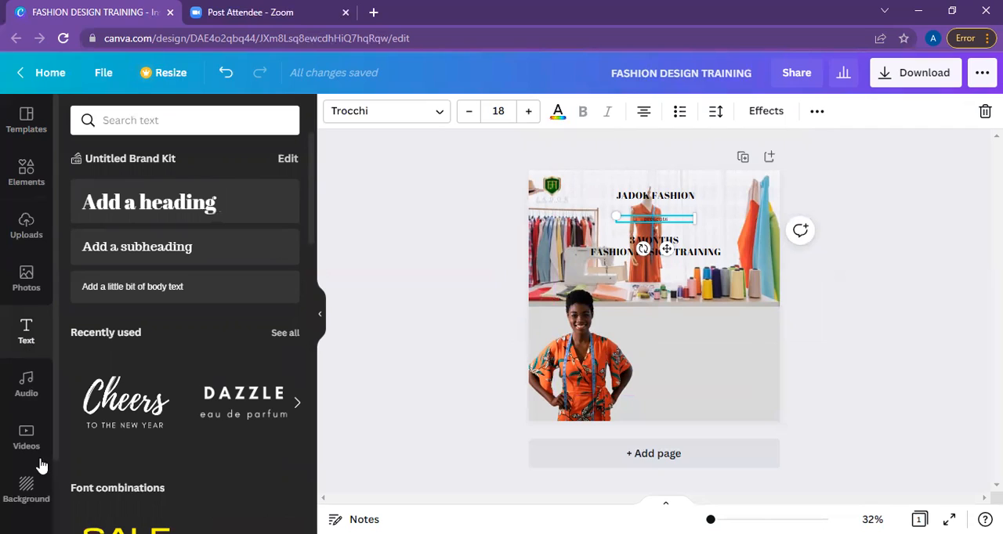
left_click(130, 256)
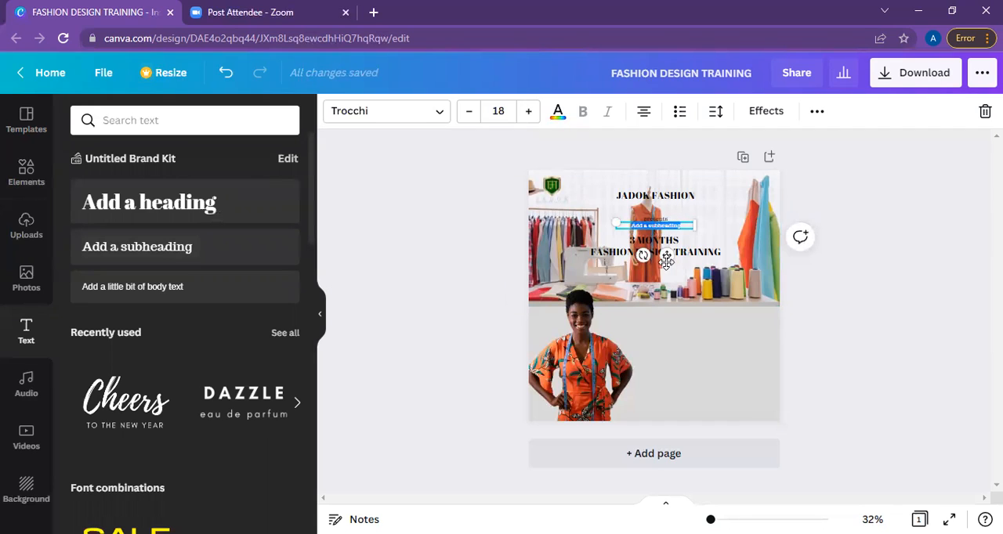
left_click_drag(672, 304, 694, 333)
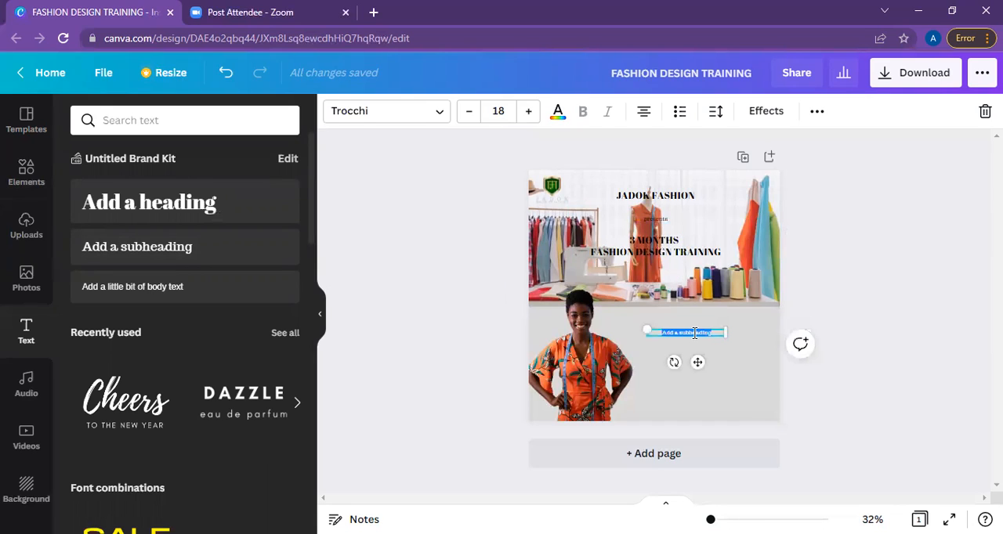
type("MA")
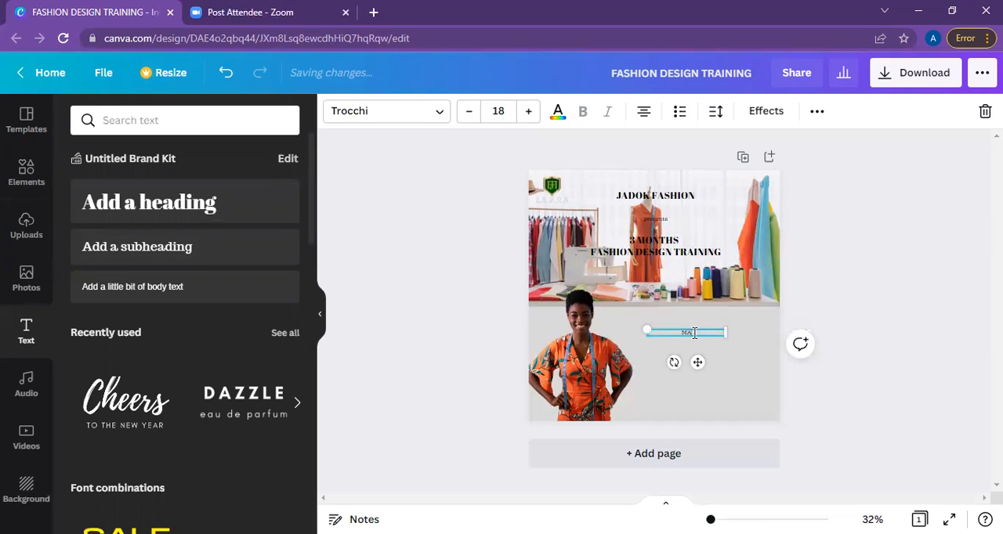
type("RCH-MAY, 2022")
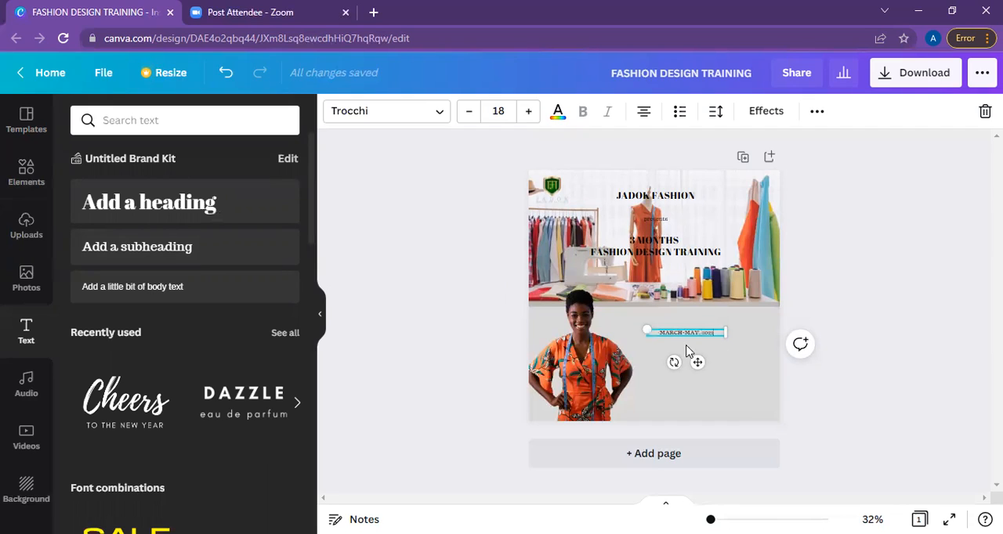
Duplicate the date text twice and move one copy further down the grey area.
left_click(816, 113)
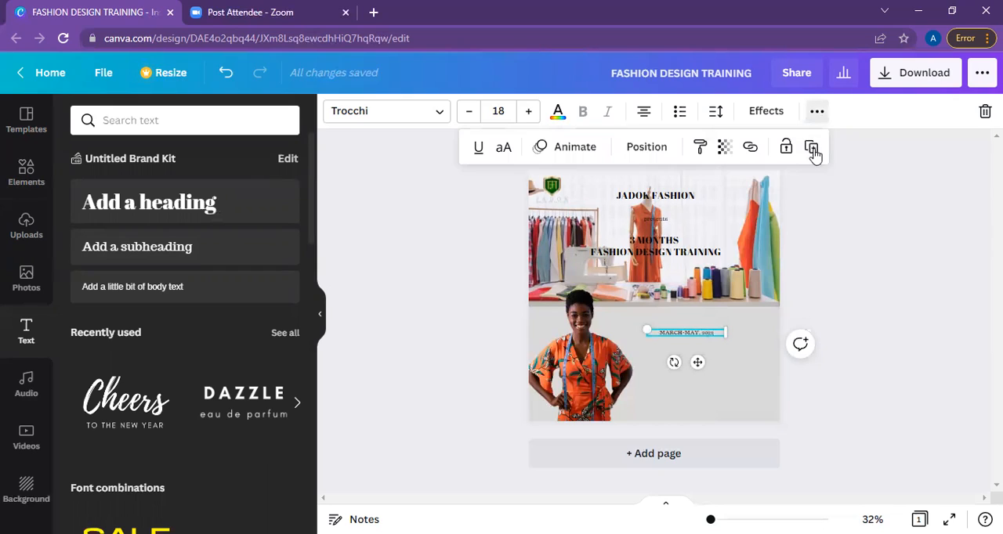
left_click(813, 152)
left_click(813, 152)
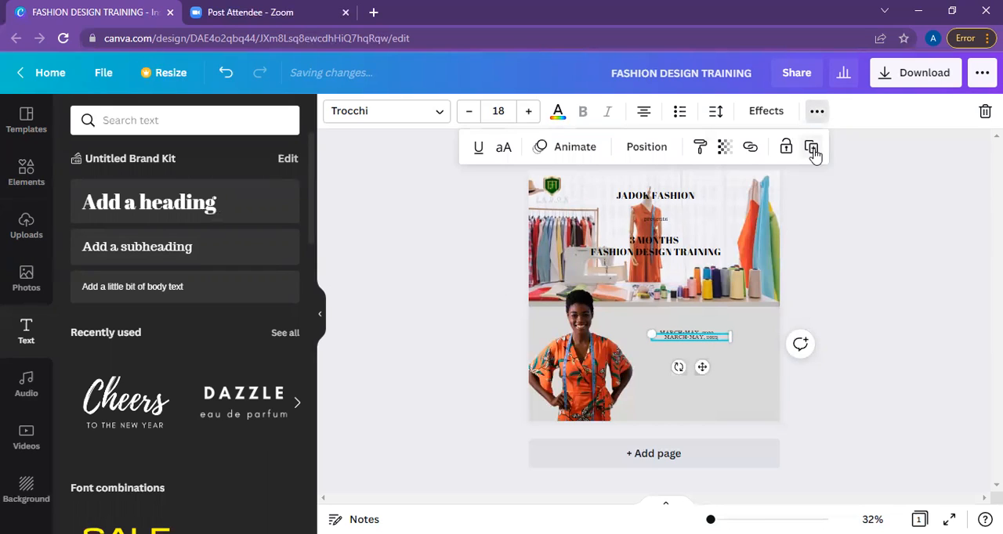
left_click(813, 152)
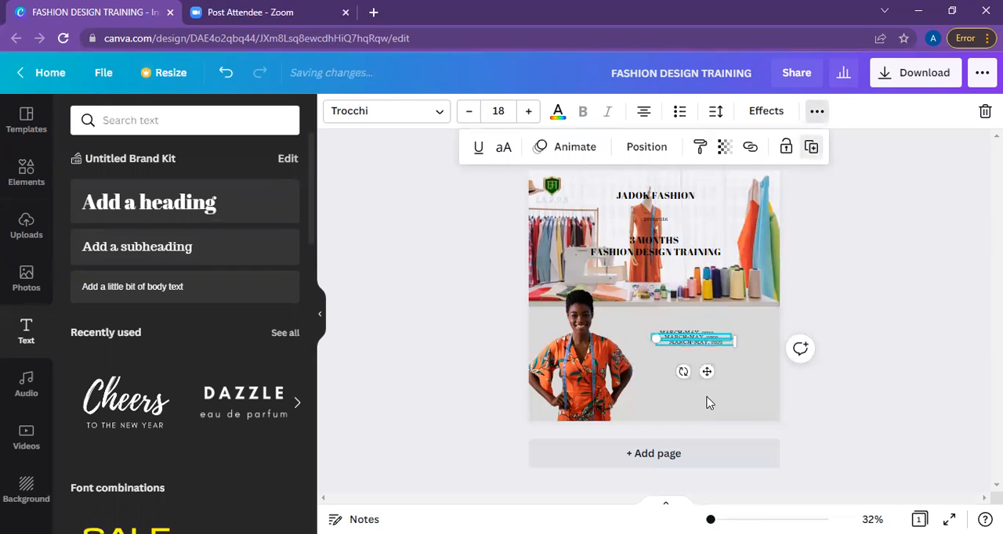
left_click_drag(707, 350, 716, 373)
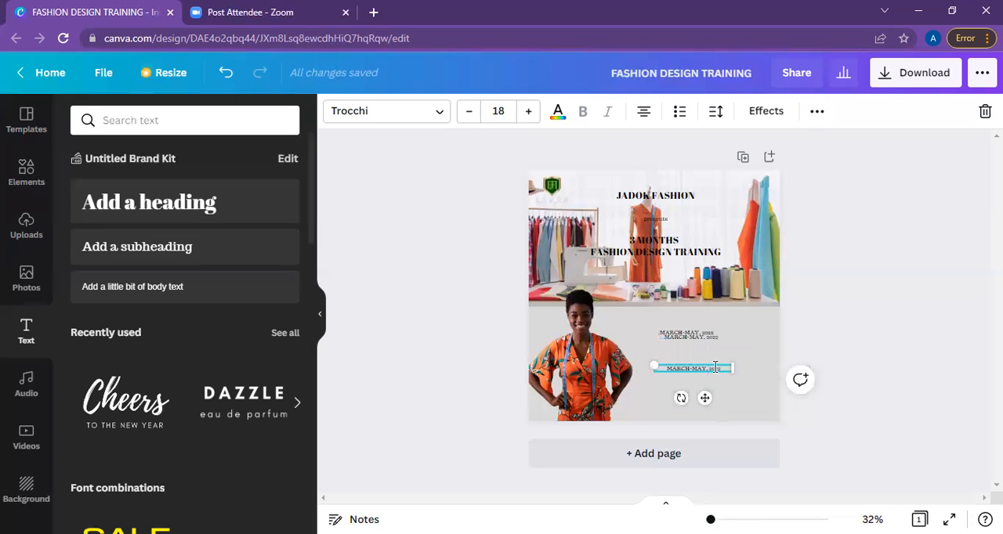
Replace the lowest date copy's text with the training venue's full office address.
double_click(715, 367)
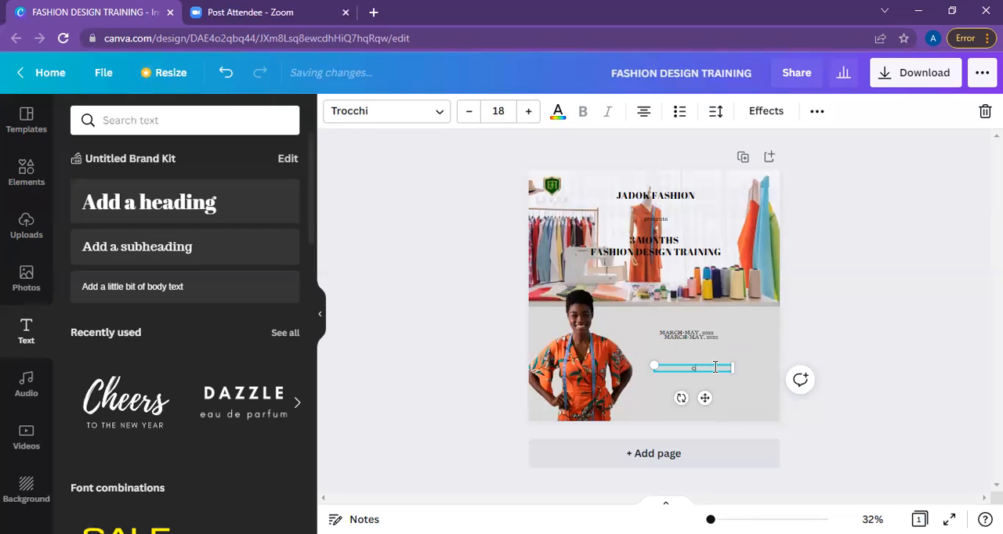
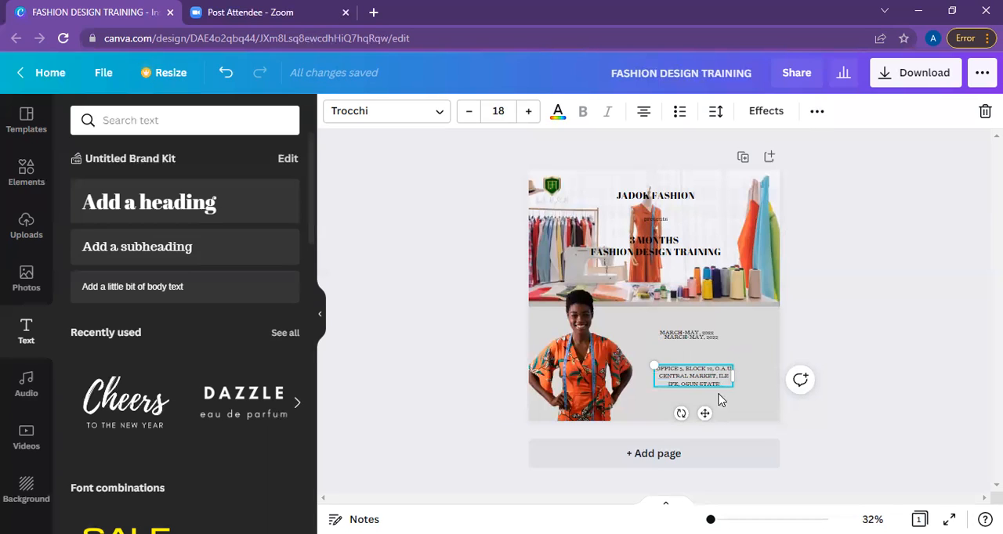
Change the remaining date copy to "REGISTRATION IS ON-GOING" and move it between the date and the address.
double_click(711, 338)
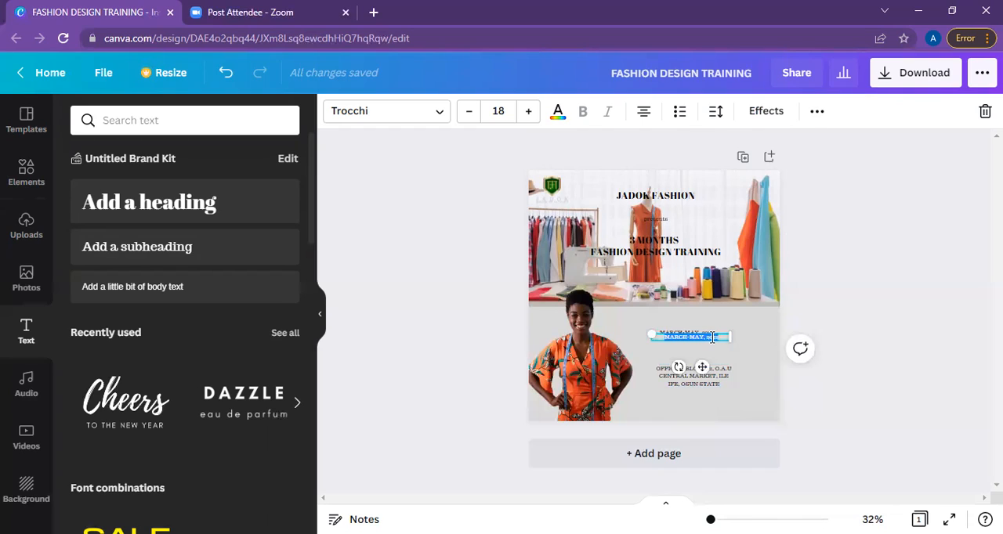
type("REGIS")
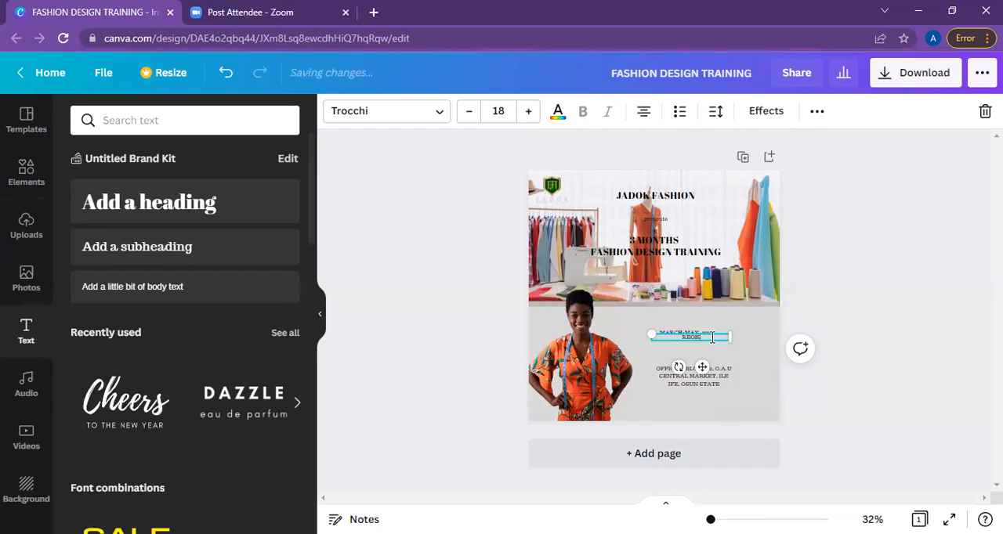
type("TRATION")
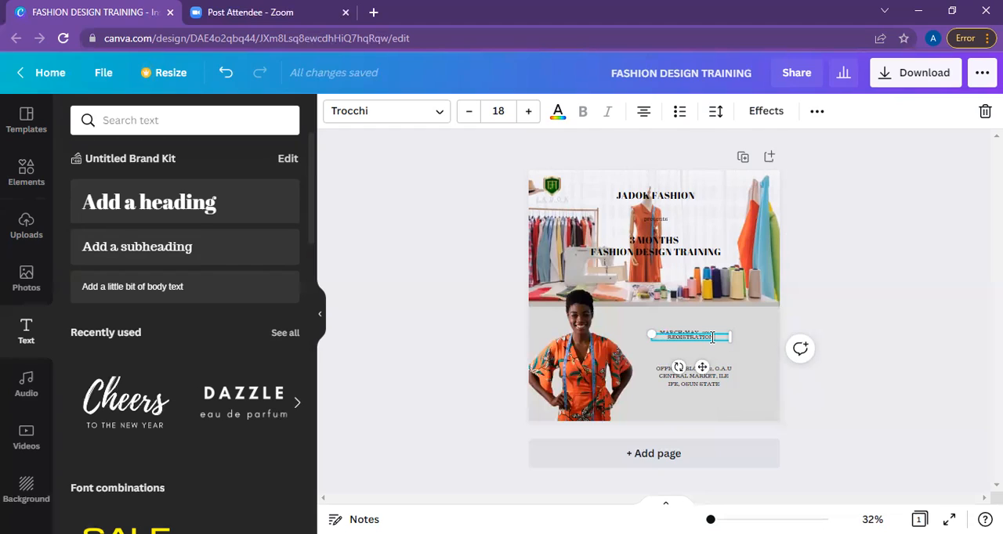
type(" IS ON-G")
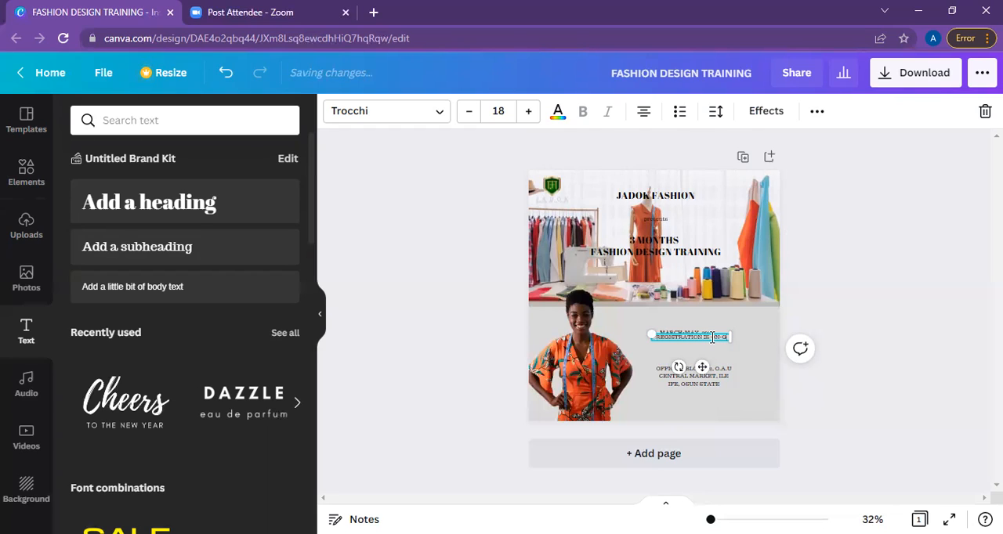
type("OING")
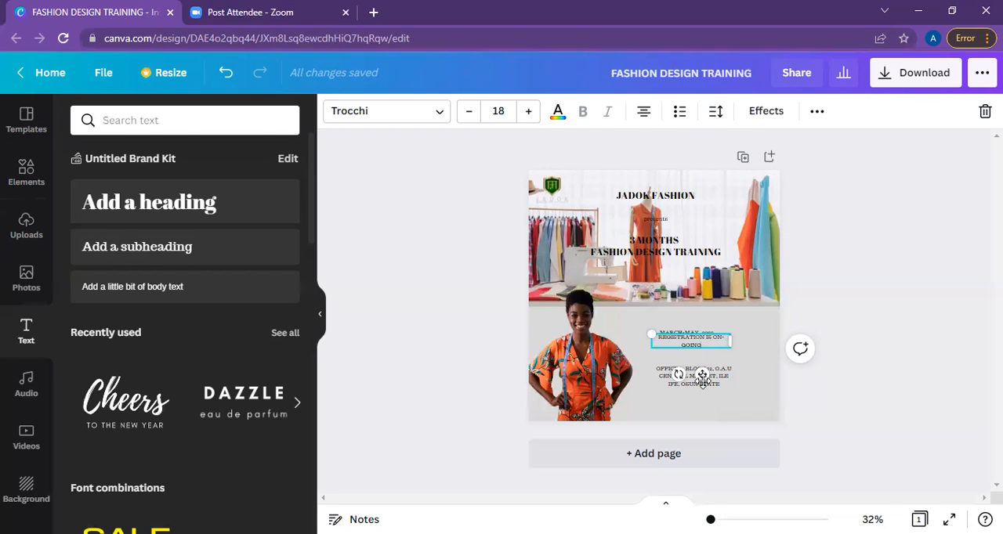
left_click_drag(702, 376, 702, 388)
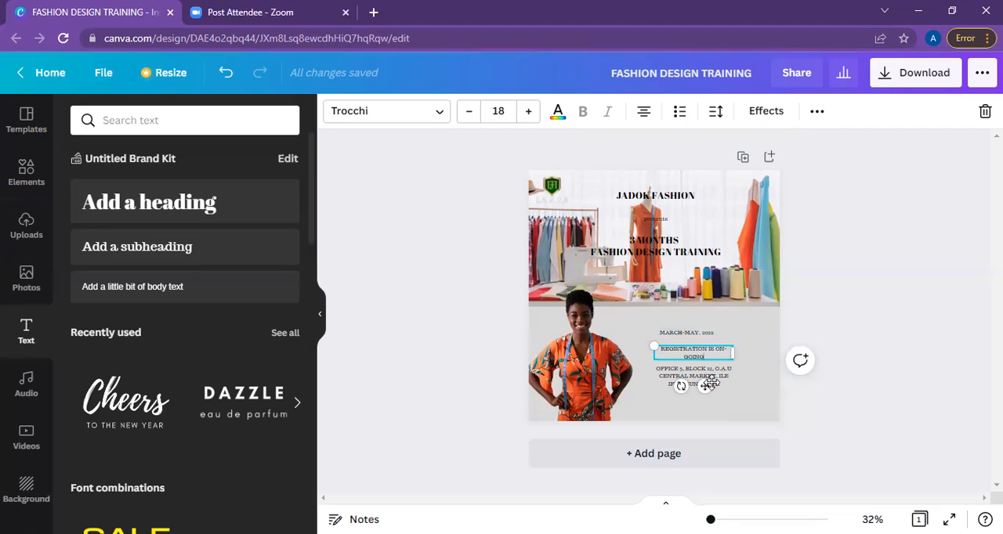
Search the design elements for "Price tag".
left_click(34, 171)
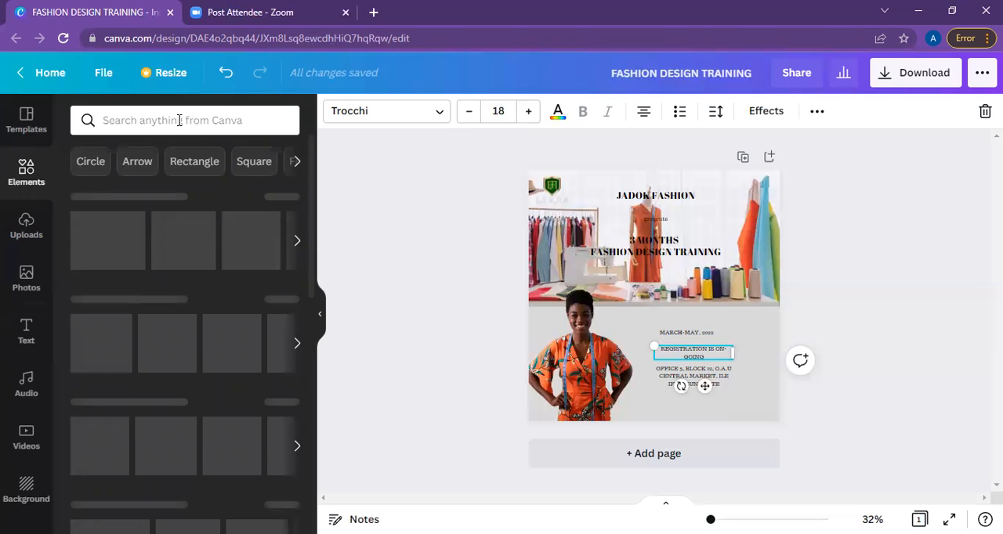
left_click(179, 120)
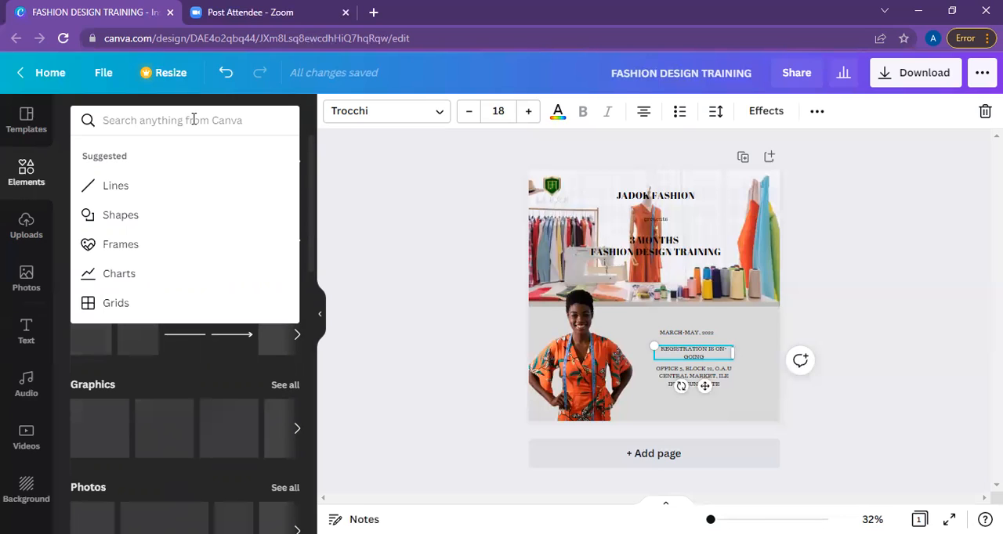
left_click(194, 119)
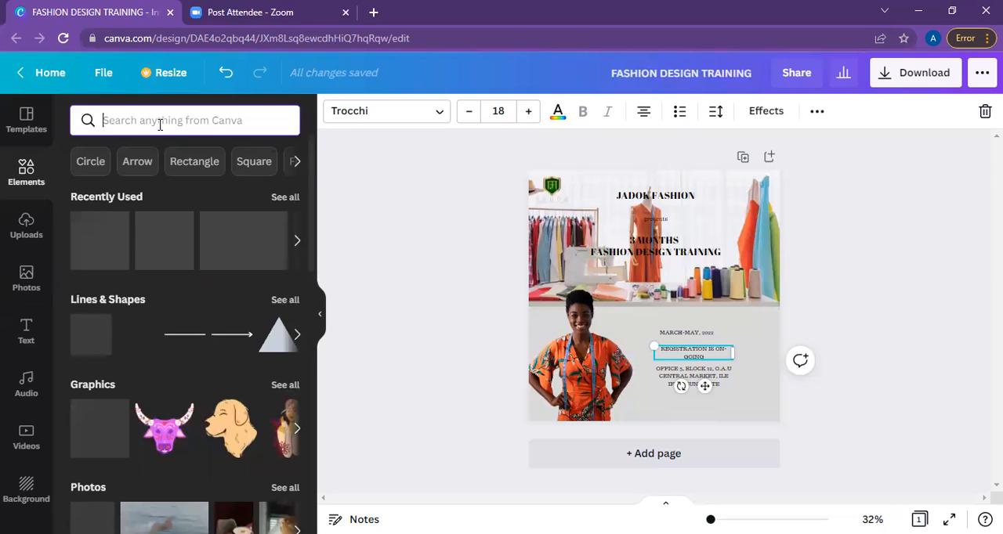
type("P")
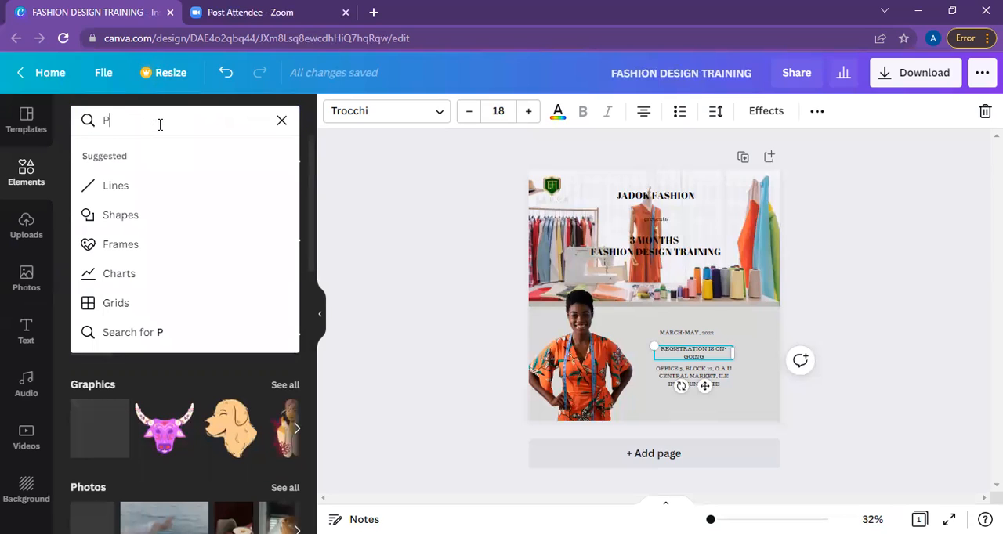
type("rice tag")
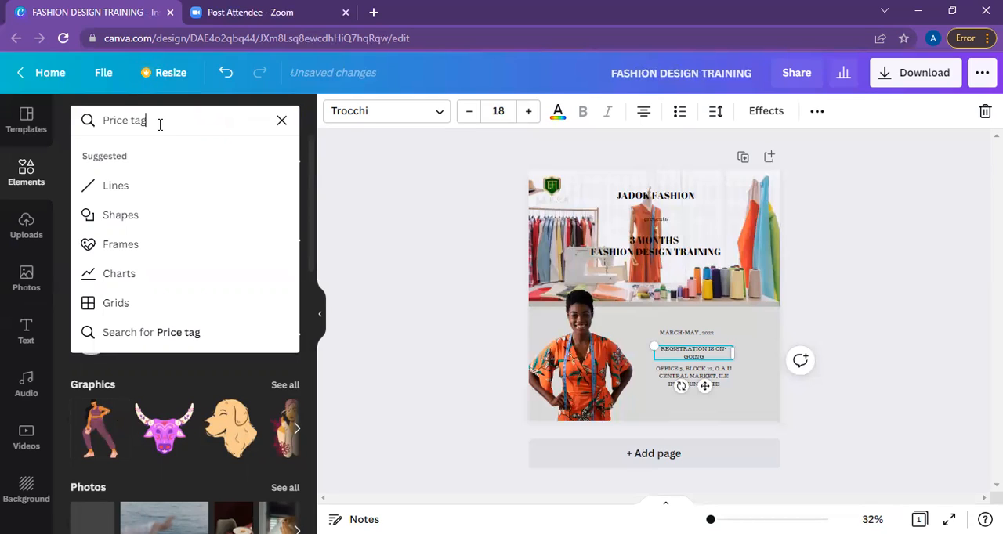
key("Return")
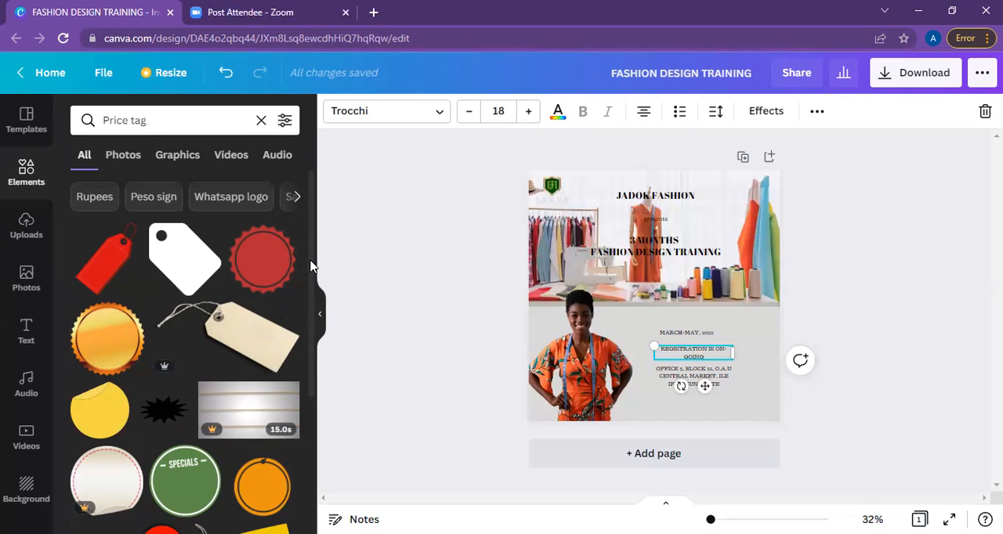
Insert the yellow price tag with a string and shrink it to fit just below the venue address.
scroll(312, 302, "down", 1)
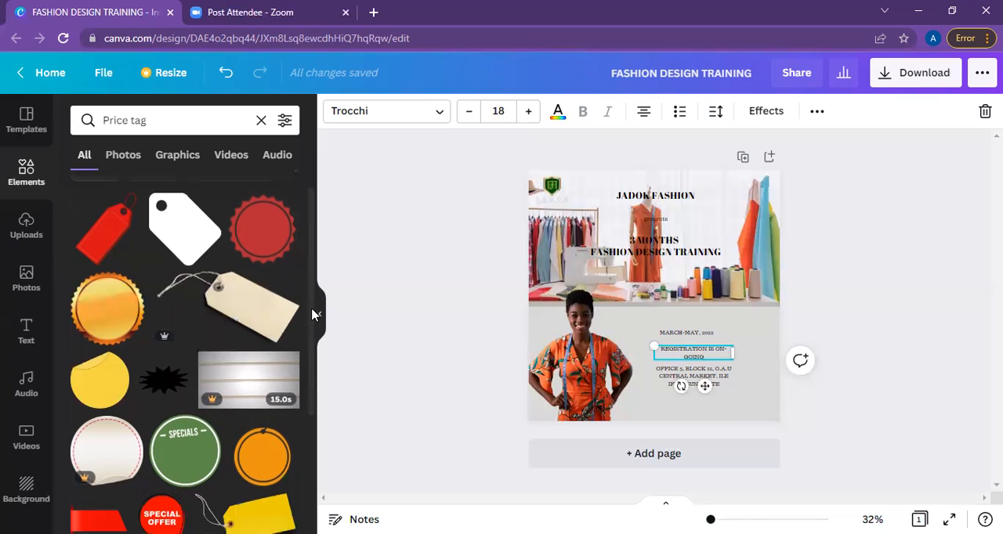
scroll(312, 341, "down", 2)
scroll(314, 356, "down", 1)
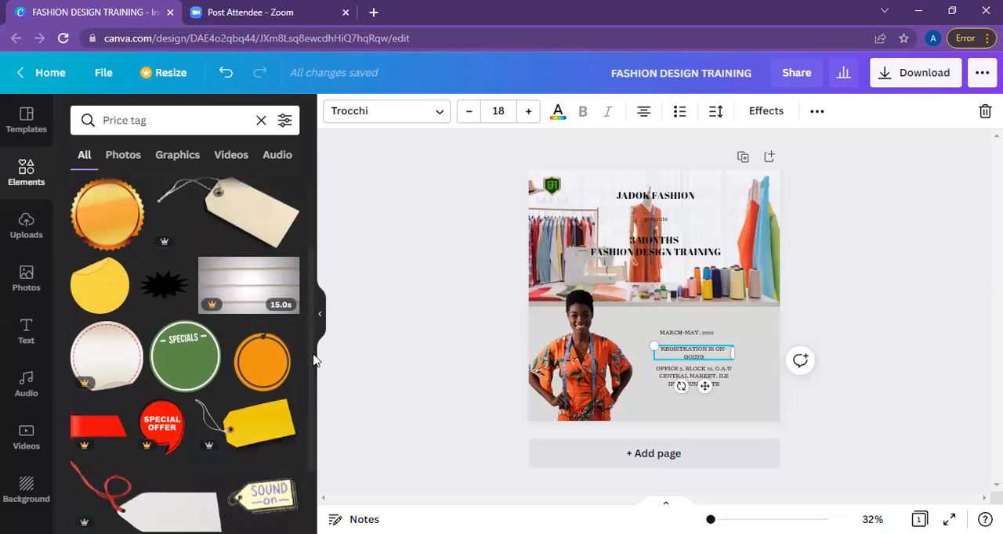
scroll(314, 380, "down", 1)
scroll(313, 388, "down", 2)
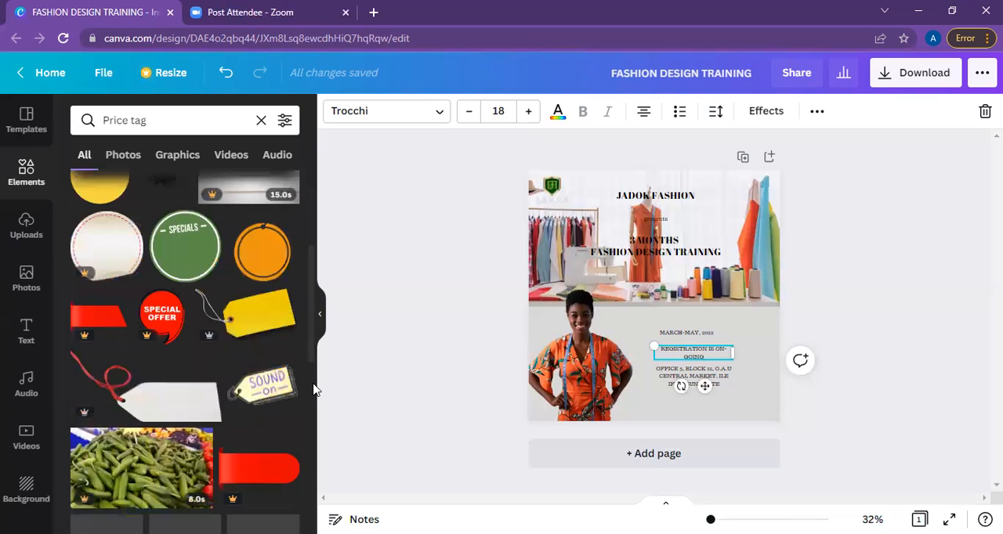
scroll(313, 397, "down", 1)
scroll(315, 400, "down", 1)
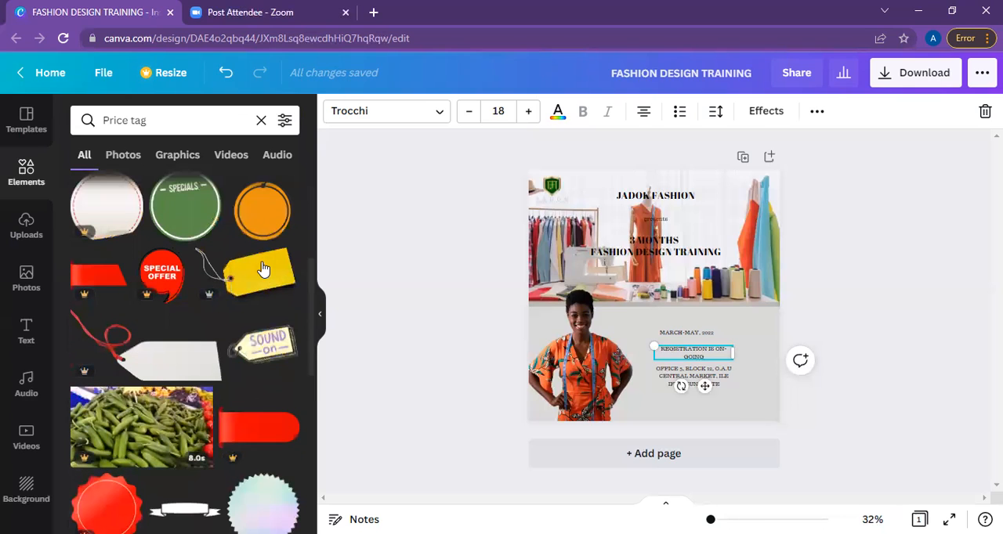
scroll(265, 276, "down", 1)
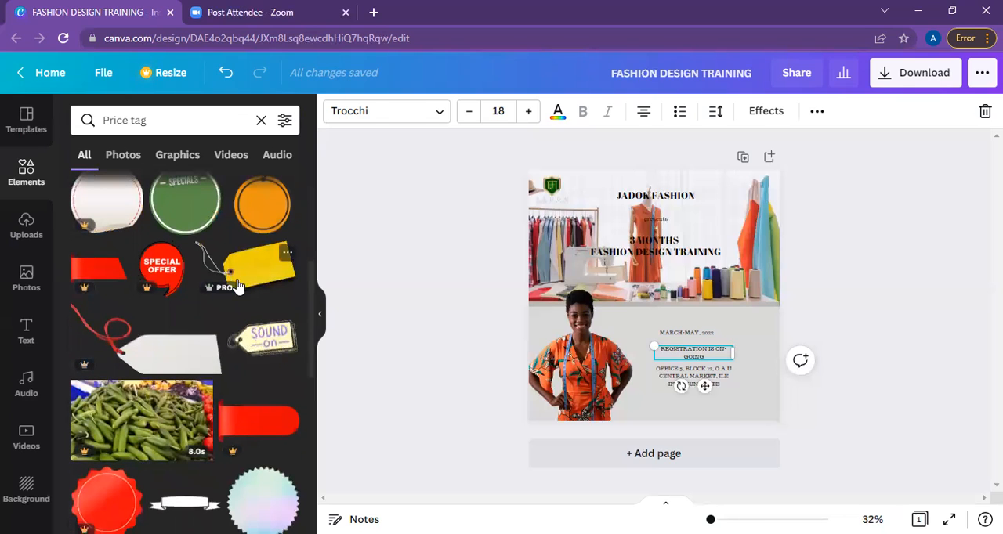
left_click(232, 288)
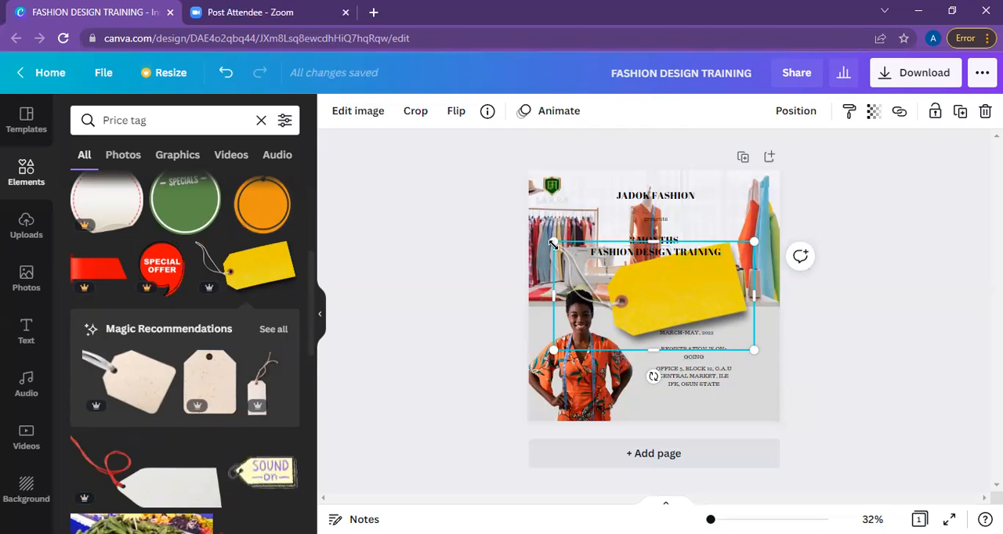
left_click_drag(554, 242, 730, 411)
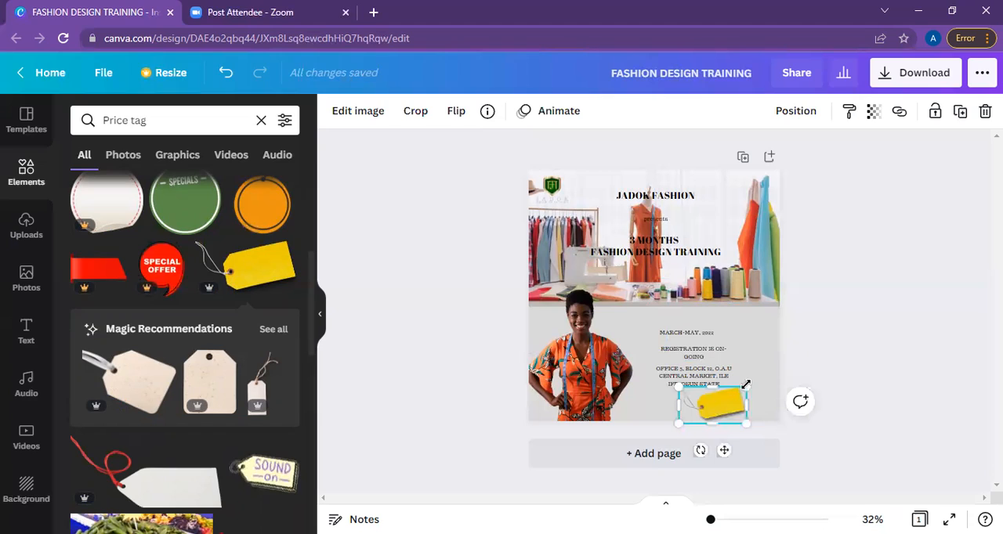
left_click_drag(738, 389, 710, 394)
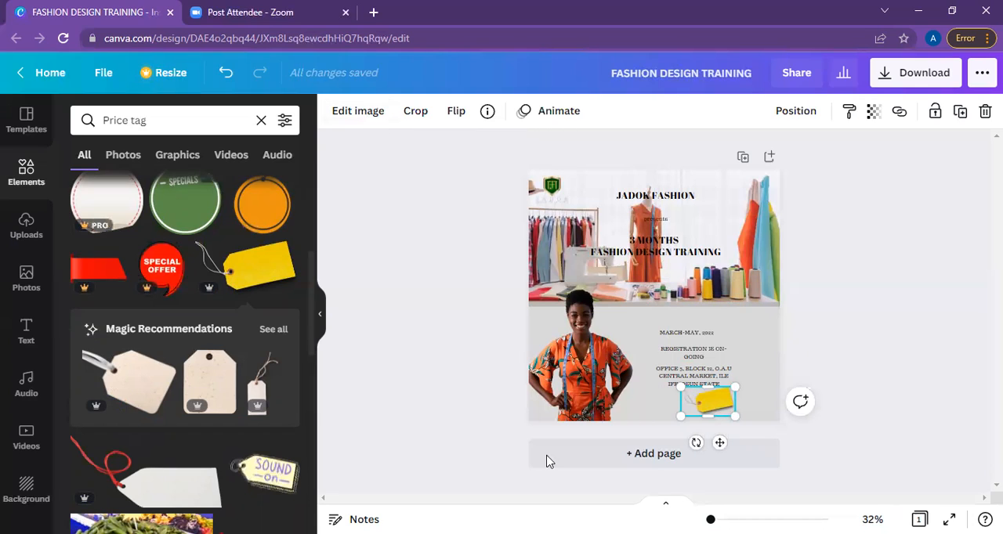
Duplicate the "MARCH-MAY, 2022" text and replace the copy's wording with "40k".
left_click(700, 335)
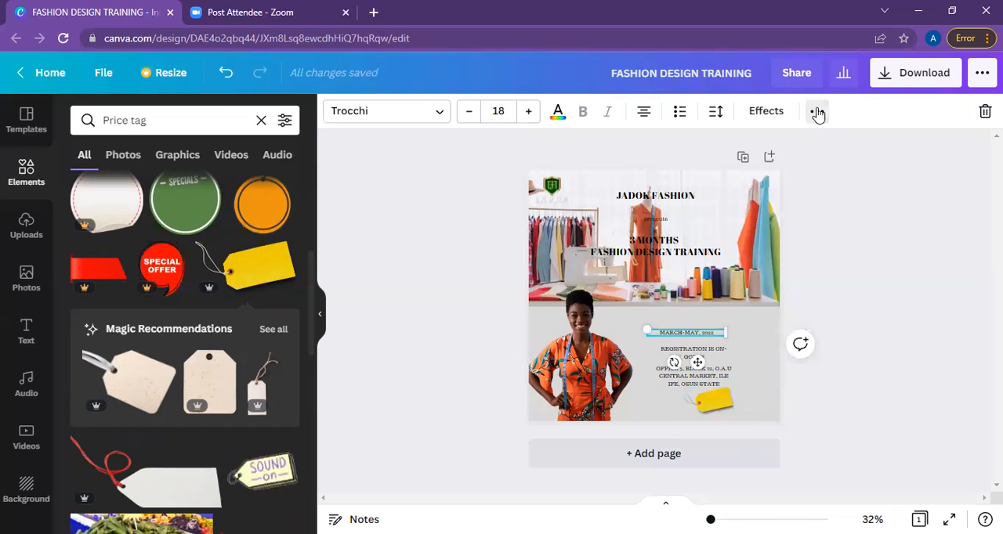
left_click(817, 112)
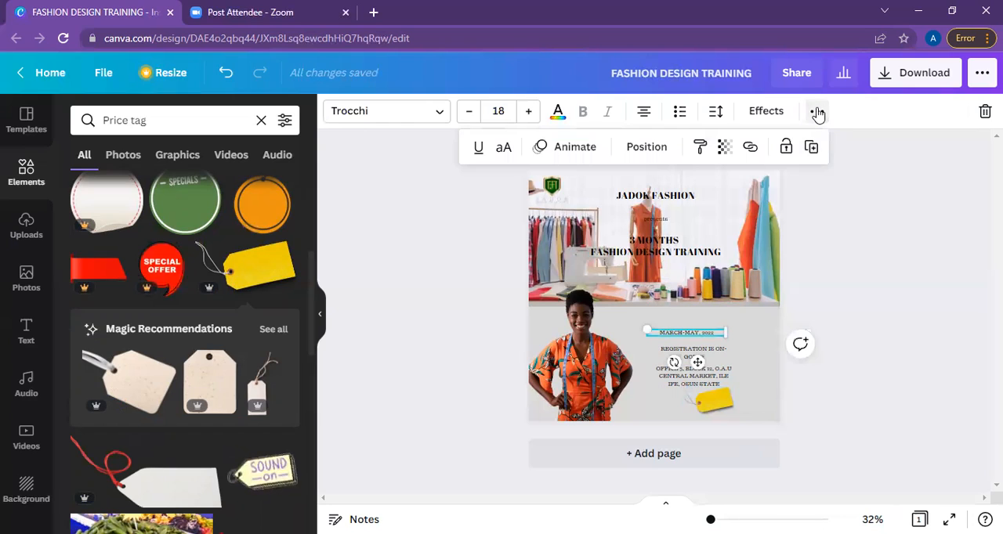
left_click(811, 149)
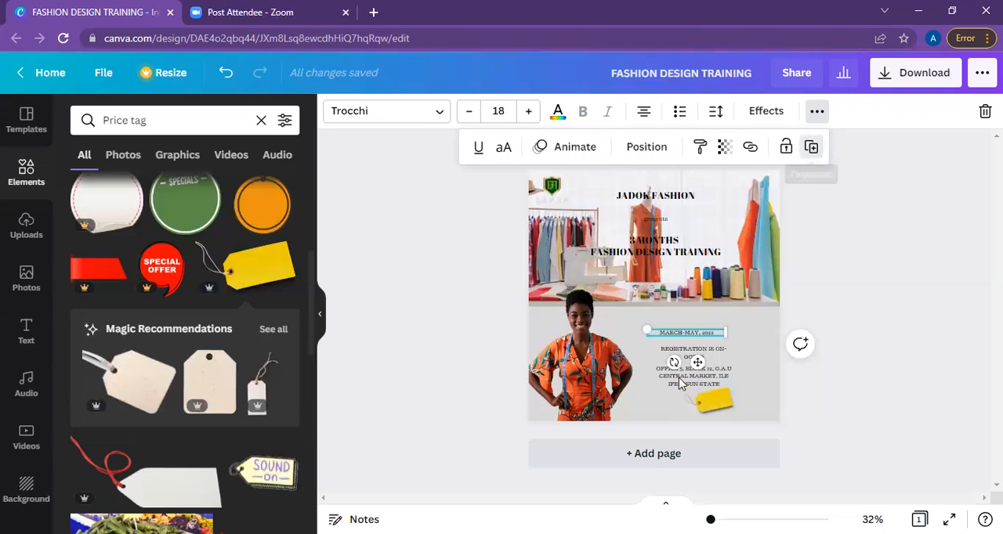
double_click(692, 338)
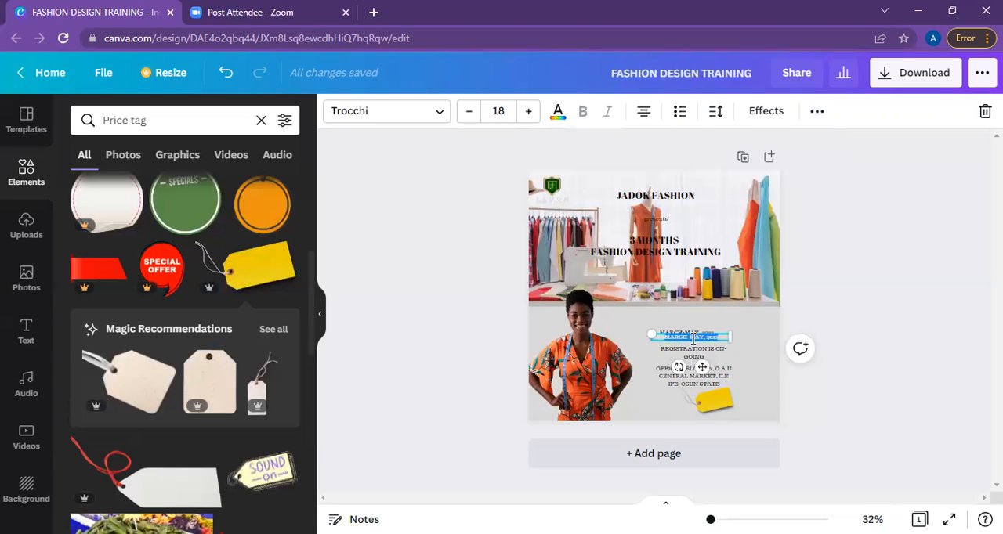
key("BackSpace")
type("40k")
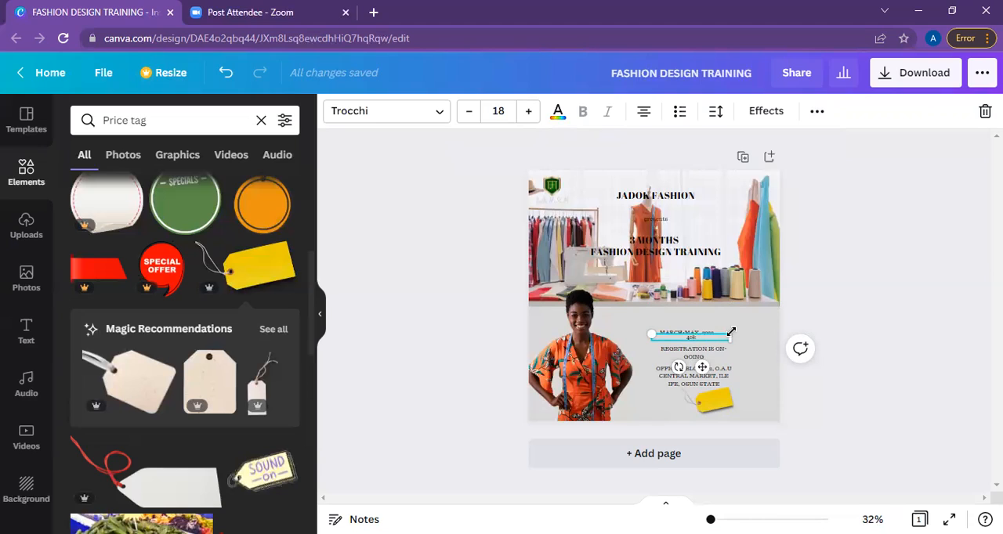
Enlarge the "40k" text to size 37.5 and move it onto the yellow price tag.
left_click_drag(773, 308, 757, 318)
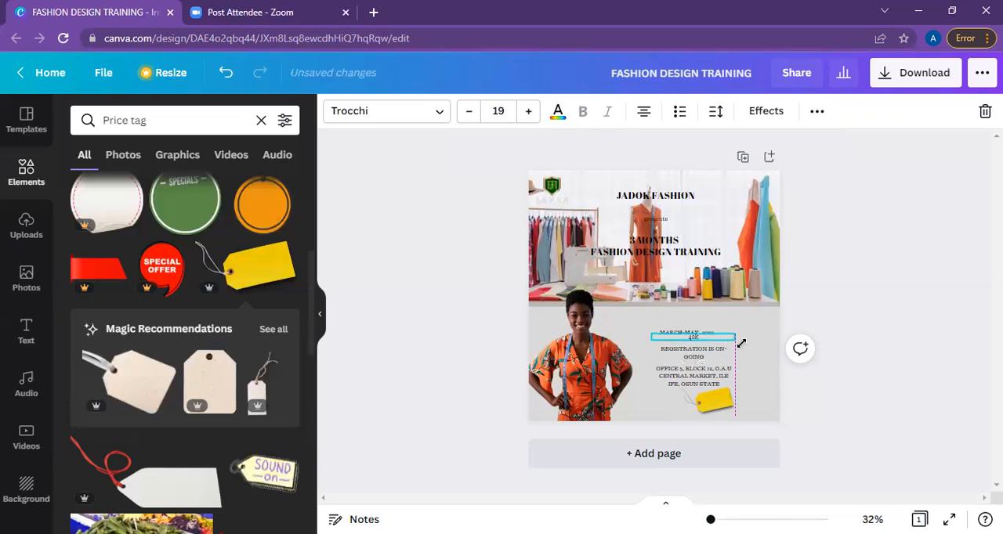
left_click_drag(741, 343, 760, 337)
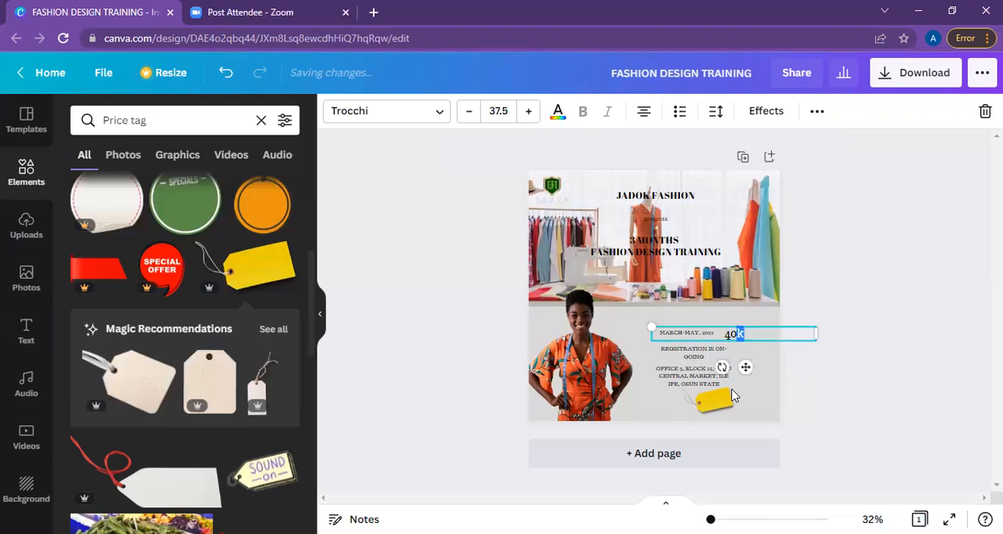
left_click_drag(716, 405, 720, 426)
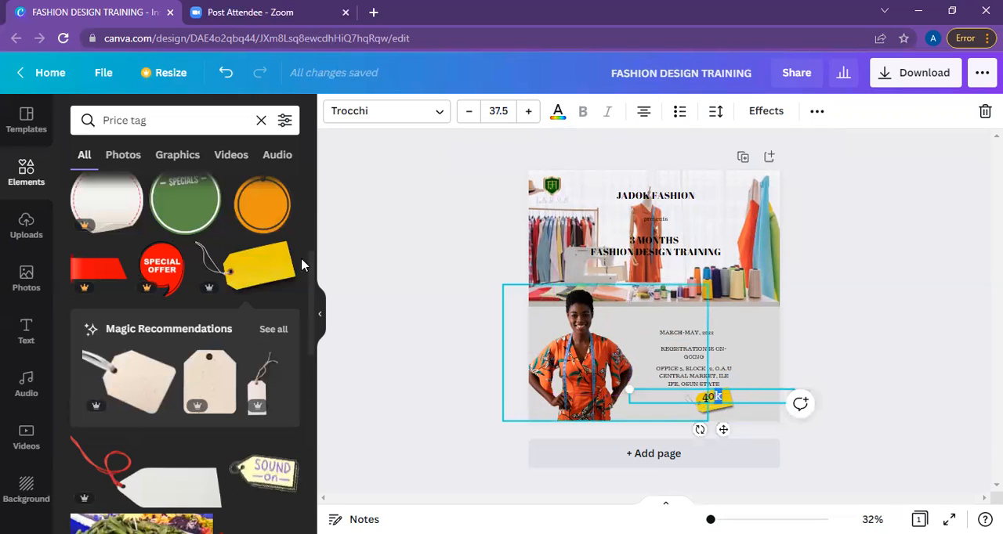
Search the design elements for "date" and insert the calendar icon with a plain grid and curled page.
left_click(261, 121)
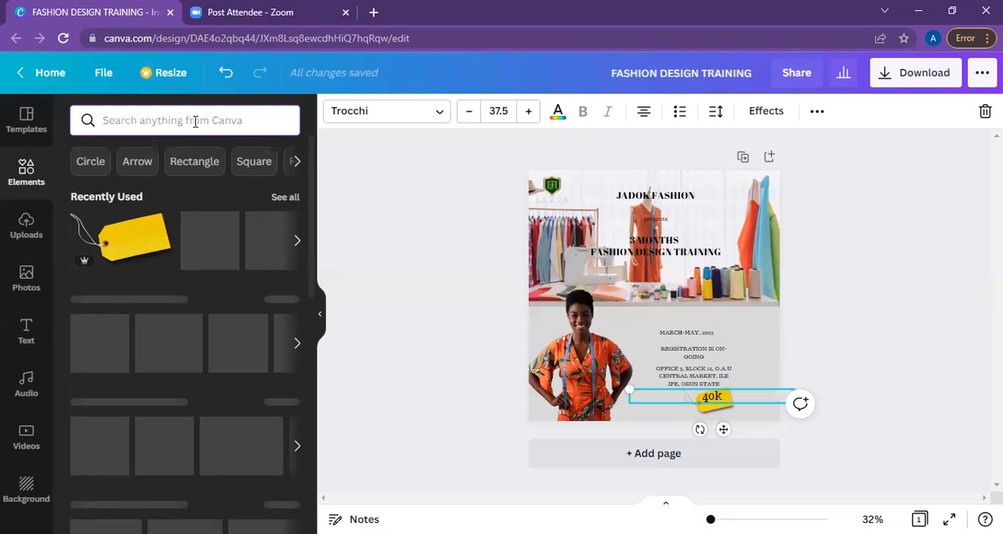
type("date")
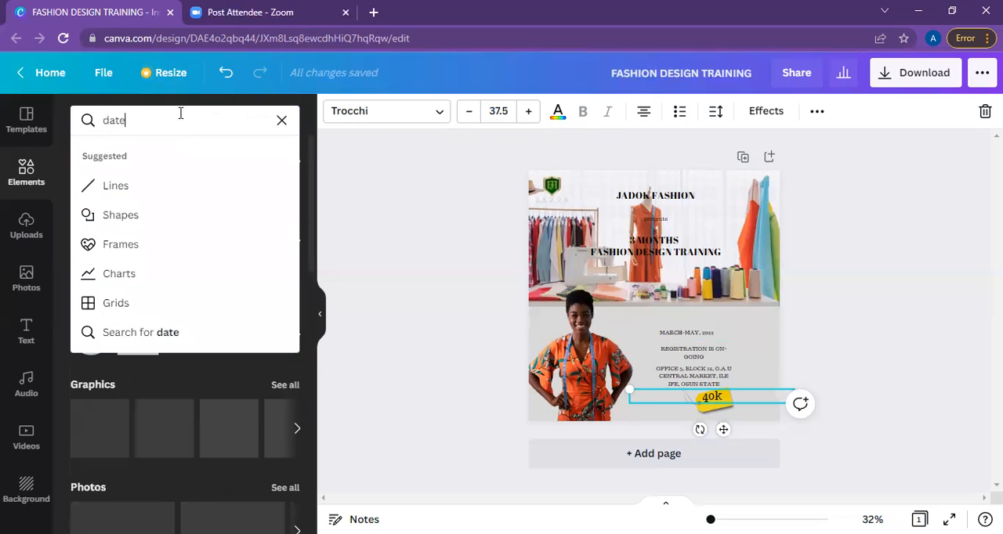
key("Return")
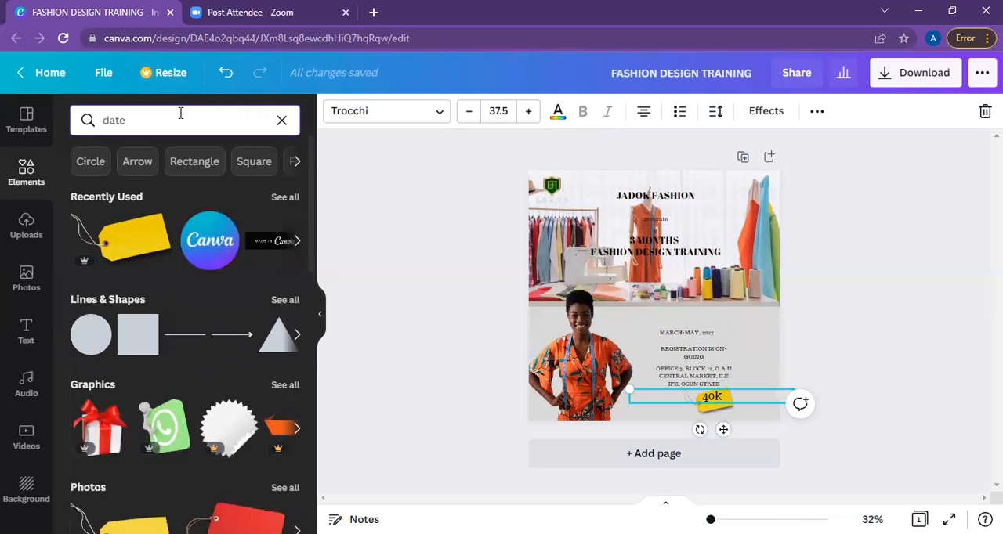
key("Return")
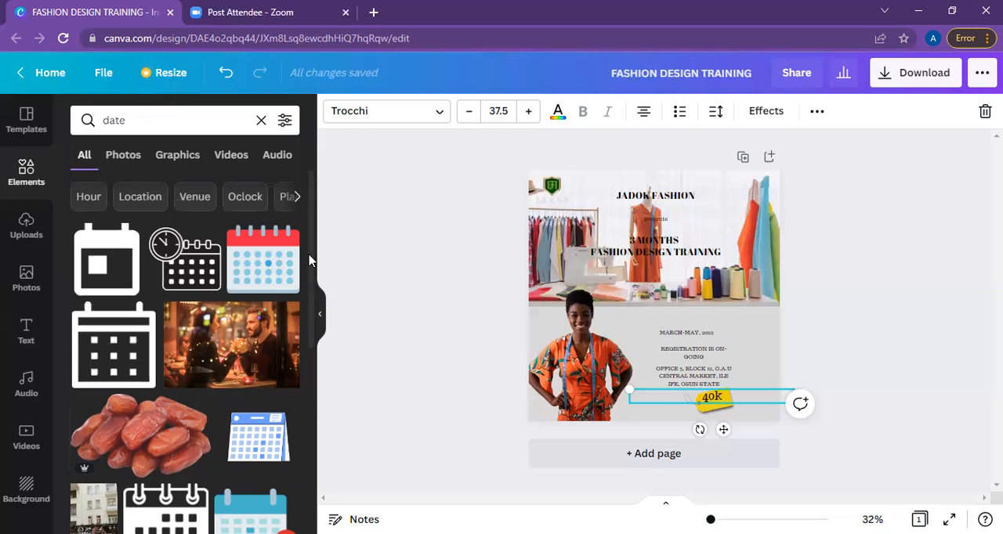
scroll(311, 289, "down", 1)
scroll(311, 312, "down", 4)
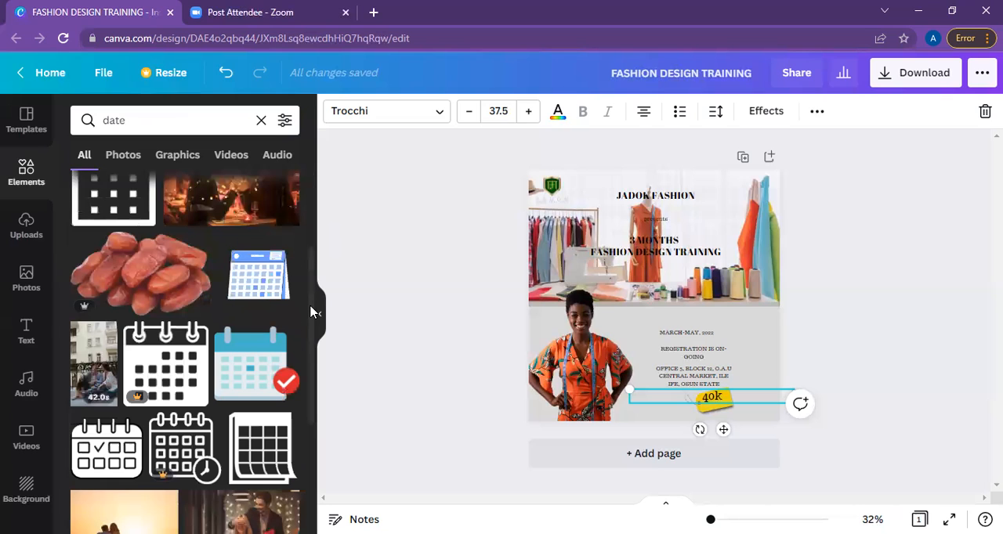
scroll(310, 376, "down", 4)
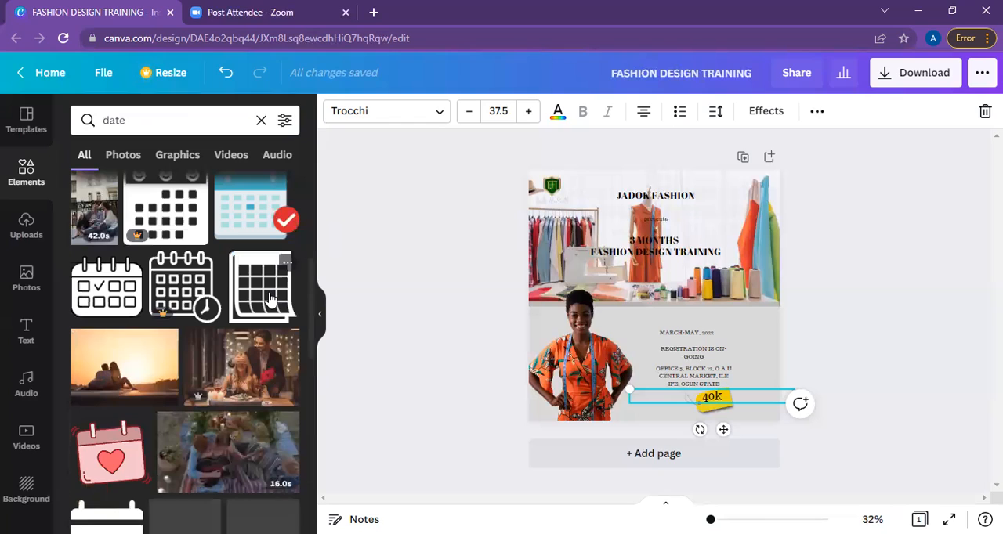
left_click(269, 298)
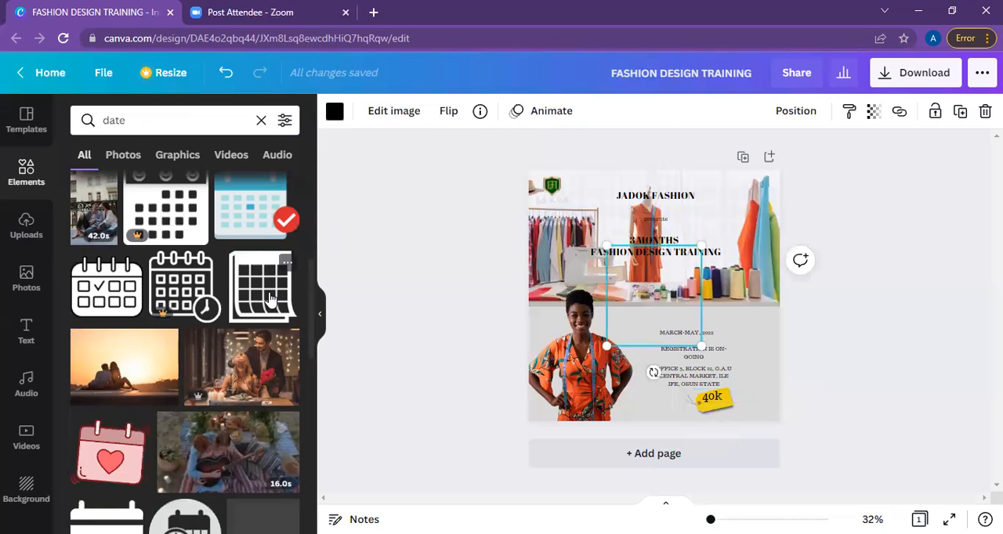
left_click(270, 299)
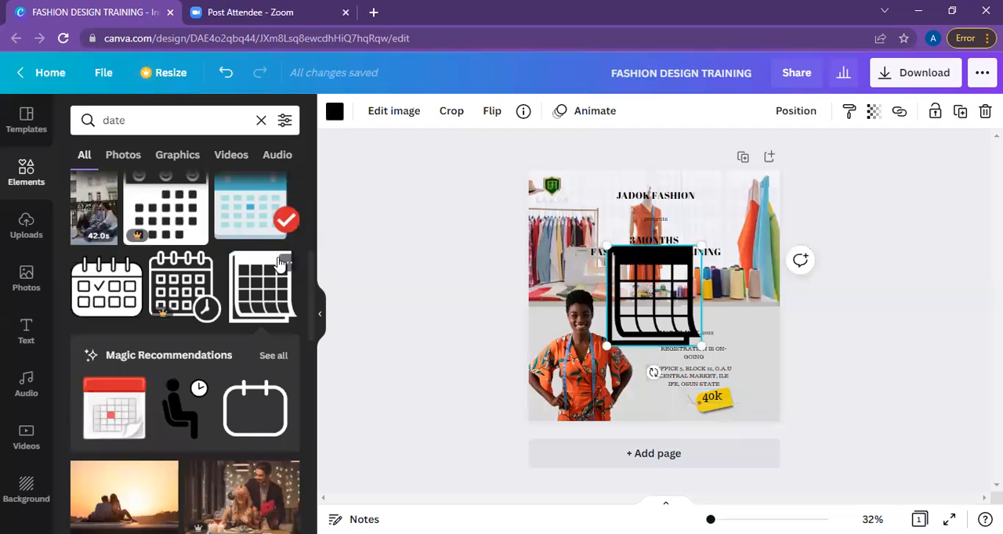
Recolor the calendar icon with the golden yellow from the price tag's photo colors.
left_click(335, 113)
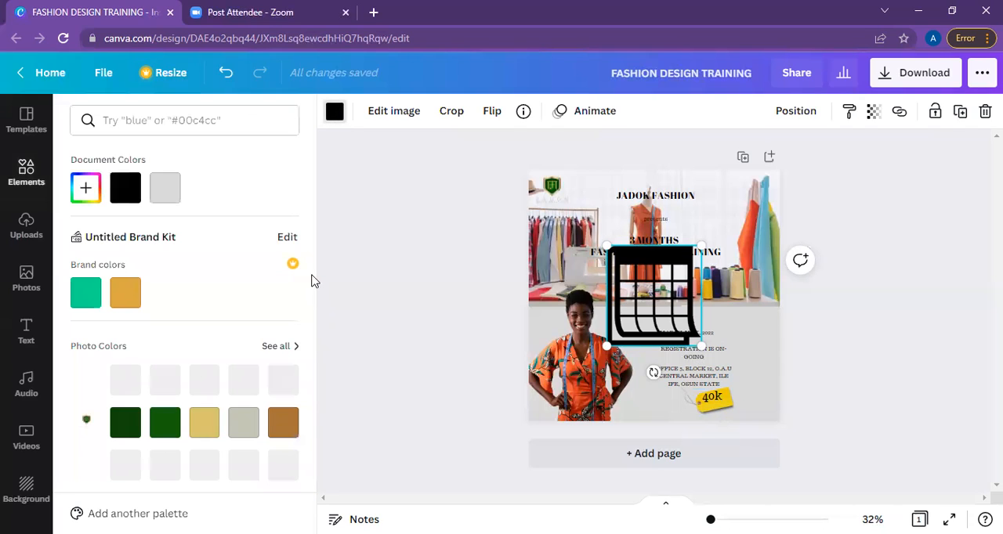
left_click(279, 347)
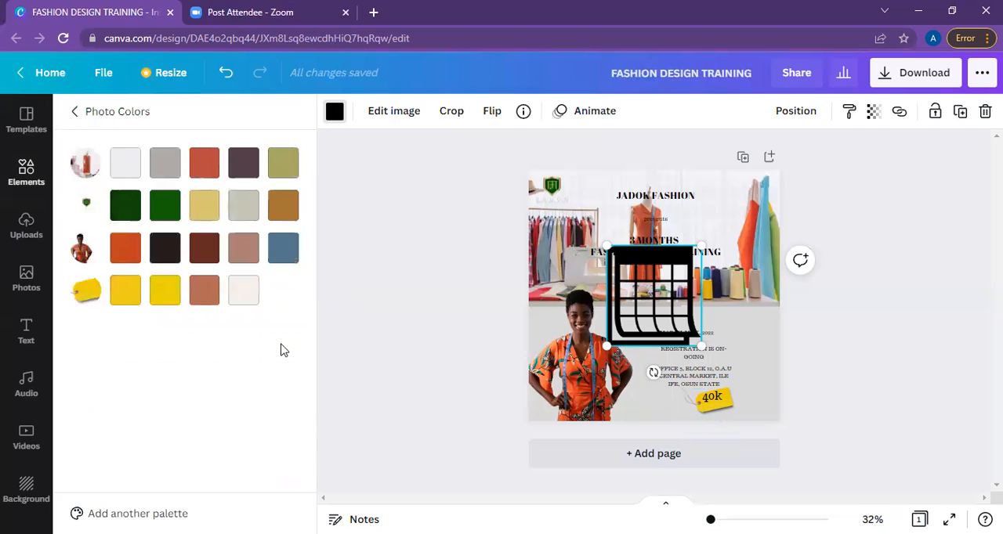
left_click(165, 292)
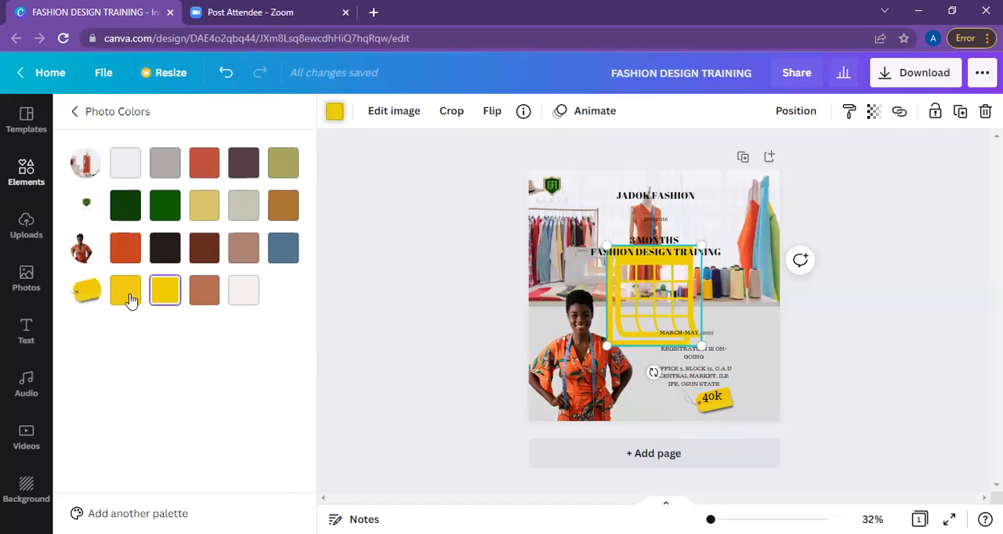
left_click(127, 296)
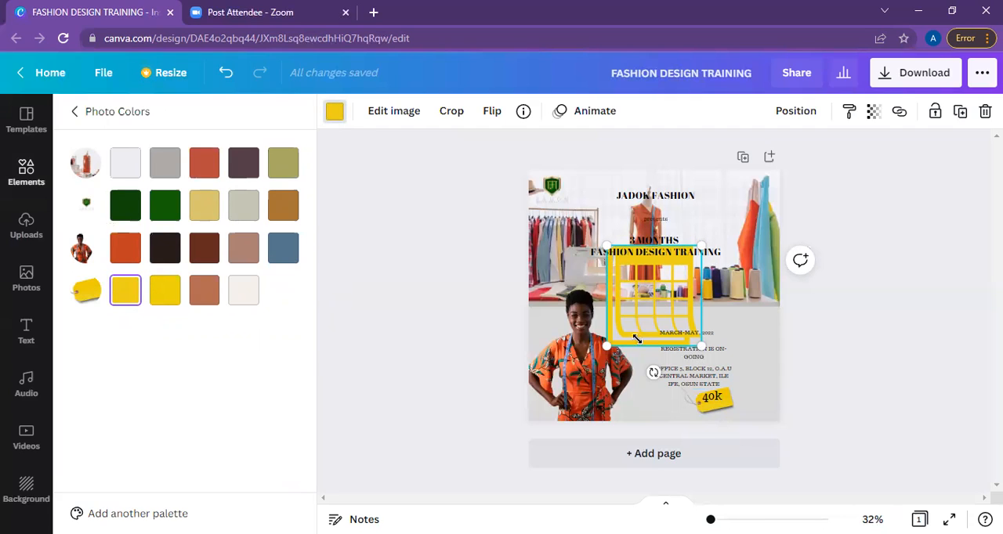
Shrink the calendar icon and place it beside the "MARCH-MAY, 2022" text, then shift that text right and enlarge it to size 19.9.
left_click_drag(700, 248, 624, 329)
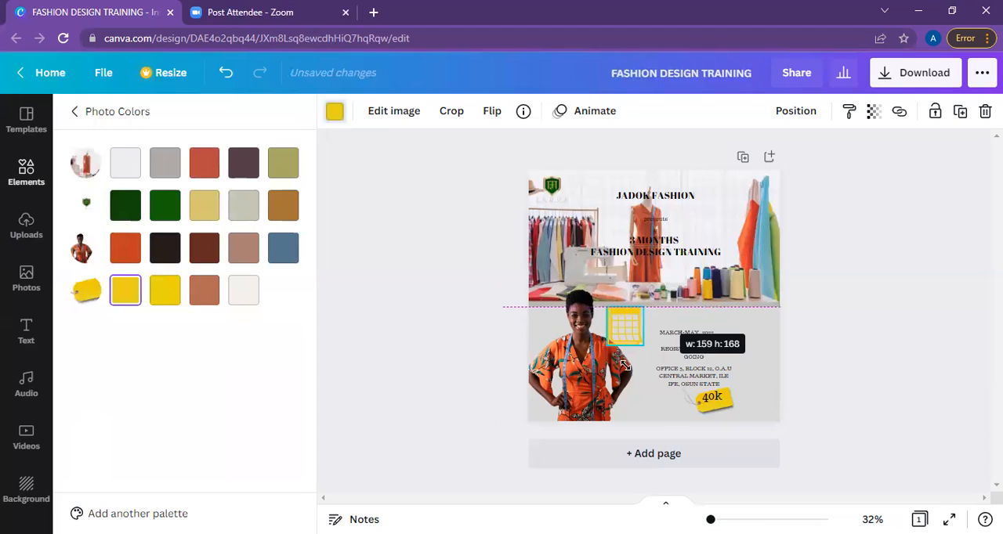
left_click_drag(643, 371, 658, 371)
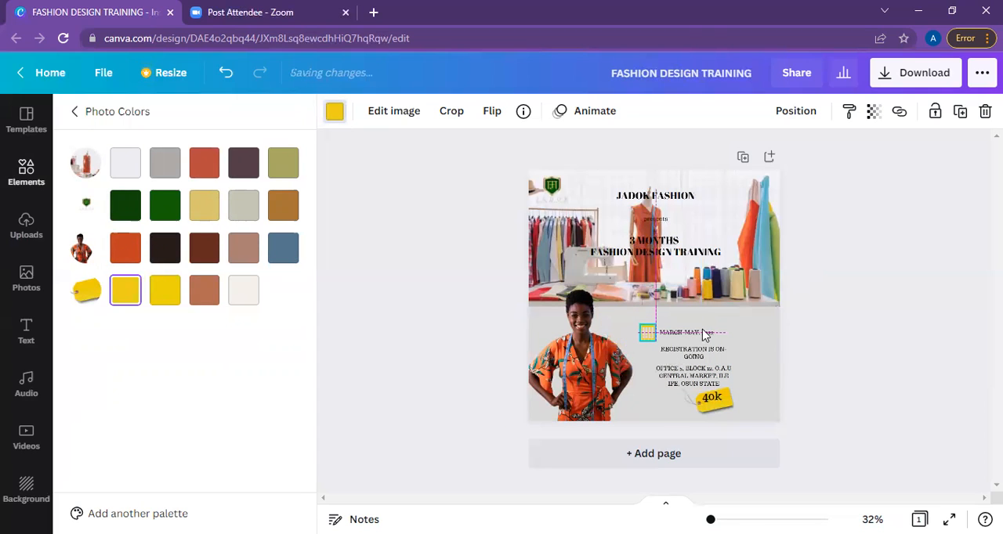
left_click(721, 335)
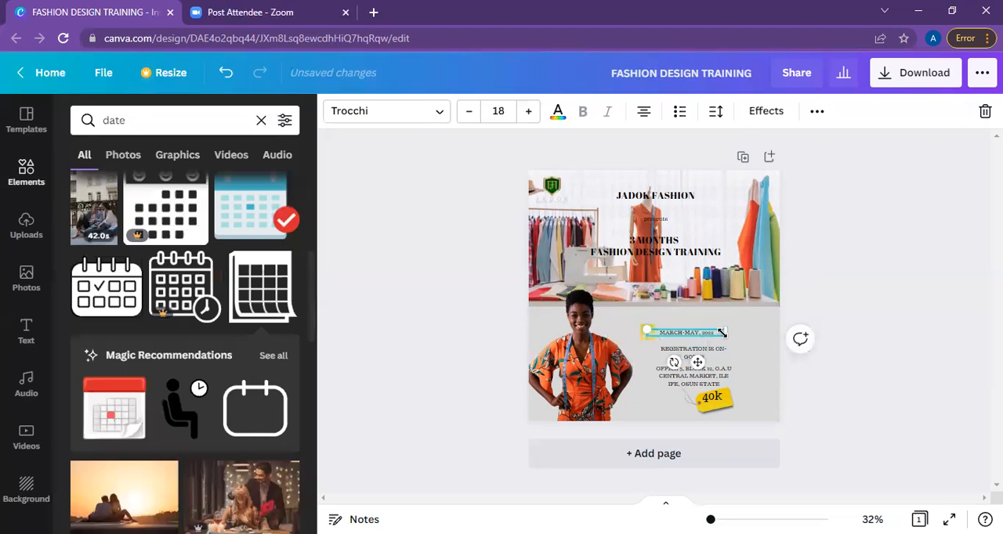
left_click_drag(700, 365, 713, 362)
left_click_drag(747, 323, 748, 324)
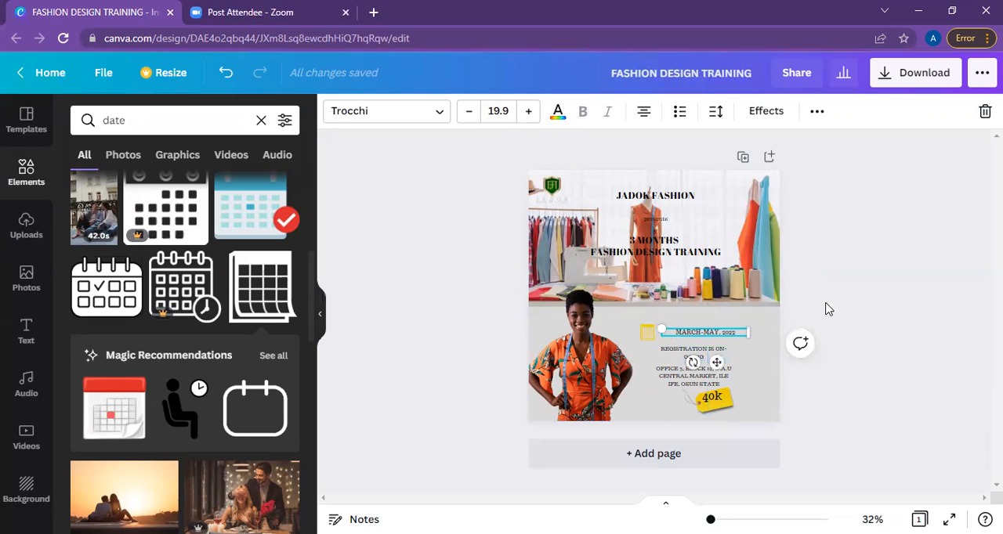
Move the small calendar icon right, close to the start of the date text.
left_click(666, 342)
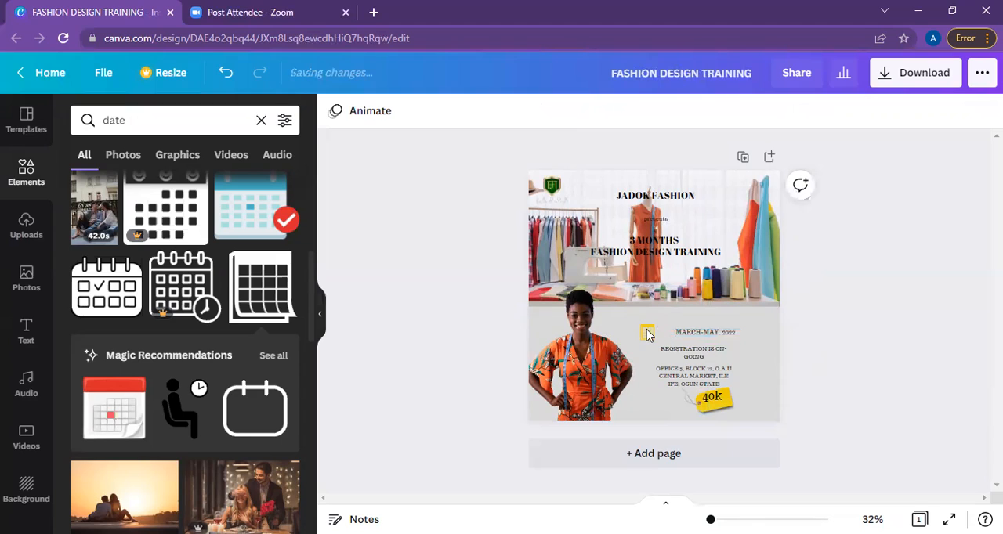
left_click(648, 335)
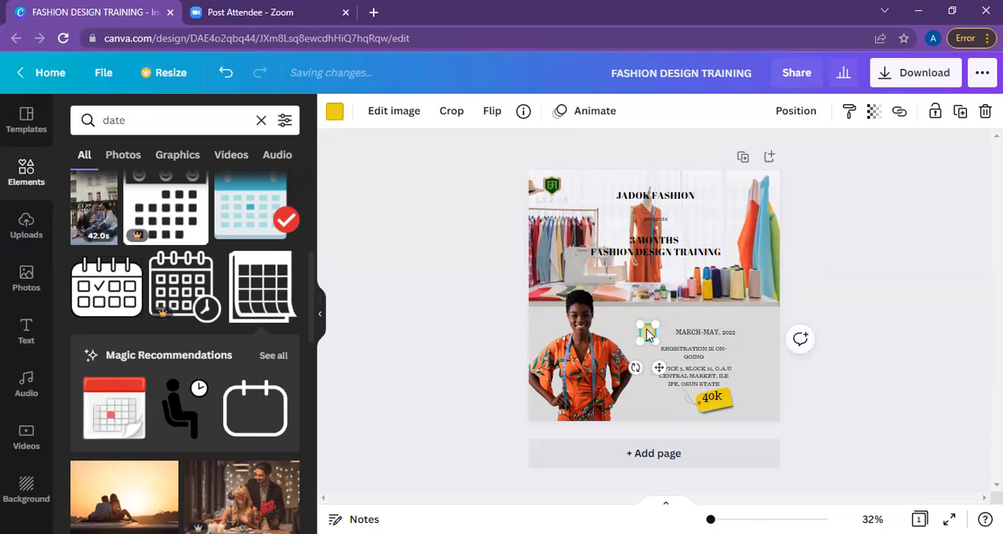
left_click_drag(665, 366, 672, 366)
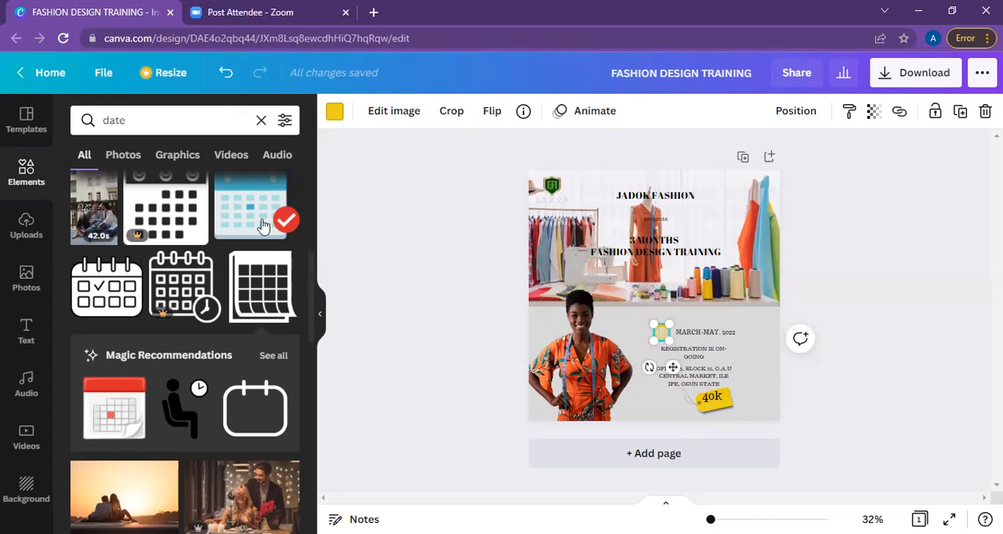
Try several photo colors on the calendar icon and settle on the orange from the woman's dress.
left_click(335, 112)
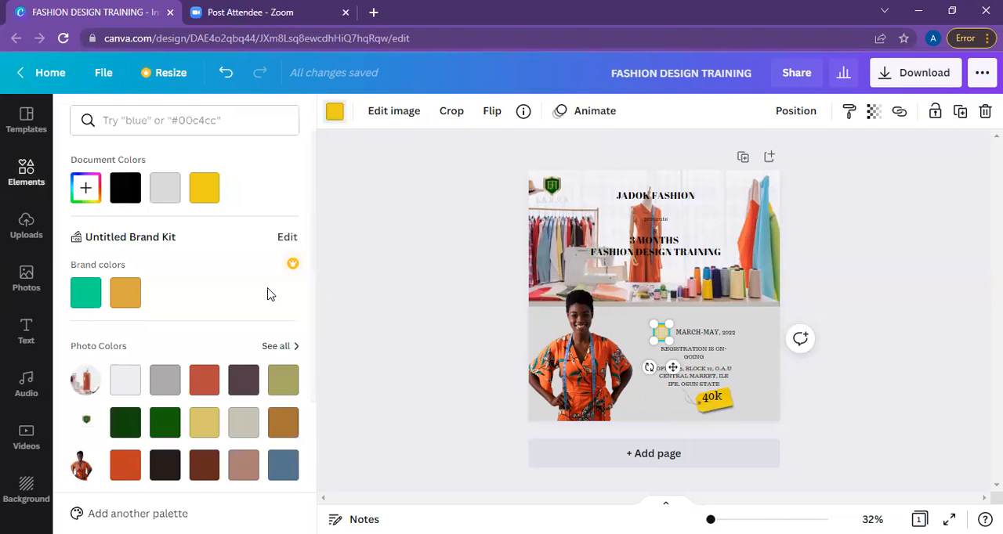
left_click(171, 386)
left_click(244, 380)
left_click(164, 423)
left_click(127, 467)
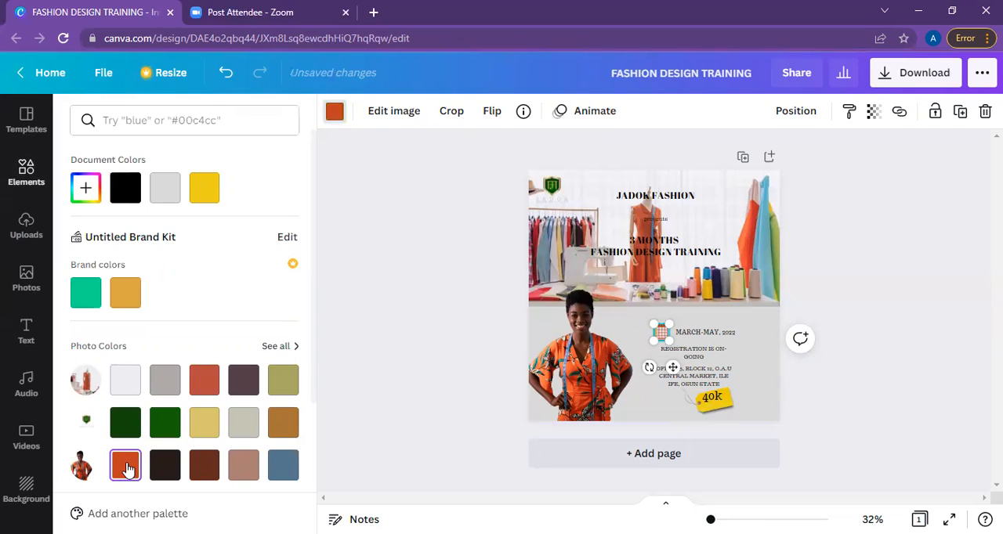
Shift the "MARCH-MAY, 2022" text slightly up and further right of the calendar icon.
left_click(709, 337)
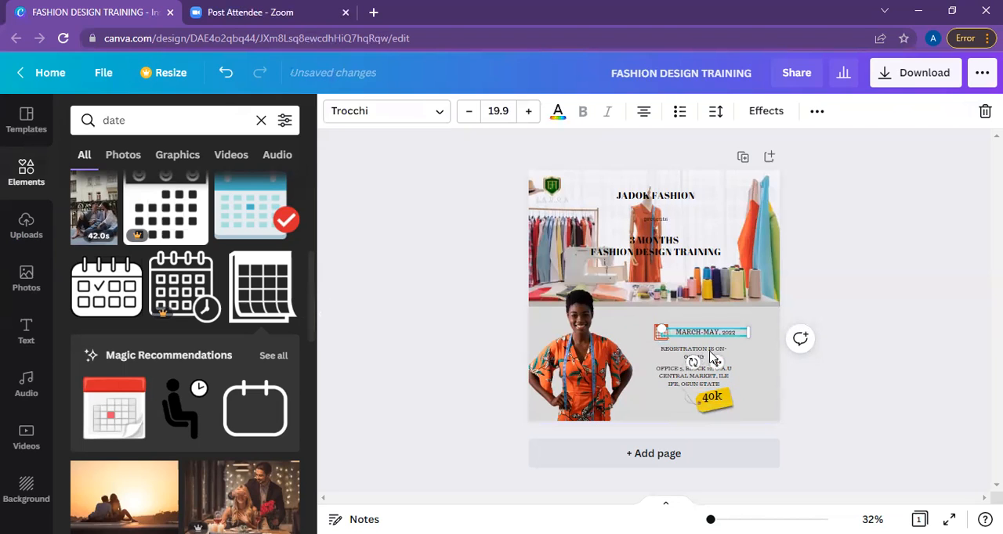
left_click(709, 355)
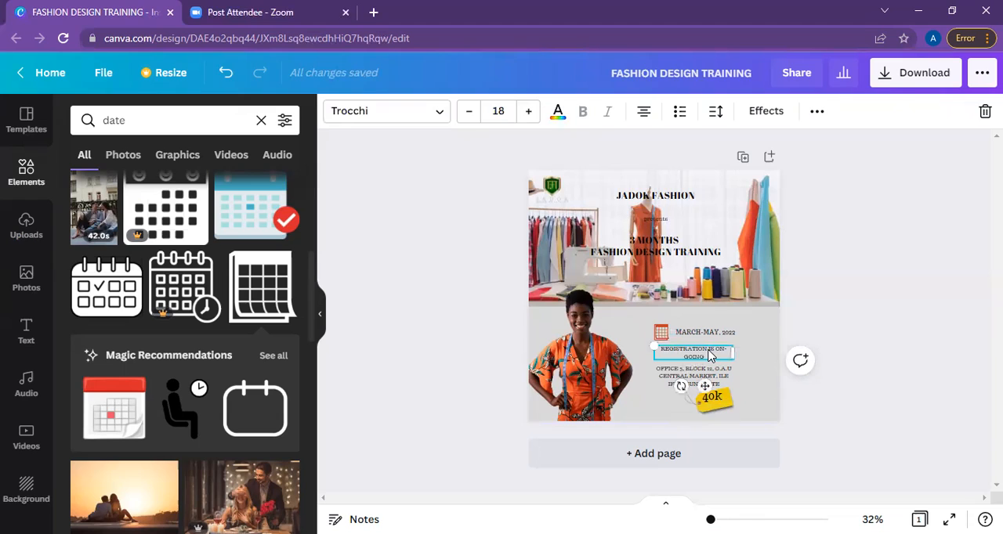
left_click(715, 333)
left_click_drag(735, 329, 726, 330)
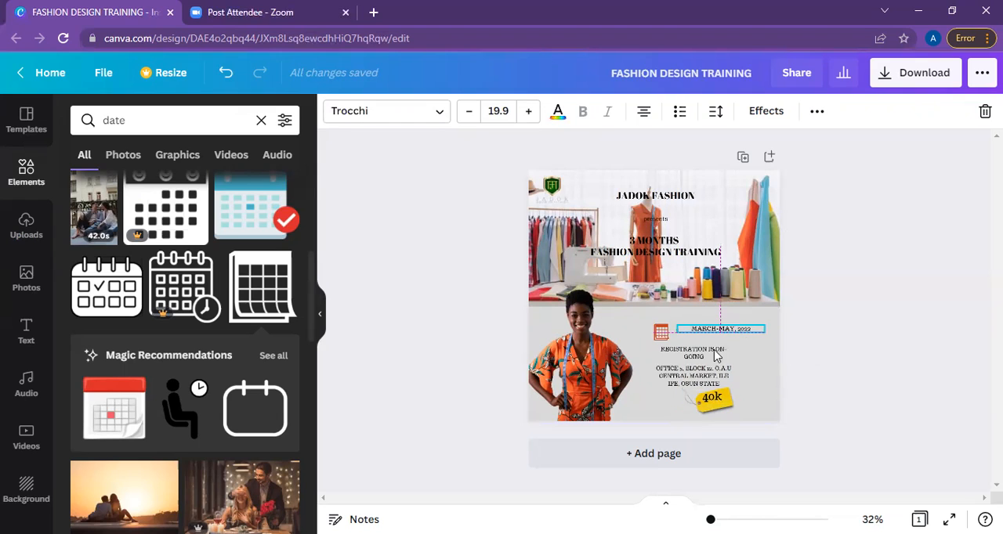
Widen the "REGISTRATION IS ON-GOING" text box to fit on one line and move it up onto the sewing studio photo.
left_click(723, 351)
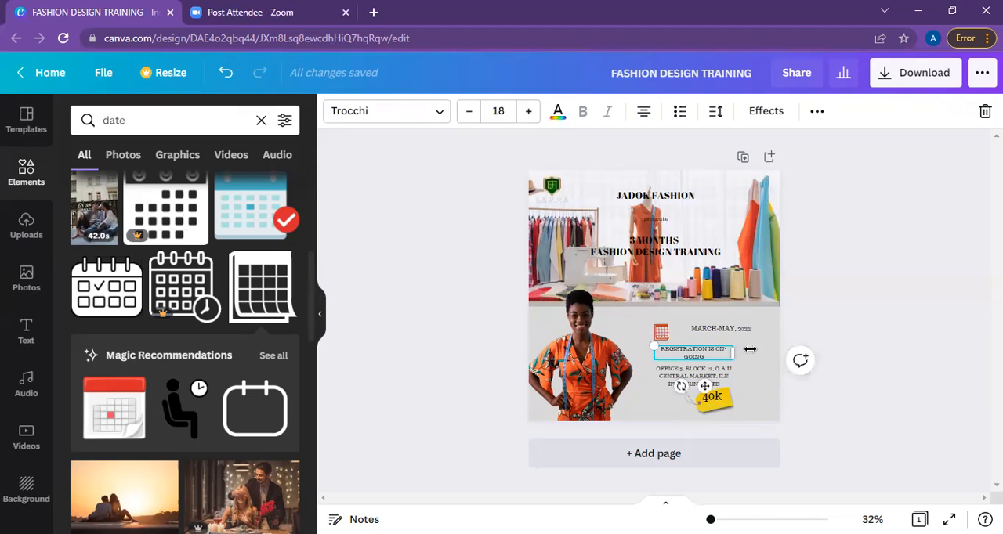
left_click_drag(758, 349, 741, 350)
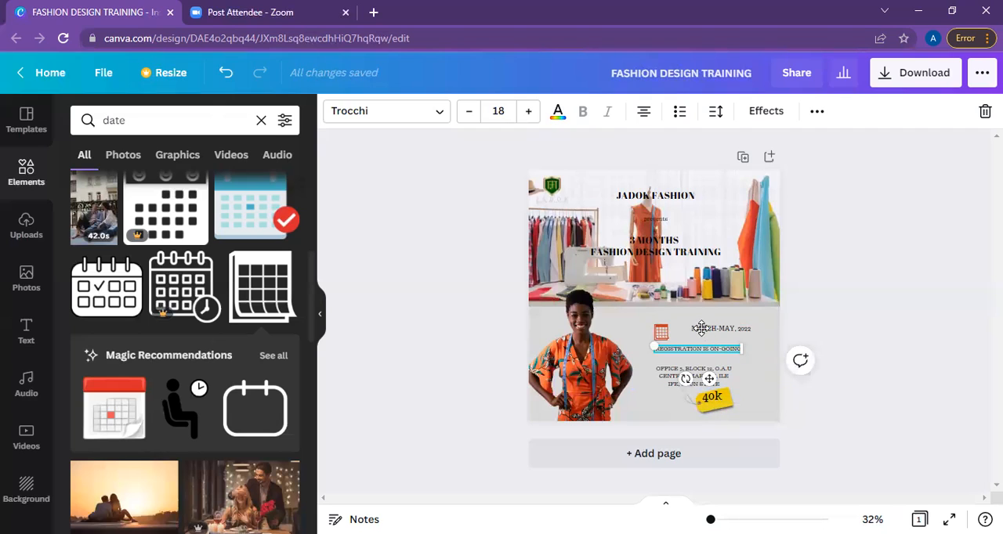
left_click_drag(697, 348, 696, 284)
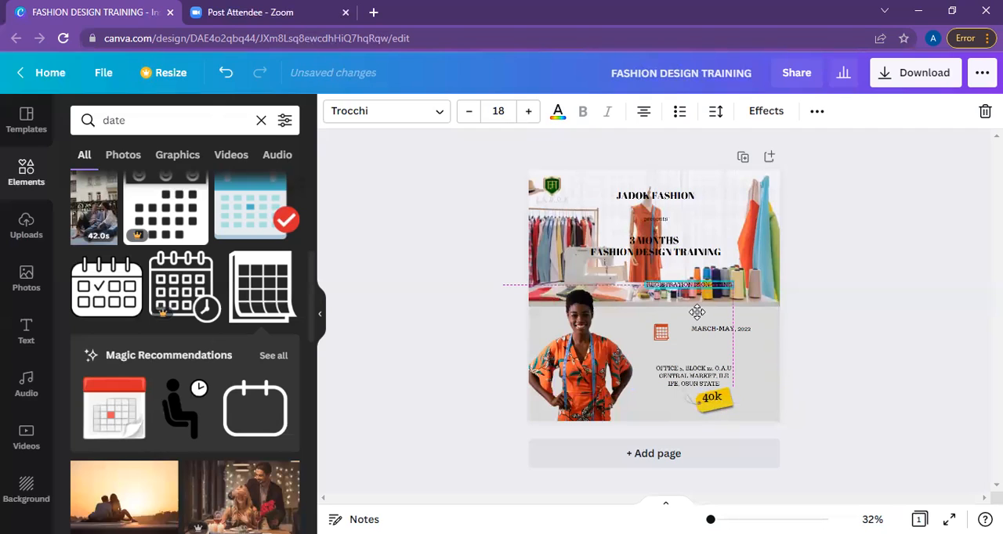
Left-align the venue address, widen its box so it fits on two lines, and move it up under the date.
left_click(696, 384)
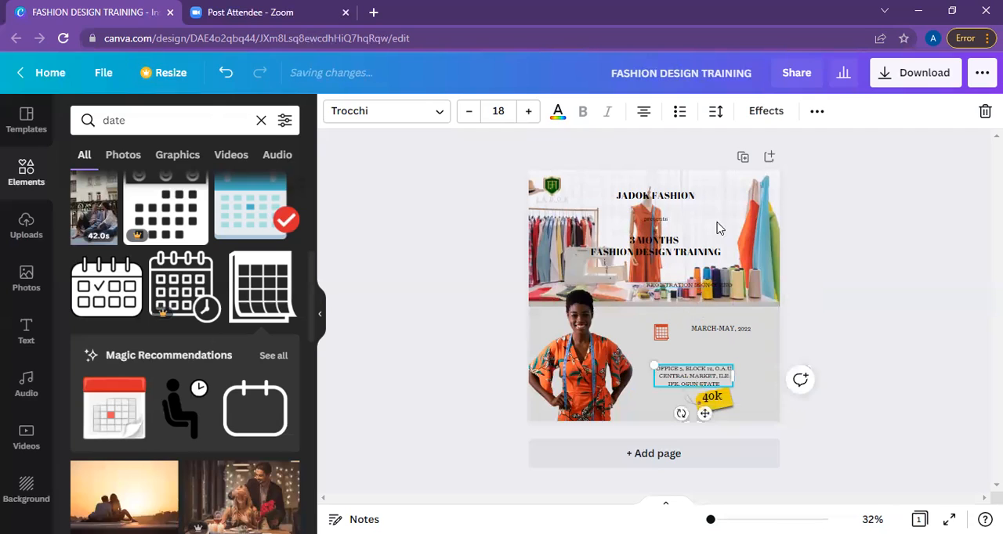
left_click(644, 111)
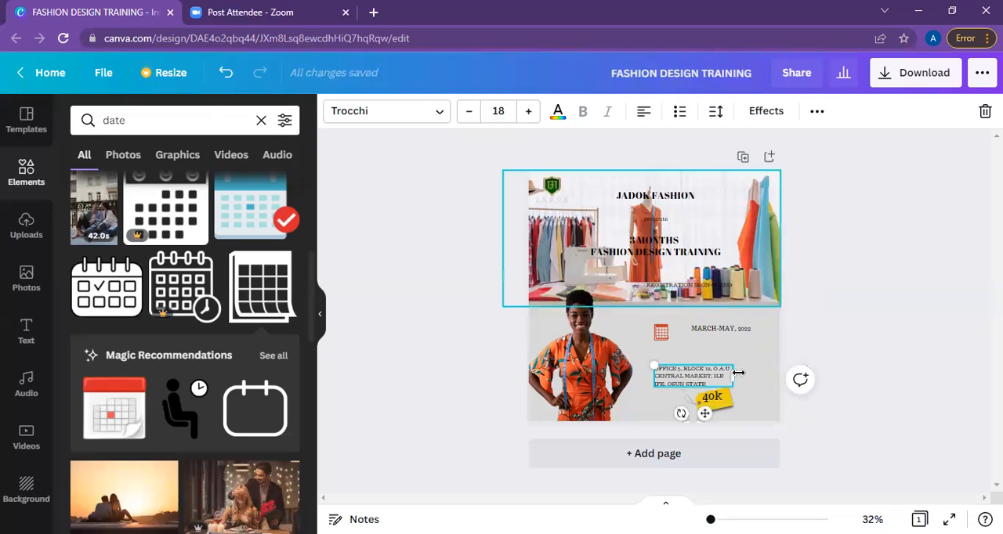
left_click_drag(763, 371, 743, 380)
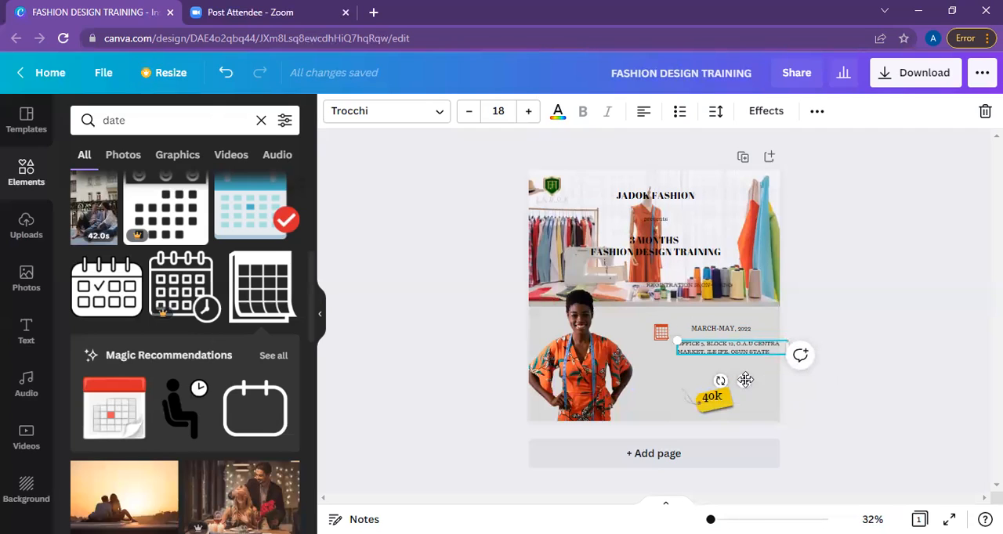
left_click_drag(741, 383, 733, 389)
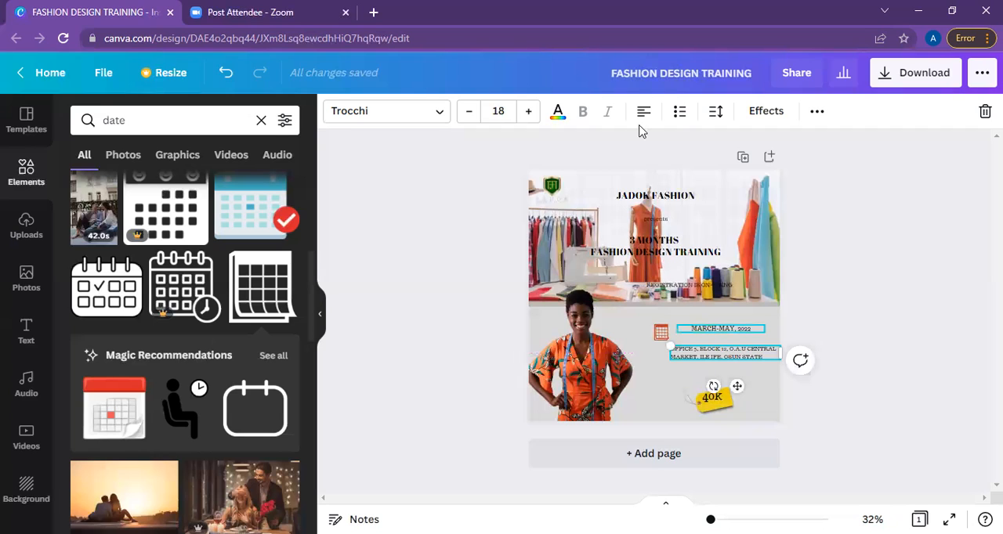
Undo the date text's last move, left-align it beside the calendar icon, and line up the venue address directly beneath it.
key("ctrl+z")
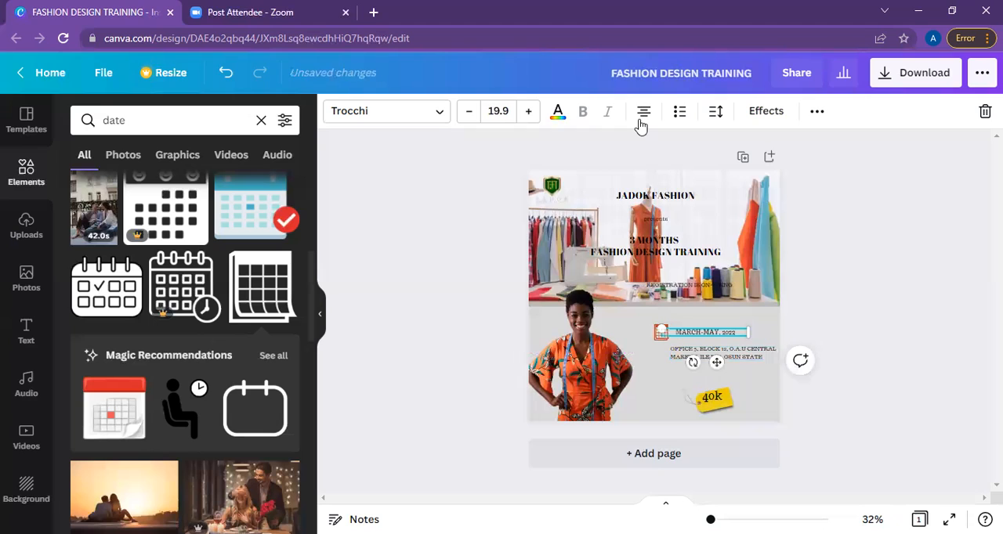
left_click(641, 117)
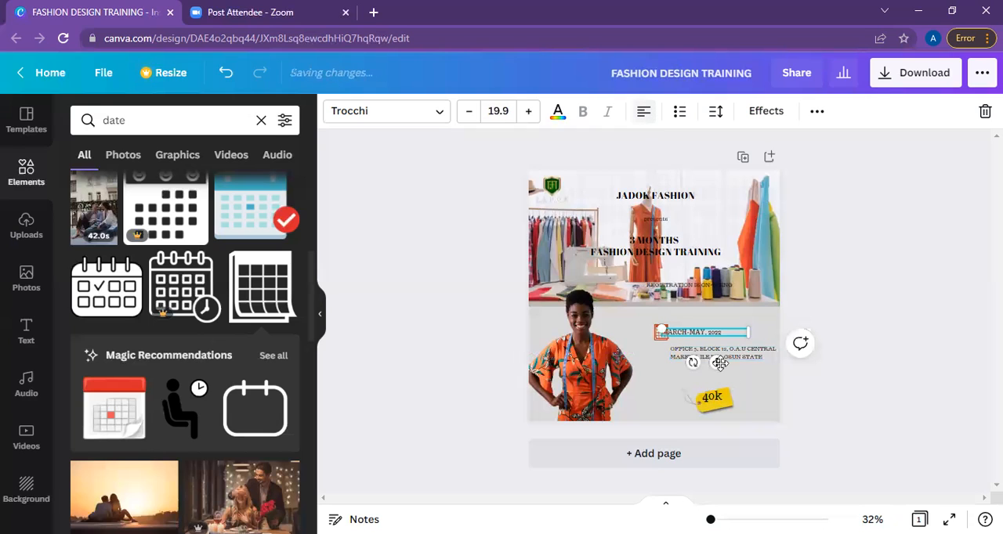
left_click_drag(727, 366, 725, 366)
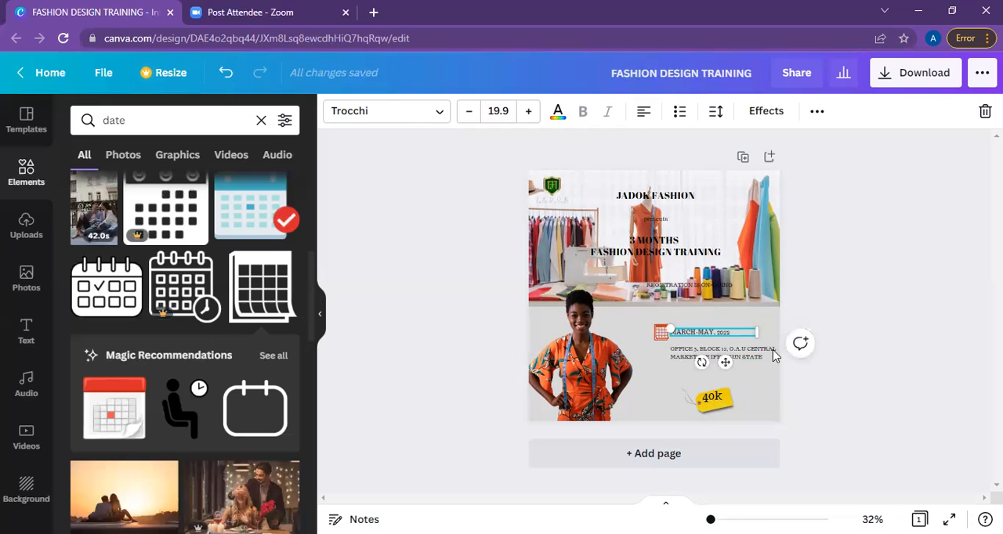
left_click(722, 356)
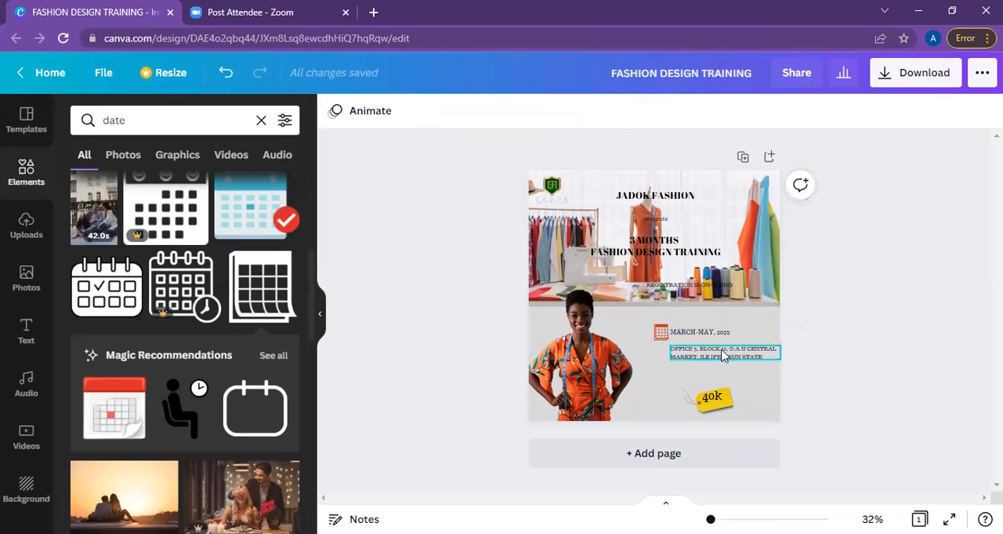
left_click(720, 350)
left_click_drag(720, 348, 719, 350)
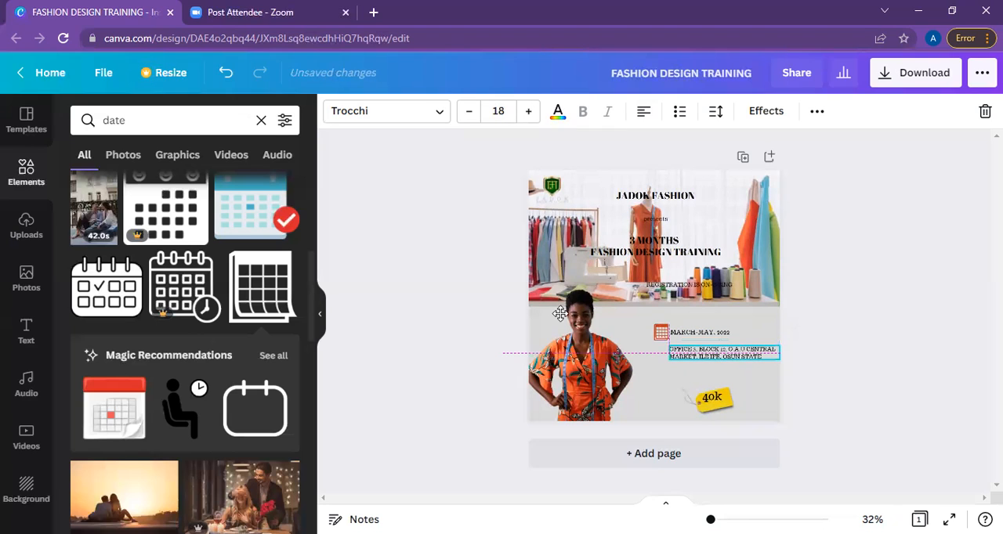
Replace the "date" search in the elements library with a search for "venue icon".
left_click(218, 115)
key("BackSpace")
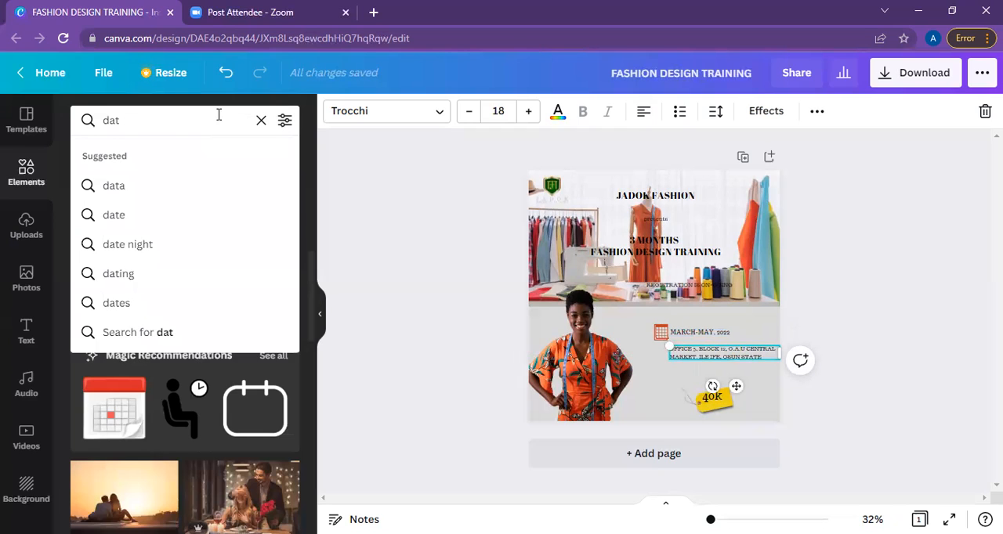
key("BackSpace")
key("BackSpace")
key("BackSpace")
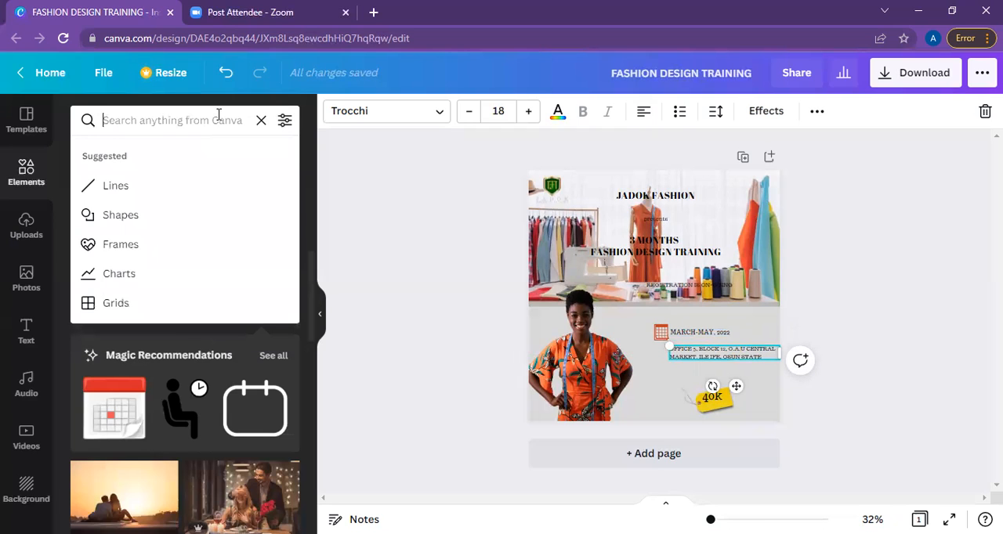
type("venue")
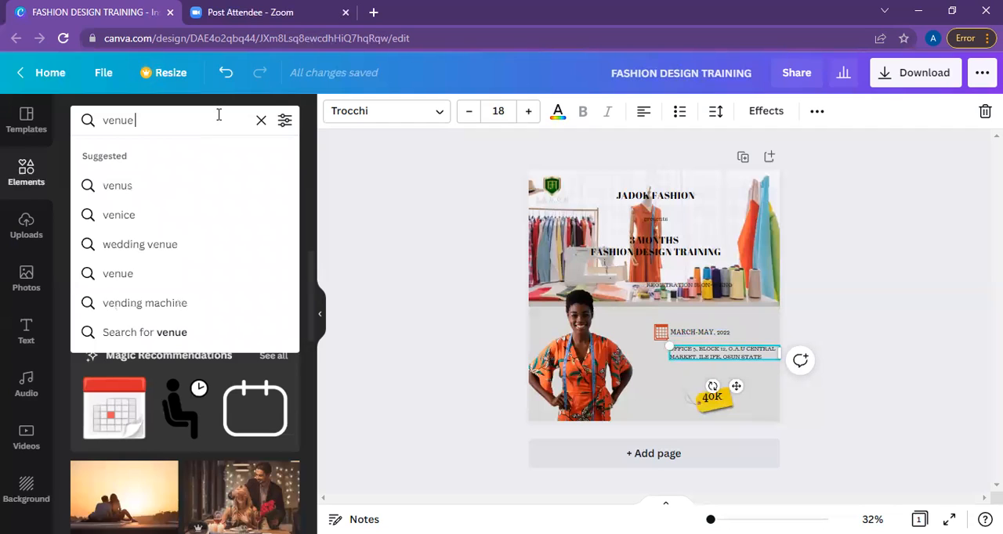
type(" icon")
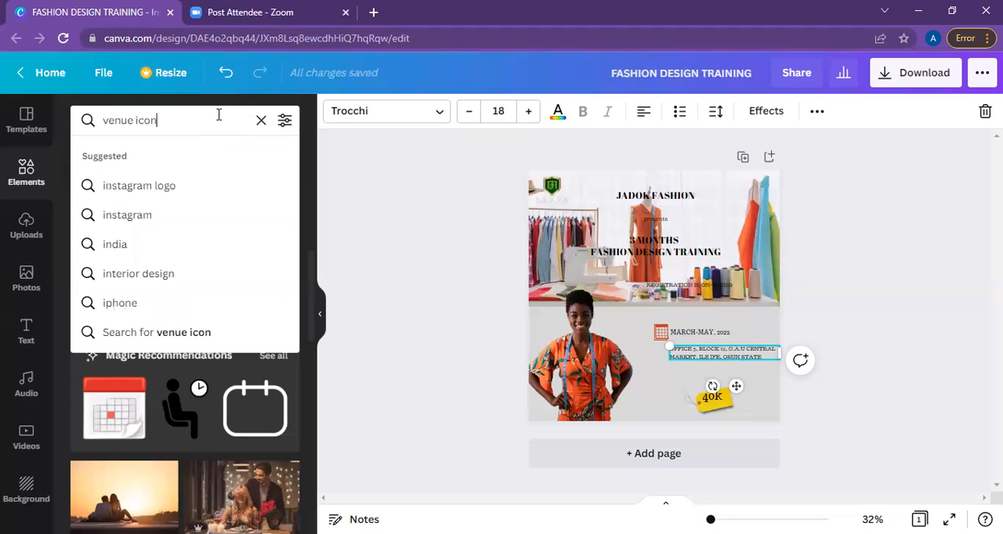
key("Return")
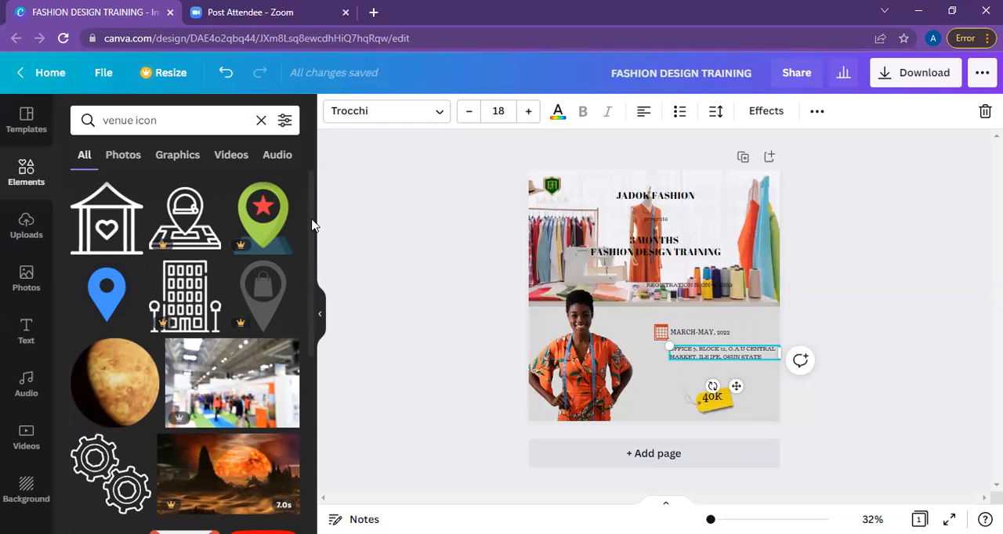
Look through the venue icon results and add the blue location pin with the round centre to the post.
scroll(312, 232, "down", 1)
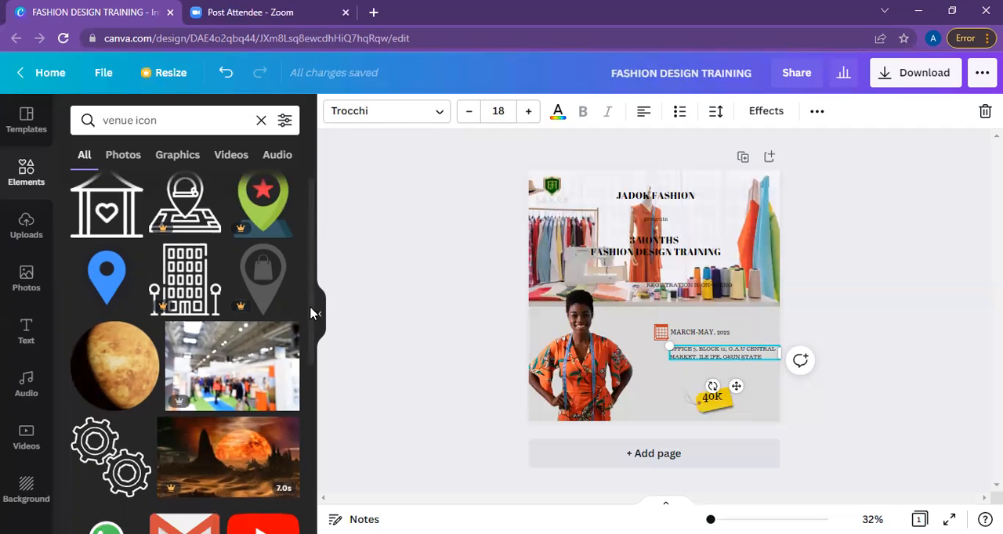
scroll(312, 337, "down", 3)
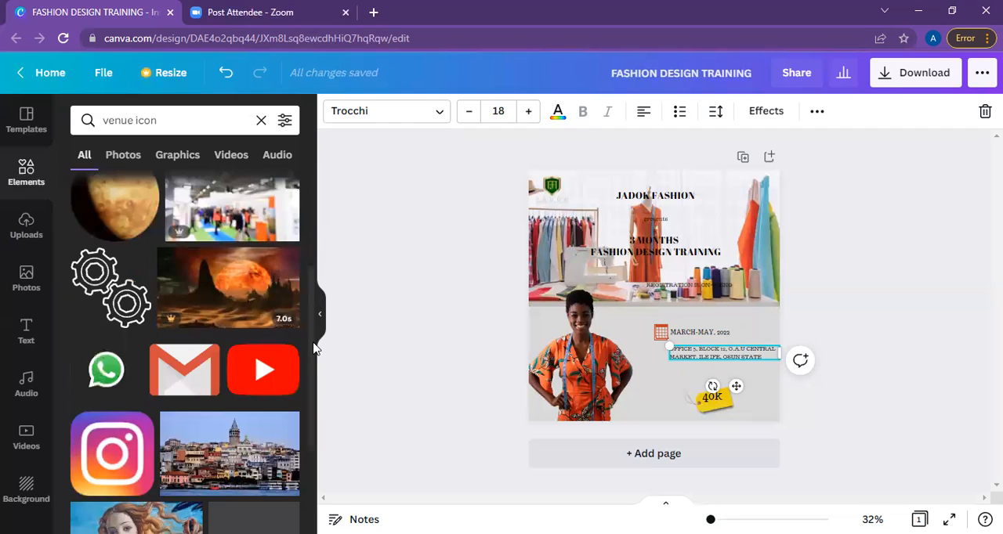
scroll(314, 349, "down", 1)
scroll(314, 376, "down", 2)
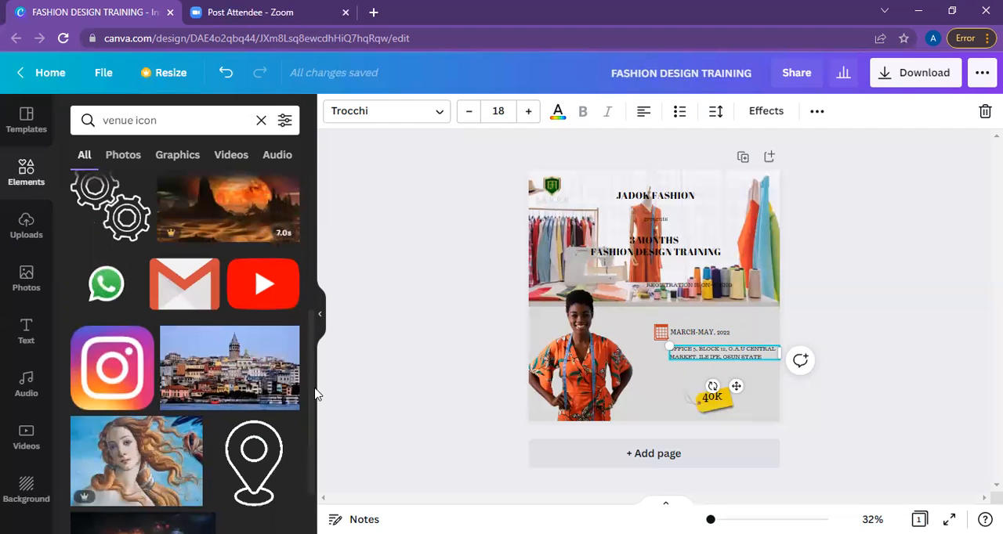
scroll(316, 407, "down", 1)
scroll(314, 353, "down", 1)
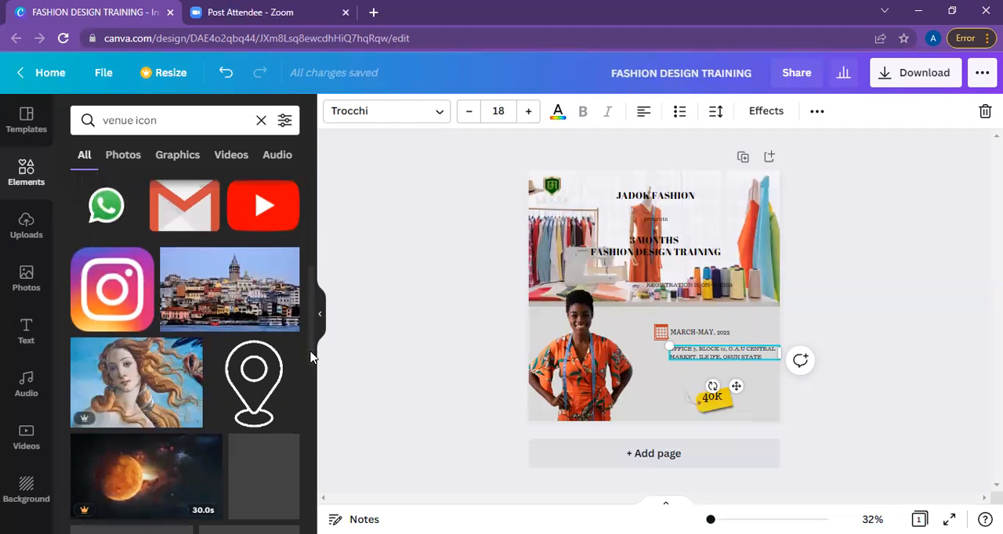
scroll(311, 368, "down", 3)
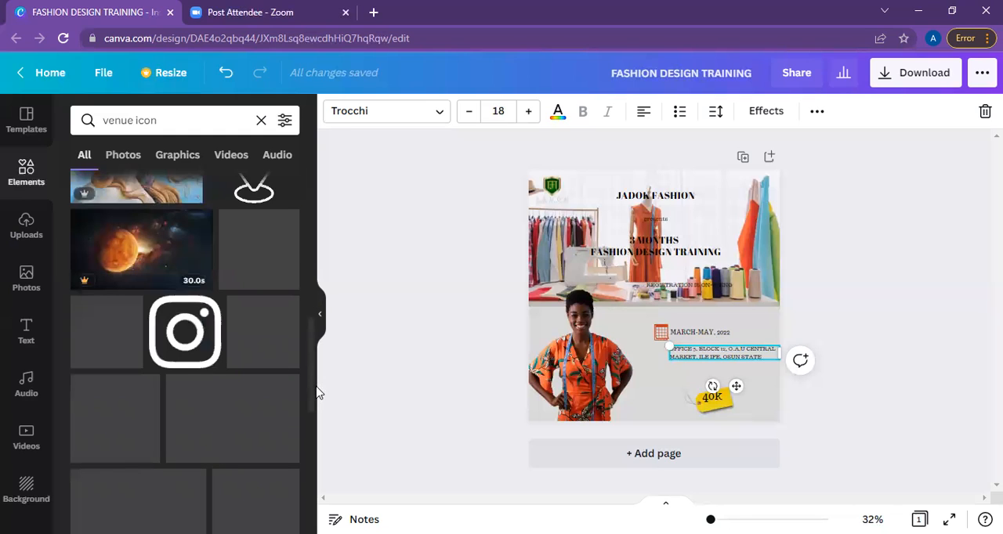
scroll(317, 394, "down", 1)
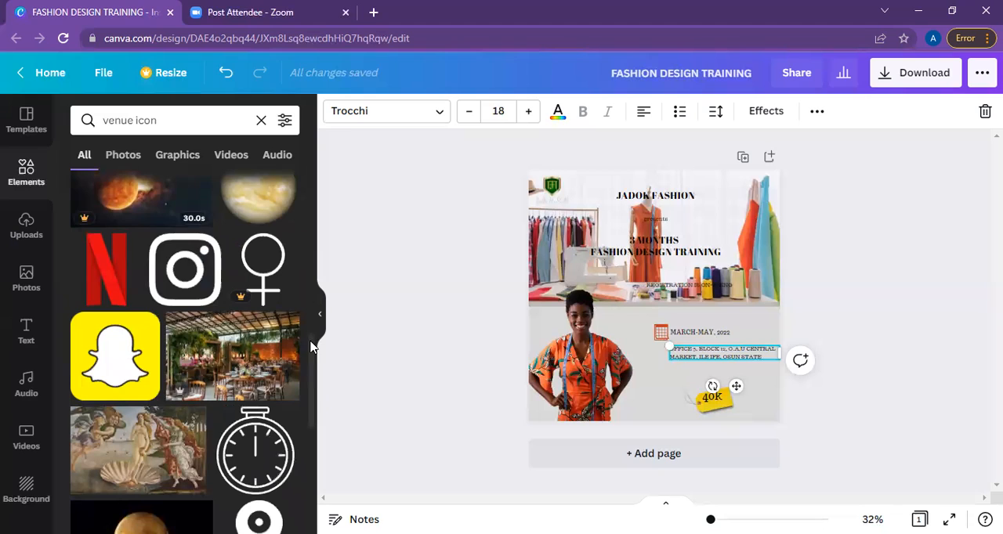
scroll(313, 267, "up", 1)
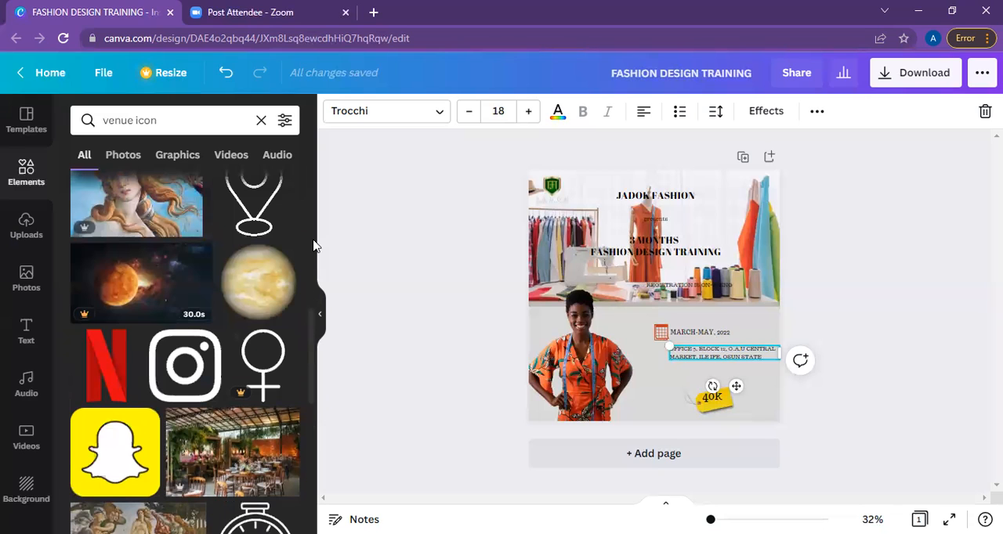
scroll(297, 246, "up", 5)
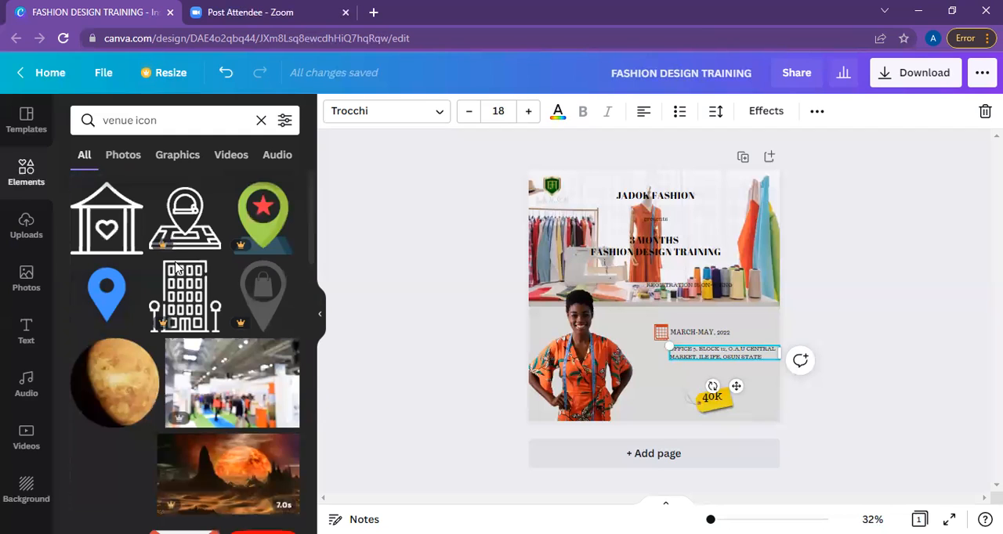
left_click(111, 292)
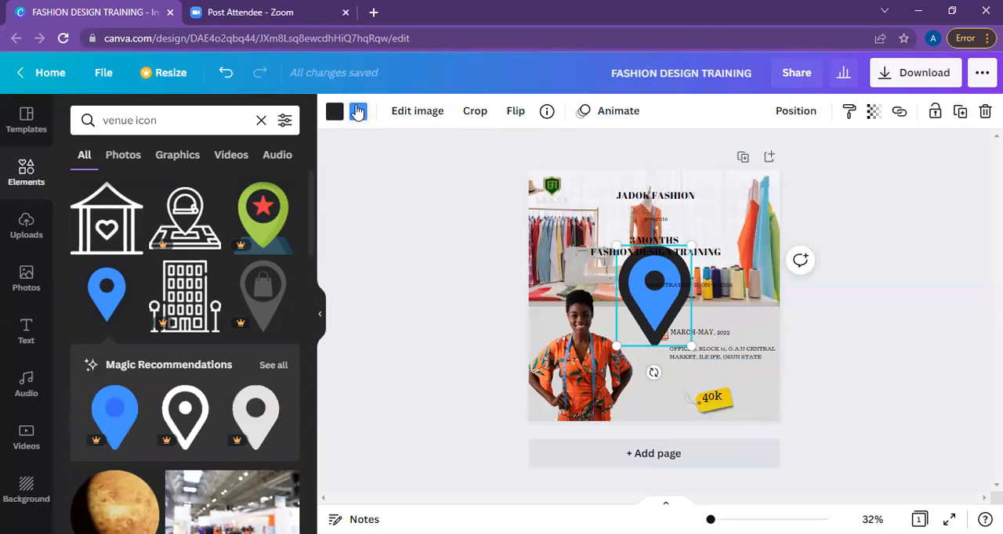
Try the location pin with an orange-red body and a light grey outline, using the document colours.
left_click(357, 112)
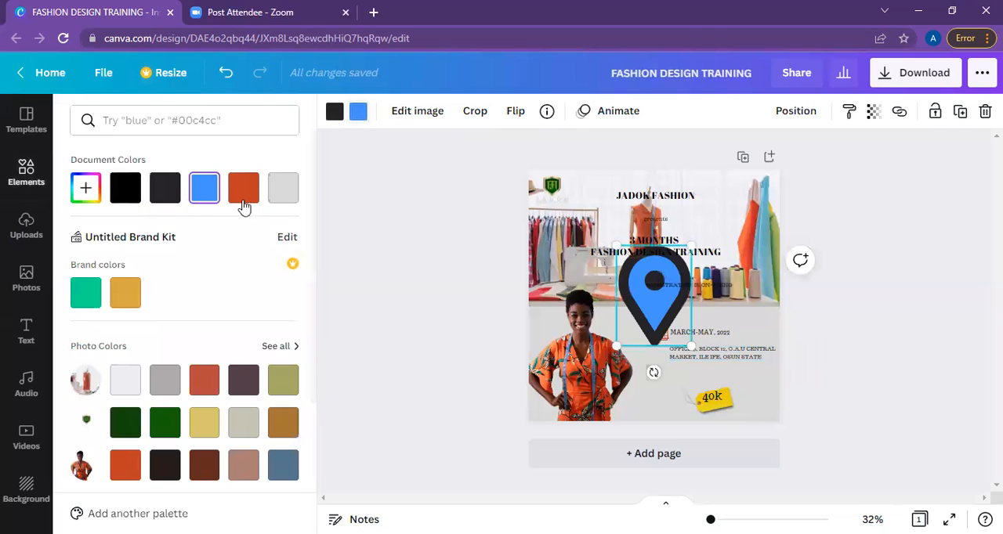
left_click(243, 188)
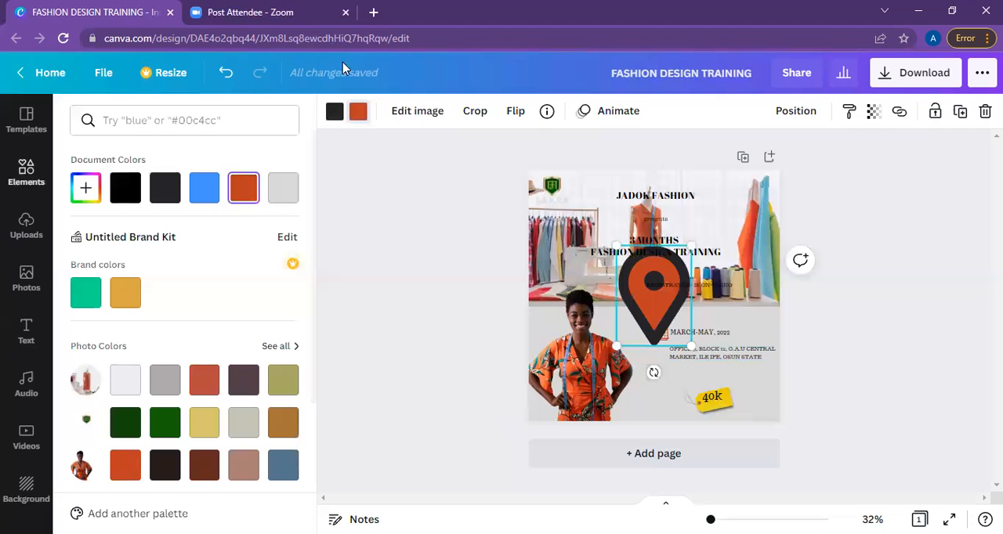
left_click(335, 112)
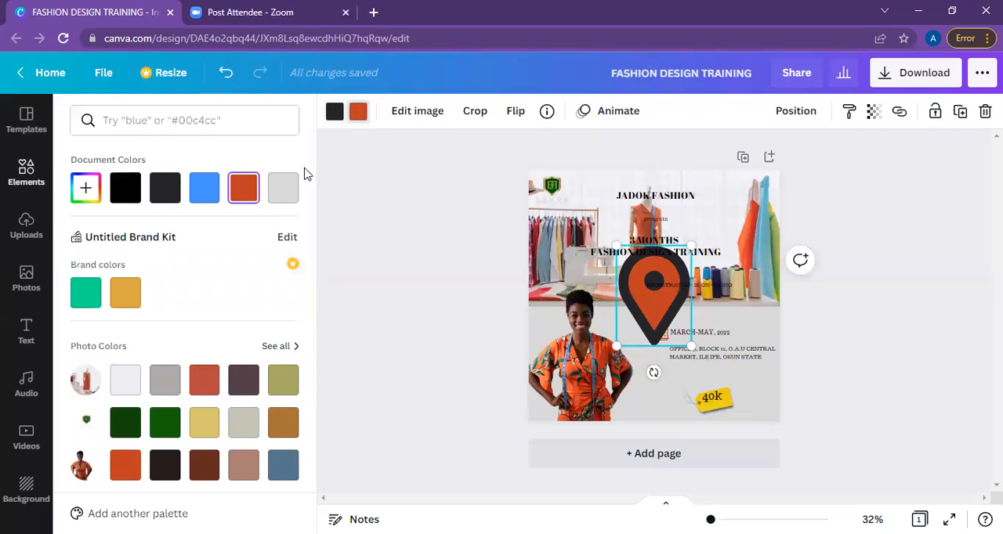
left_click(279, 192)
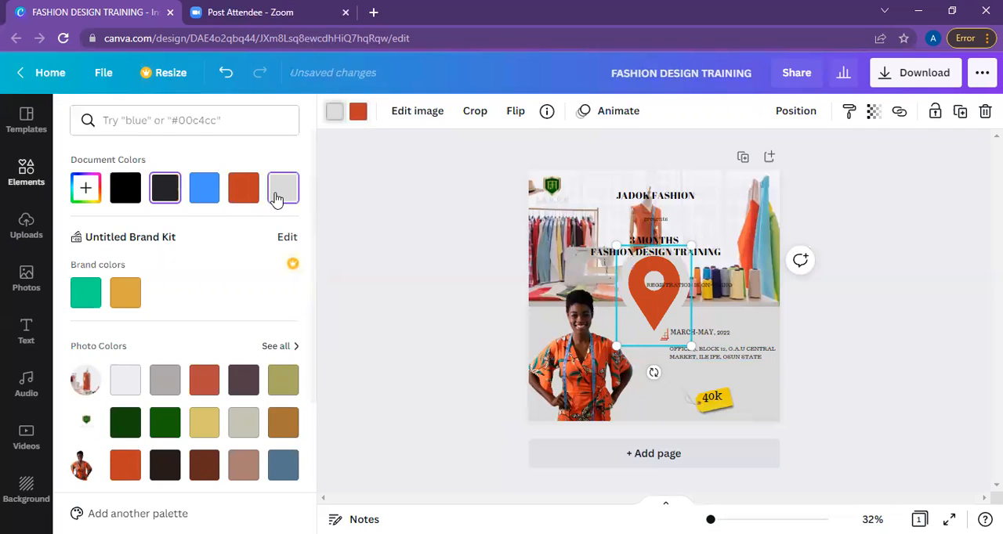
Swap the location pin's colours, making its outline and centre orange-red and its body light grey.
left_click(357, 114)
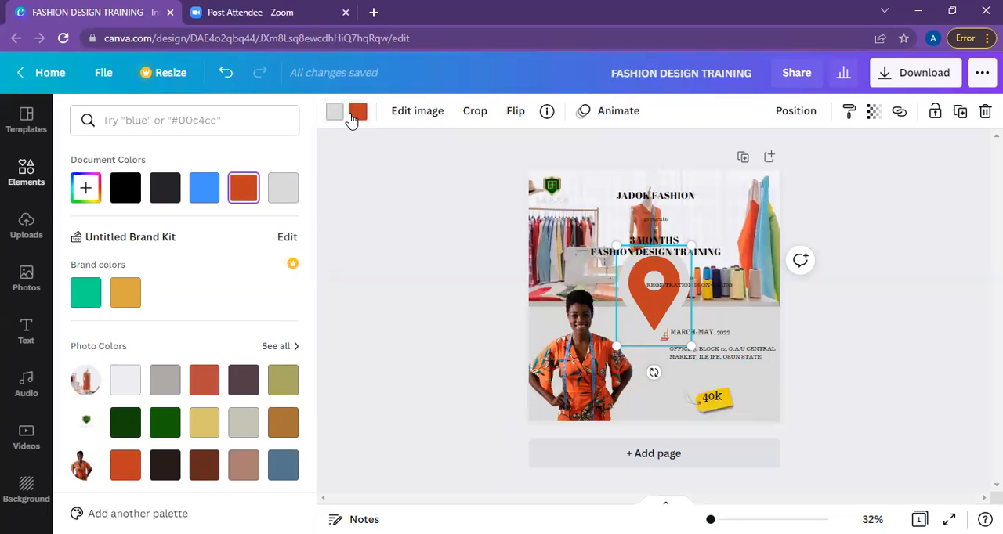
left_click(242, 190)
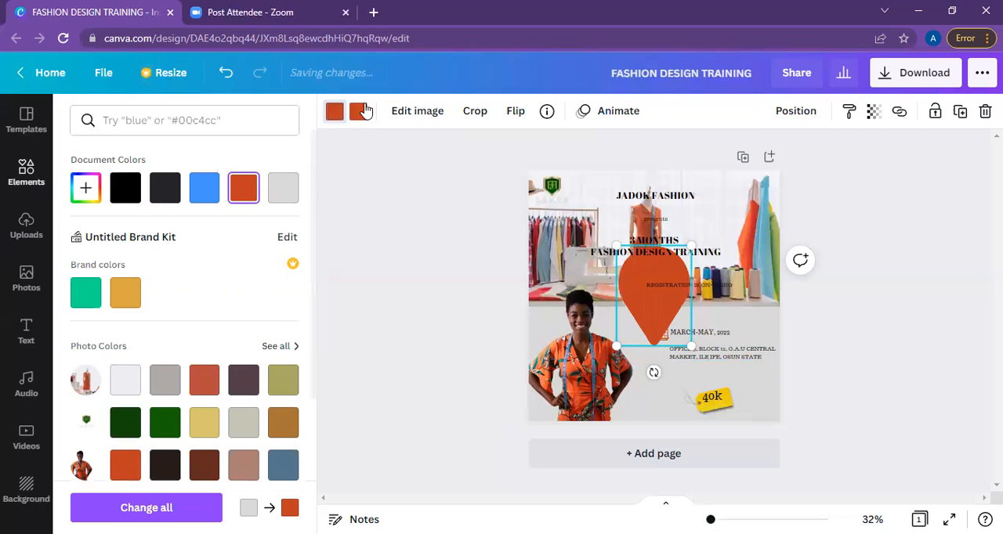
left_click(290, 181)
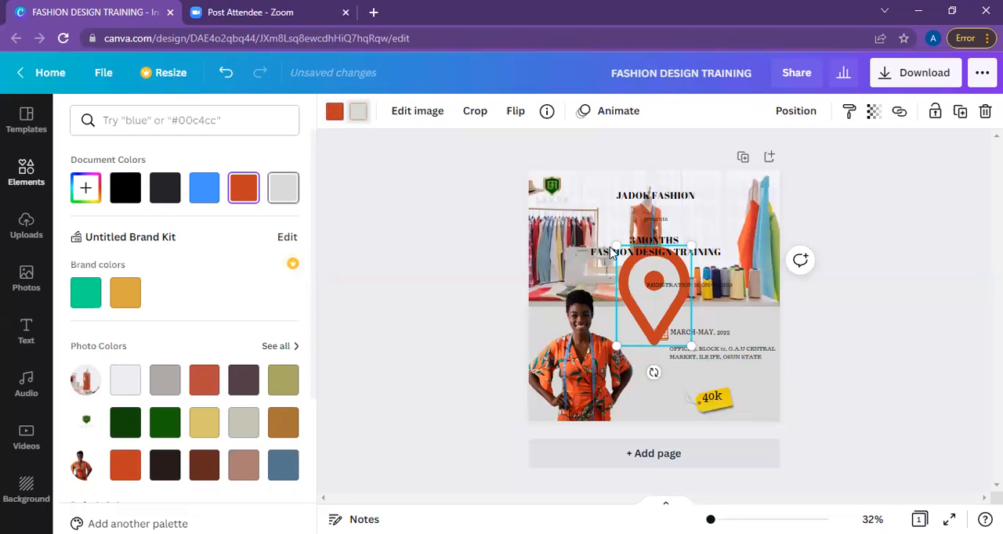
Shrink the location pin to about the calendar icon's size and place it under that icon, beside the venue address.
left_click_drag(689, 245, 637, 320)
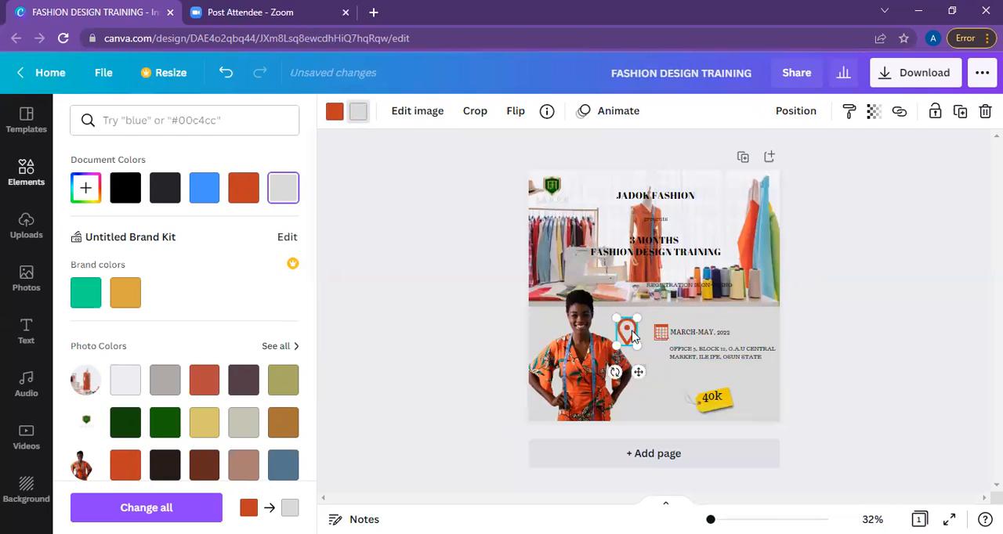
left_click_drag(629, 326, 626, 330)
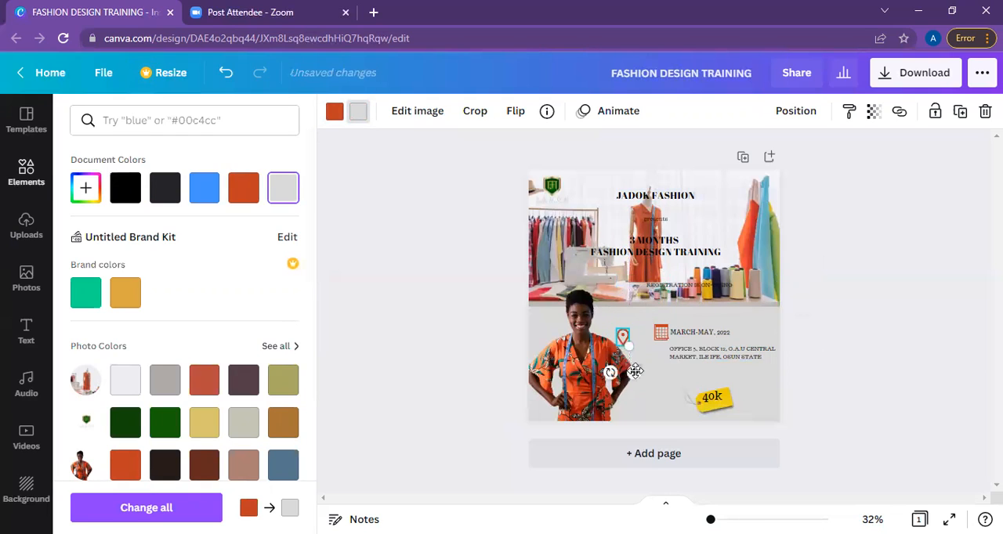
left_click_drag(634, 373, 675, 390)
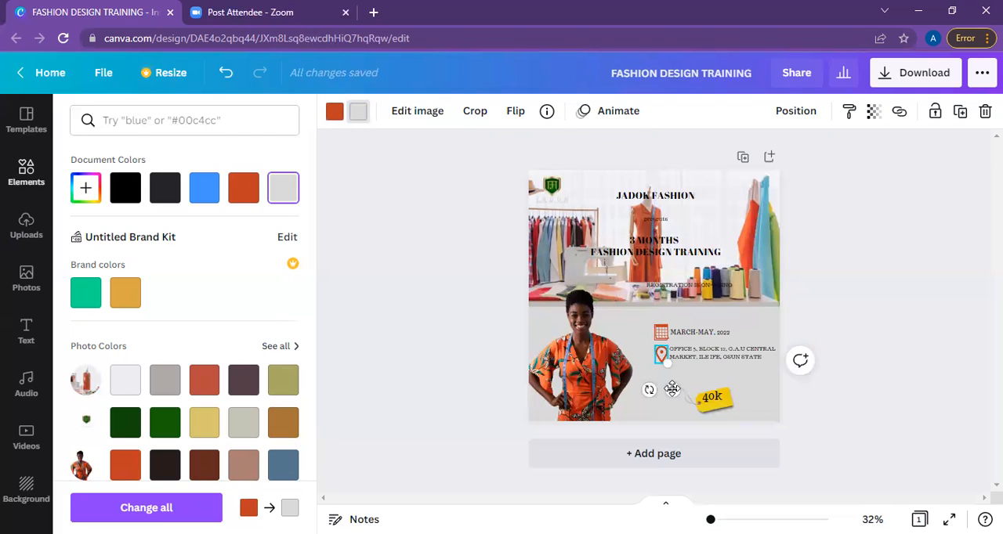
mouse_move(672, 389)
left_mouse_down()
mouse_move(664, 413)
mouse_move(669, 389)
left_mouse_up()
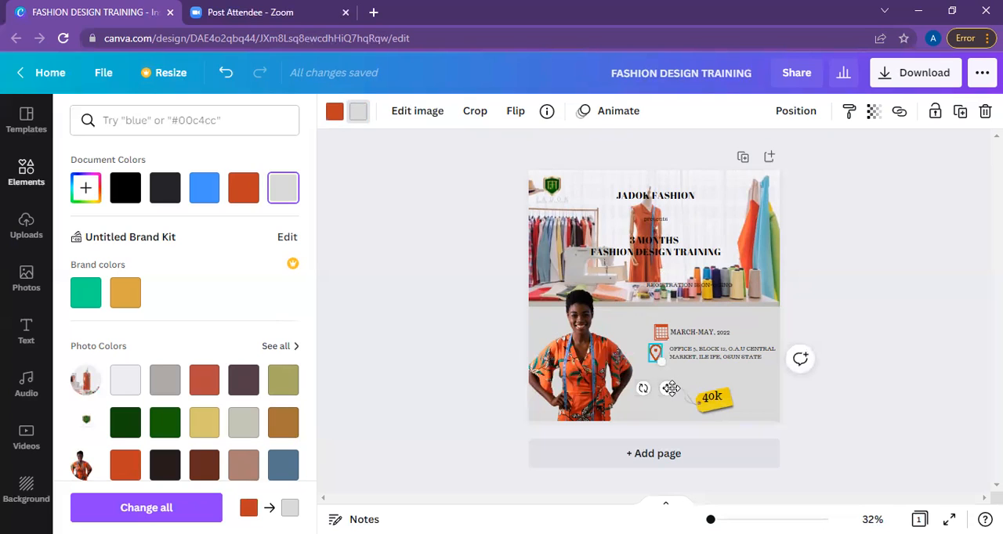
left_click_drag(669, 389, 671, 389)
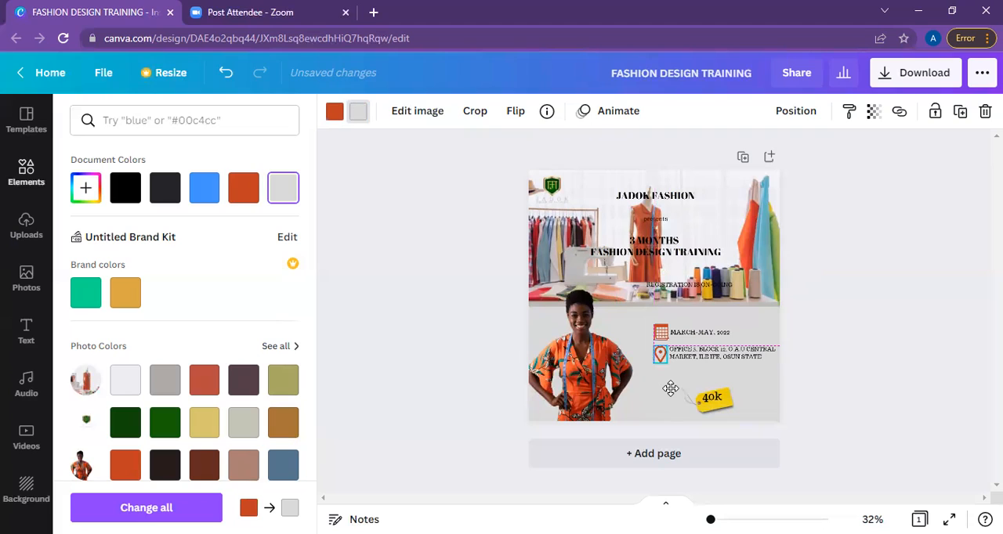
left_click_drag(670, 388, 670, 386)
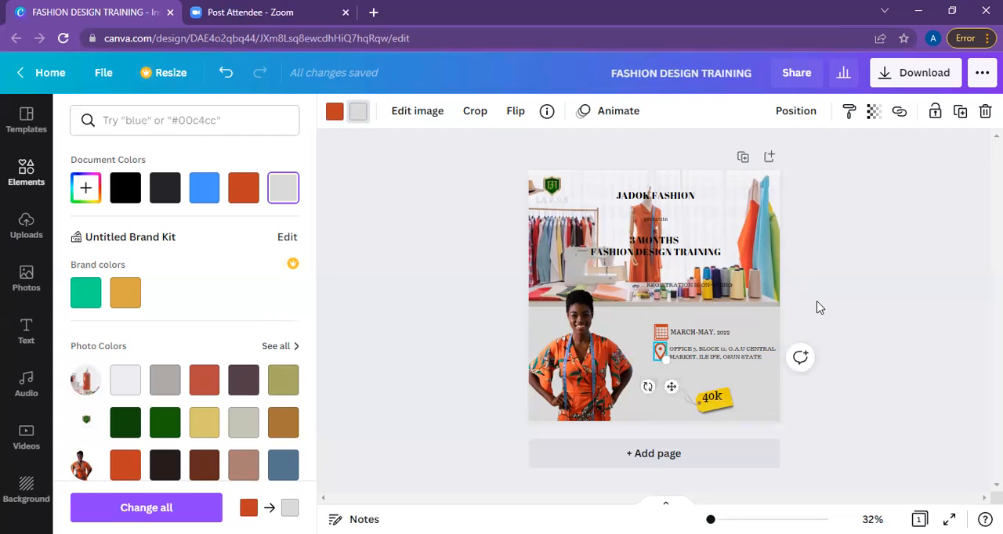
left_click(820, 308)
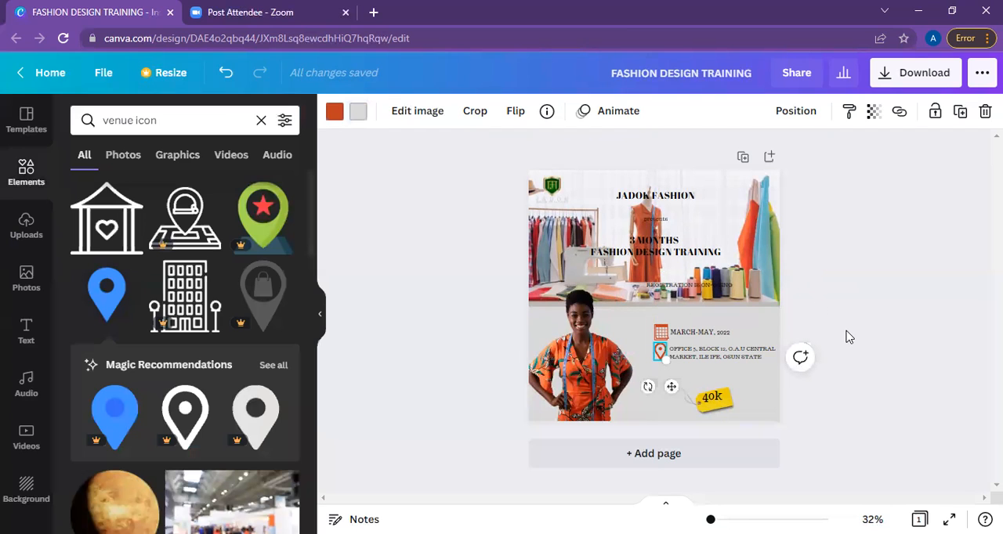
Move the "REGISTRATION IS ON-GOING" text from the sewing studio photo to the post's lower edge, below the price tag.
left_click(707, 408)
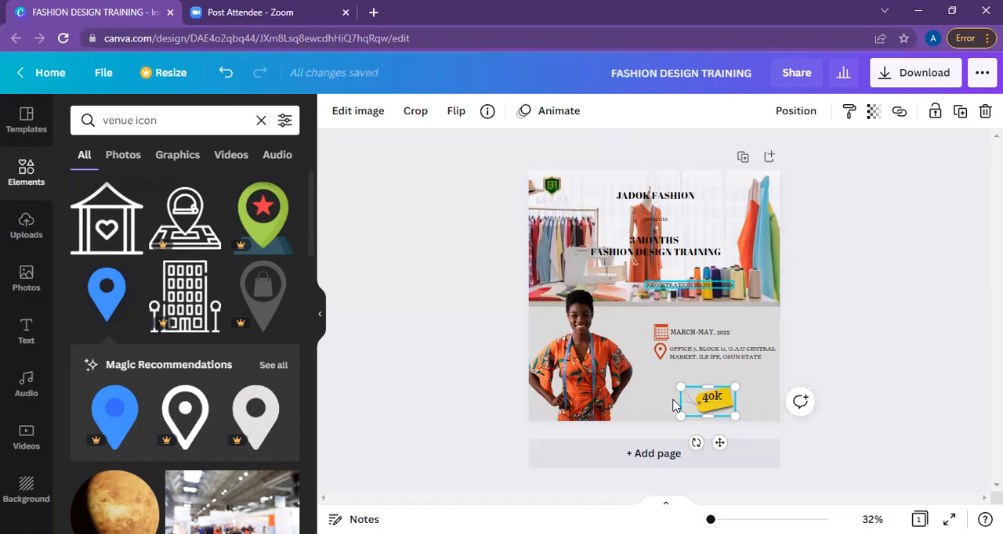
left_click_drag(678, 288, 665, 415)
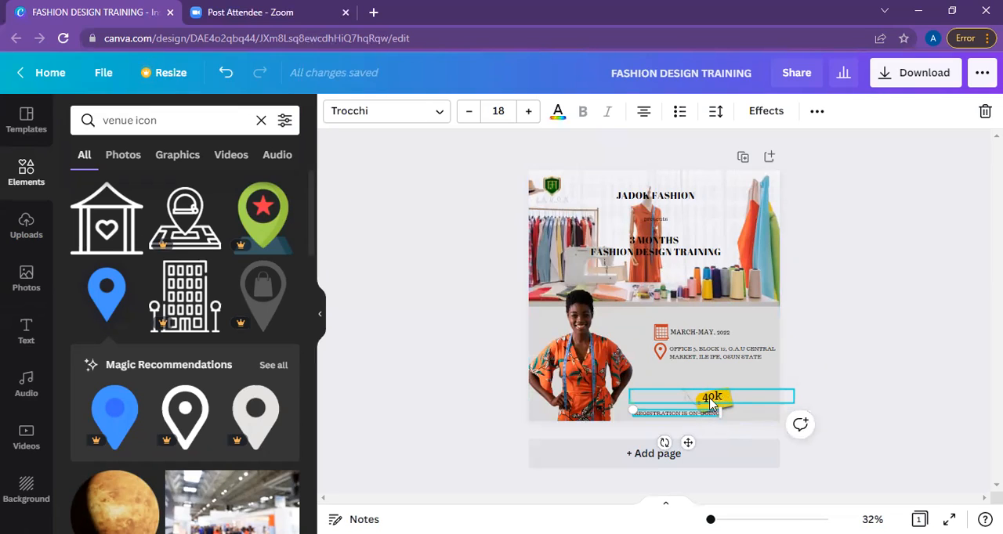
Left-align the 40k text, move it off the price tag toward the woman's arm, and narrow its box to fit.
left_click(711, 401)
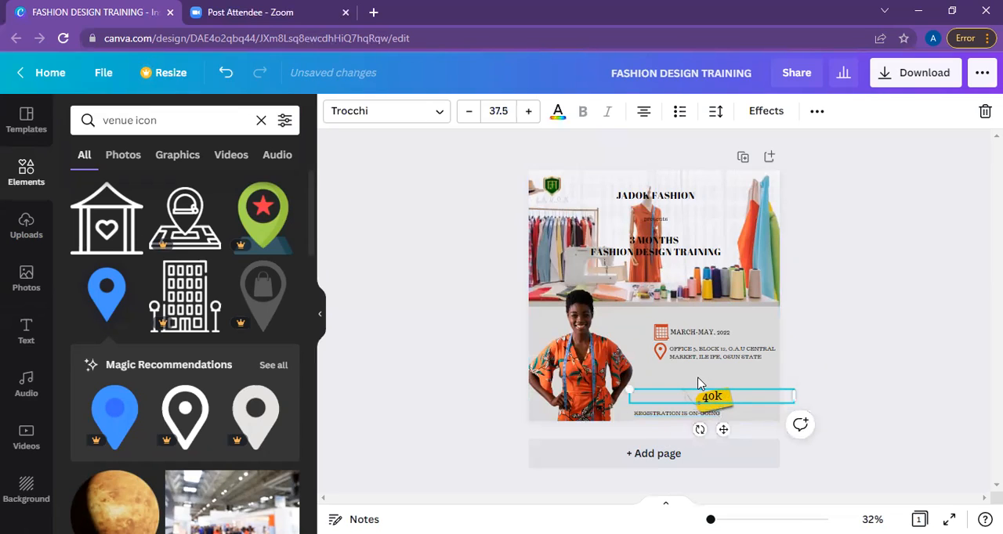
left_click(644, 112)
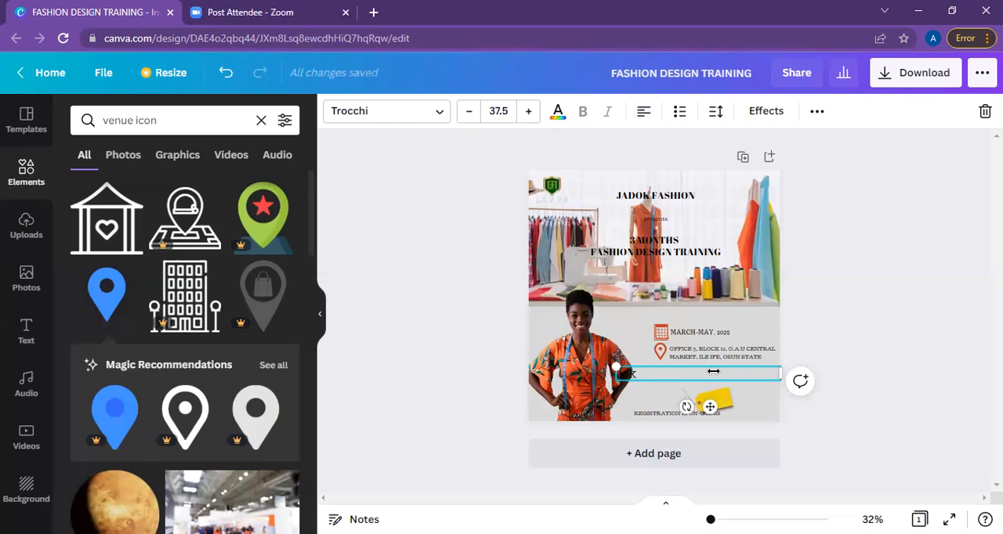
left_click_drag(685, 376, 729, 403)
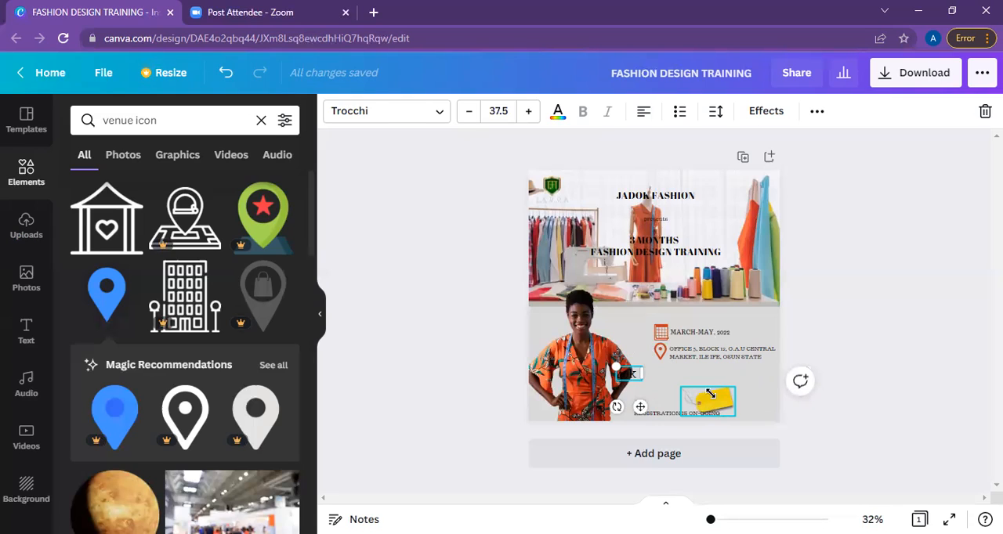
Move the yellow price tag left, centring it between the venue address and the registration text.
left_click_drag(710, 393, 690, 377)
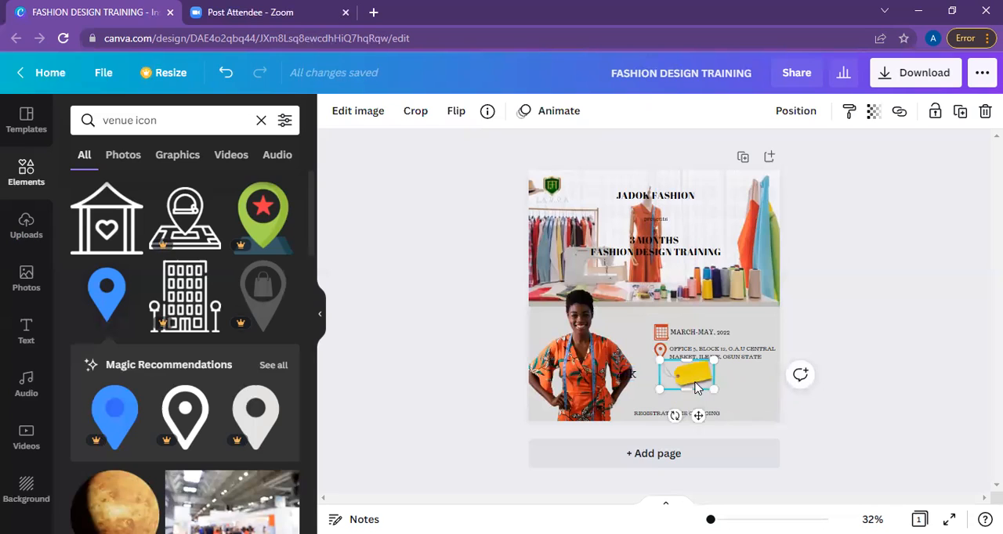
left_click_drag(697, 384, 696, 386)
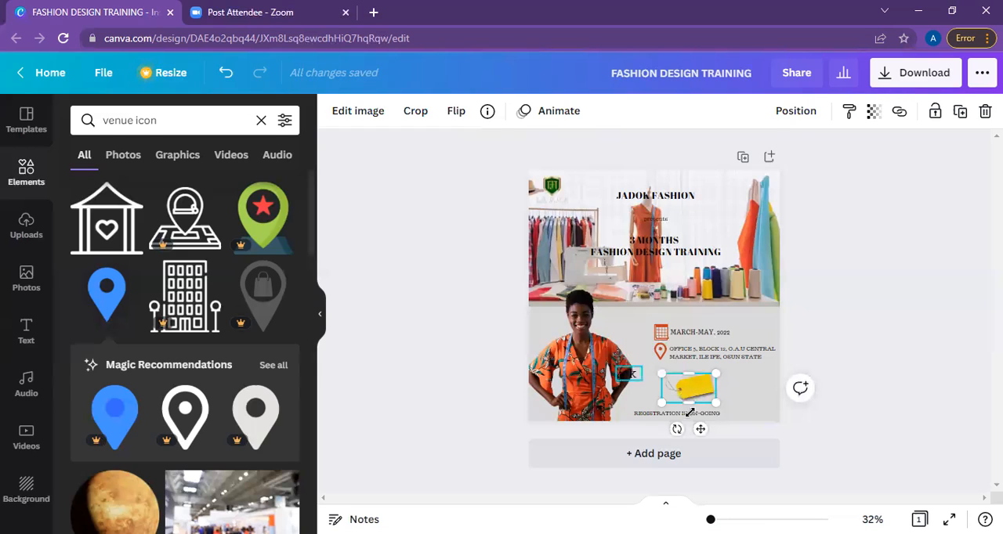
Place the 40k text on the yellow price tag and nudge it slightly to sit centred within the tag.
left_click_drag(630, 375, 684, 390)
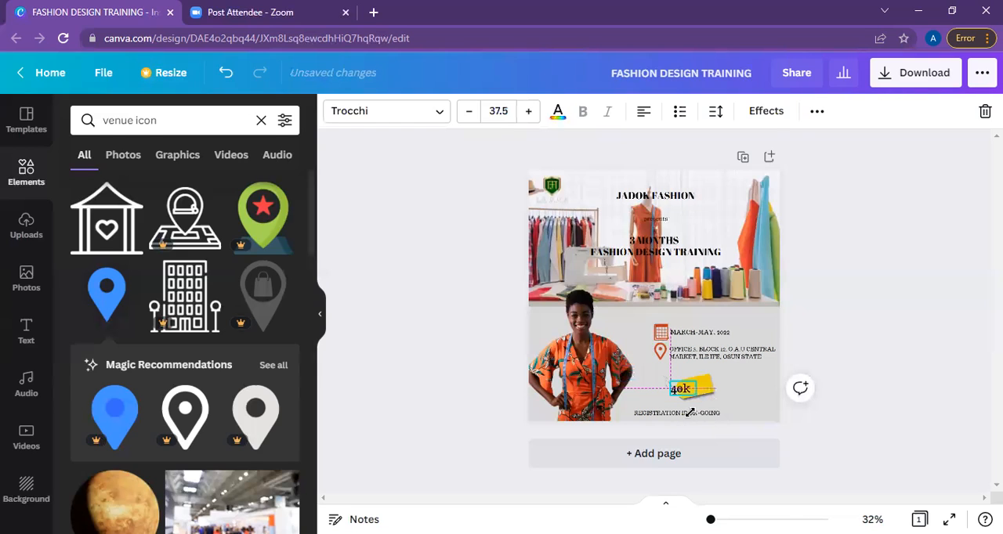
left_click(829, 337)
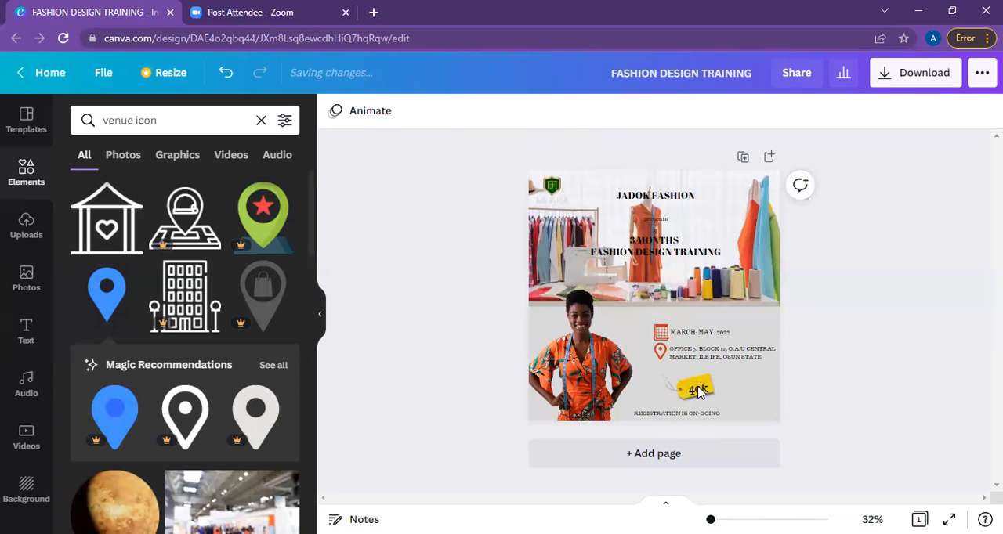
left_click(698, 389)
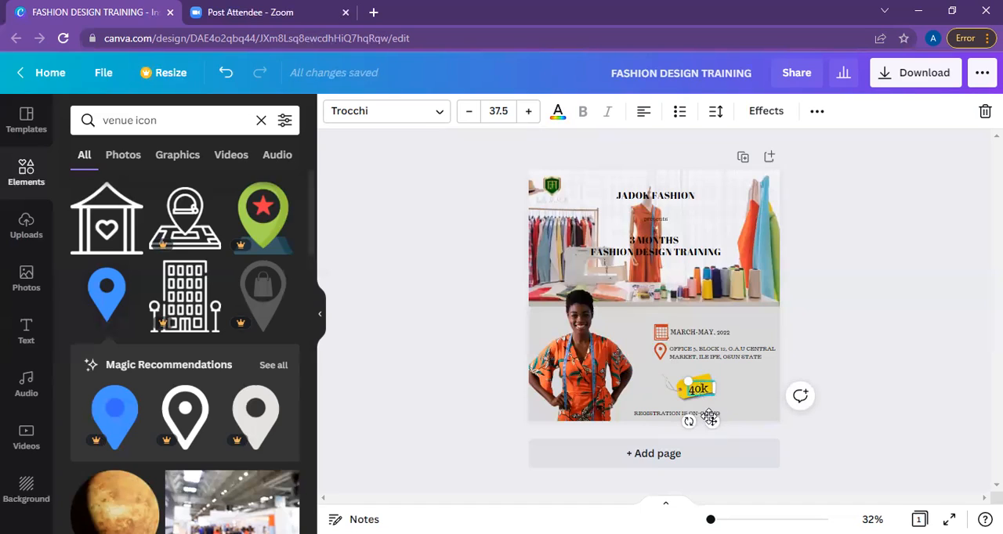
left_click_drag(701, 418, 710, 418)
mouse_move(710, 419)
left_mouse_down()
mouse_move(703, 426)
mouse_move(709, 419)
left_mouse_up()
Duplicate the "REGISTRATION IS ON-GOING" text at the post's lower edge.
left_click(679, 416)
double_click(678, 415)
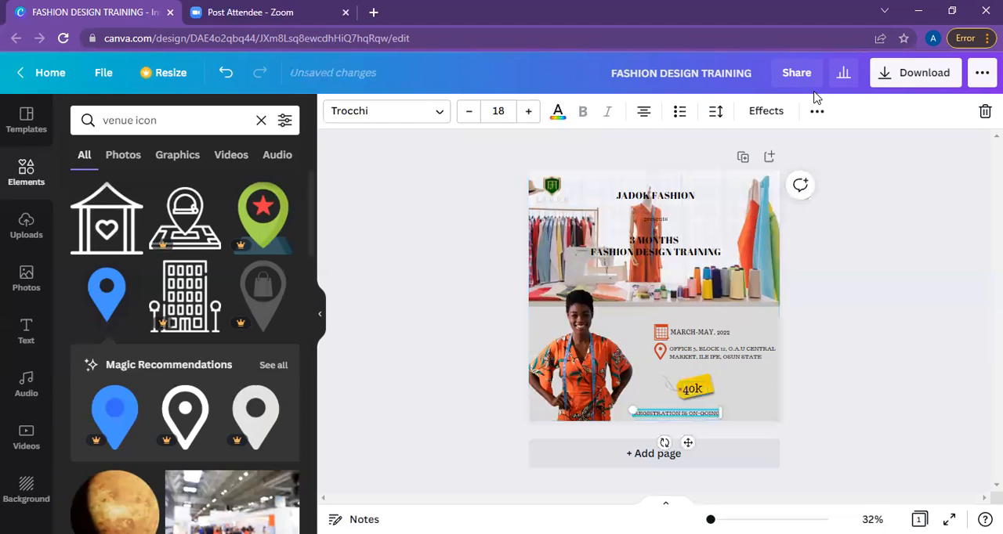
left_click(817, 112)
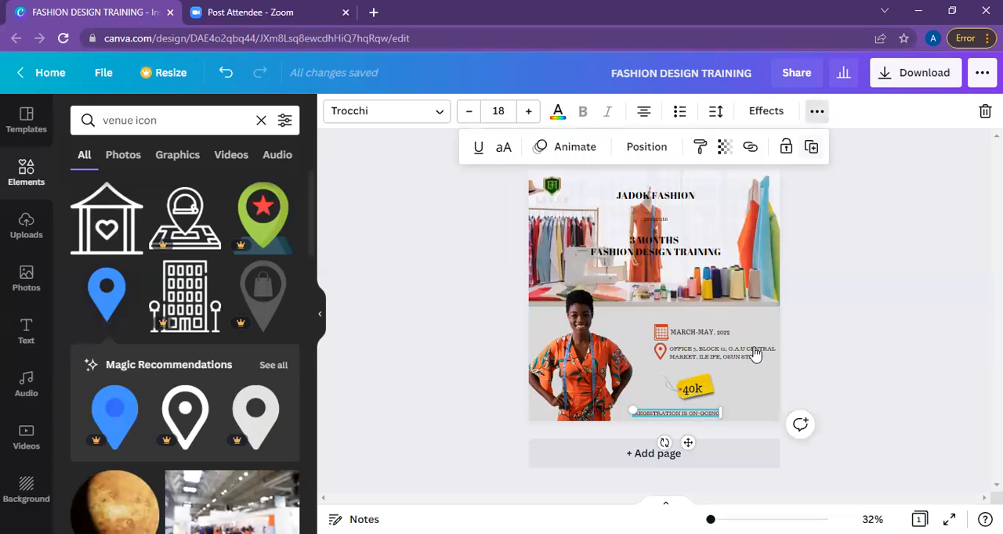
key("ctrl+d")
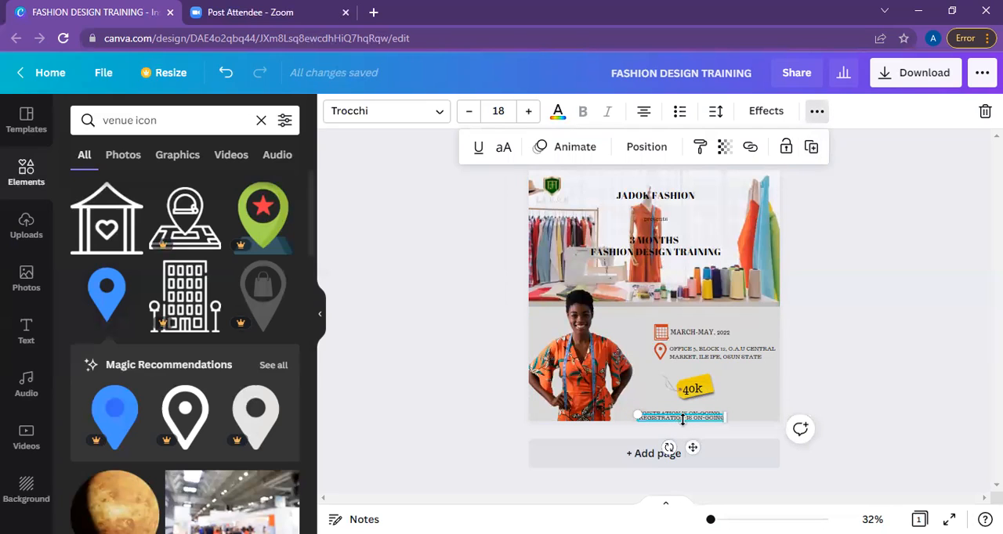
left_click(682, 419)
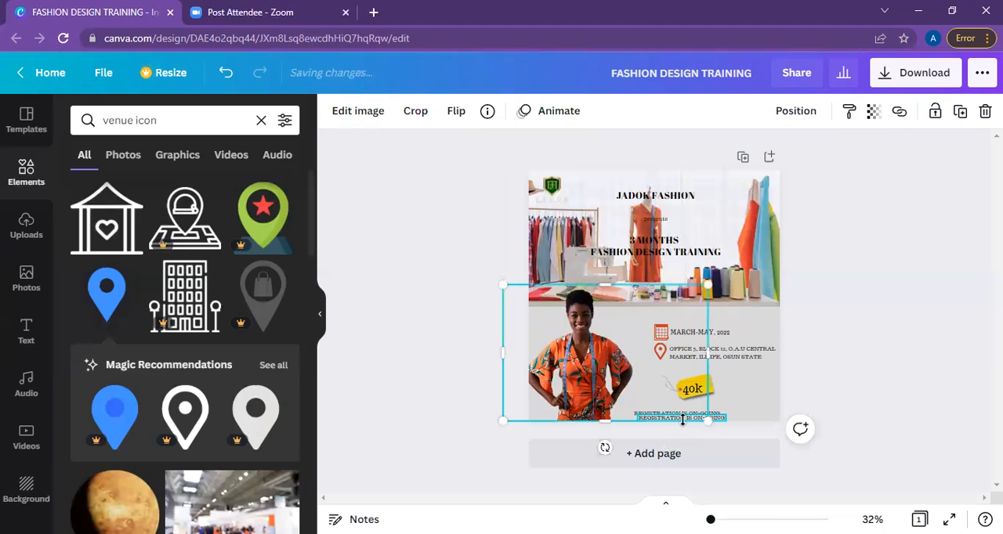
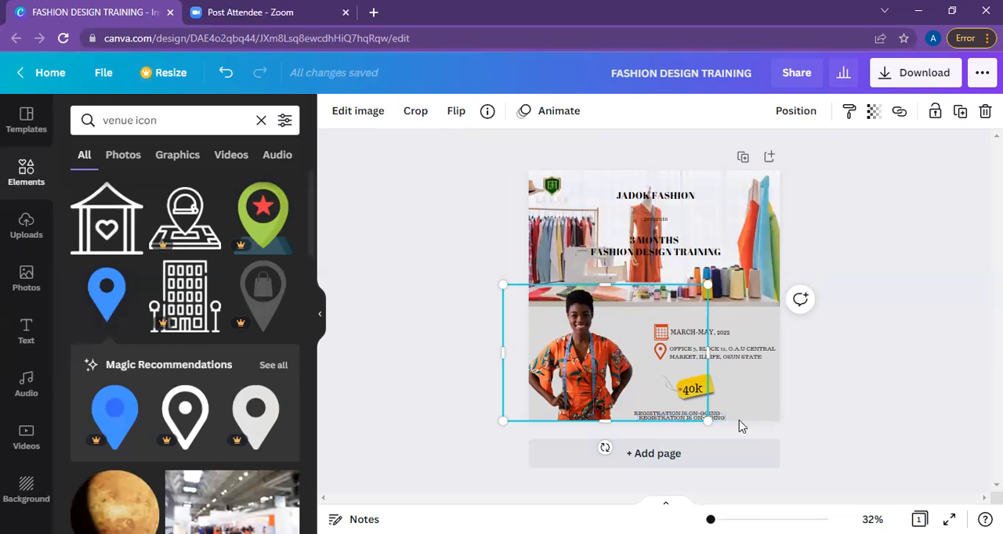
Replace the duplicated registration text at the post's lower edge with the two contact phone numbers.
key("Escape")
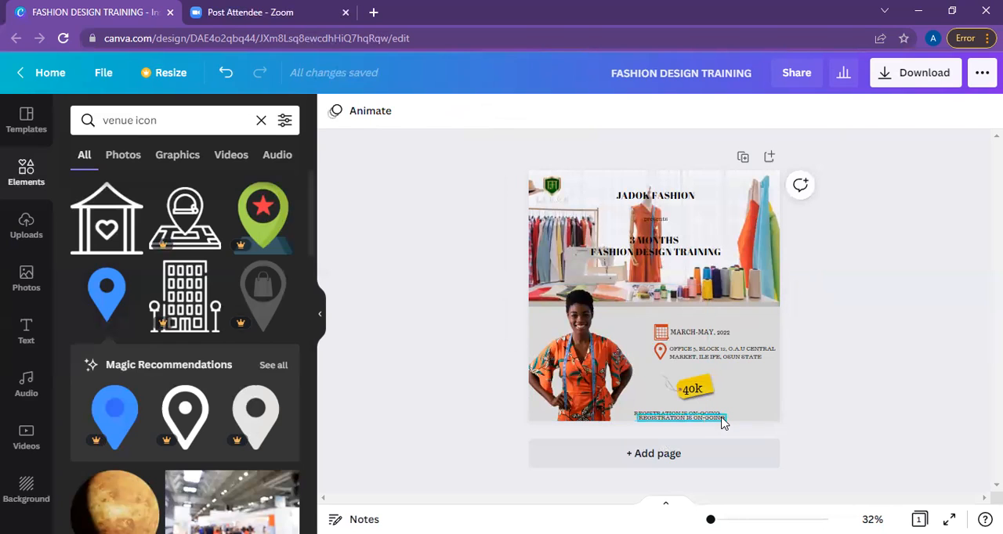
left_click(719, 418)
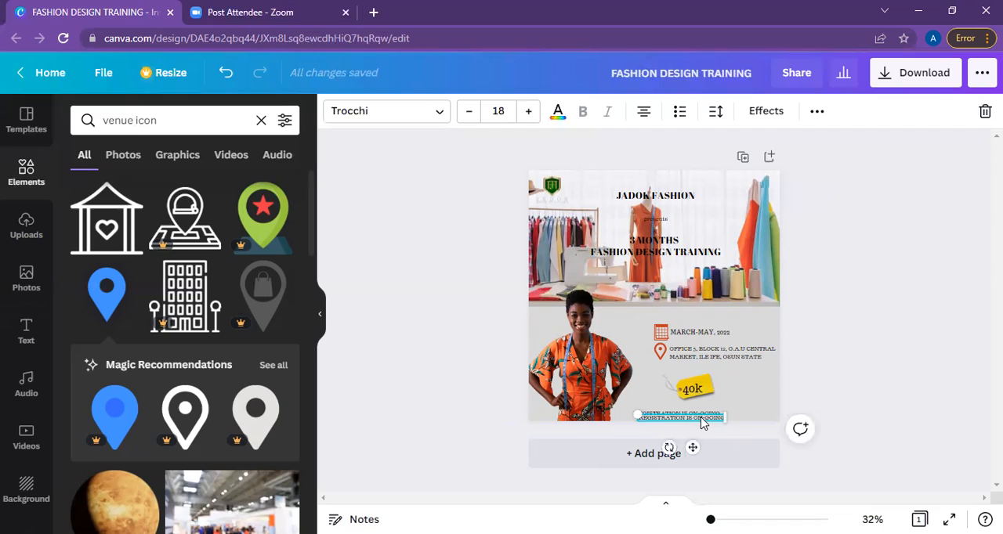
double_click(712, 418)
key("BackSpace")
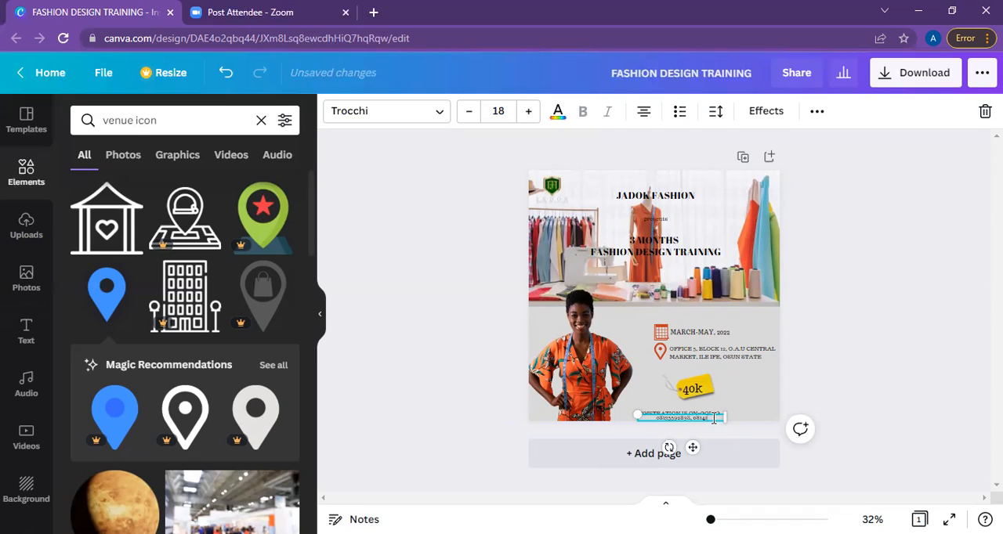
Move the phone number text above the date, left-align it, and line it and the registration text up with the date's left edge.
left_click_drag(692, 449, 719, 348)
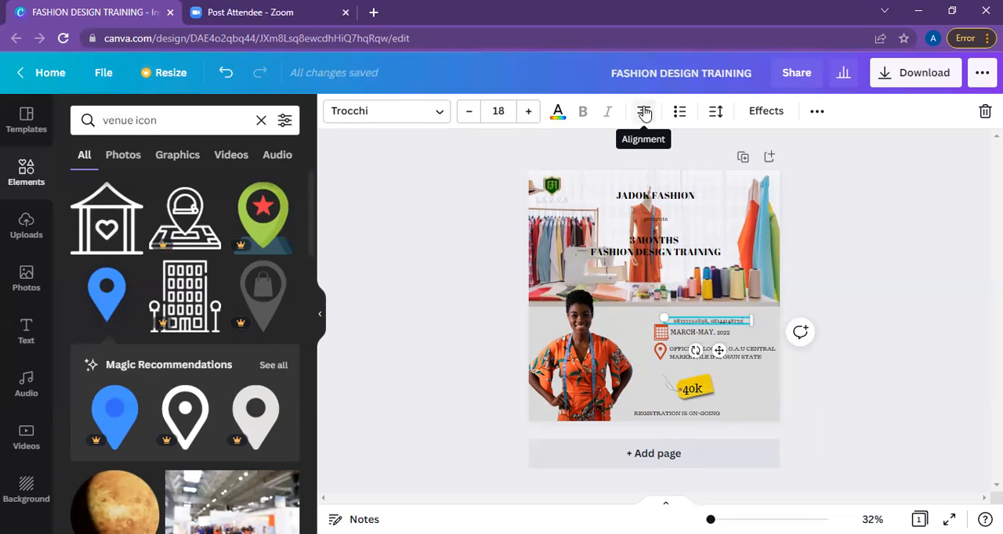
left_click(643, 114)
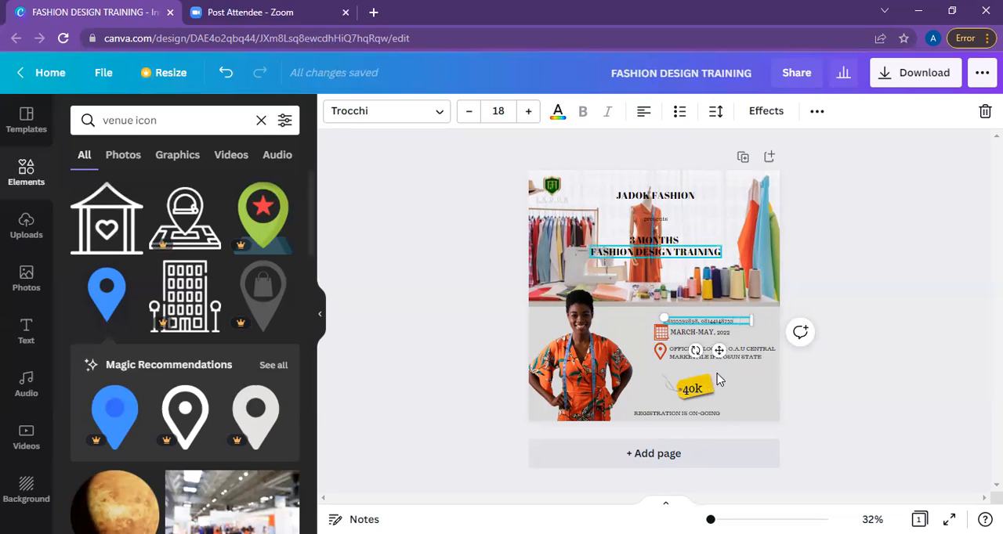
left_click_drag(727, 417, 748, 412)
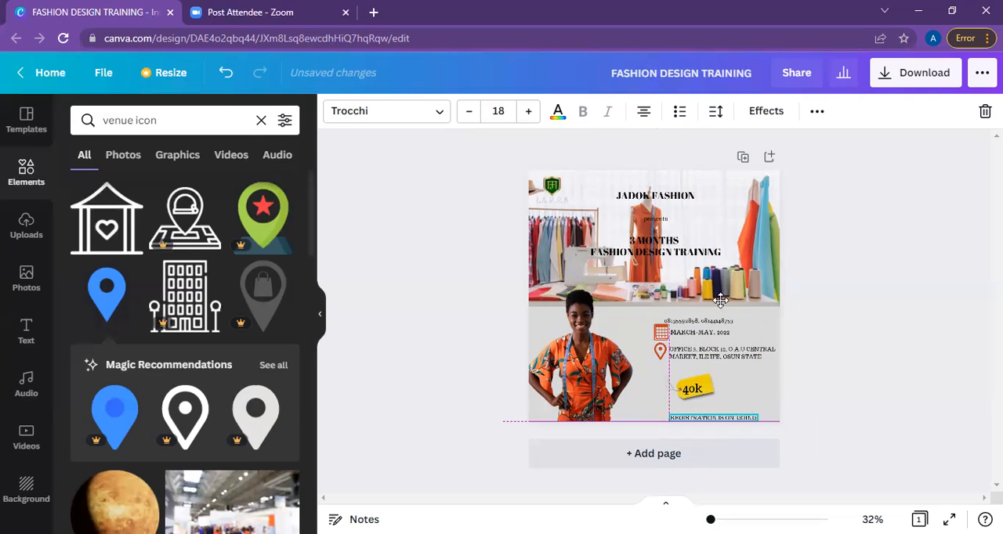
left_click_drag(714, 328, 720, 322)
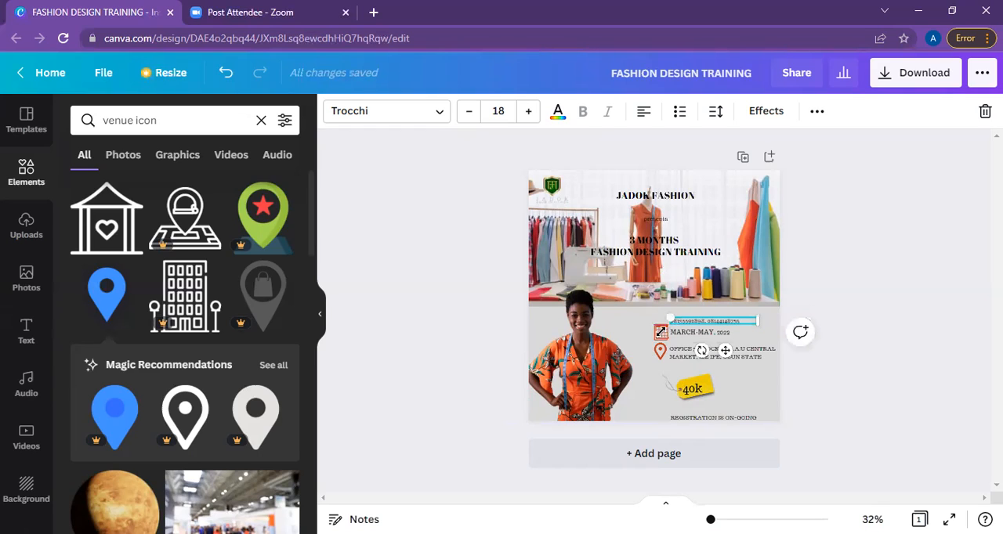
left_click(830, 298)
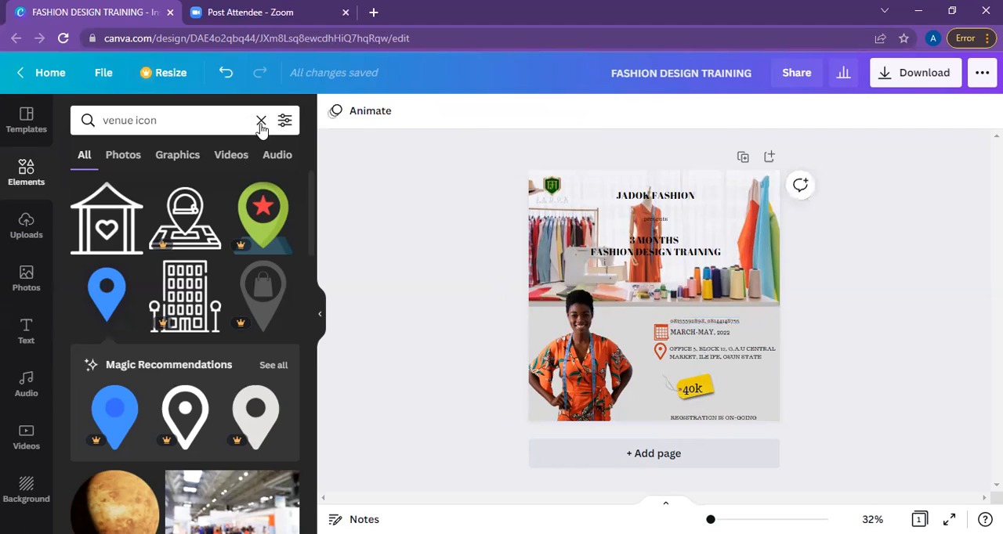
Search the elements for "whatsapp" and add the dark grey-blue and white WhatsApp icon to the post.
left_click(228, 116)
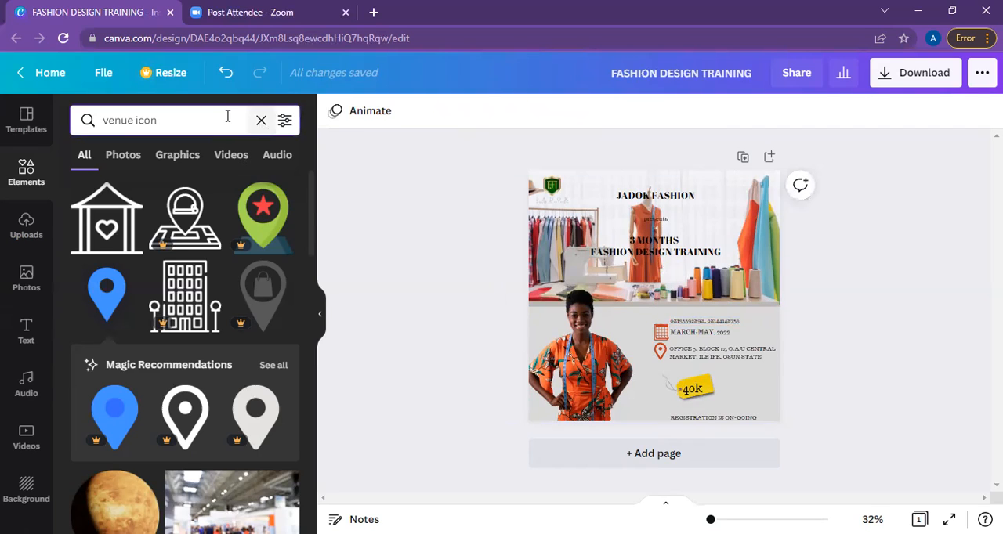
key("ctrl+a")
key("BackSpace")
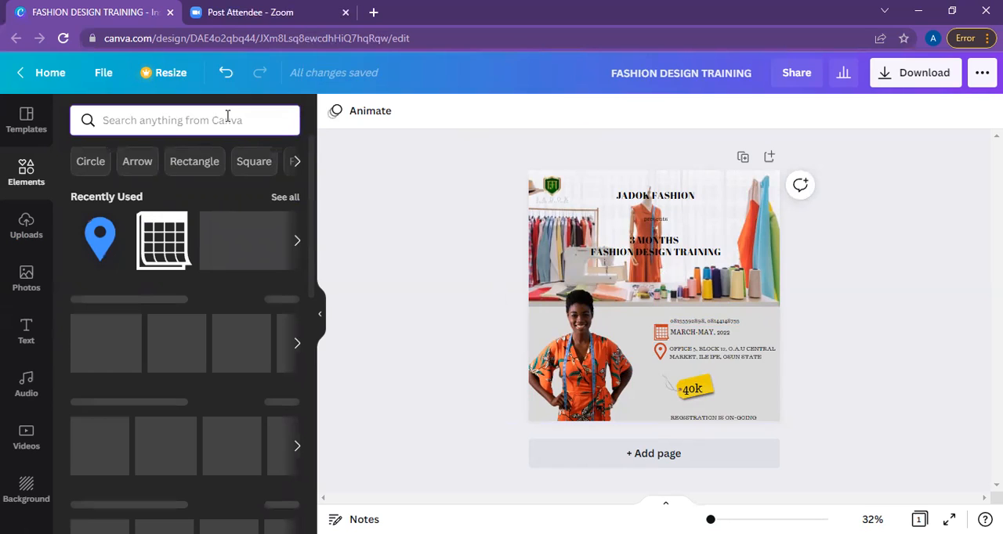
type("whatssapp")
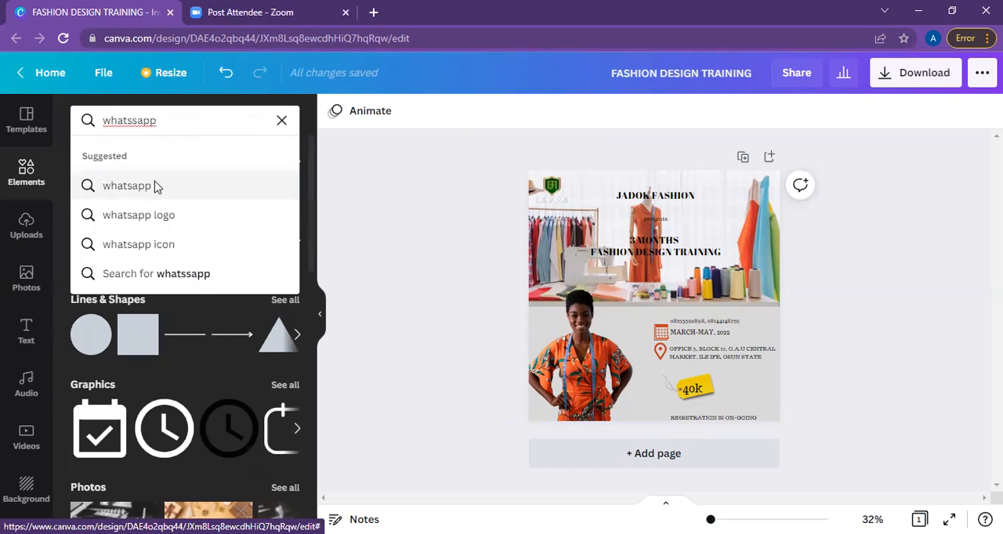
left_click(127, 185)
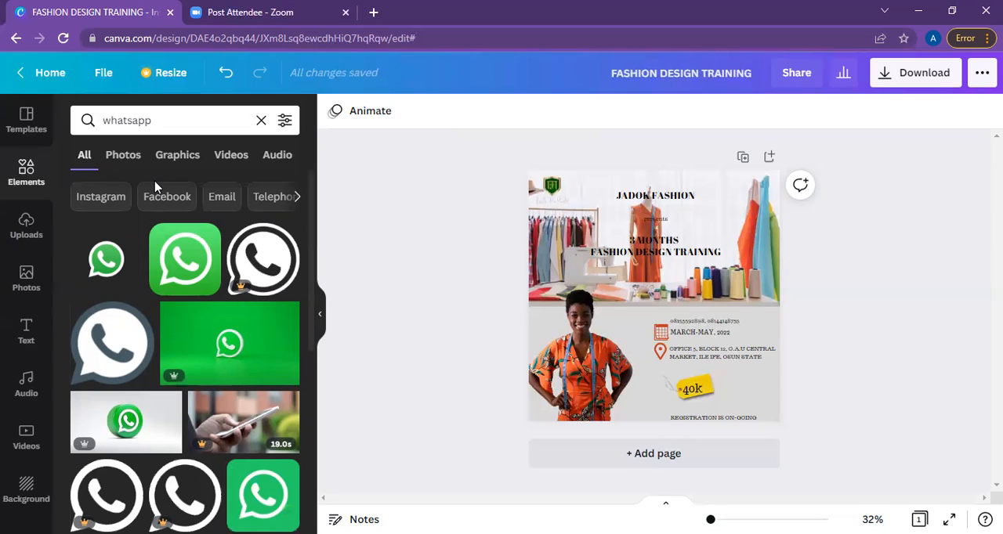
left_click(113, 365)
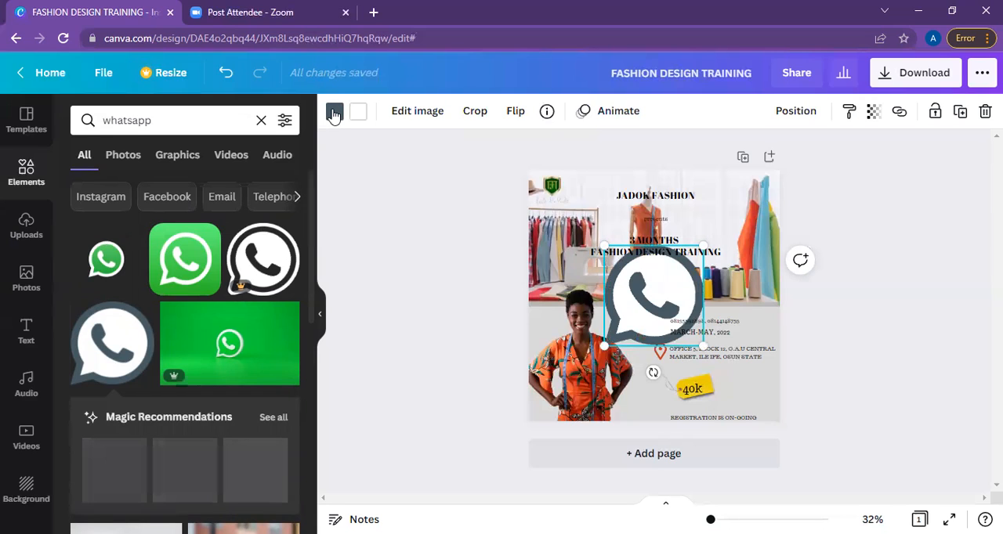
Recolour the WhatsApp icon to the document's orange-red and shrink it to a small icon near the woman's shoulder.
left_click(334, 112)
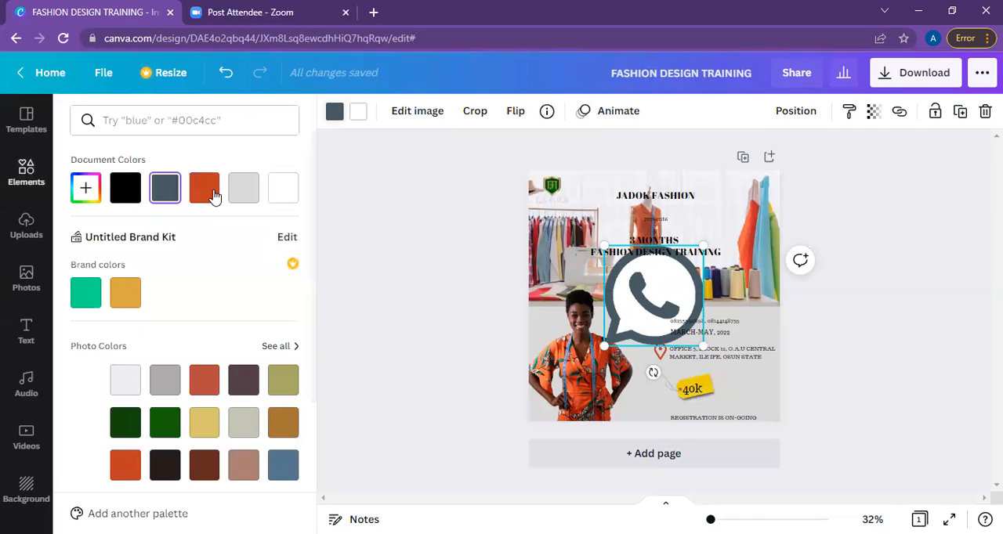
left_click(215, 195)
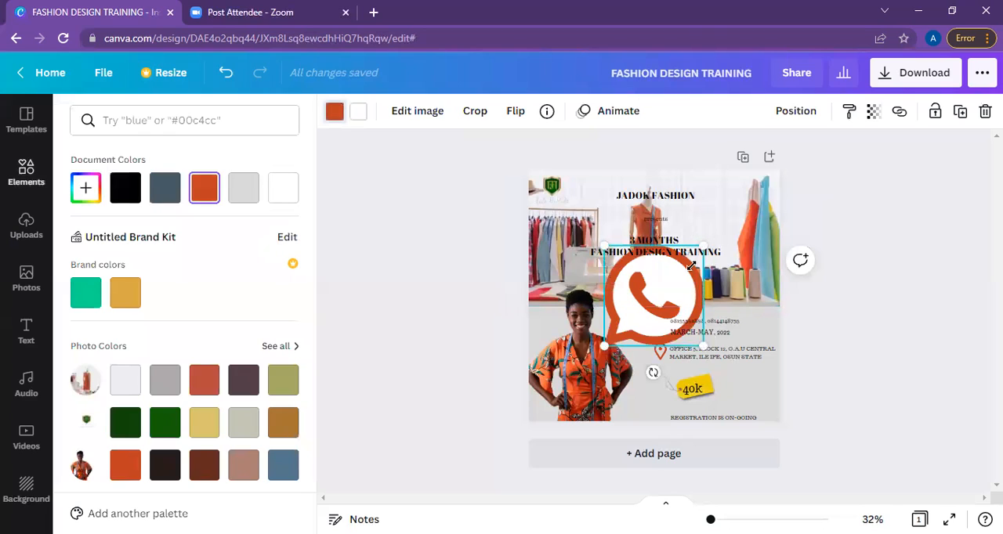
left_click_drag(667, 300, 670, 354)
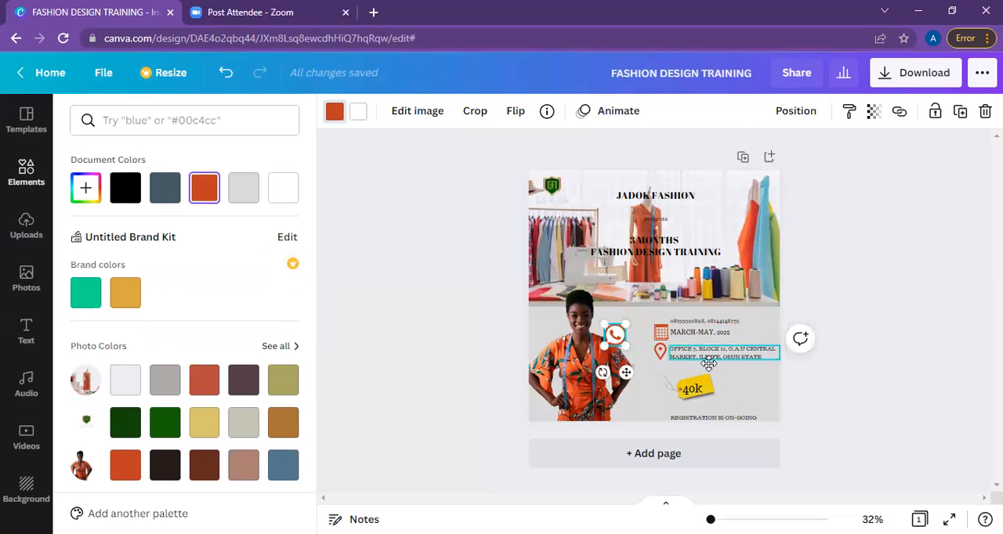
Shift the venue address, the date and the phone number text down into evenly stacked lines above the price tag.
left_click_drag(708, 363, 708, 377)
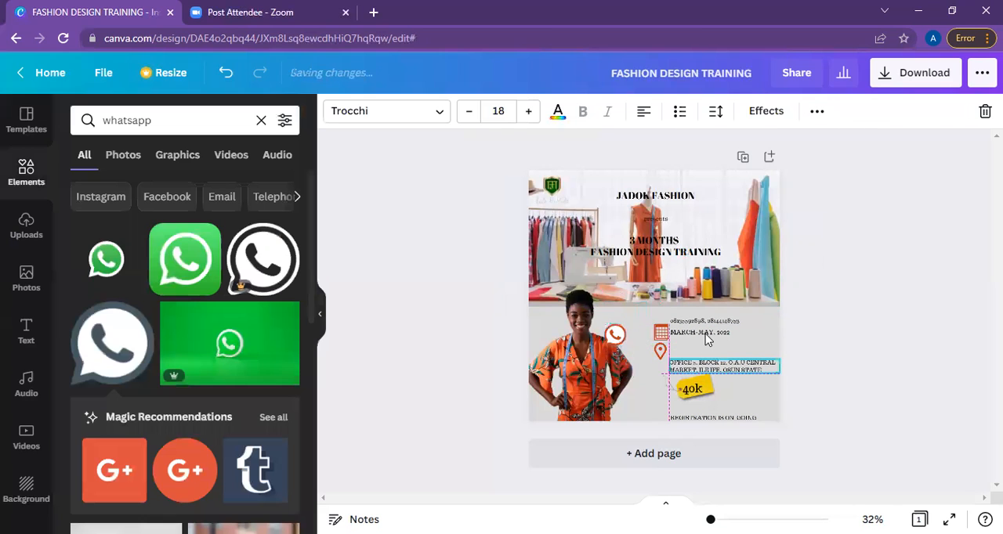
mouse_move(708, 342)
left_mouse_down()
mouse_move(705, 334)
mouse_move(694, 351)
left_mouse_up()
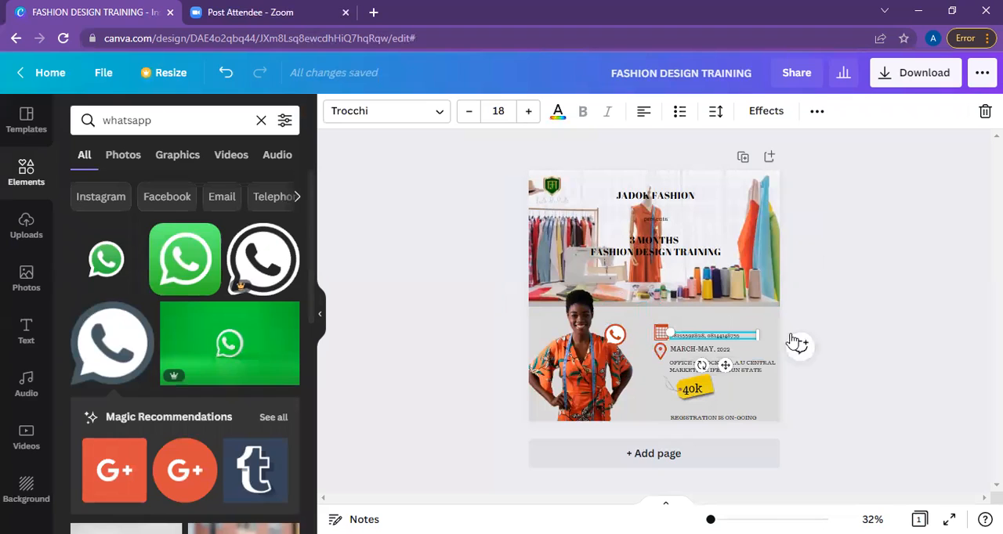
left_click(675, 355)
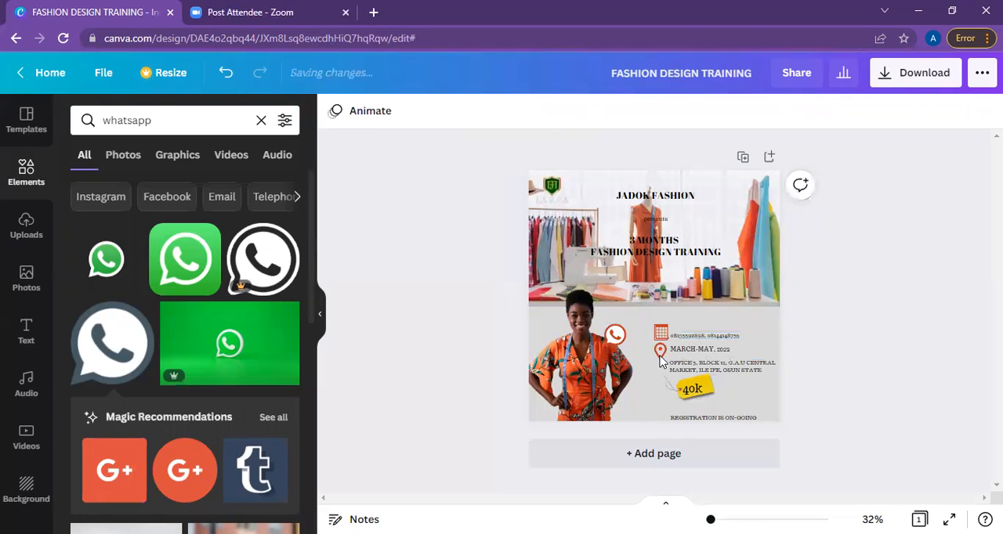
Move the location pin icon down beside the venue address.
left_click(660, 355)
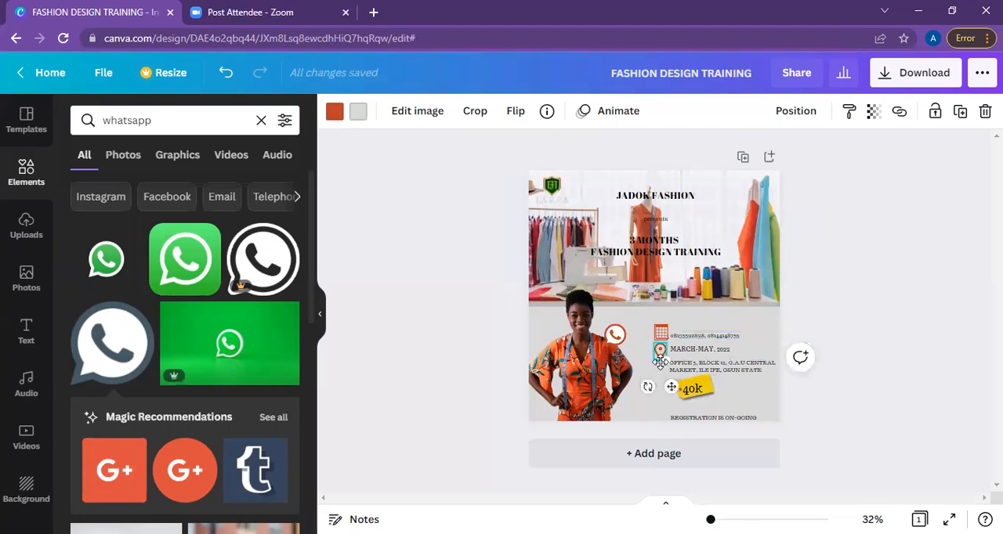
left_click_drag(661, 351, 660, 366)
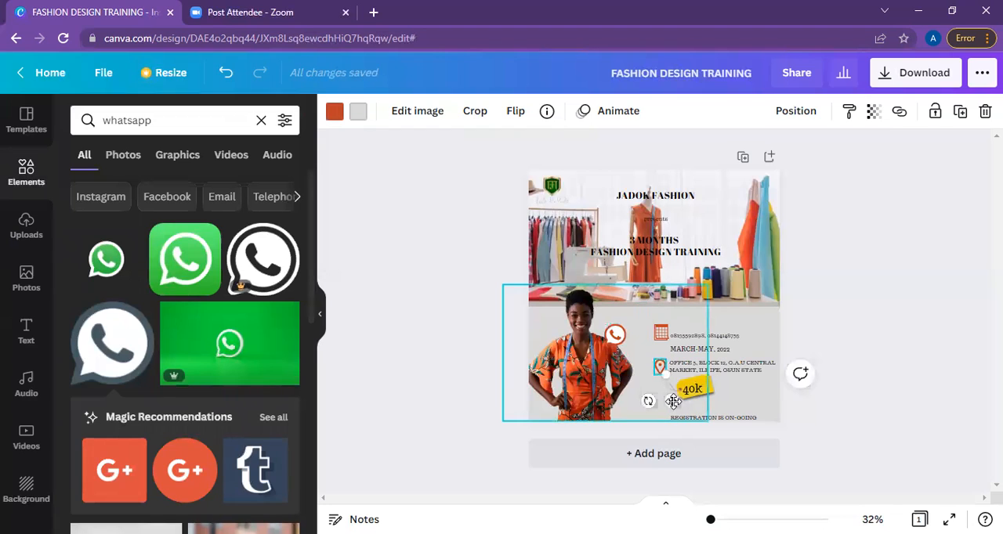
left_click_drag(673, 401, 673, 402)
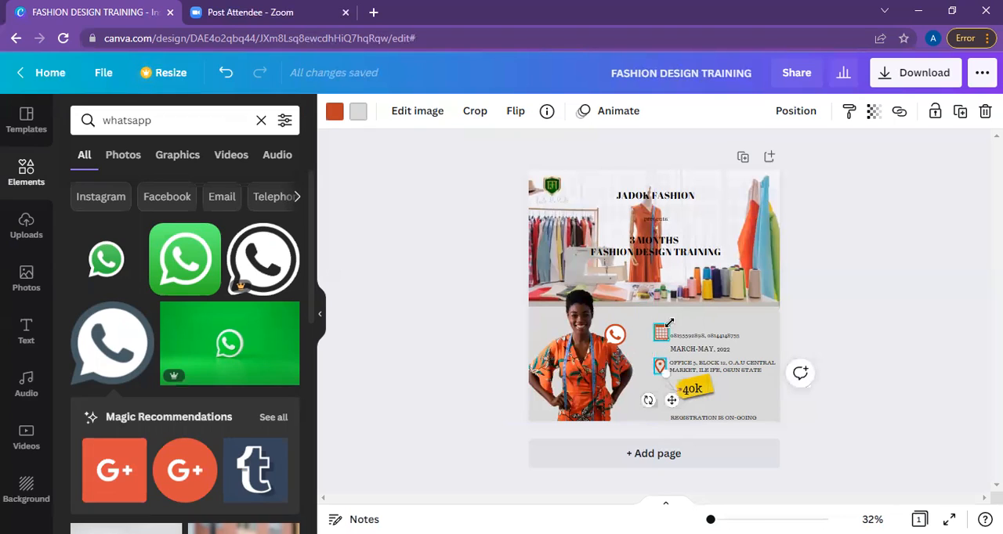
Shrink the calendar icon and move it down beside the March-May, 2022 date, above the location pin.
left_click(662, 332)
left_click_drag(666, 325, 664, 327)
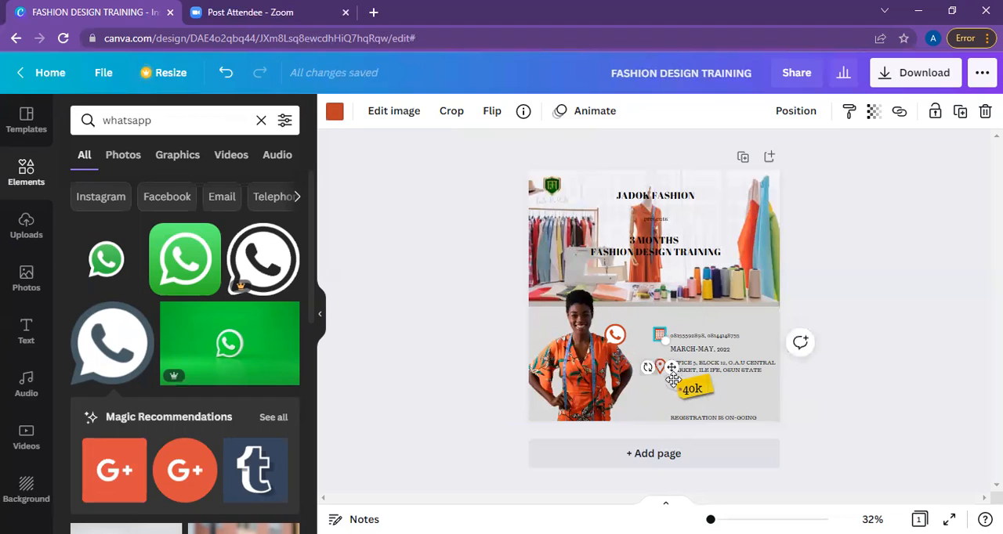
left_click_drag(673, 390, 670, 386)
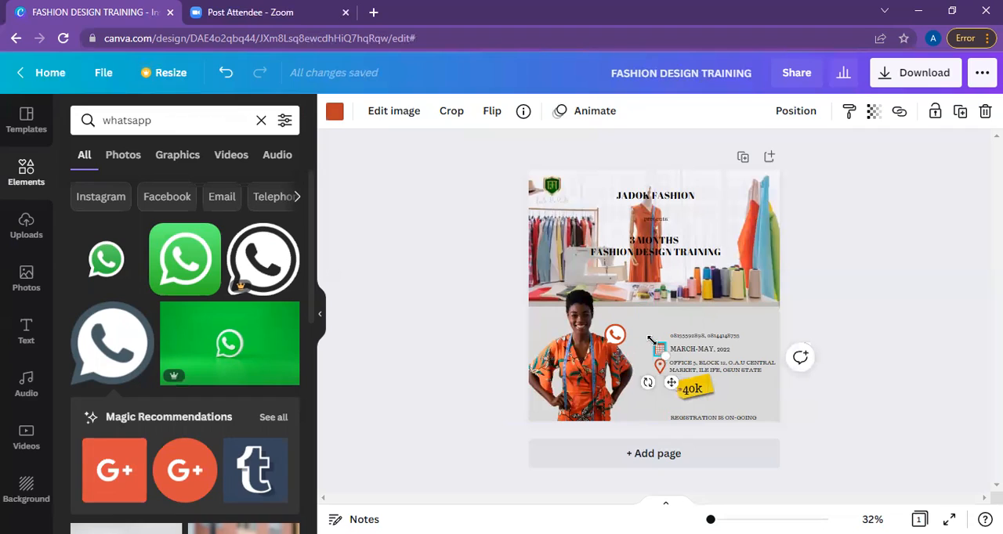
left_click_drag(647, 340, 654, 347)
Shrink the WhatsApp icon and place it beside the phone numbers, in line with the calendar and pin icons.
left_click(619, 338)
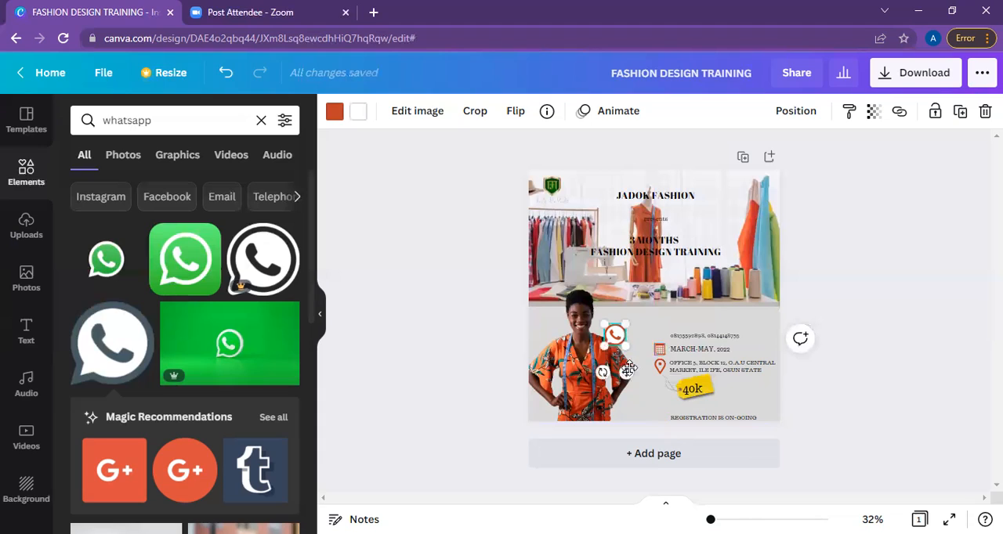
left_click_drag(643, 369, 658, 324)
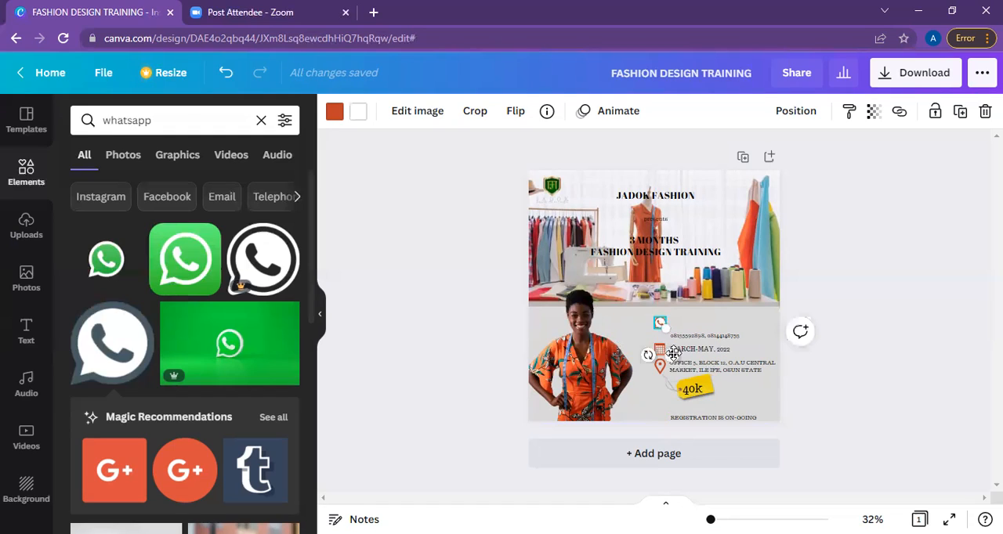
left_click_drag(671, 357, 673, 358)
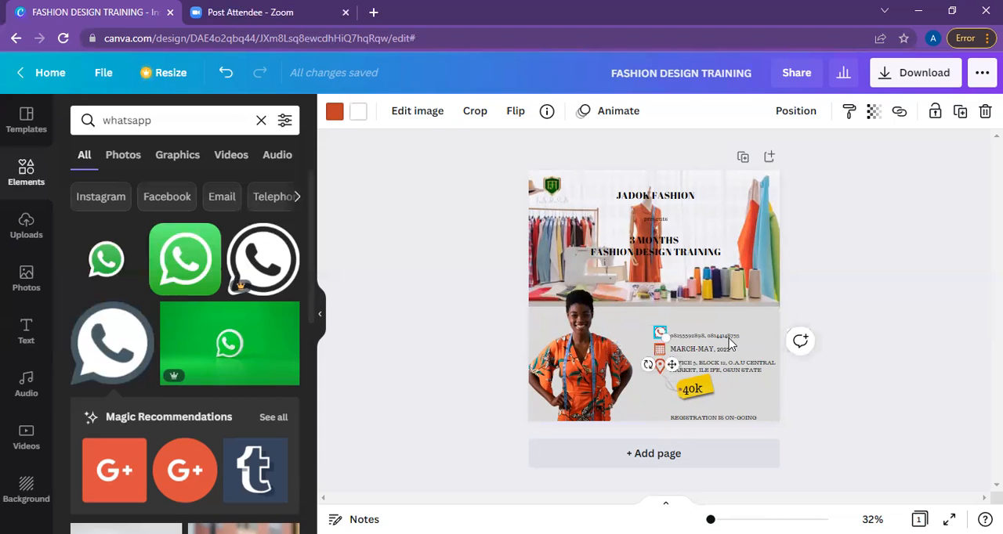
Set the phone number text in the Nova font, enlarge it to size 26.3, and nudge it level with the WhatsApp icon.
left_click(729, 343)
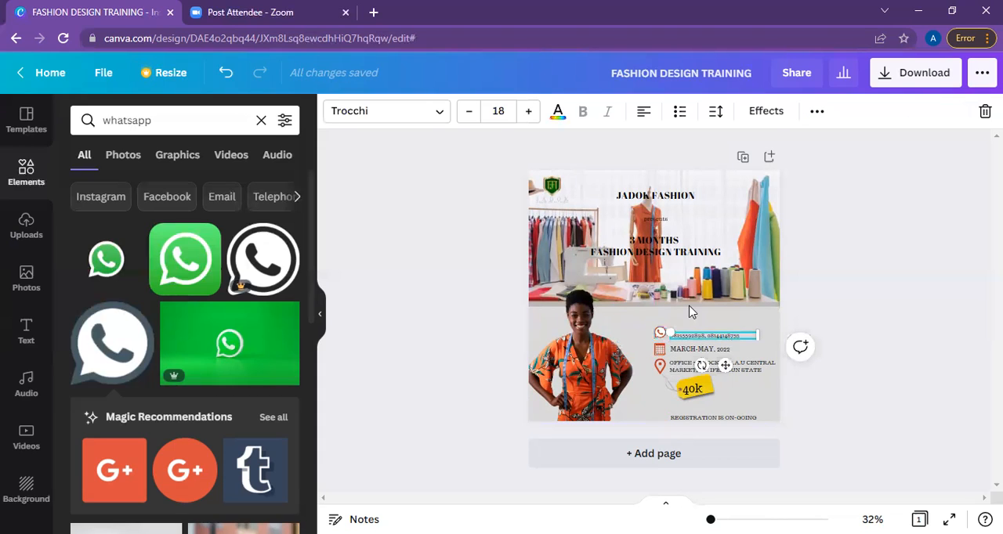
left_click(407, 124)
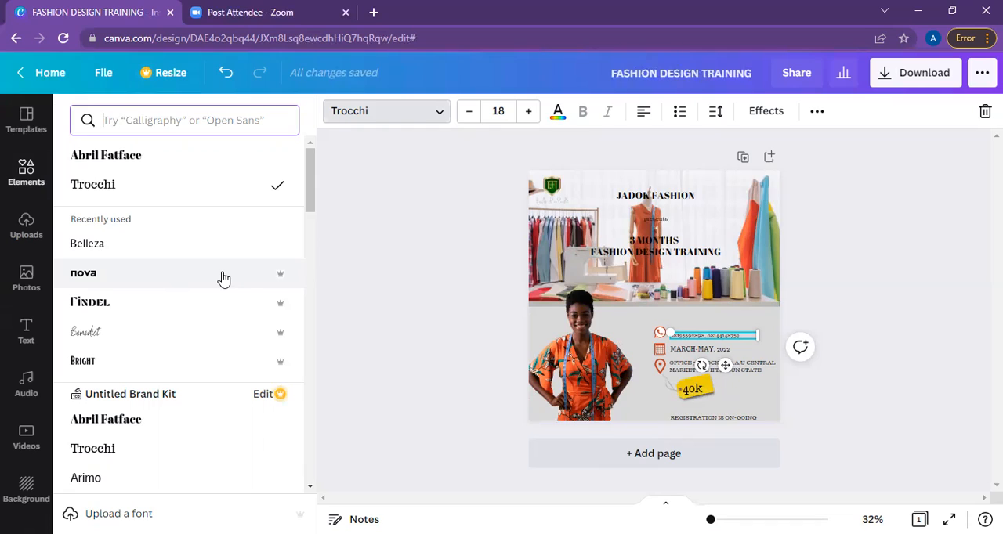
left_click(262, 280)
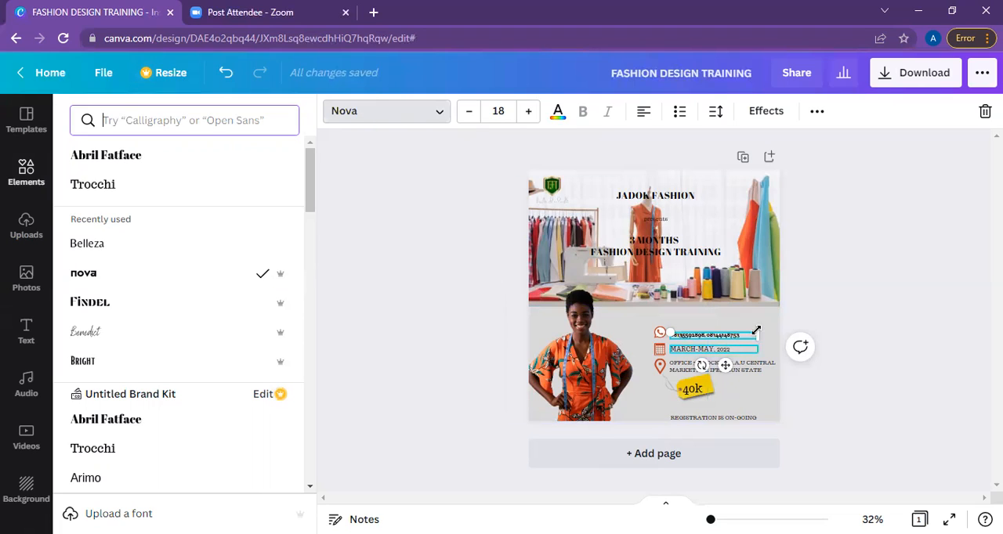
left_click_drag(772, 320, 834, 275)
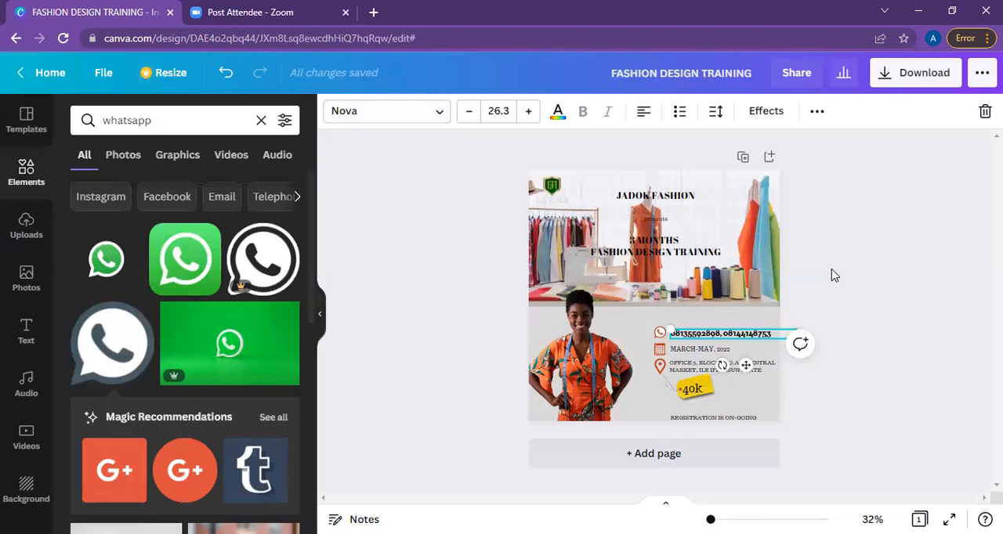
left_click(720, 340)
left_click(718, 335)
left_click_drag(720, 335, 717, 332)
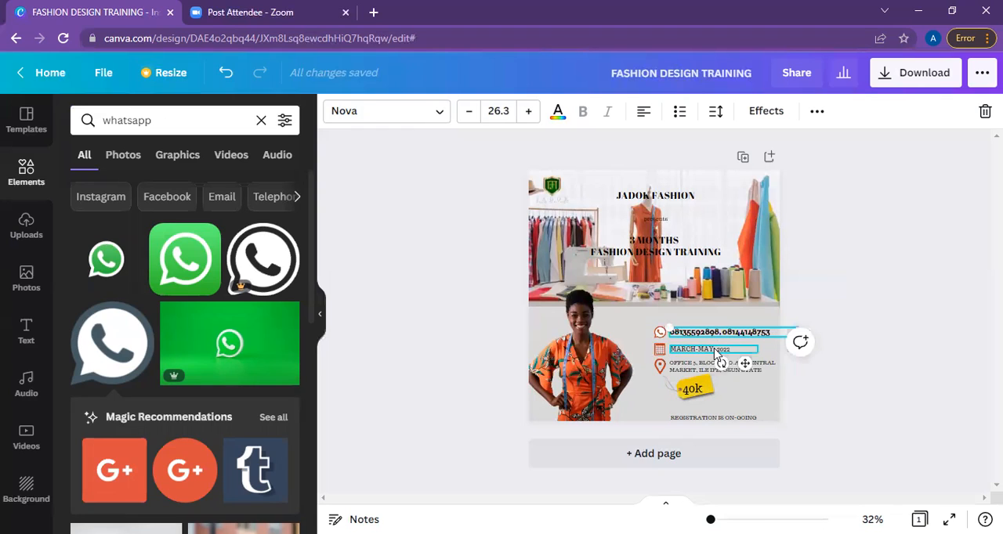
Change the March-May, 2022 date to the Nova font and enlarge it to suit the phone number line.
double_click(714, 351)
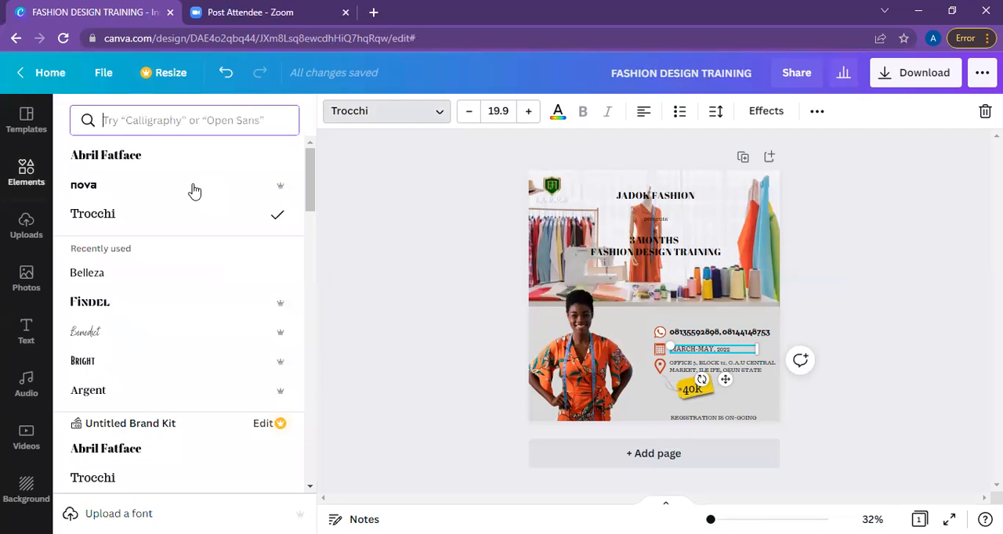
left_click(194, 191)
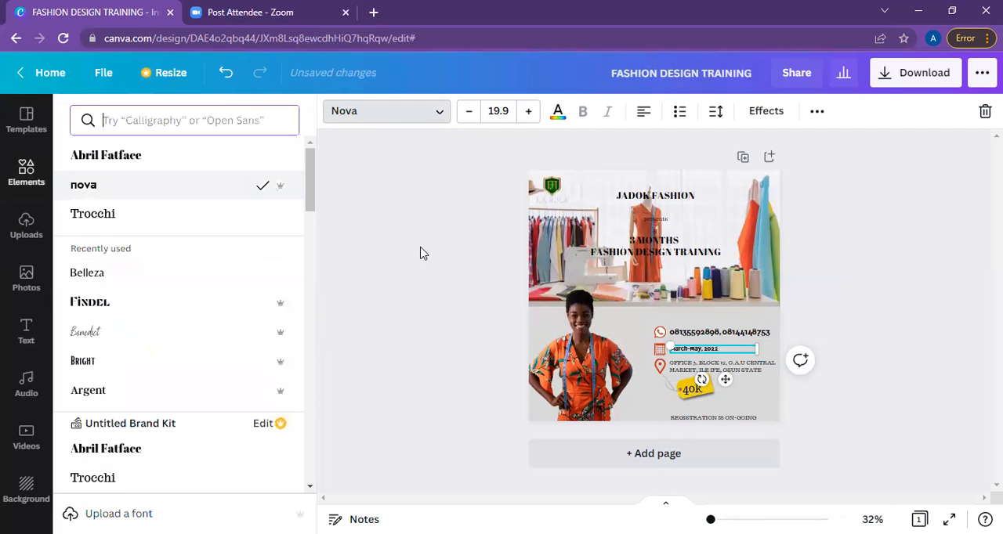
left_click_drag(760, 341, 814, 301)
Set the venue address text in the Nova font.
left_click(755, 373)
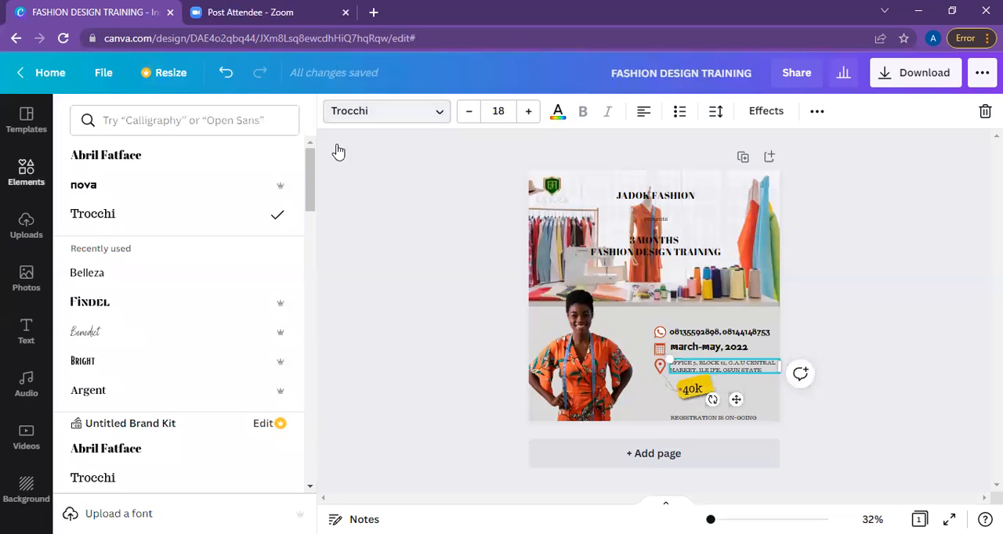
left_click(373, 117)
left_click(373, 114)
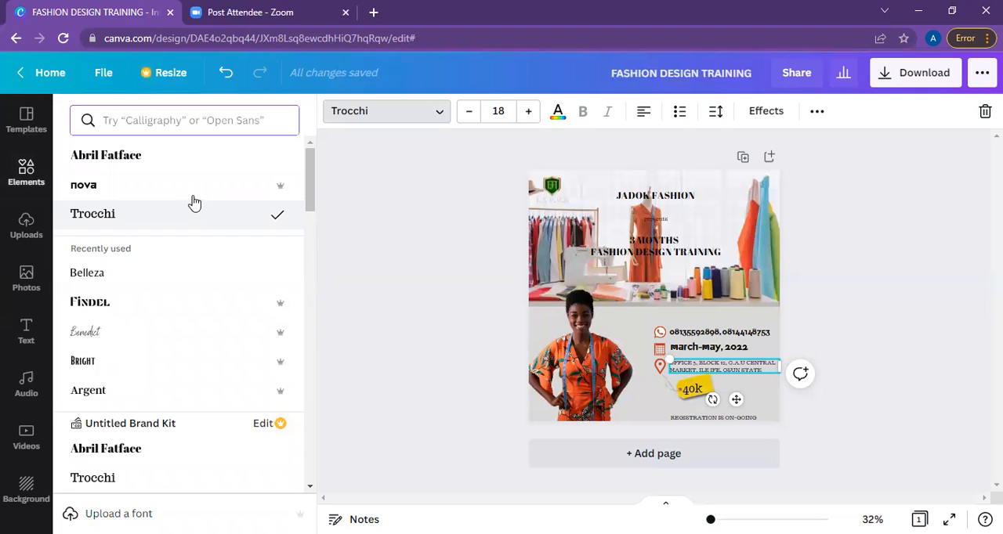
left_click(194, 202)
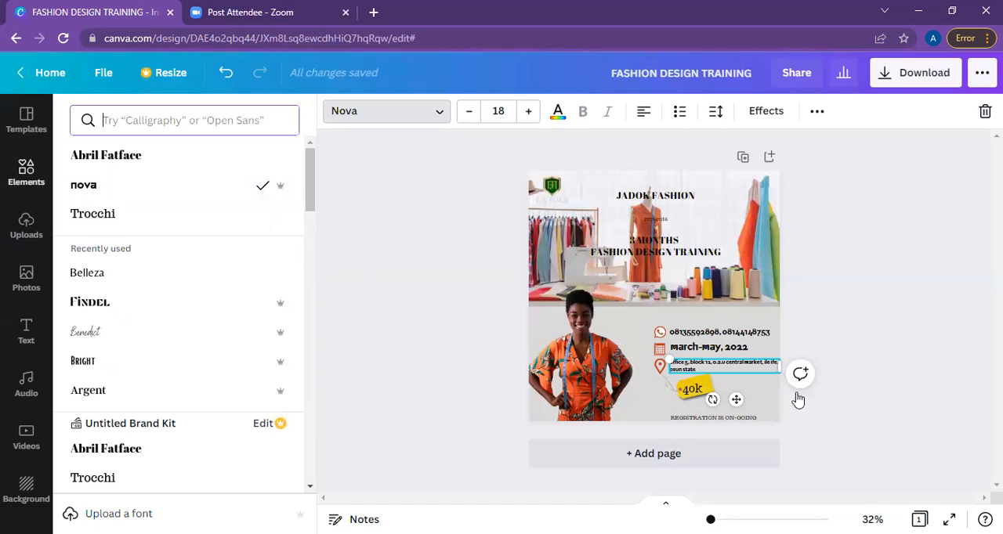
Enlarge the address text to size 27.9 and adjust its box width to wrap over three lines within the page.
left_click_drag(779, 373, 831, 432)
left_click_drag(829, 373, 748, 391)
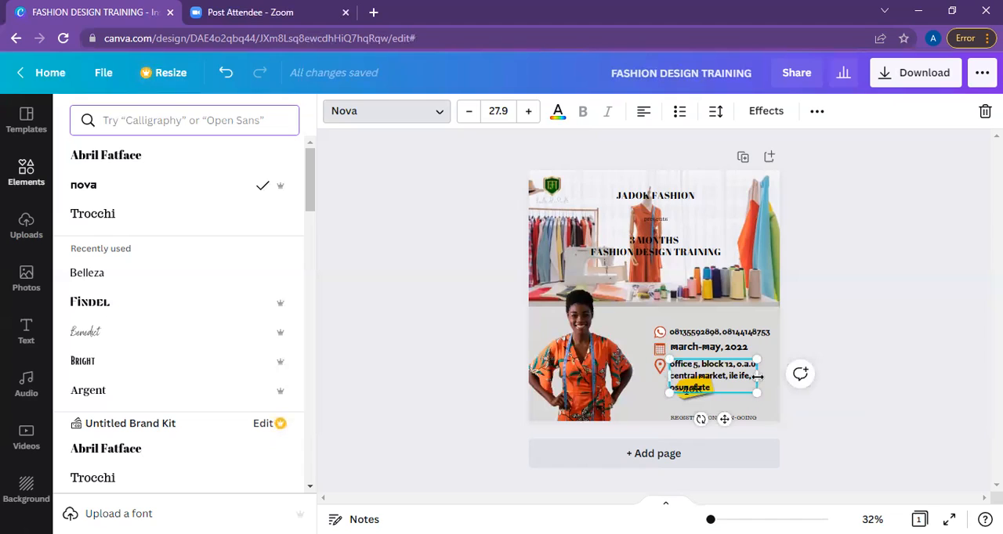
mouse_move(768, 377)
left_mouse_down()
mouse_move(786, 377)
mouse_move(768, 378)
left_mouse_up()
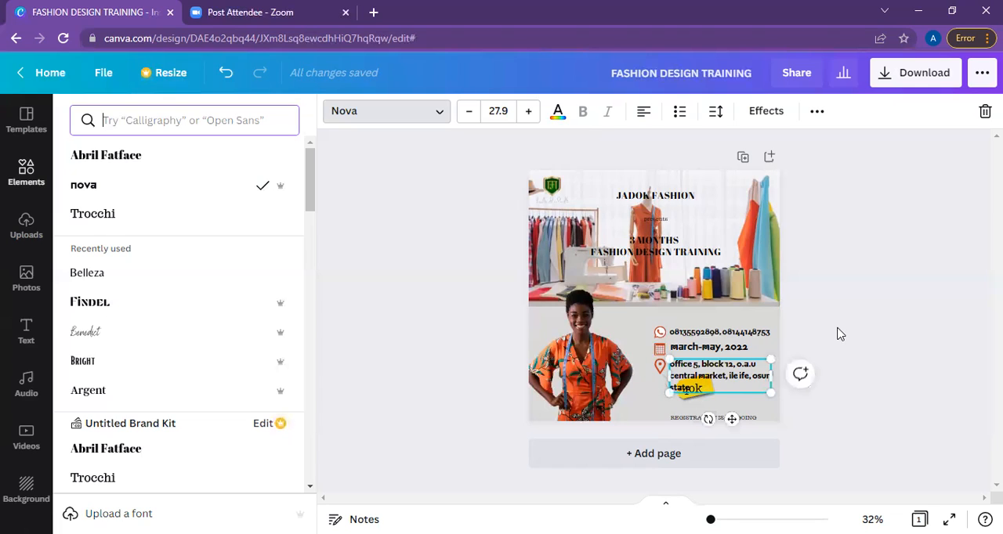
key("Escape")
key("Escape")
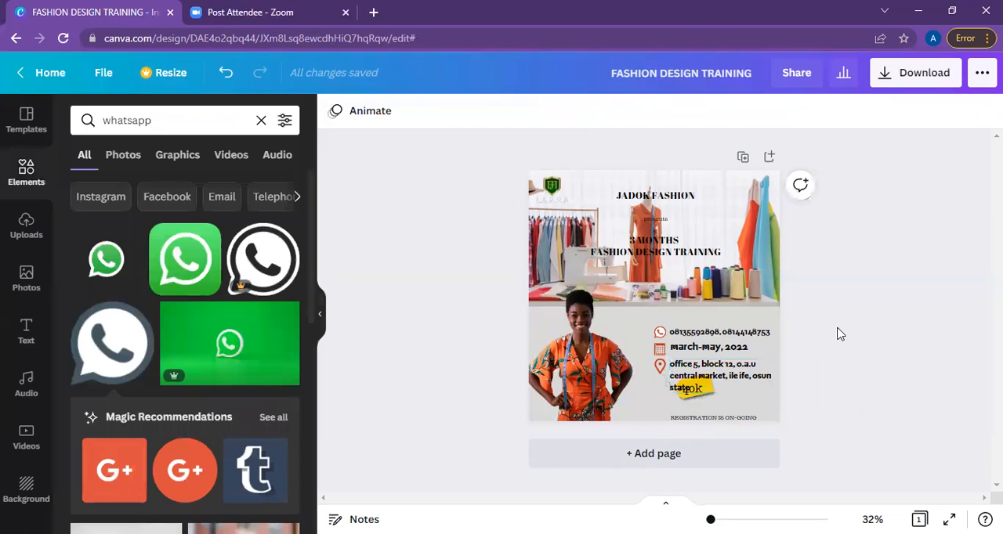
Try the Belleza font on the venue address text.
left_click(735, 381)
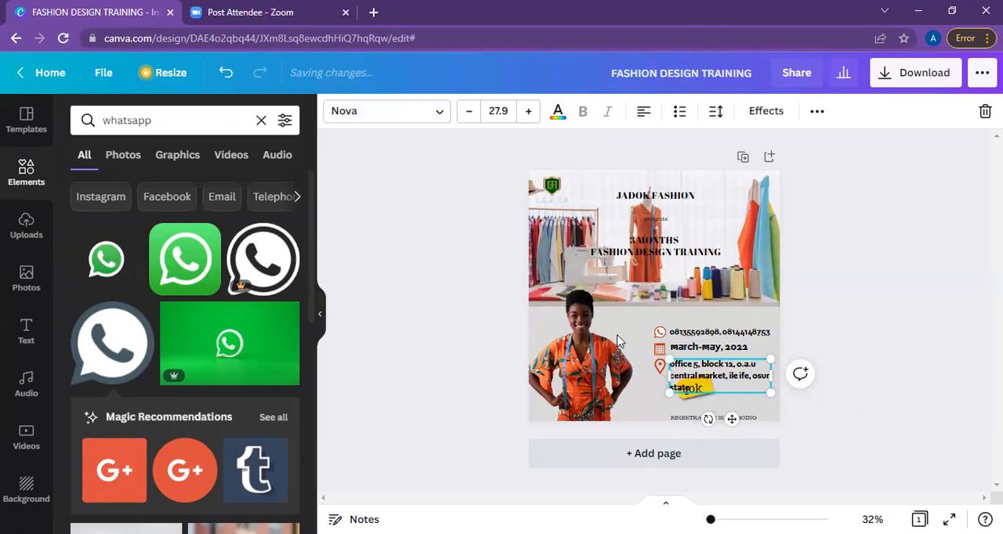
left_click(442, 114)
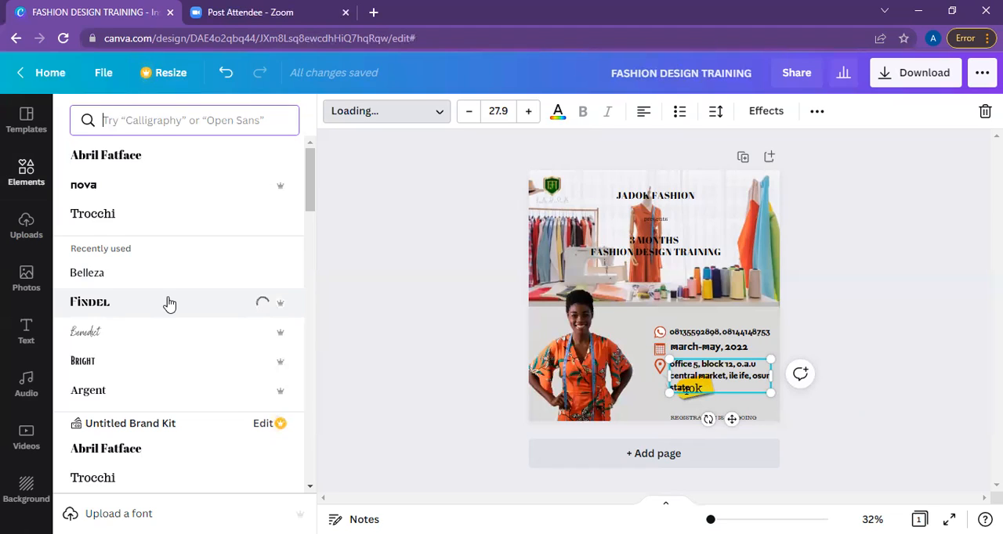
left_click(221, 281)
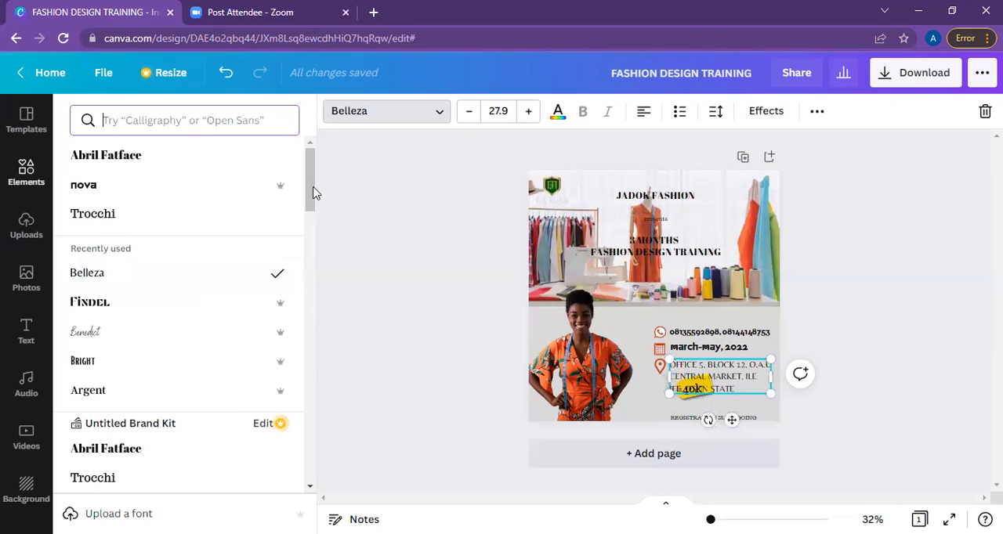
Set the venue address in the popular font Code Pro, reduce it to size 25.7, and position it beside the location pin.
left_click_drag(313, 217, 311, 228)
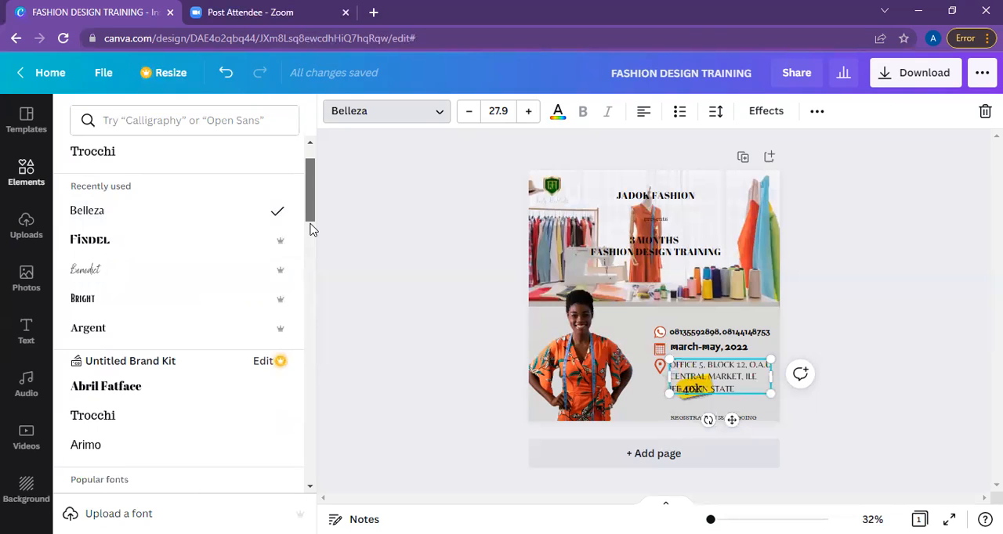
scroll(310, 229, "down", 2)
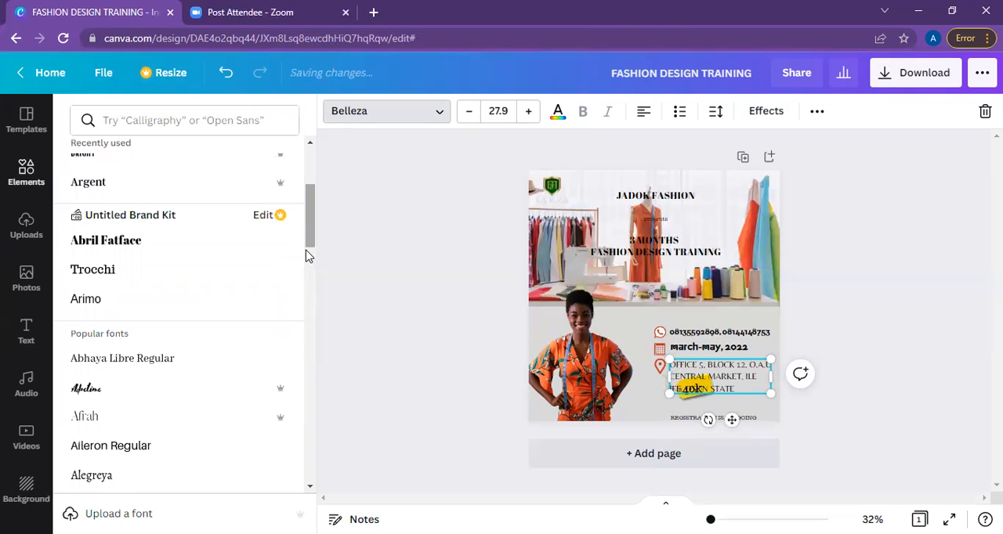
scroll(308, 281, "down", 2)
scroll(308, 281, "down", 2)
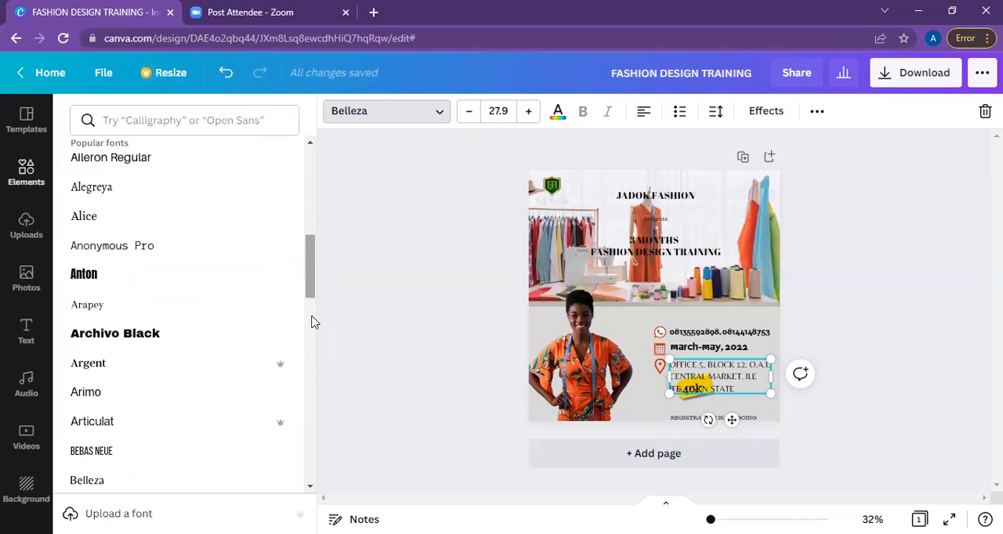
scroll(313, 325, "down", 3)
scroll(315, 344, "down", 2)
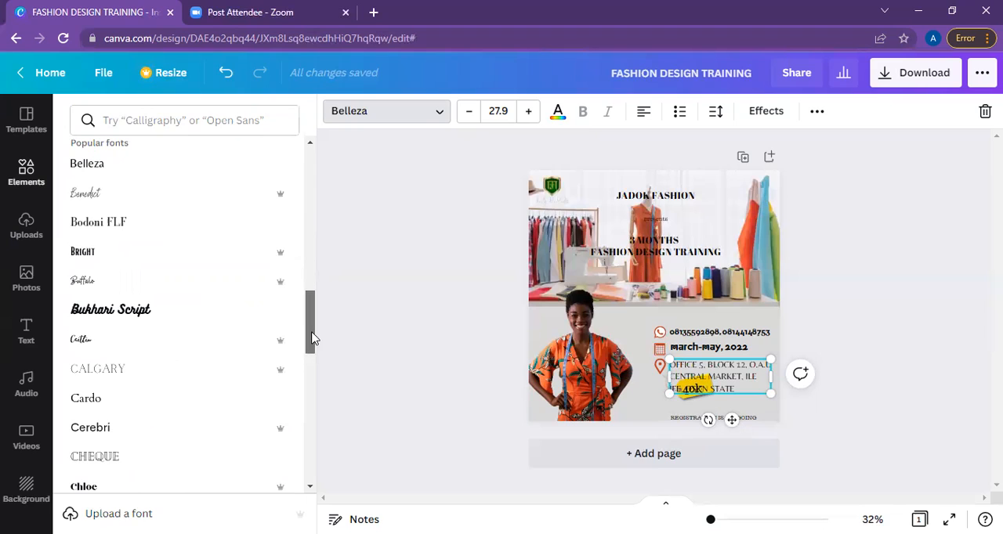
scroll(312, 339, "down", 1)
left_click(181, 435)
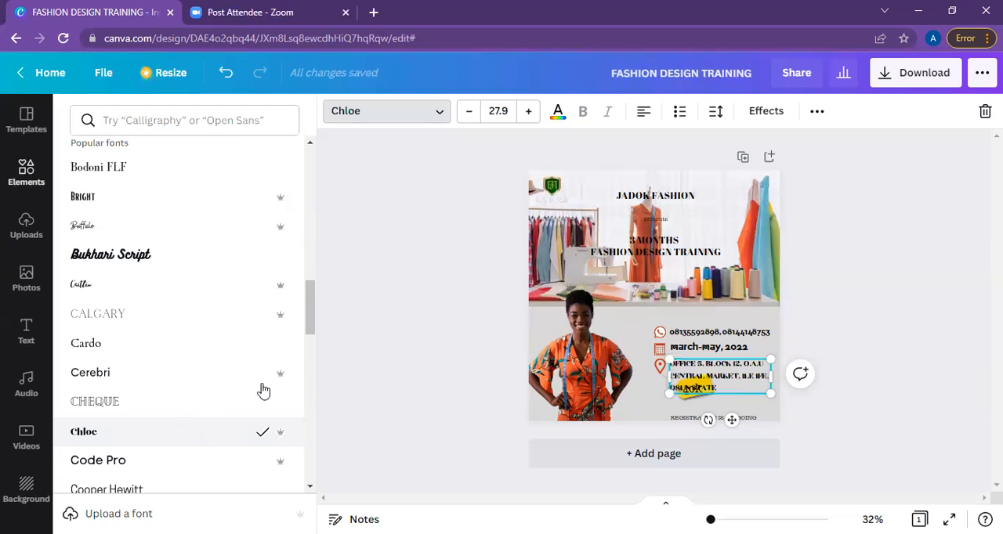
left_click(217, 469)
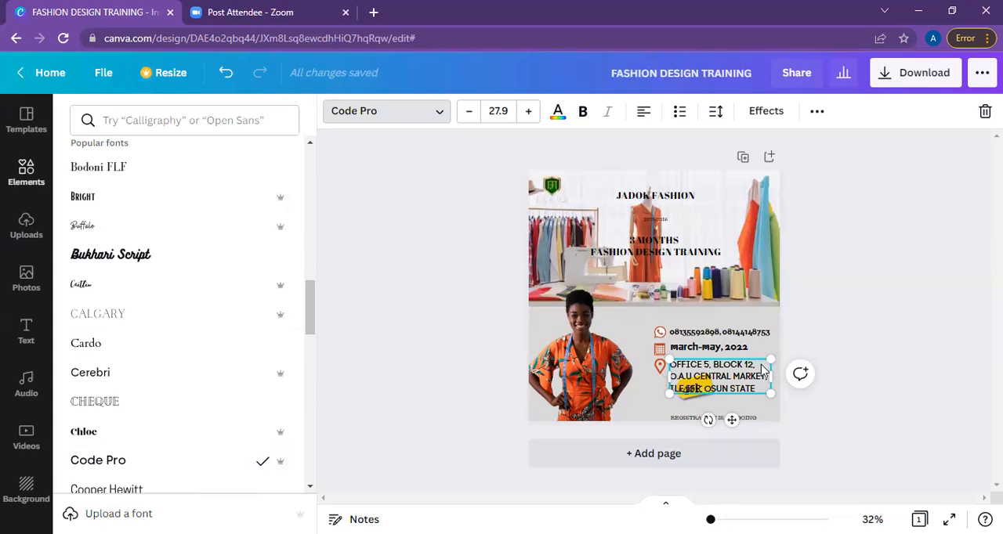
left_click_drag(758, 365, 734, 375)
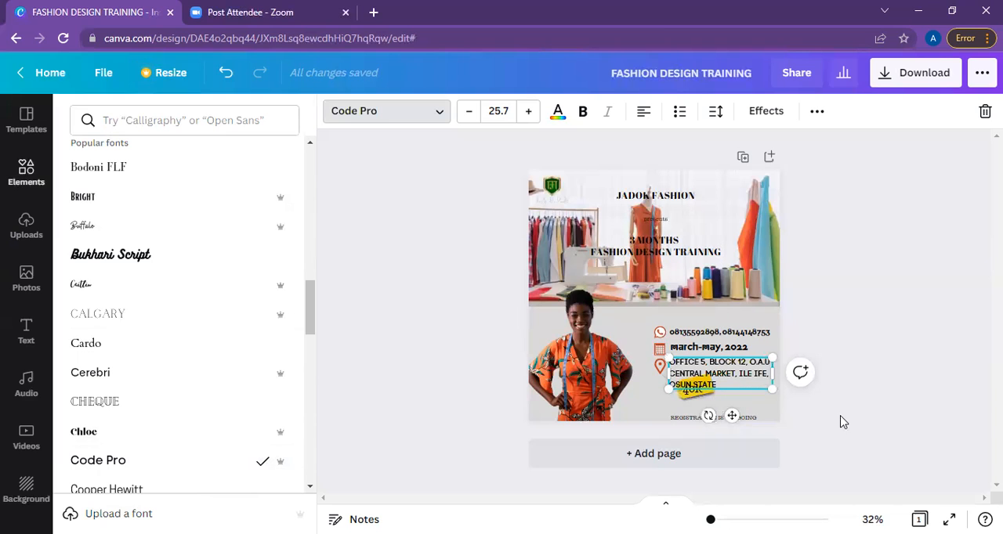
Change the March-May, 2022 date to the Code Pro font.
left_click(744, 352)
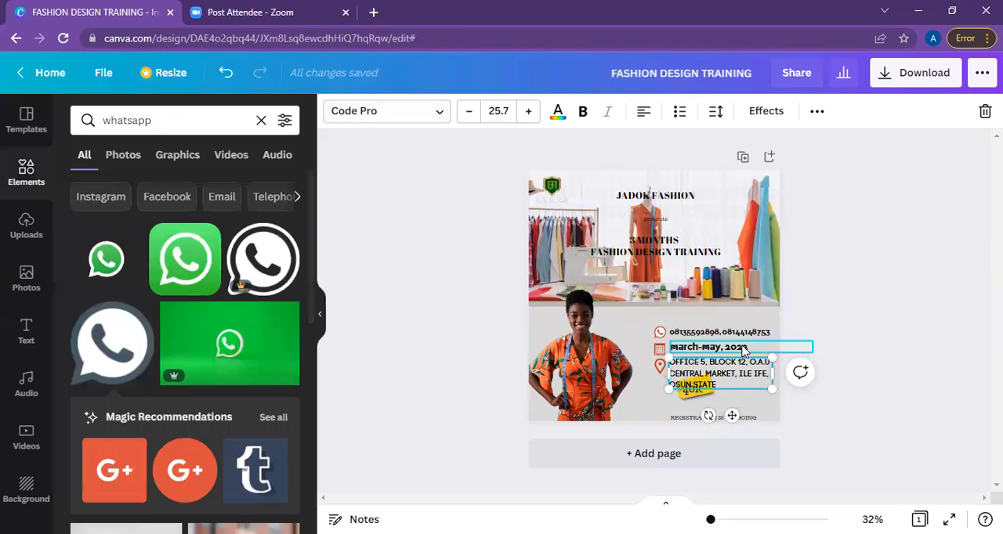
left_click(744, 351)
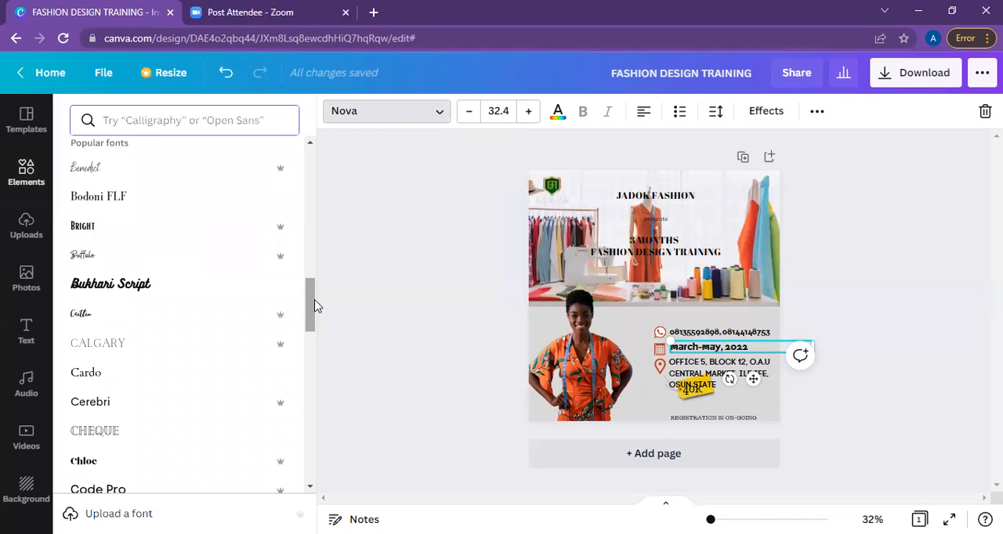
left_click(210, 492)
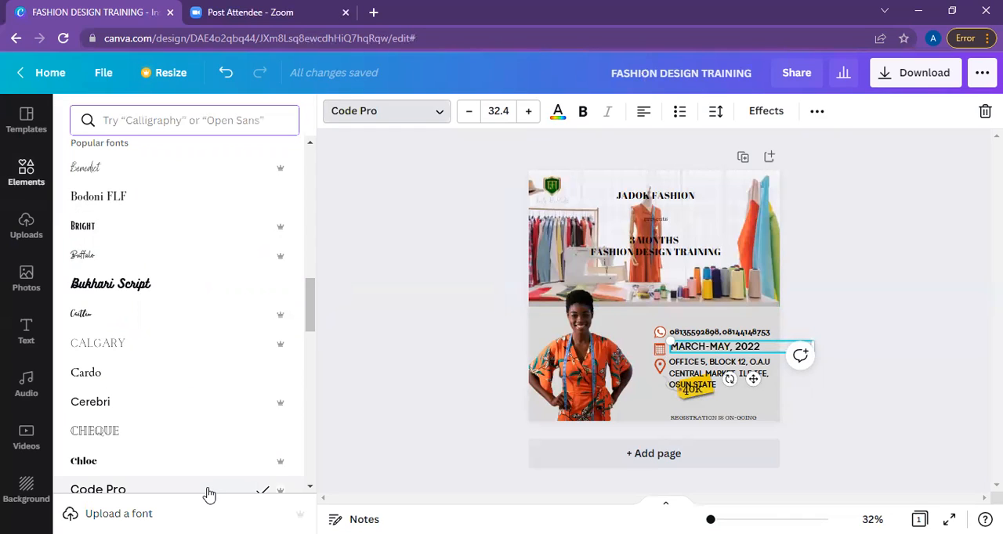
Change the phone number text to the Code Pro font to match the date and address.
left_click(718, 333)
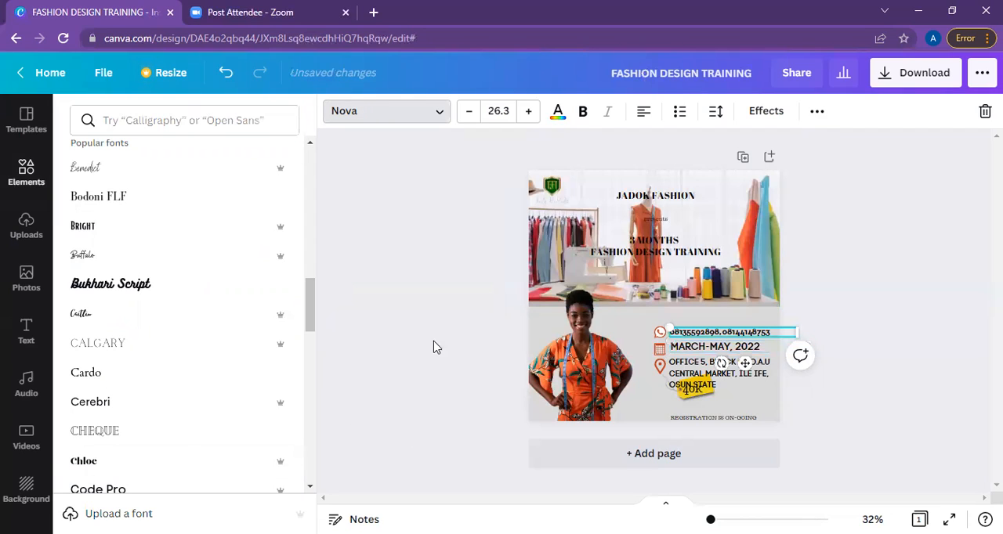
left_click_drag(306, 307, 311, 150)
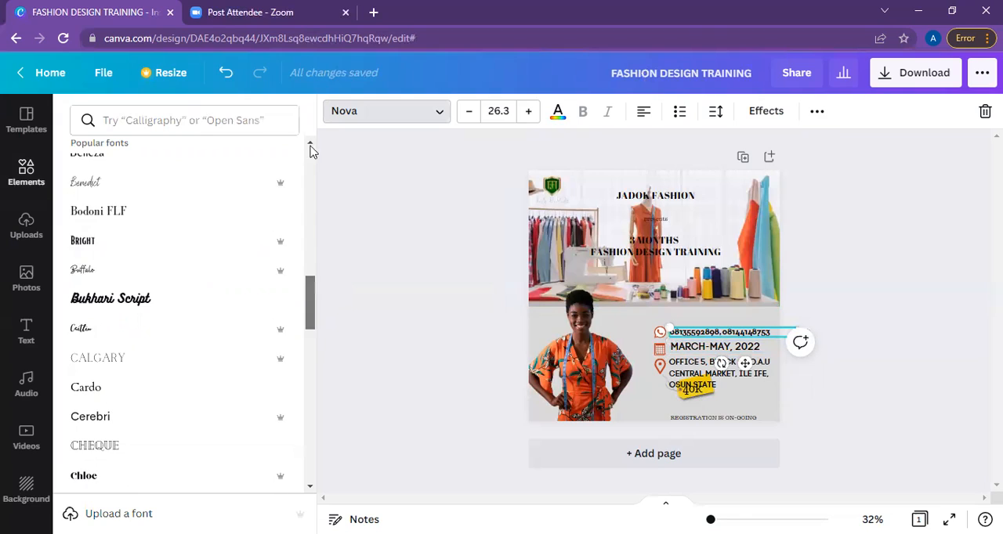
left_click(201, 186)
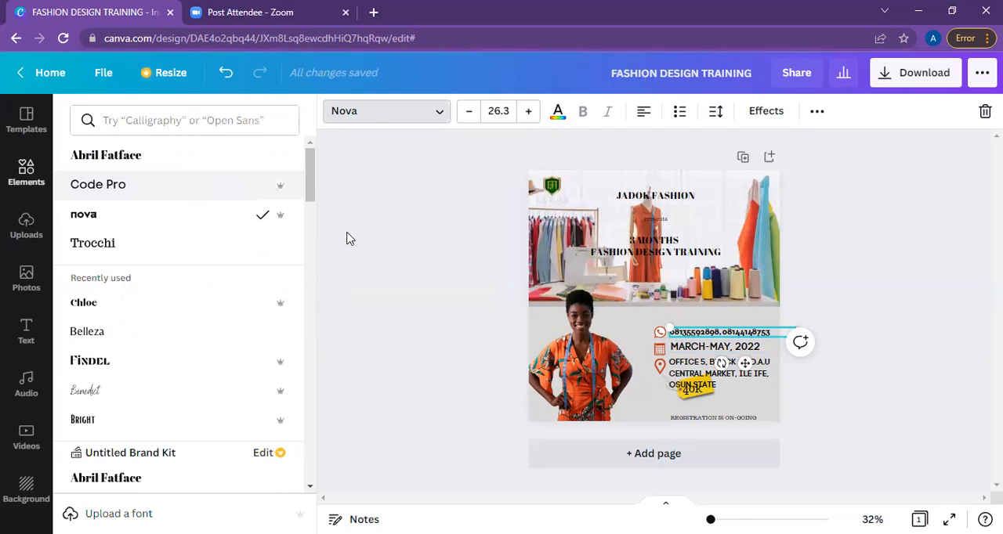
Reduce the March-May, 2022 date to size 29 and dismiss the comment box.
left_click(744, 353)
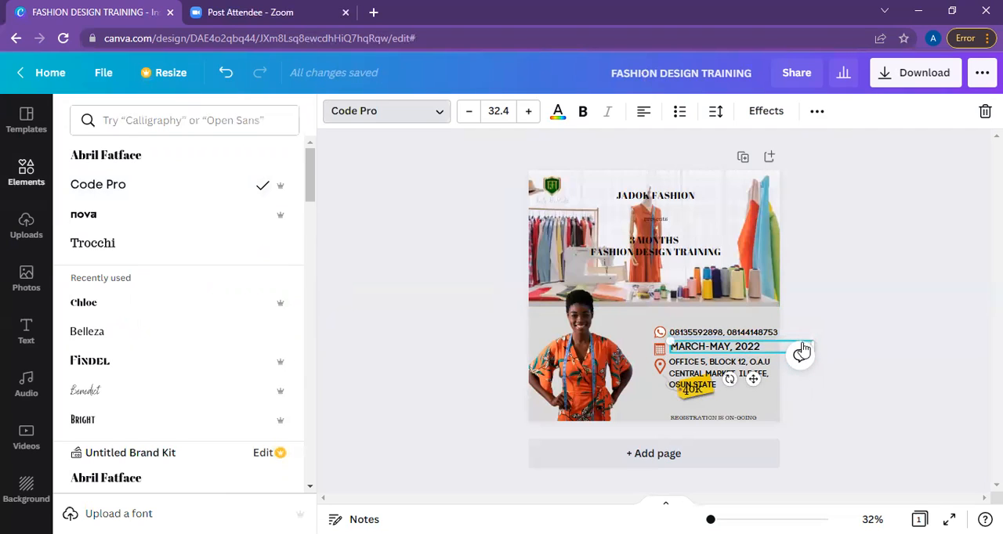
left_click_drag(801, 342, 800, 352)
left_click(800, 357)
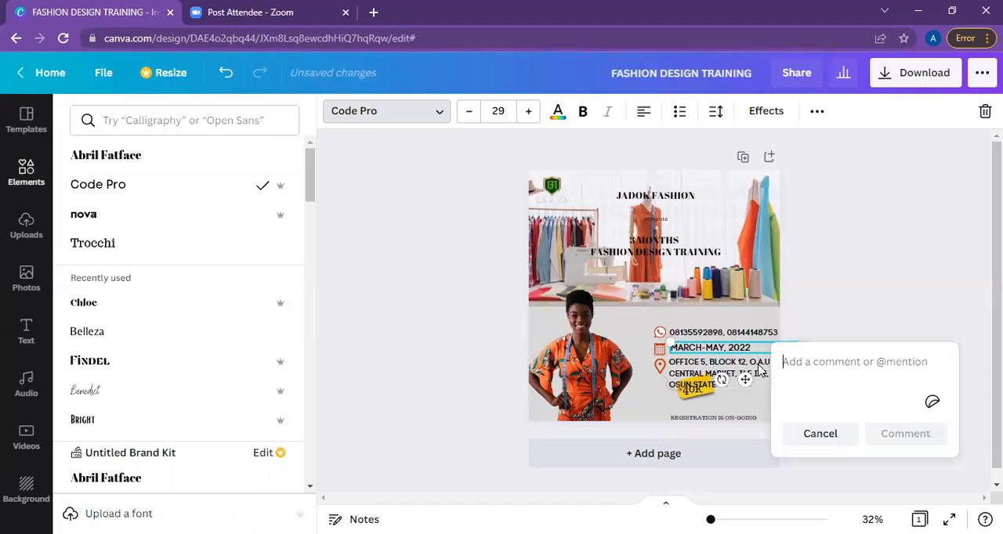
left_click(760, 370)
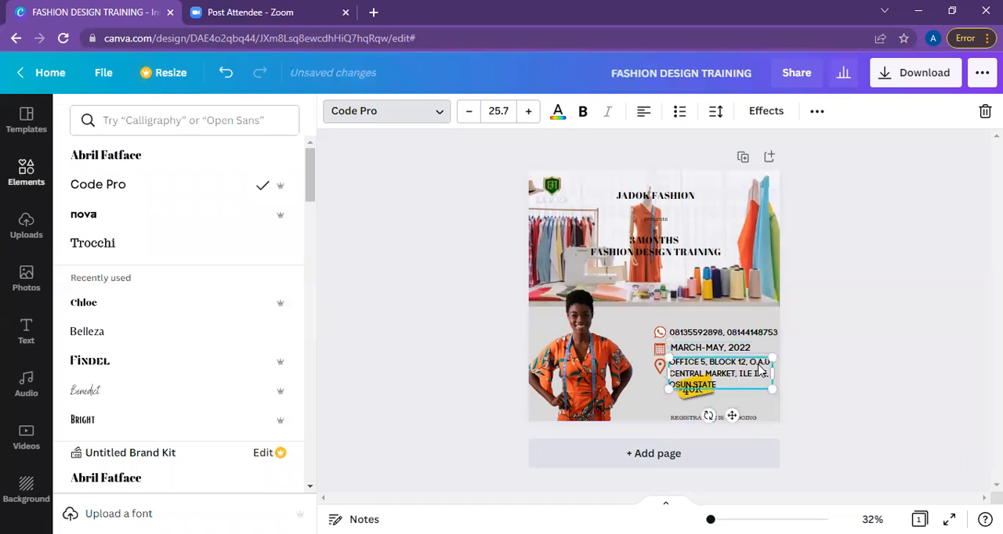
left_click(700, 400)
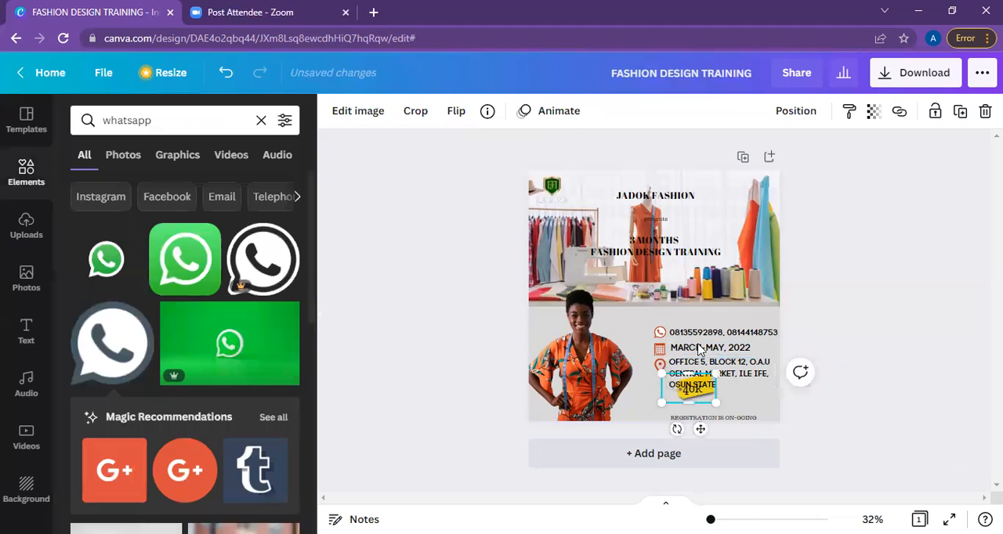
left_click(657, 329)
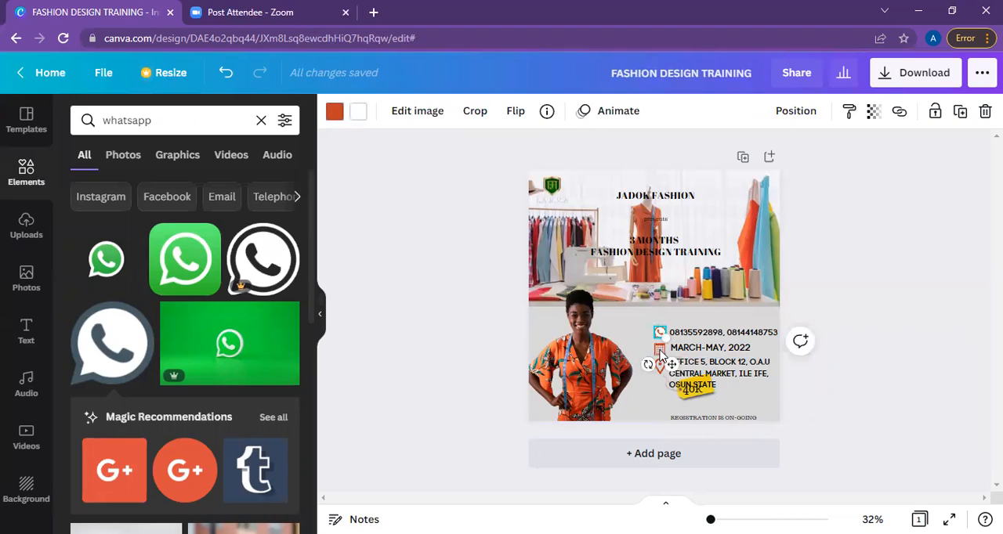
left_click(660, 352)
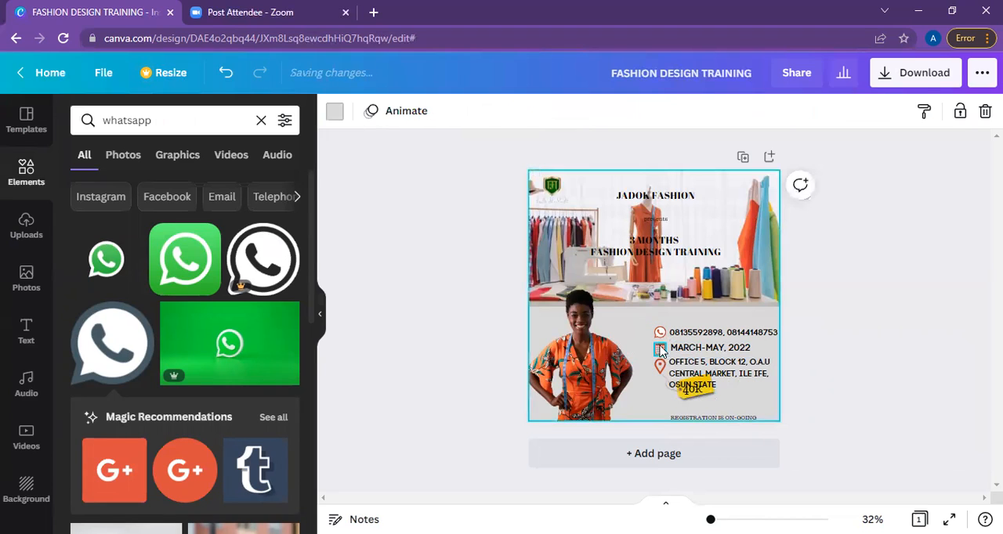
left_click(659, 336)
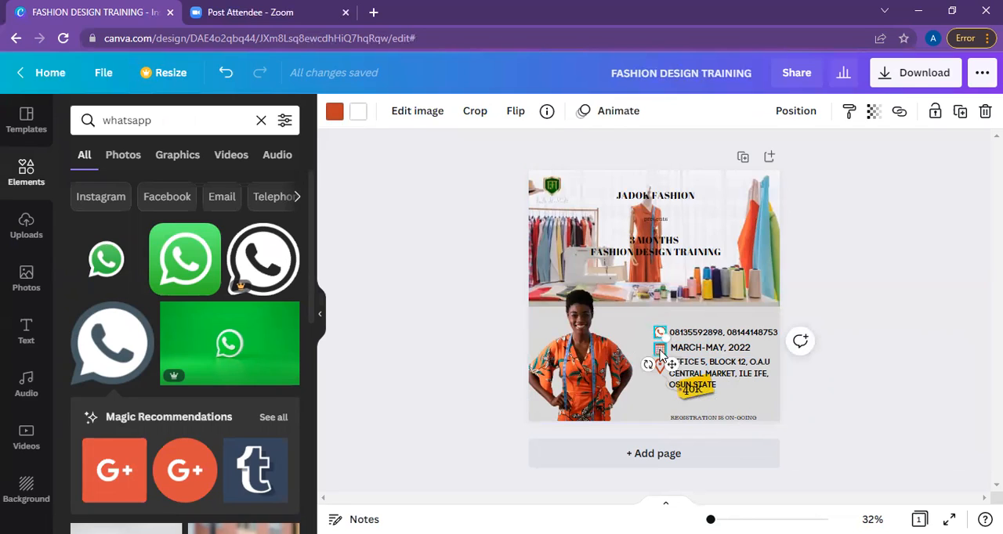
left_click(660, 352)
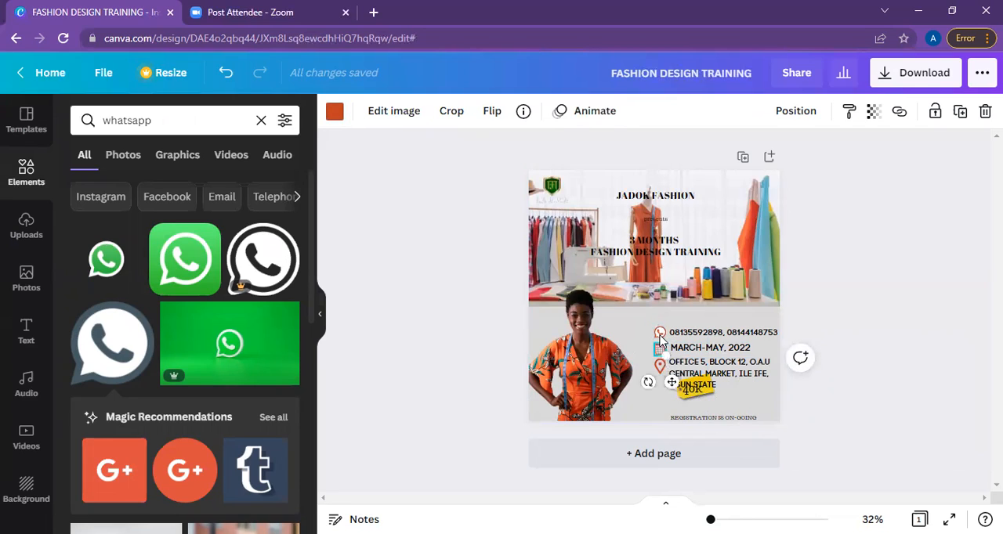
left_click(832, 303)
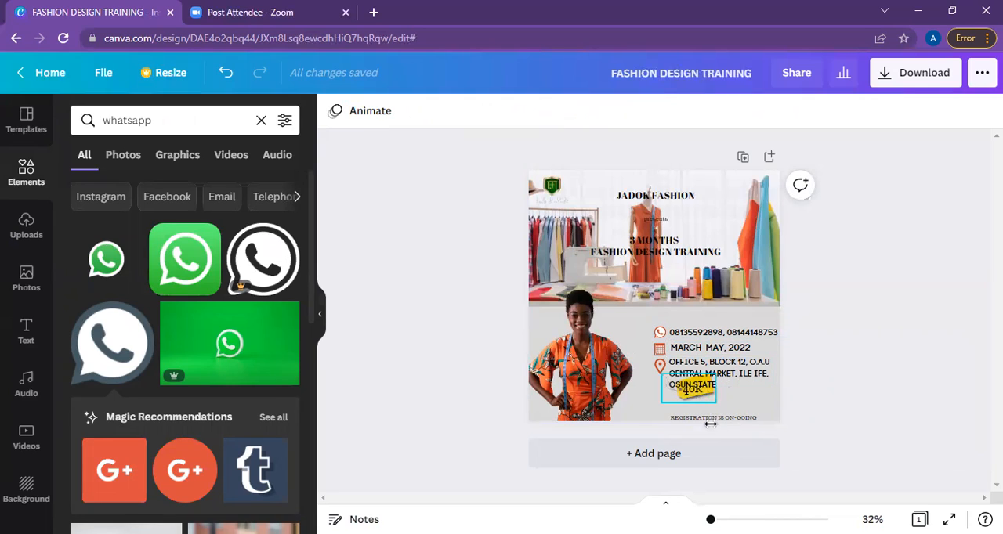
Move the yellow price tag and its 40k text down below the address, just above the registration line.
mouse_move(710, 384)
left_mouse_down()
mouse_move(710, 412)
mouse_move(708, 399)
left_mouse_up()
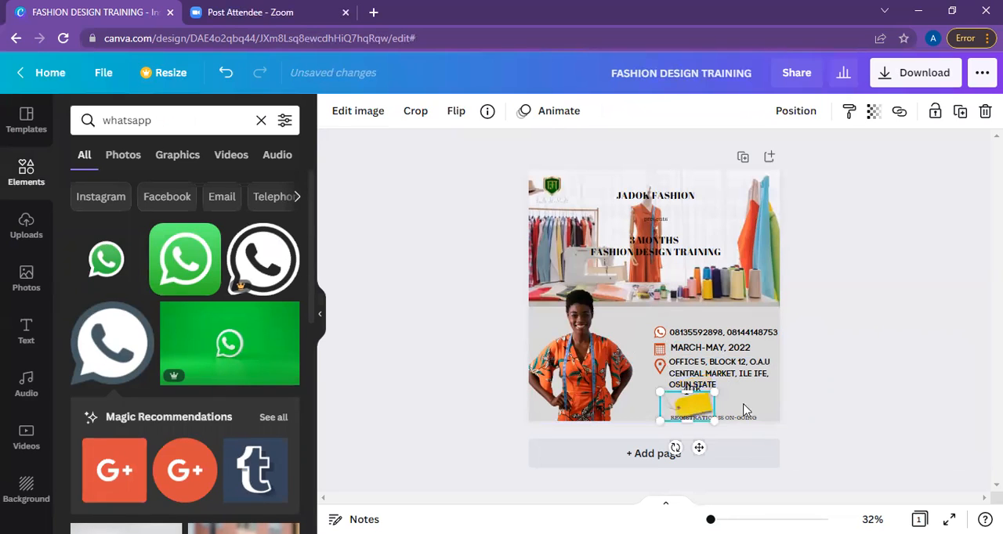
left_click(745, 410)
left_click_drag(693, 388, 694, 401)
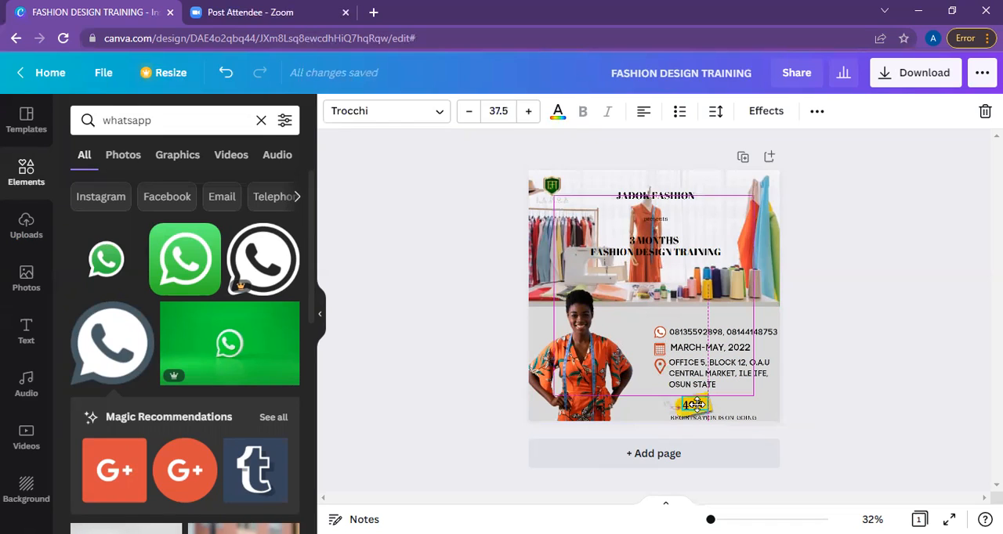
left_click(833, 400)
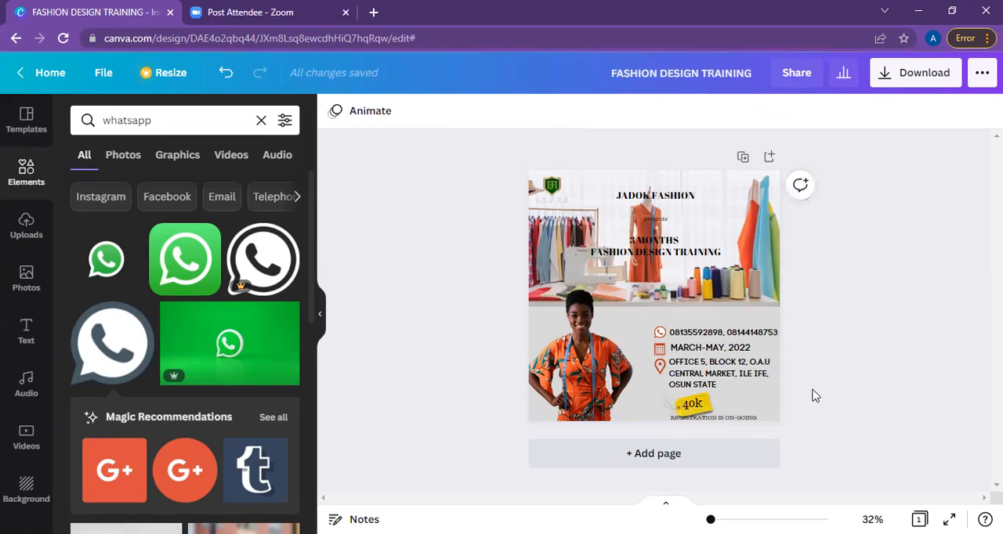
Set the transparency of the sewing studio background photo to 86.
left_click(664, 201)
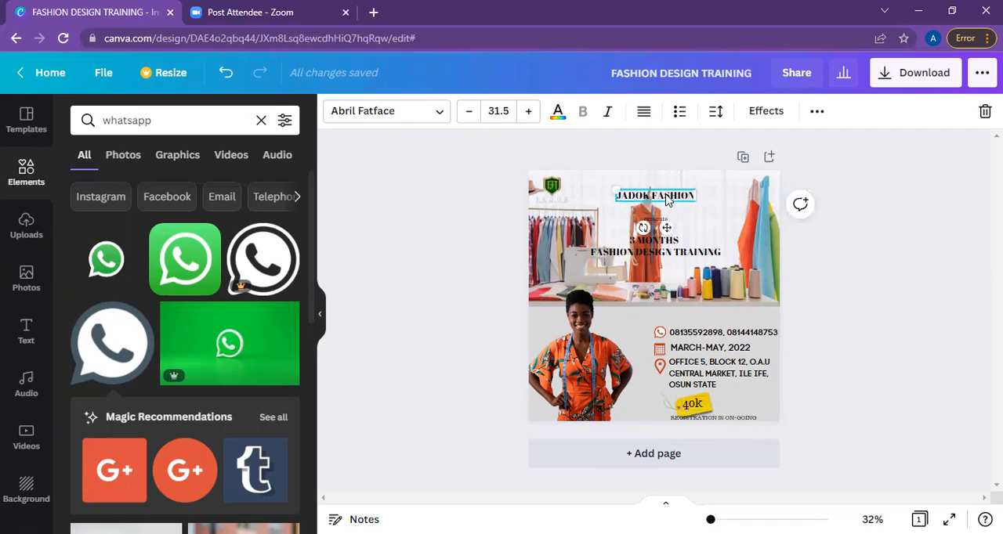
left_click(748, 213)
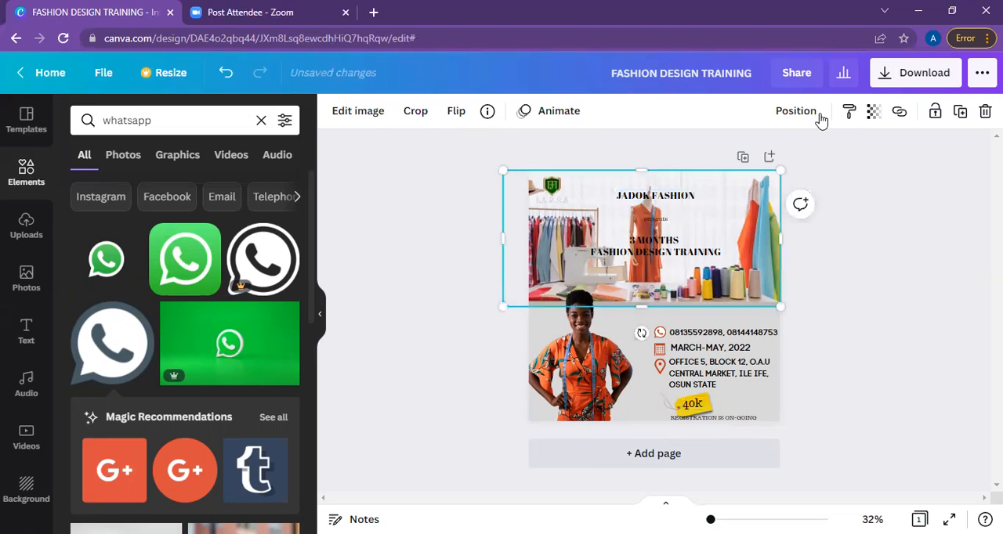
left_click(873, 111)
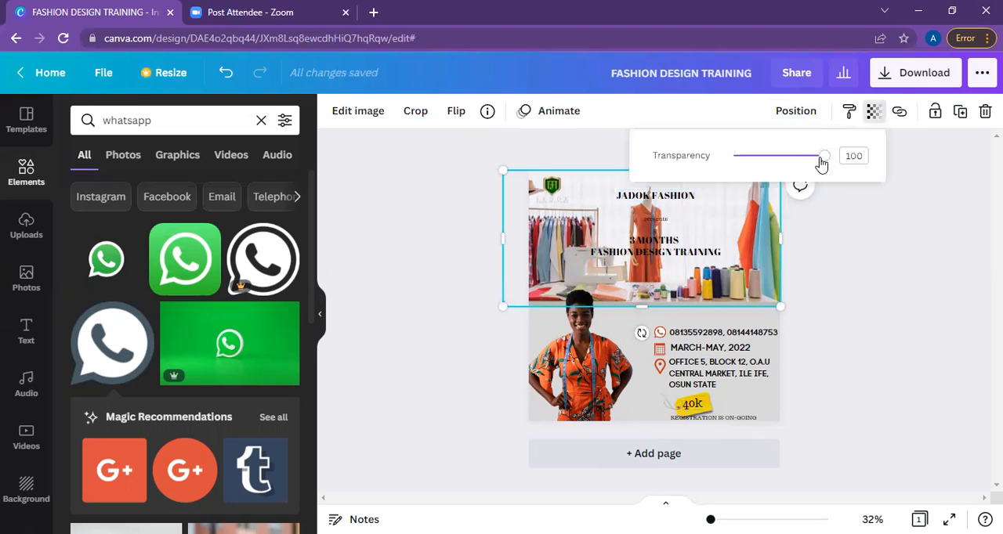
left_click_drag(808, 165, 805, 164)
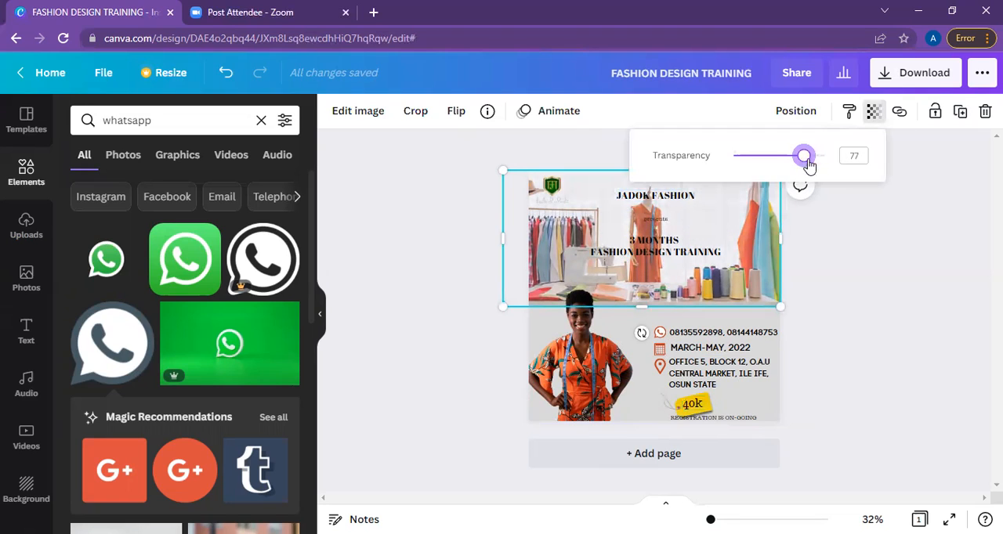
left_click(812, 160)
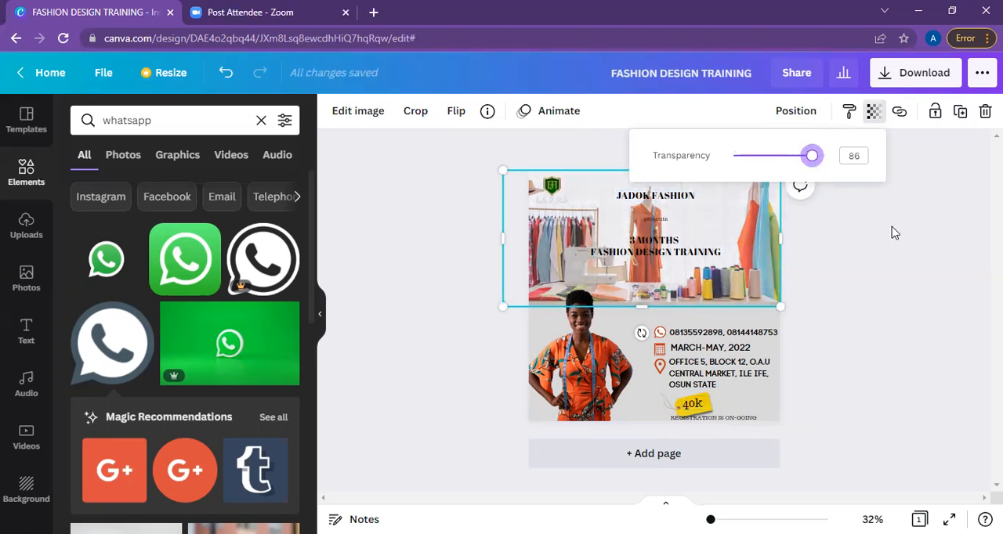
Select the "presents" line under JADOK FASHION and open its font choices.
left_click(670, 237)
left_click(658, 220)
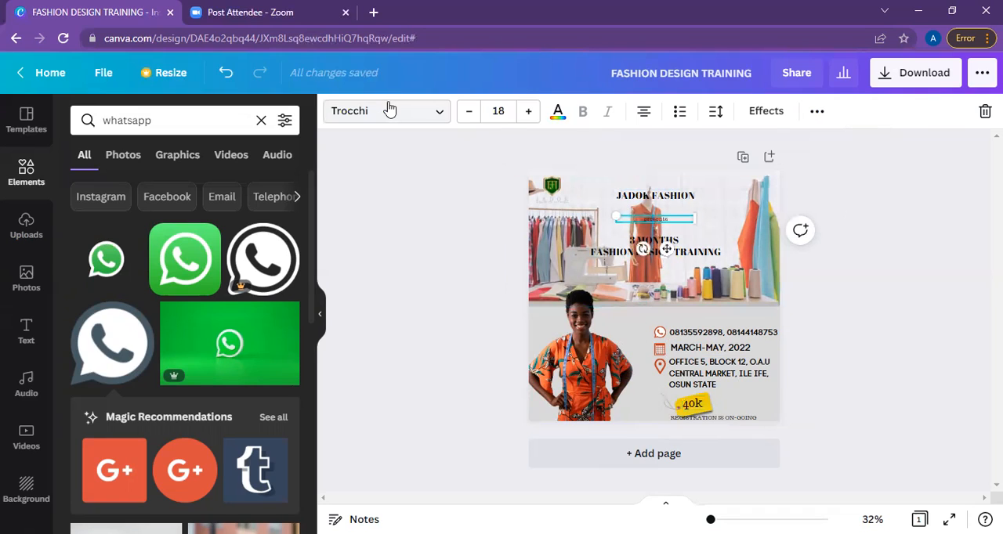
left_click(389, 110)
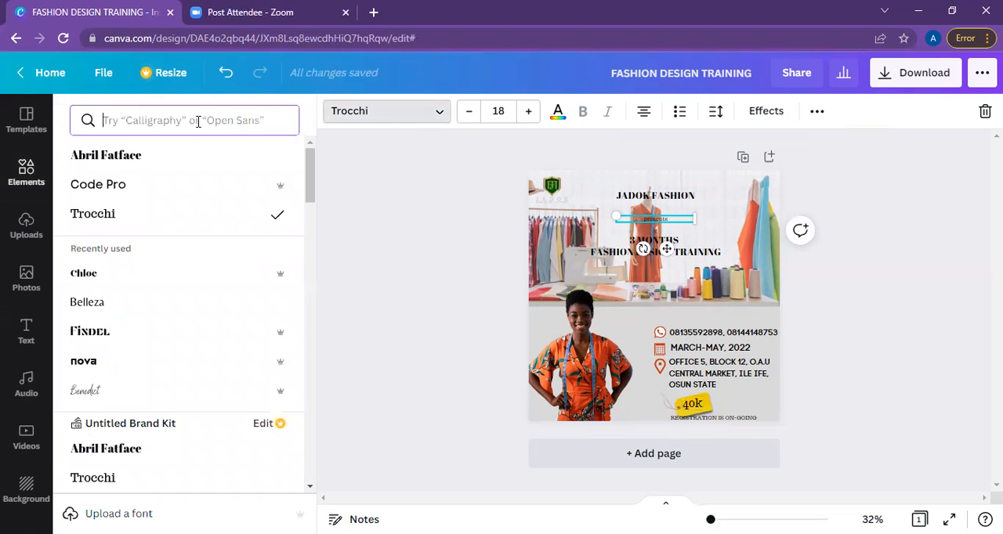
type("curve")
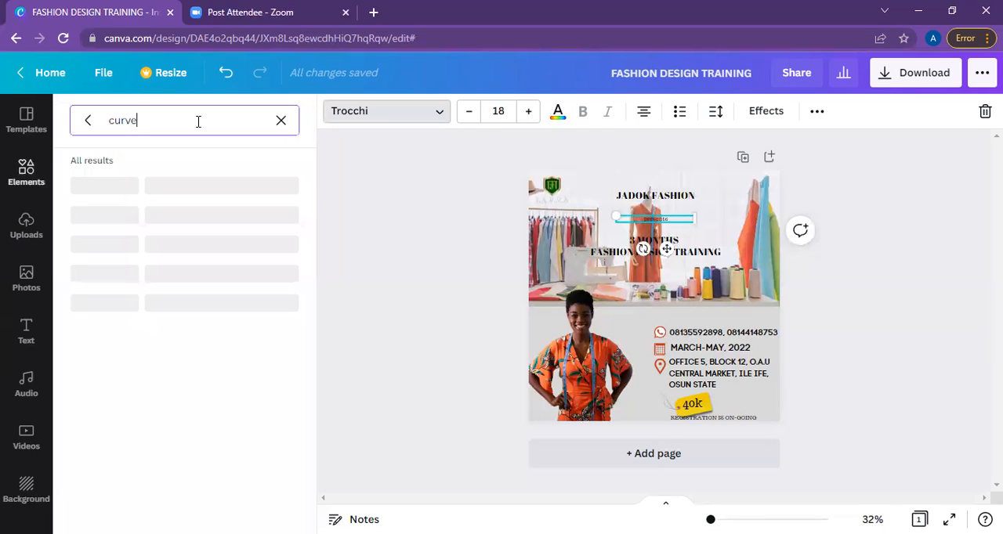
key("BackSpace")
key("BackSpace")
key("BackSpace")
key("BackSpace")
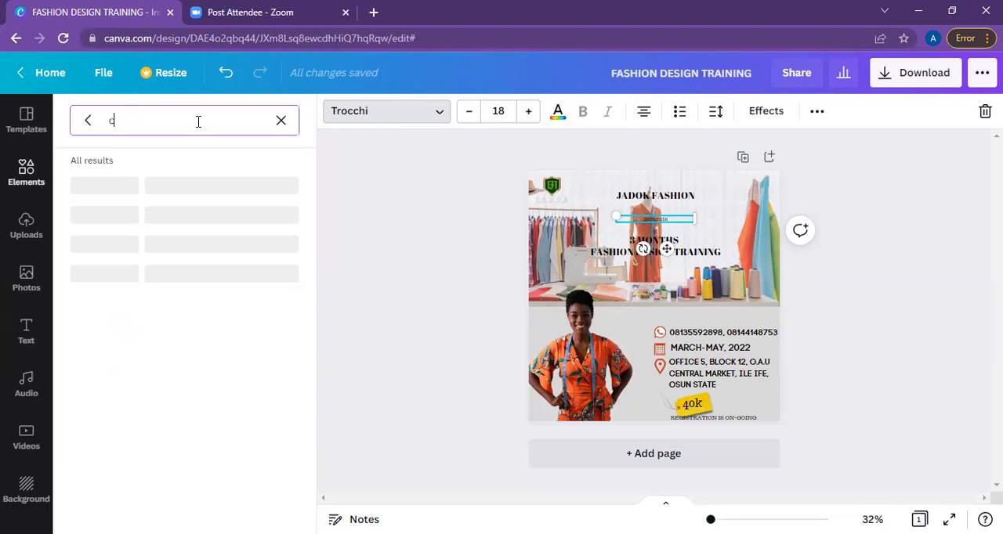
key("BackSpace")
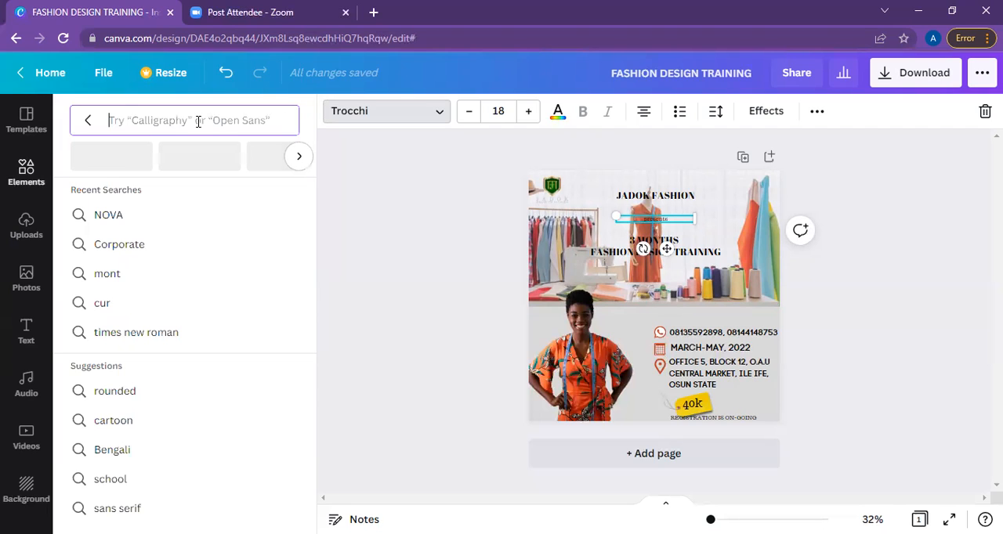
Search the fonts for "handwriting" and apply Madelyn to the "presents" text.
type("handwrin")
type("ing")
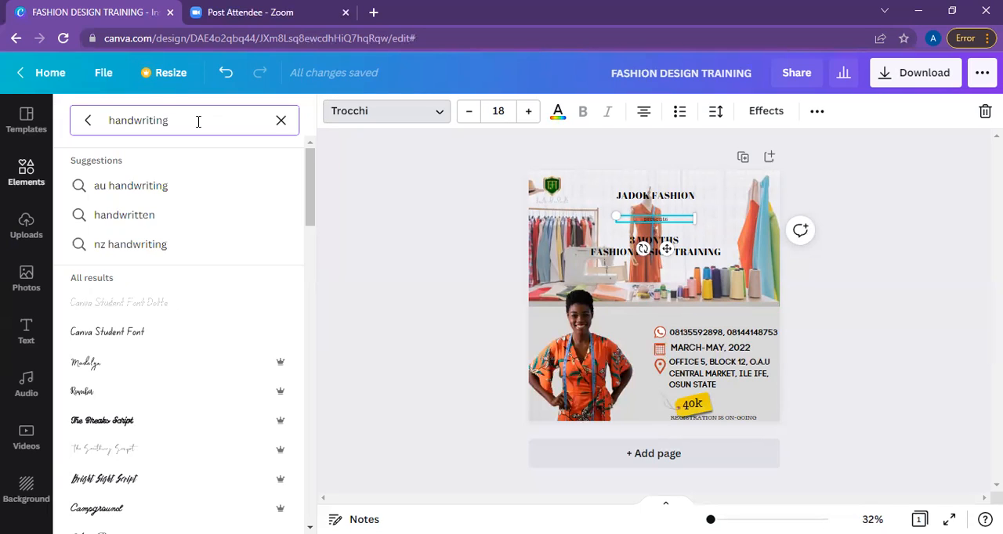
left_click(194, 367)
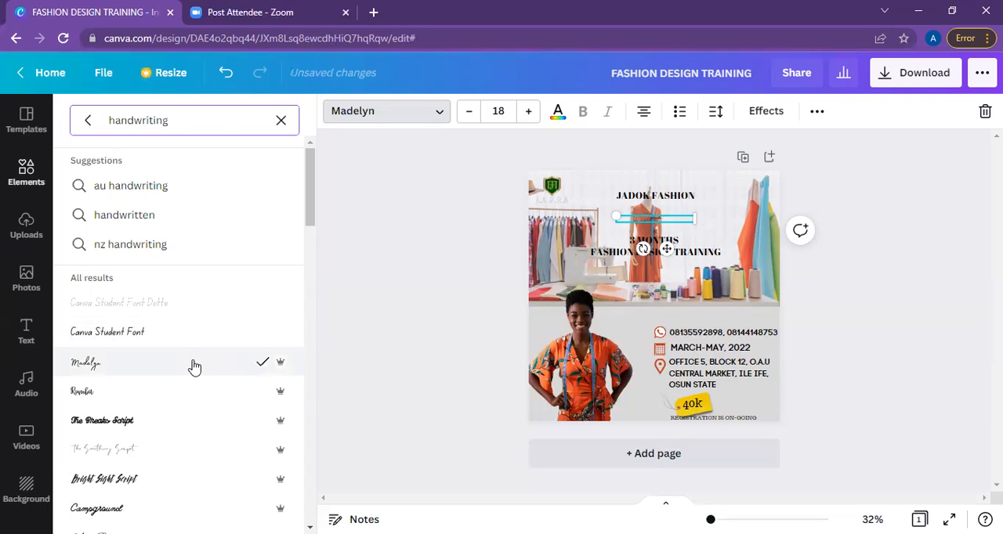
Enlarge the "presents" text to about size 44.8 and center it horizontally just under JADOK FASHION.
left_click_drag(696, 217, 813, 166)
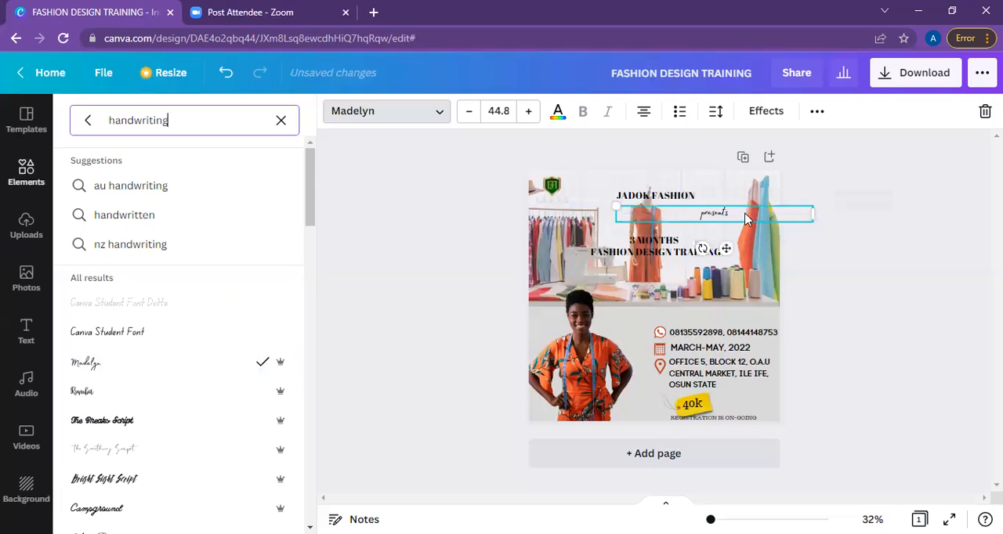
left_click(694, 219)
left_click_drag(690, 218, 686, 220)
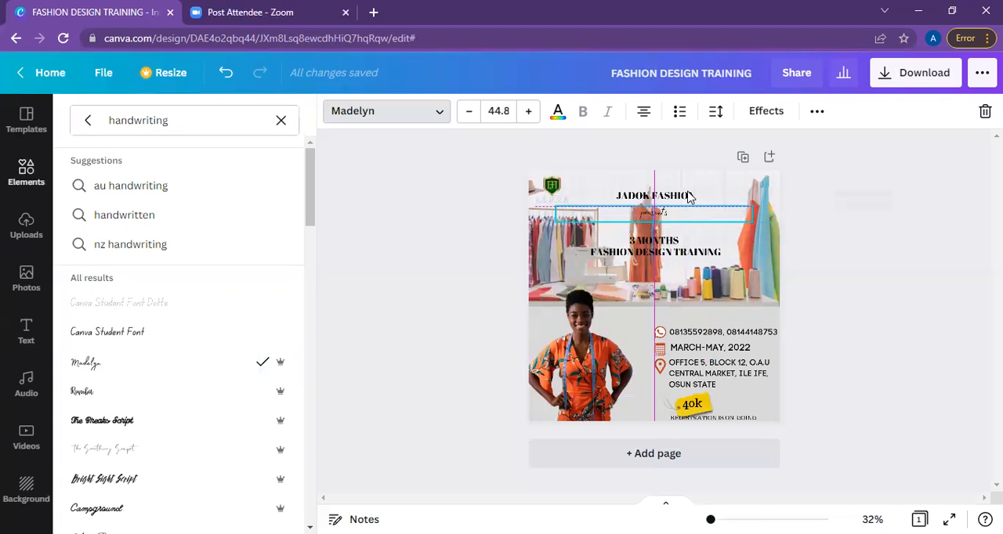
Try the Nova font on the JADOK FASHION title, then change it to Ibarra Real Nova.
left_click(687, 196)
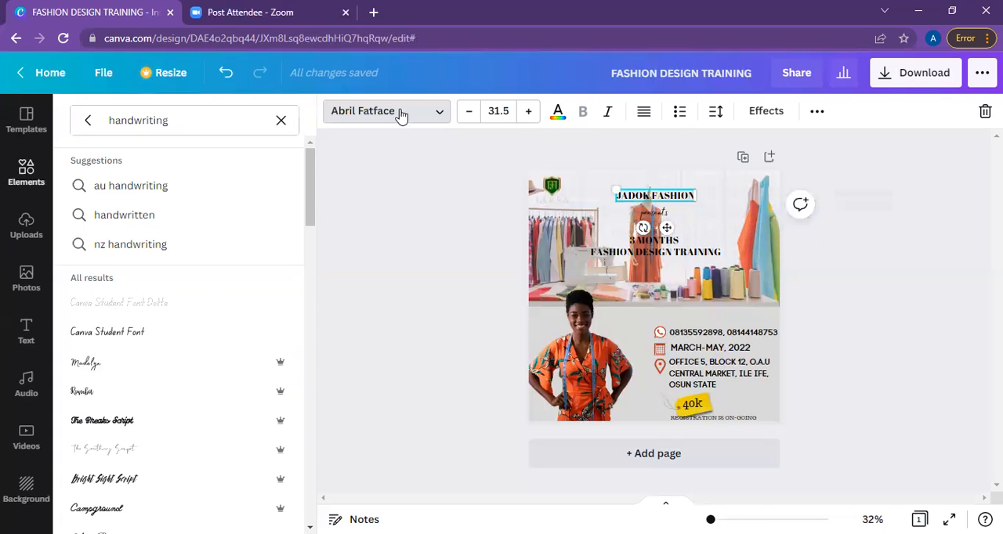
left_click(400, 116)
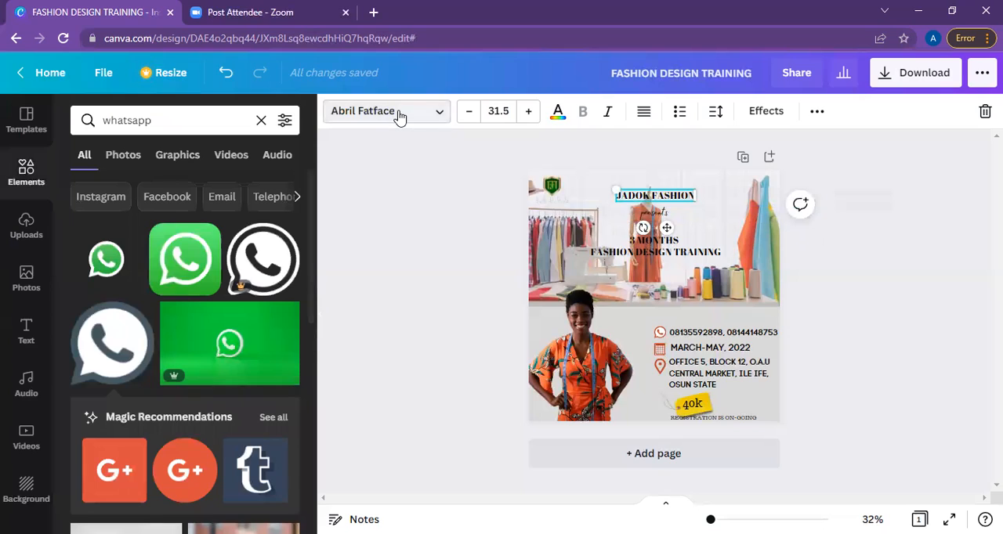
left_click(371, 111)
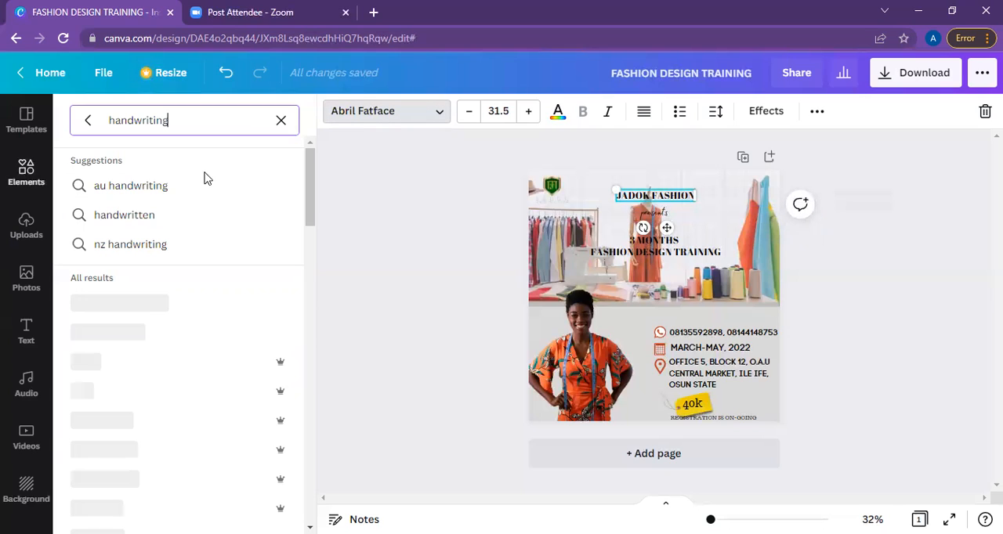
left_click(282, 123)
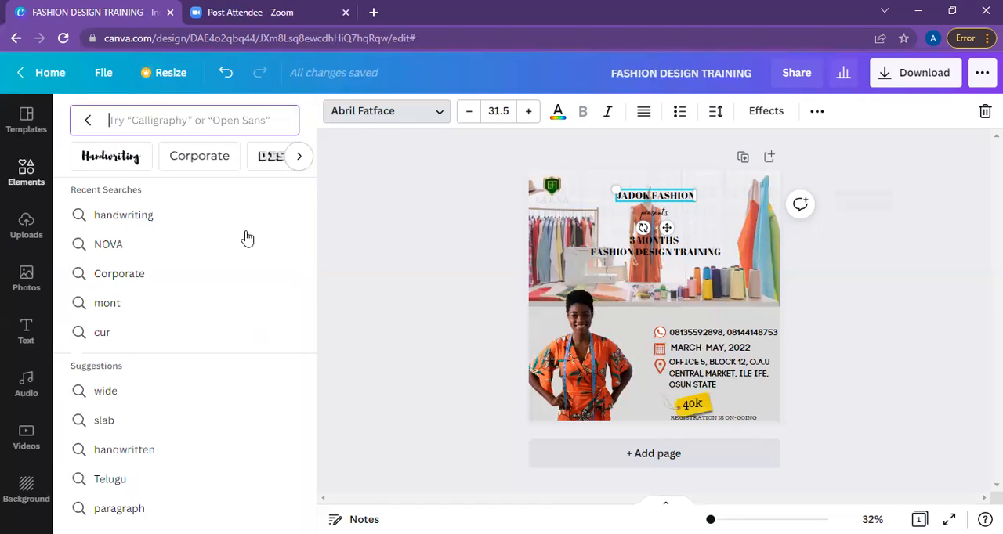
left_click(247, 239)
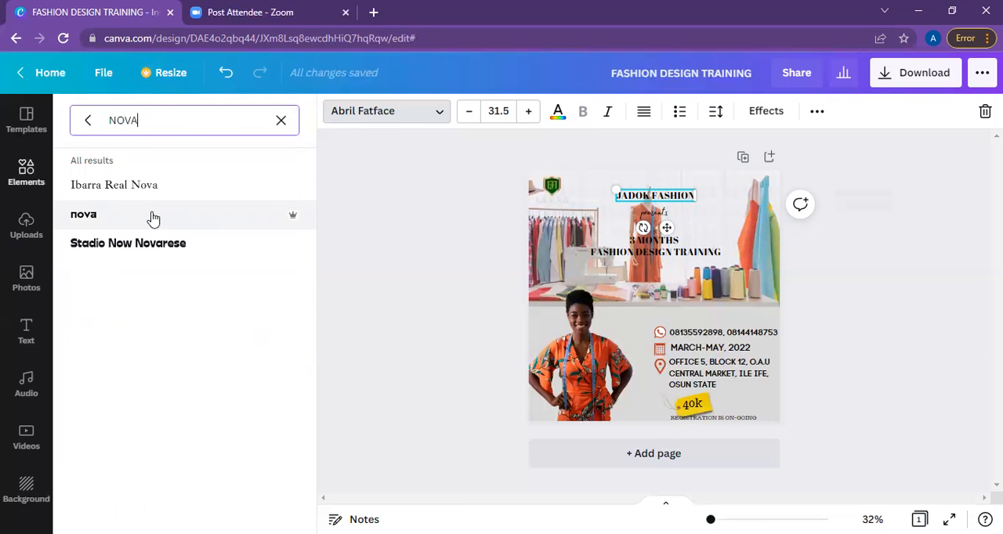
left_click(153, 218)
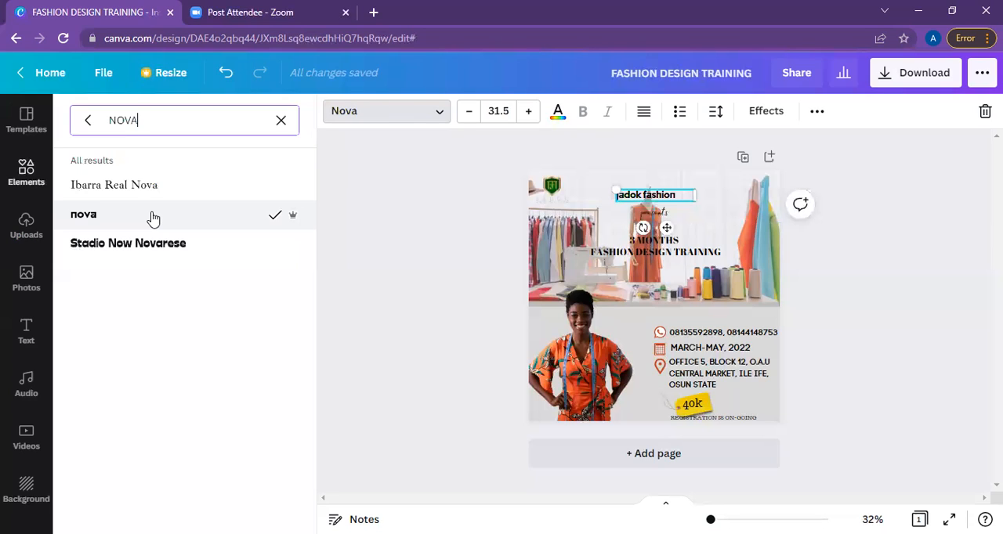
left_click(134, 198)
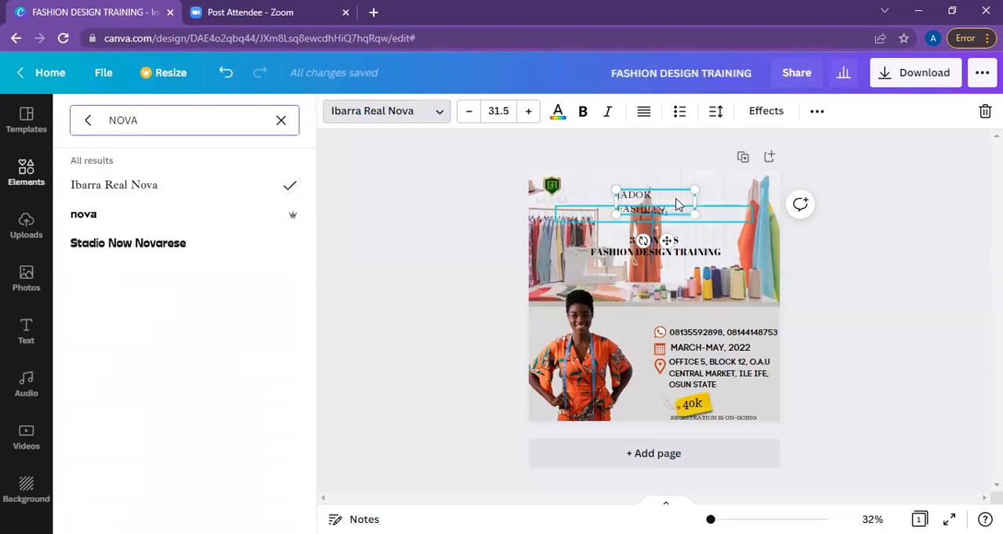
Move the two-line JADOK FASHION title up on the center line and shift "presents" down just below it.
left_click_drag(680, 186, 654, 193)
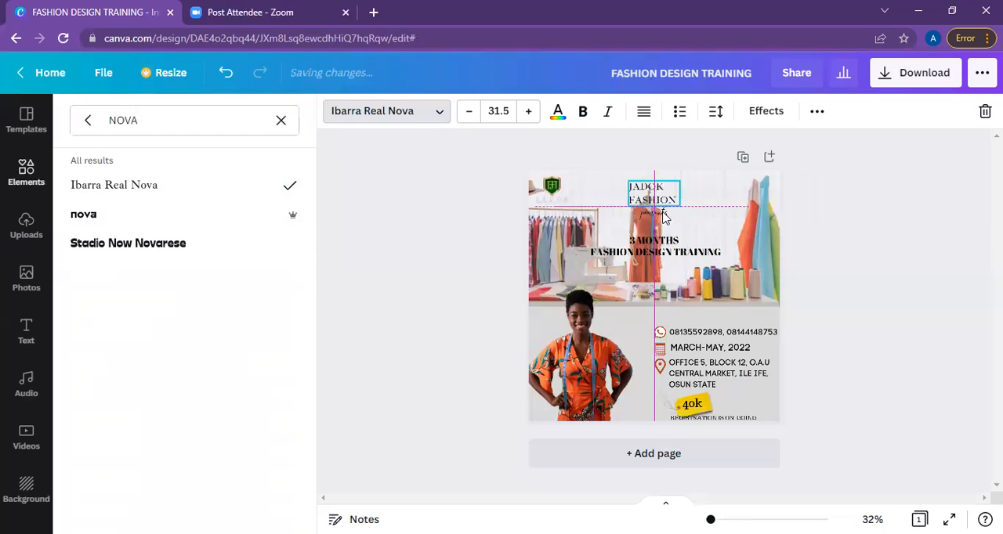
left_click(656, 214)
left_click_drag(655, 214, 663, 215)
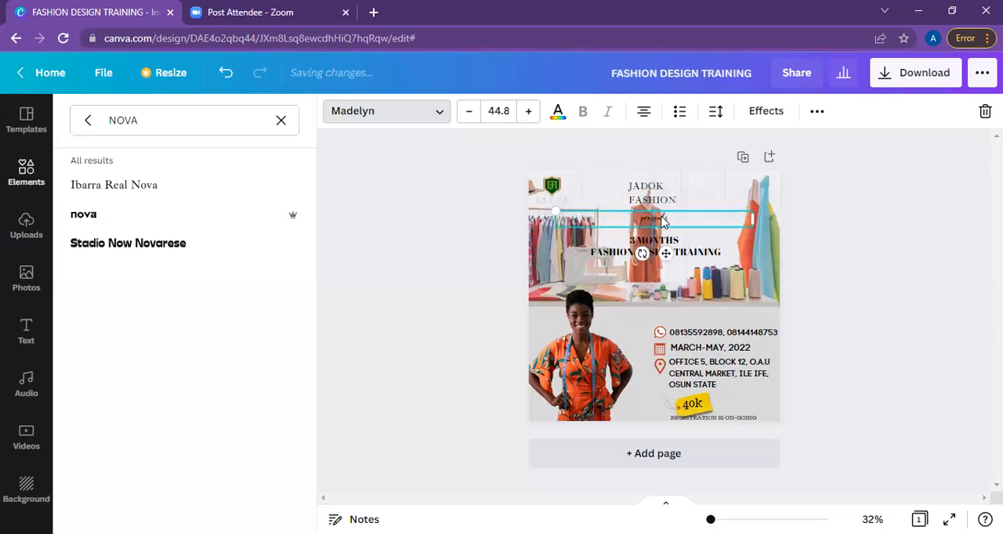
Narrow the "presents" text box to fit its word and move FASHION DESIGN TRAINING down near the photo's lower edge.
double_click(662, 216)
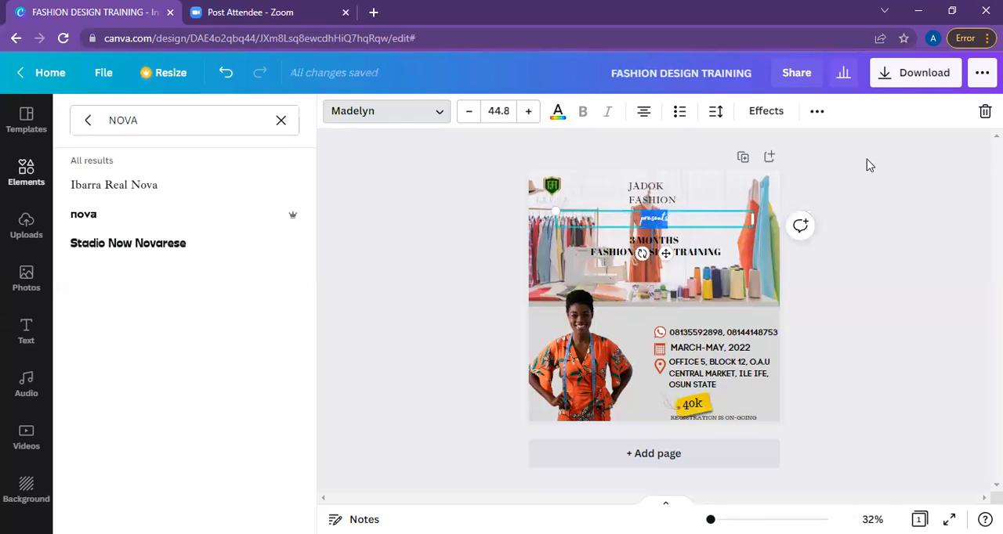
key("Escape")
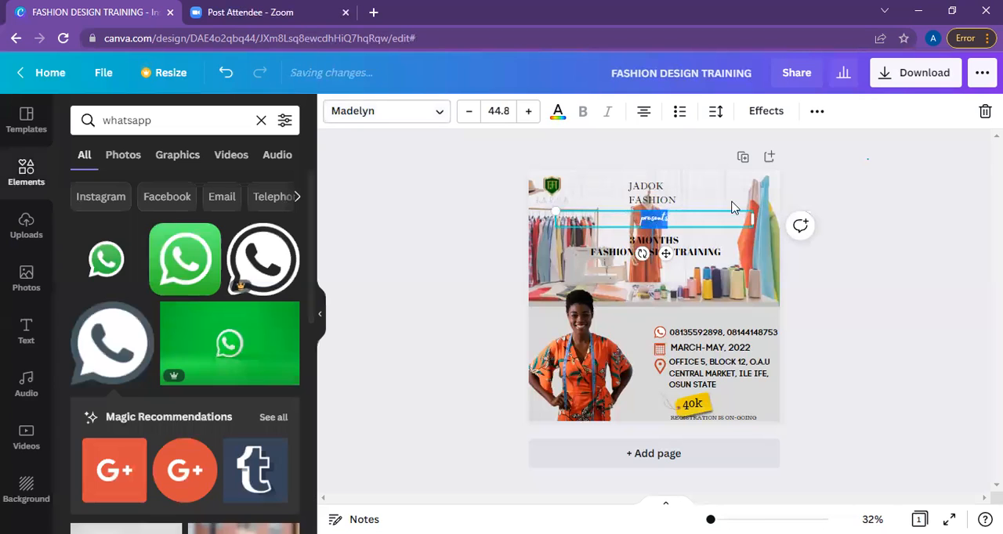
key("Escape")
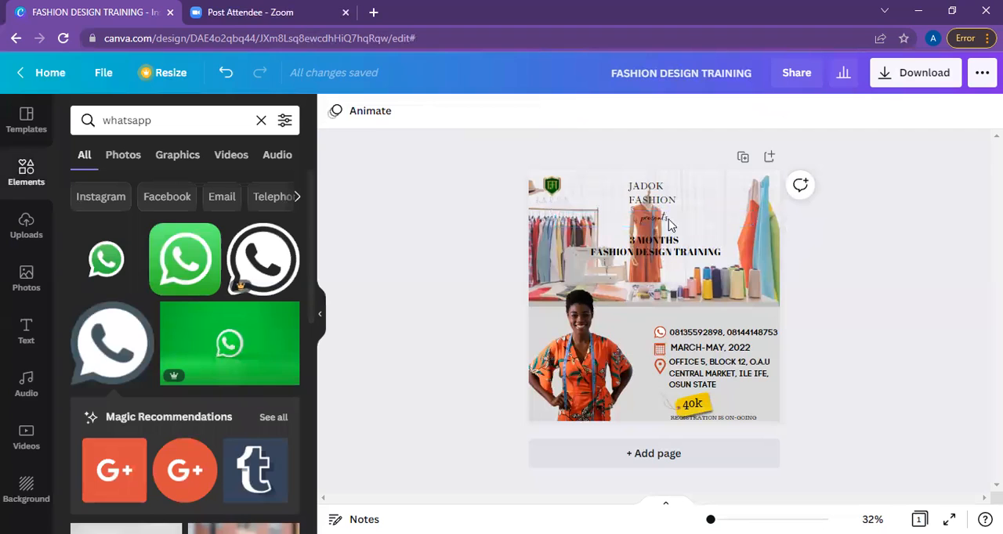
left_click(740, 225)
left_click_drag(736, 226, 667, 249)
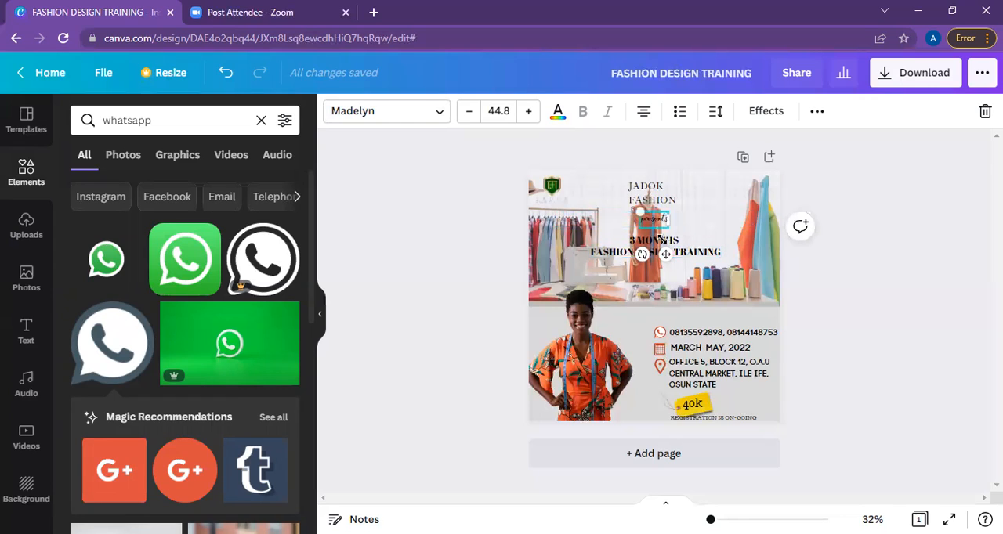
left_click(686, 267)
left_click_drag(686, 278, 679, 306)
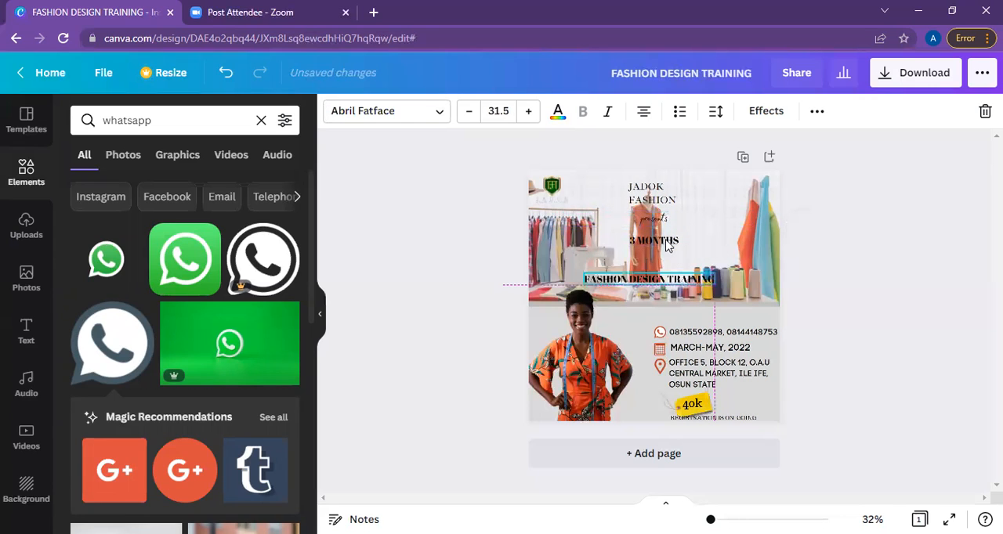
Change the 3 MONTHS text to the Stadio Now Novarese font and enlarge it to about size 50.5.
left_click(654, 240)
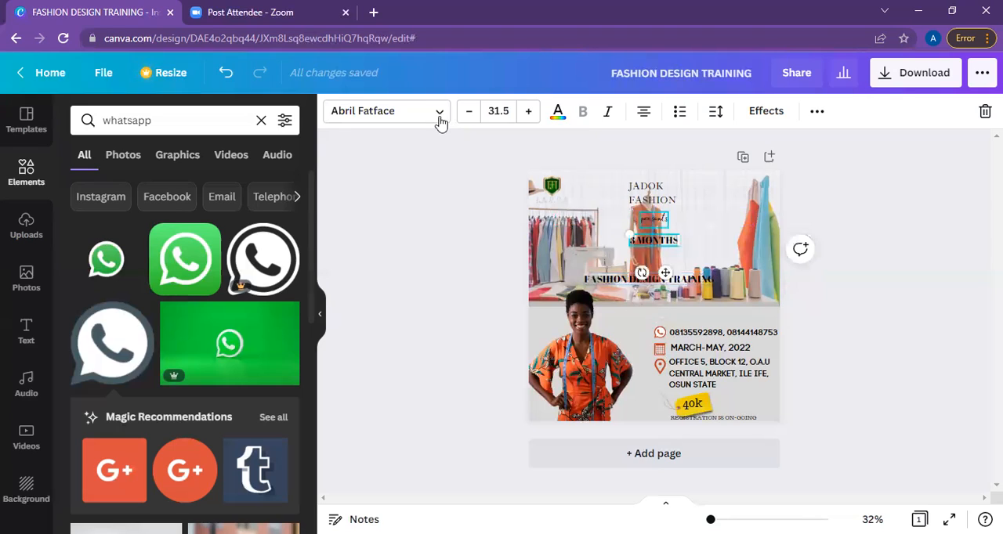
left_click(439, 113)
type("NOVA")
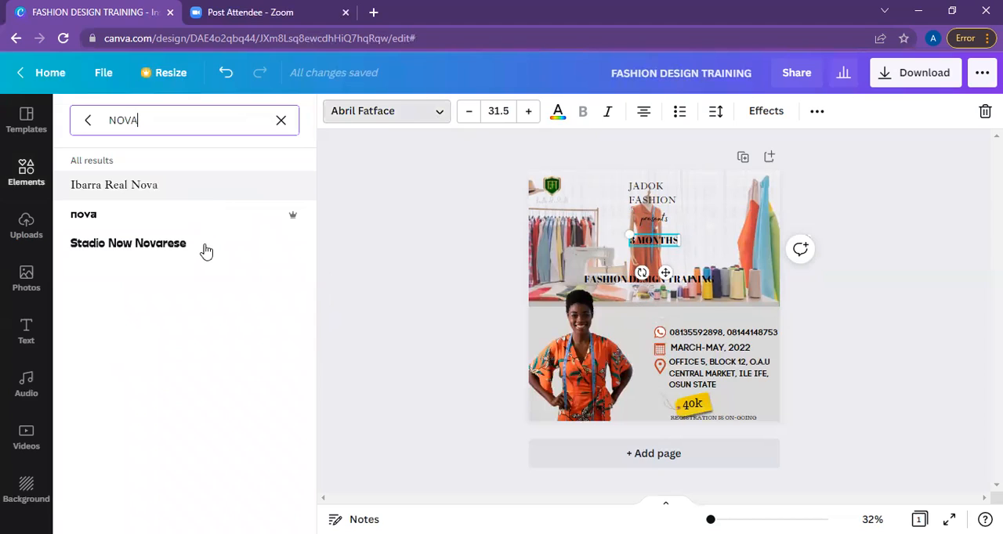
left_click(206, 249)
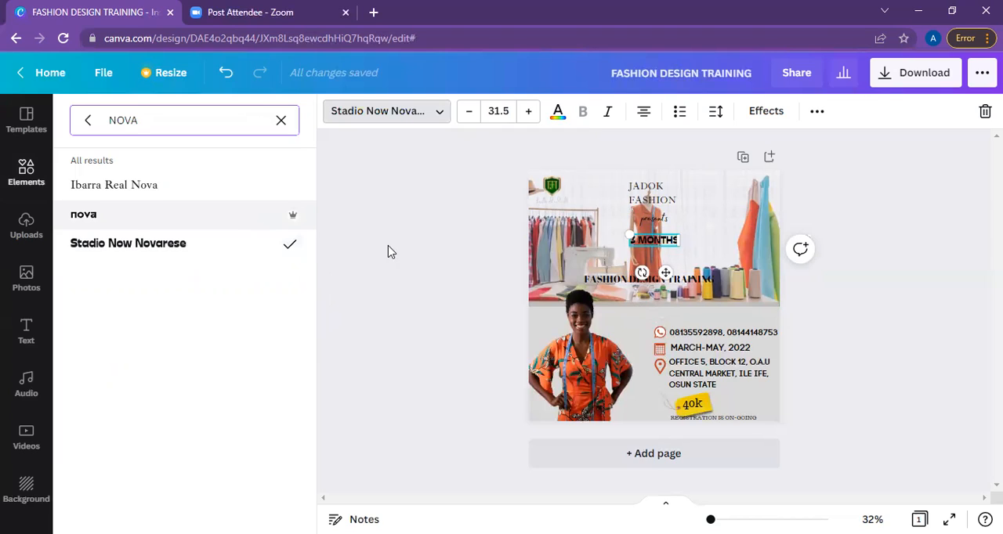
left_click_drag(695, 224, 711, 213)
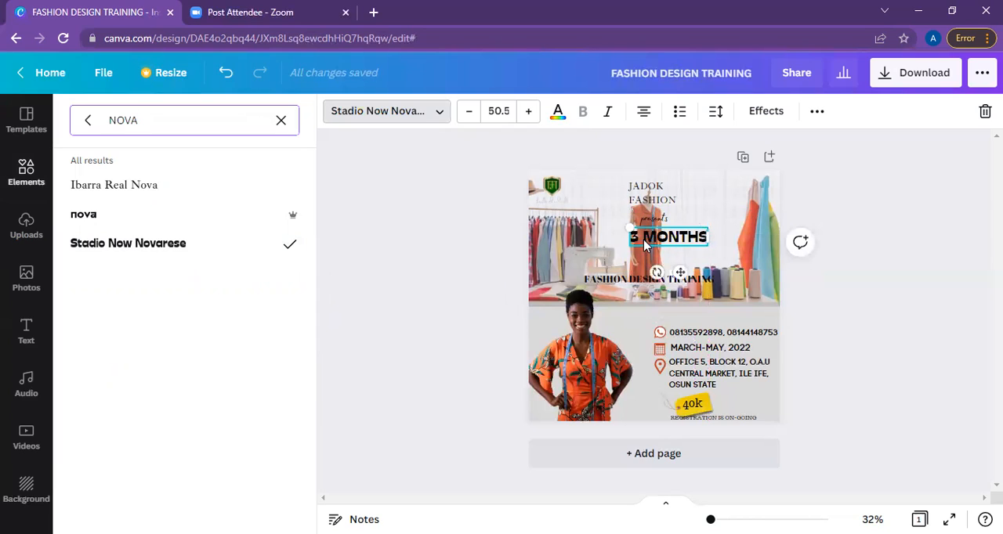
Duplicate the 3 MONTHS text just below the original, trimming the copy to 3 and the original to MONTHS.
left_click(817, 117)
left_click_drag(700, 243, 673, 270)
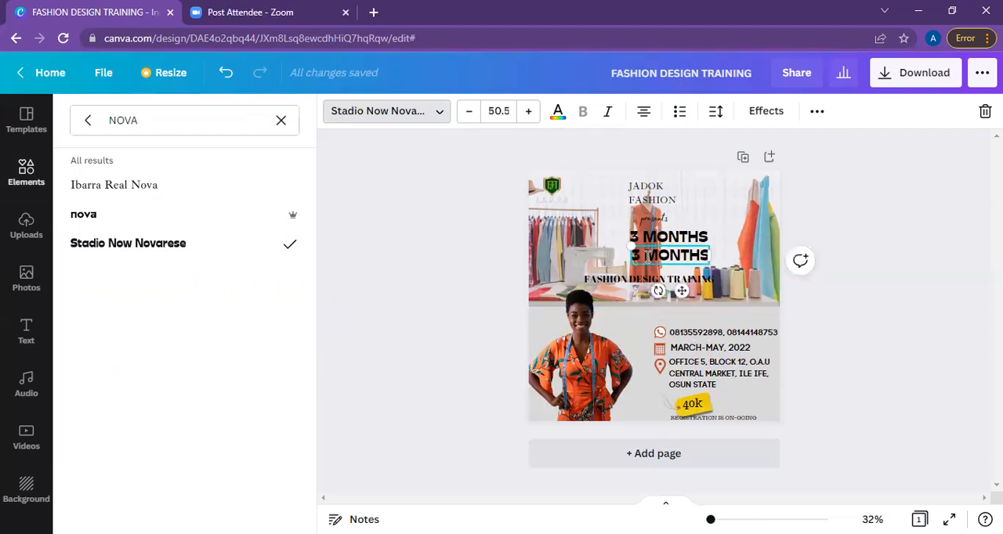
key("Delete")
key("Delete")
key("Delete")
key("Delete")
key("Delete")
key("Delete")
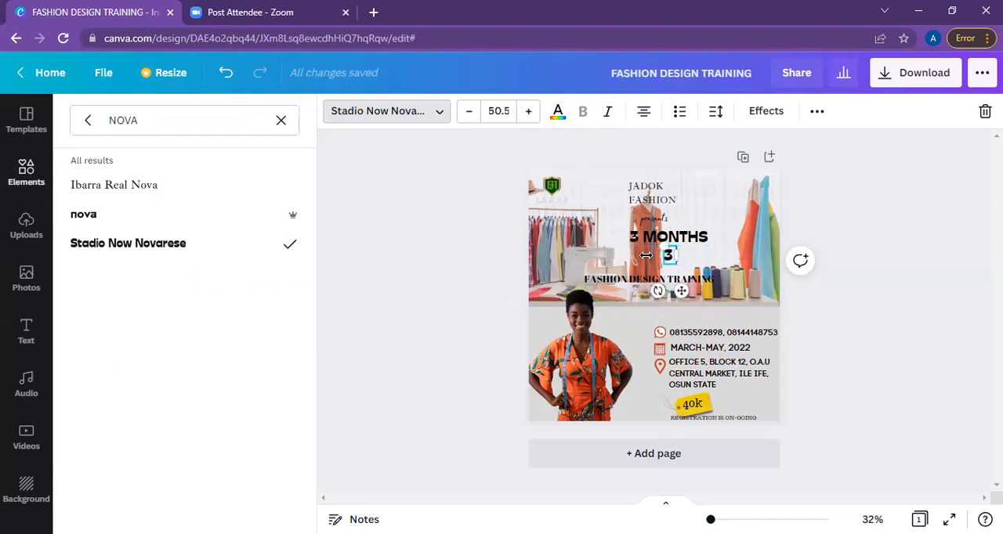
left_click(703, 238)
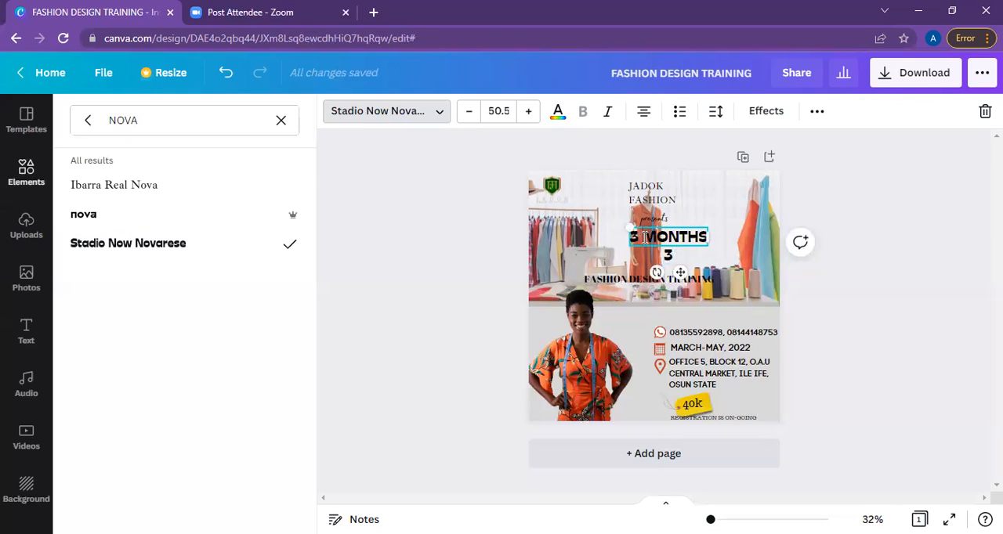
left_click(644, 238)
key("BackSpace")
key("BackSpace")
Resize the 3 to about size 105 and MONTHS to about 33.8, placing them side by side above FASHION DESIGN TRAINING.
left_click_drag(682, 236, 658, 213)
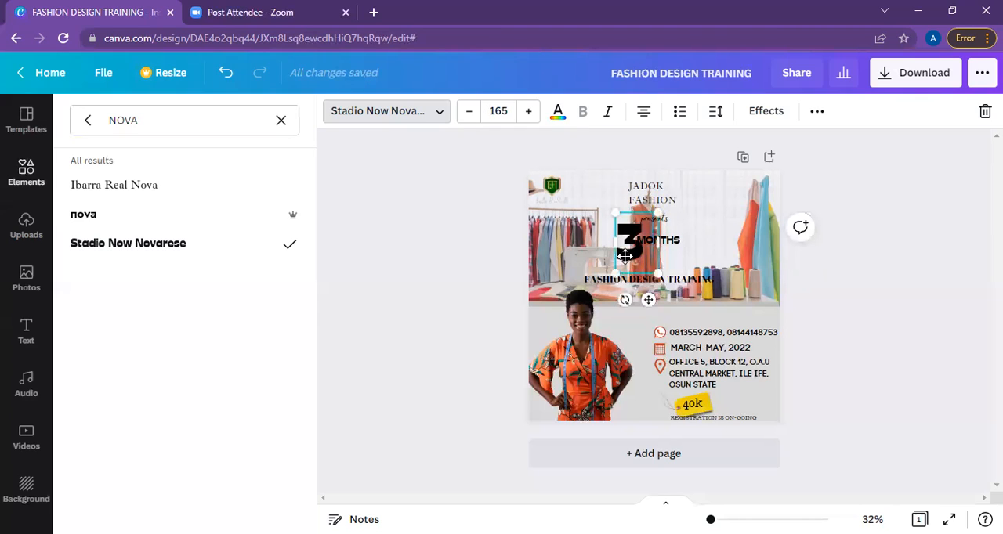
left_click_drag(628, 248, 617, 257)
left_click_drag(649, 222, 616, 266)
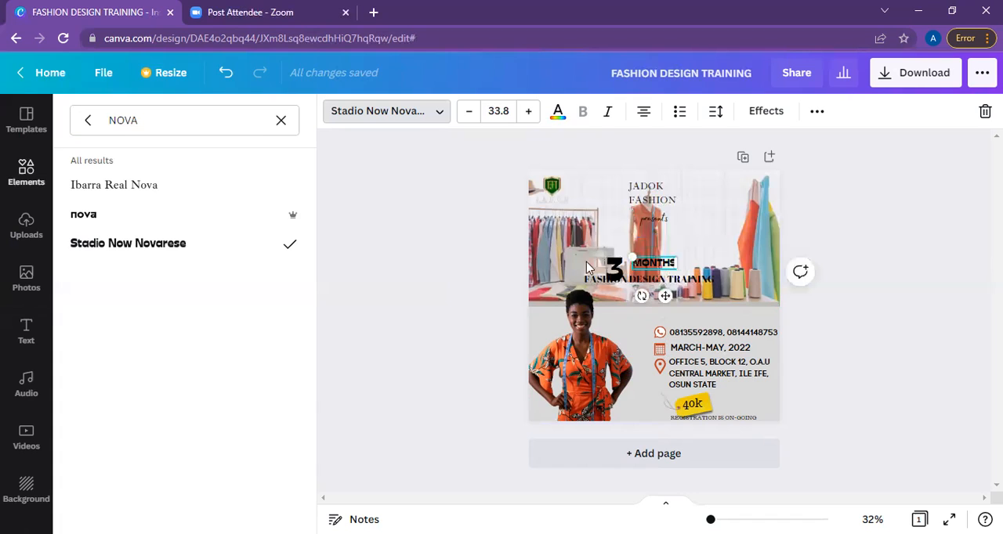
left_click(613, 267)
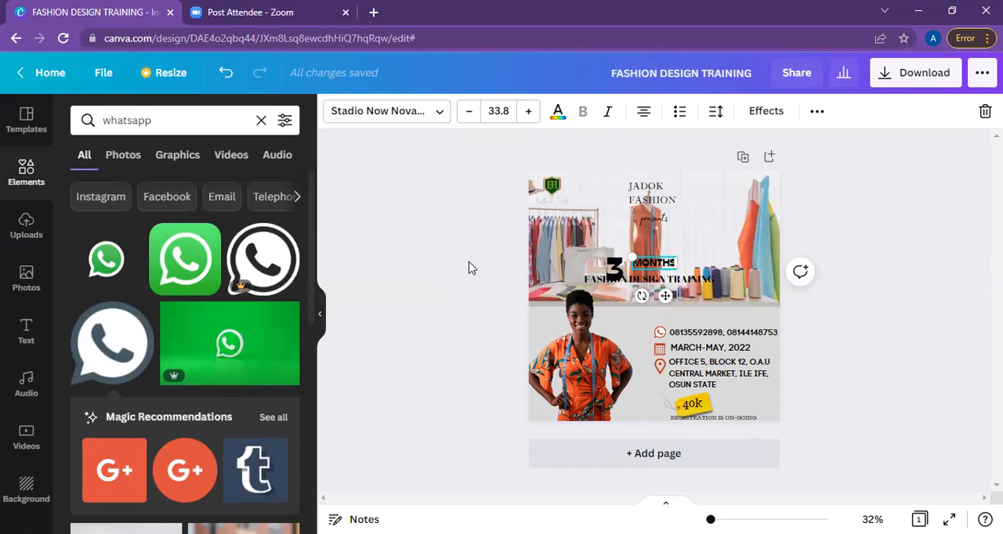
left_click(615, 268)
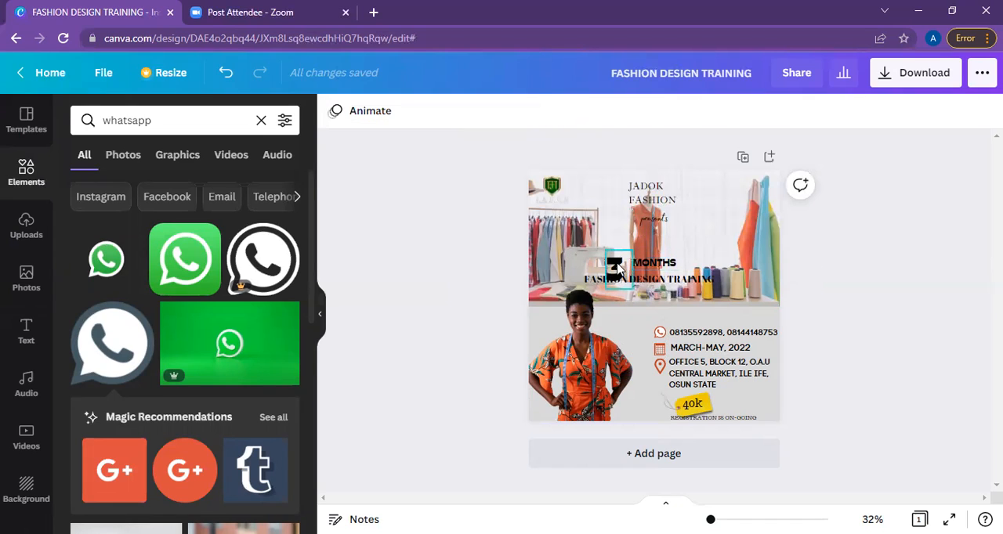
left_click_drag(618, 268, 625, 250)
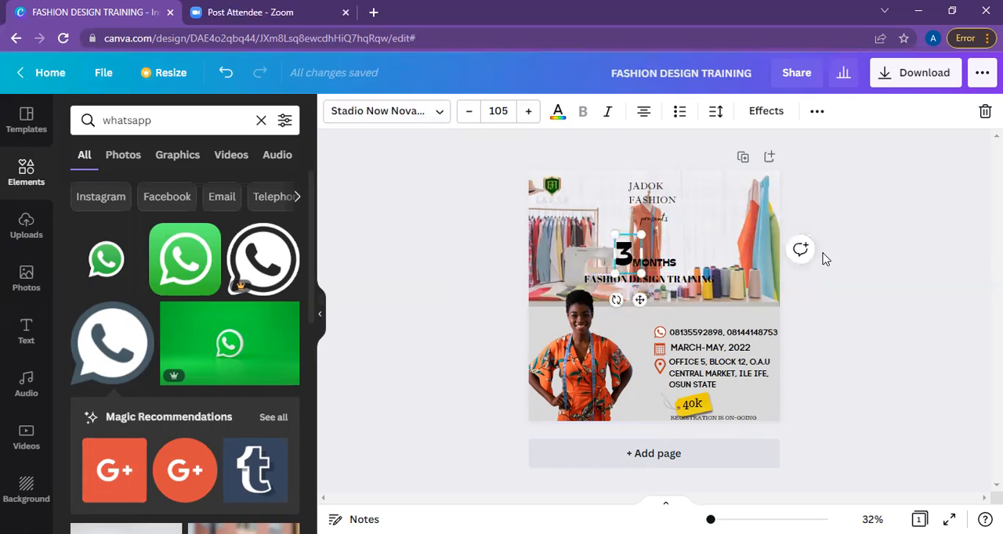
left_click(822, 259)
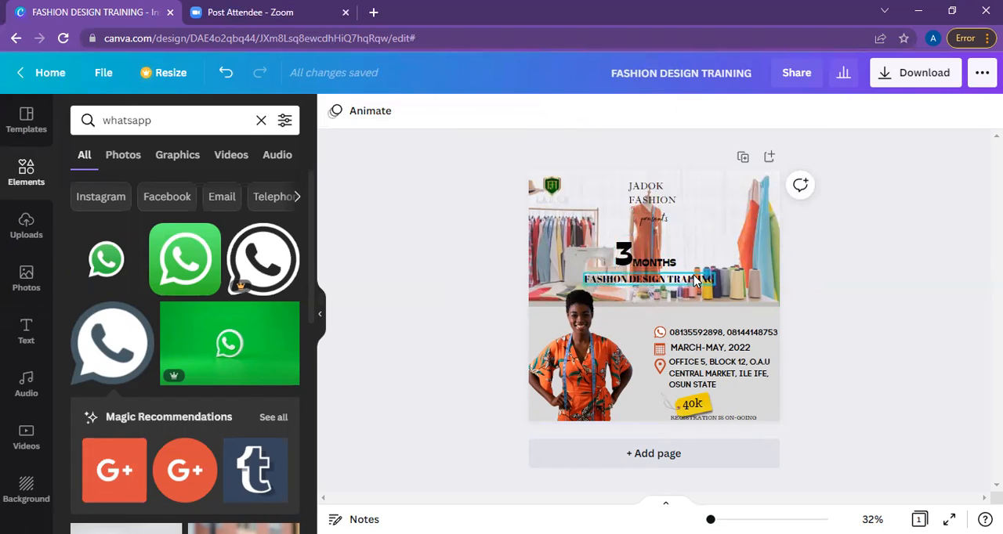
Move FASHION DESIGN TRAINING up close beneath 3 MONTHS and change its font to Stadio Now Novarese.
left_click(695, 282)
left_click_drag(695, 280, 692, 271)
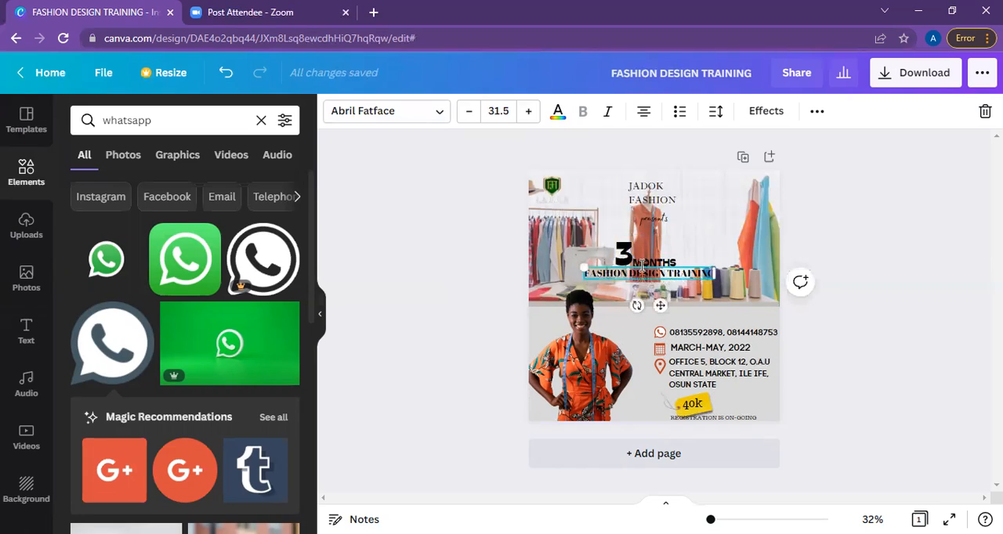
left_click(440, 112)
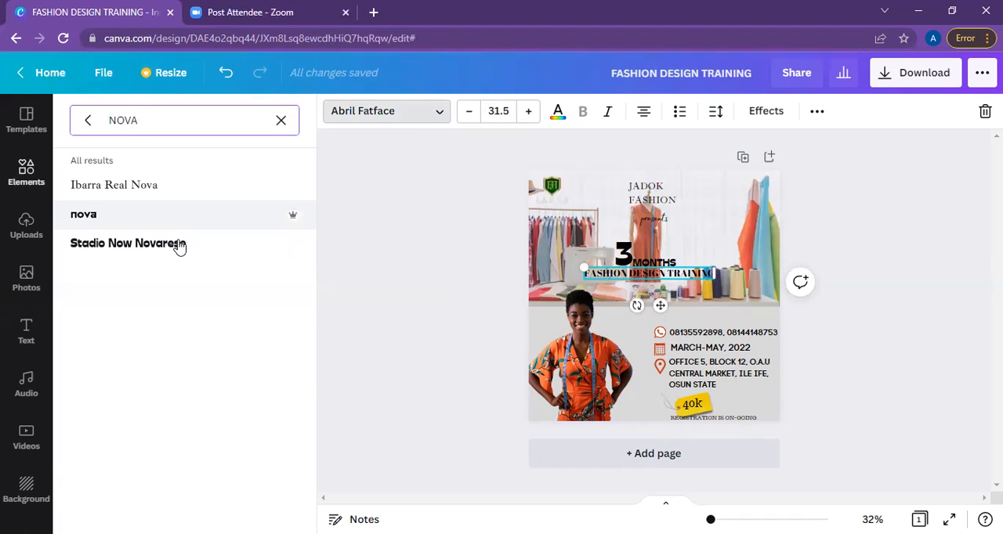
left_click(179, 247)
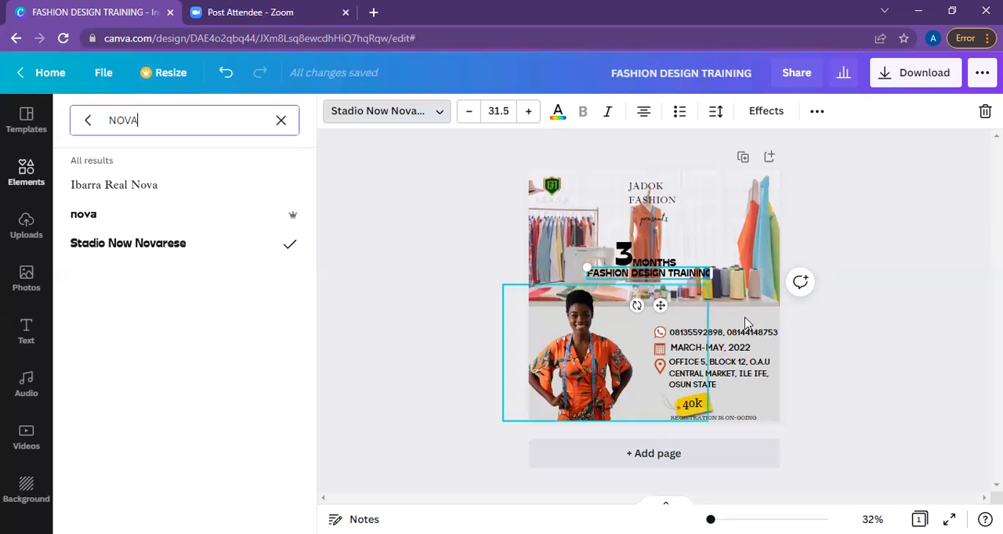
Nudge the yellow price tag image up slightly.
left_click(710, 410)
key("Up")
key("Up")
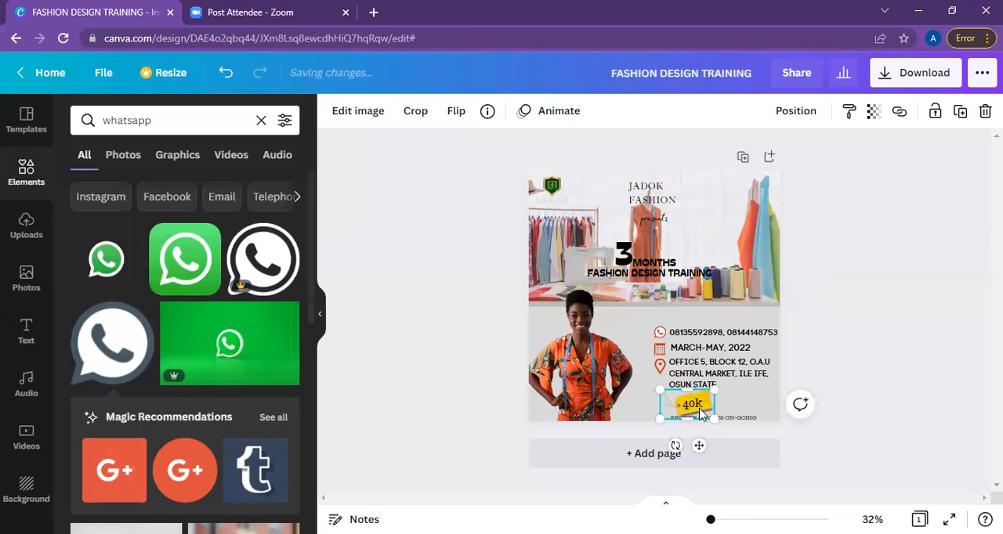
Try Stadio Now Novarese on the 40k price text, change it to Nova and enlarge it to about size 47.
left_click(556, 184)
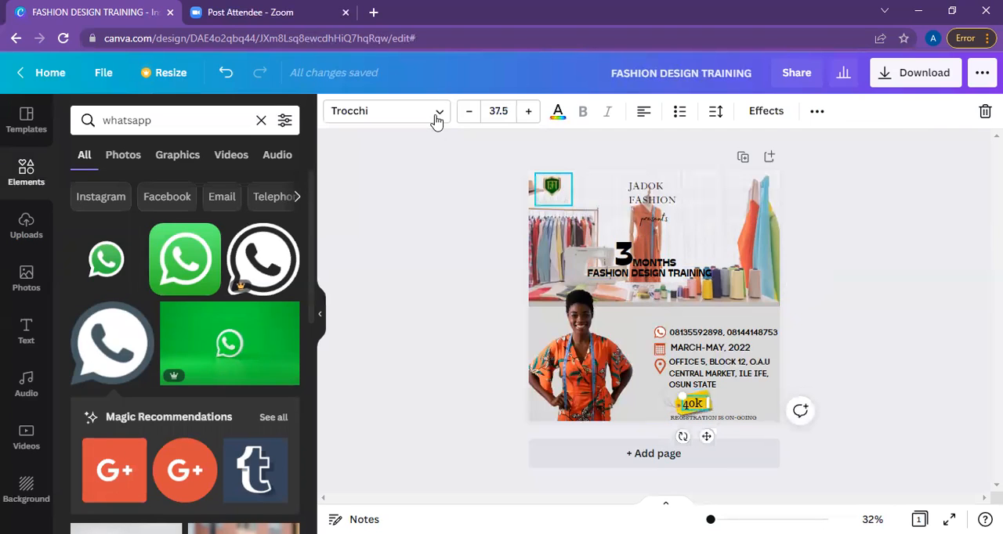
left_click(436, 119)
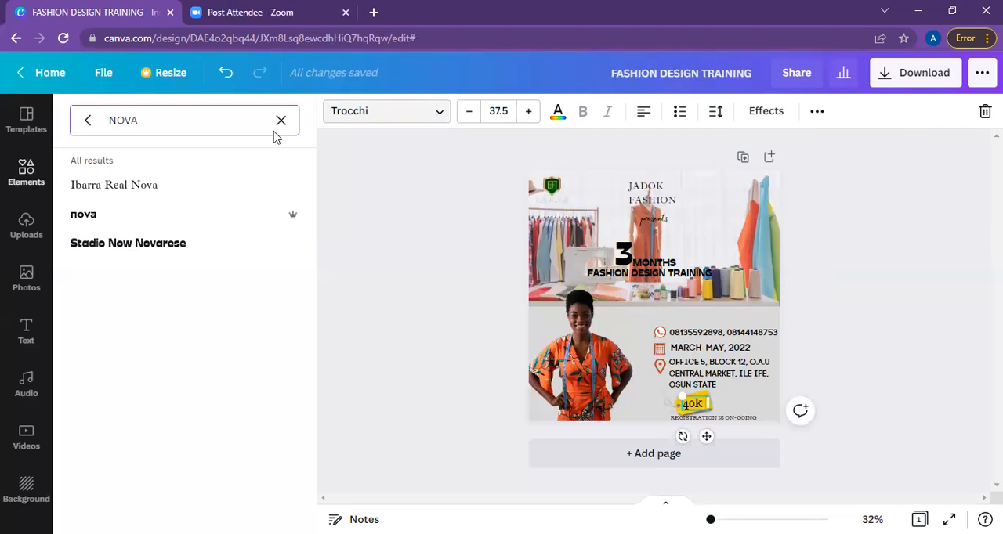
left_click(200, 260)
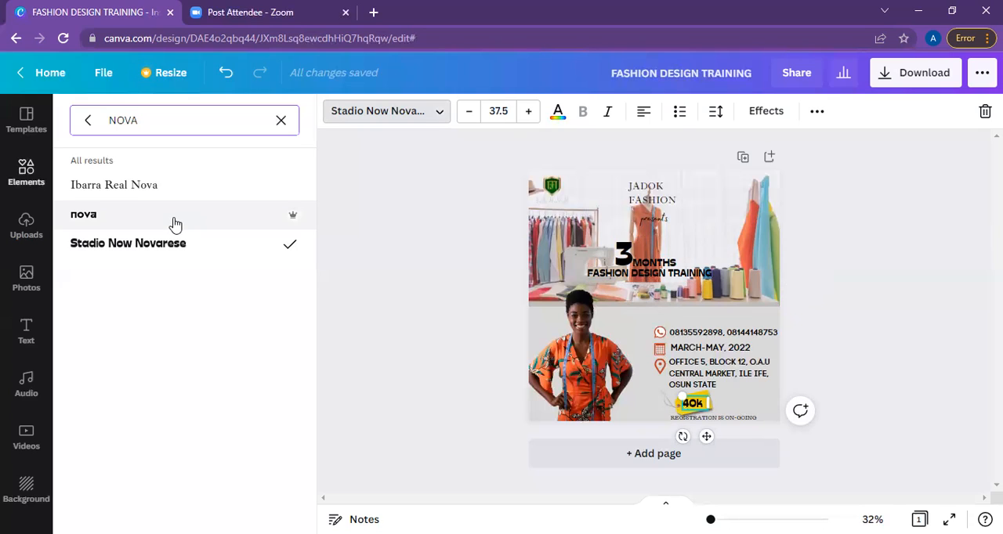
left_click(174, 223)
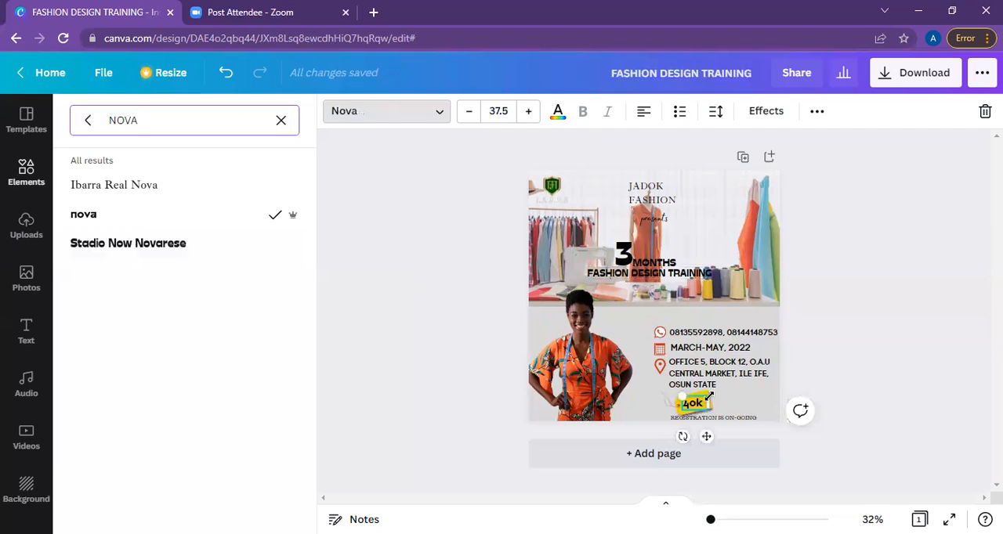
left_click_drag(716, 387, 710, 394)
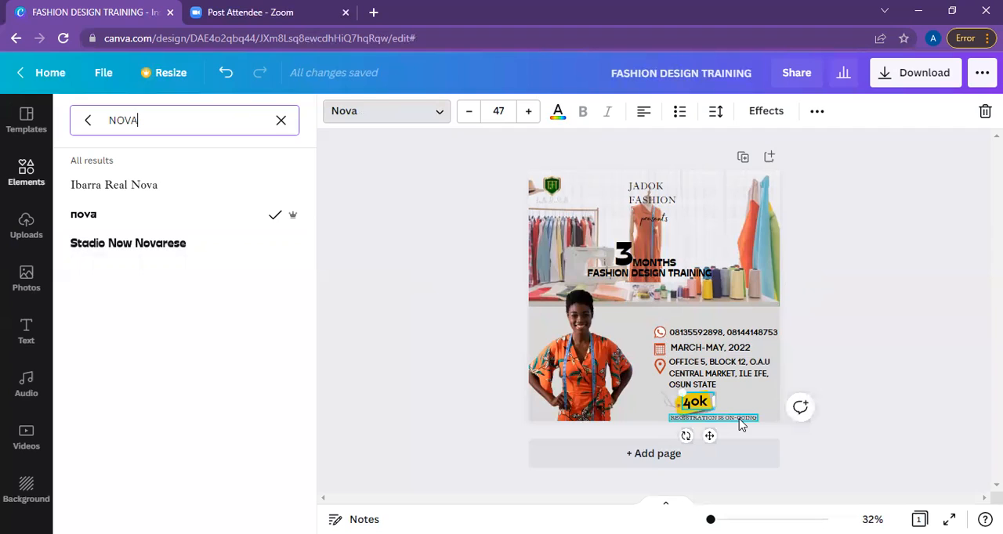
Set REGISTRATION IS ON-GOING to bold Ibarra Real Nova and shrink it to about size 16.1.
left_click(738, 419)
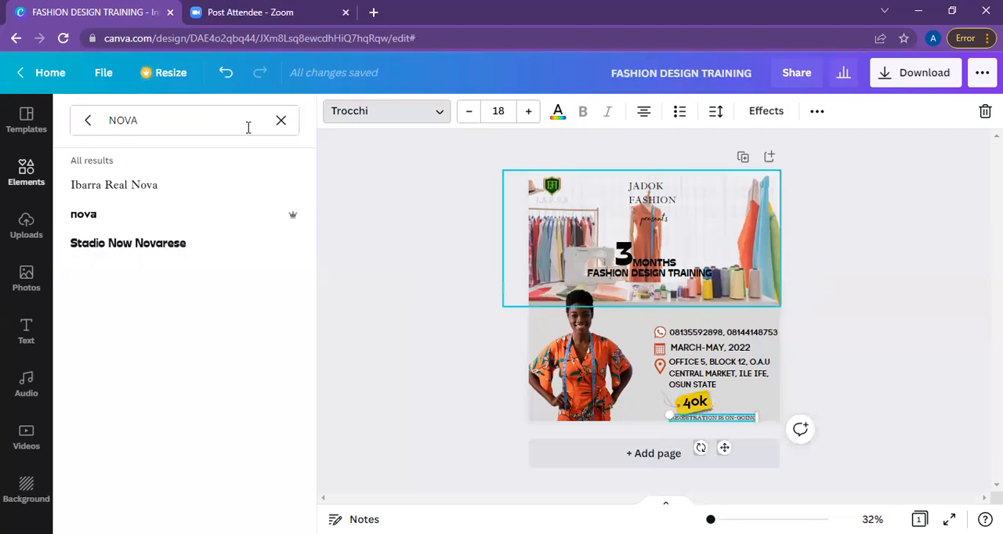
left_click(167, 191)
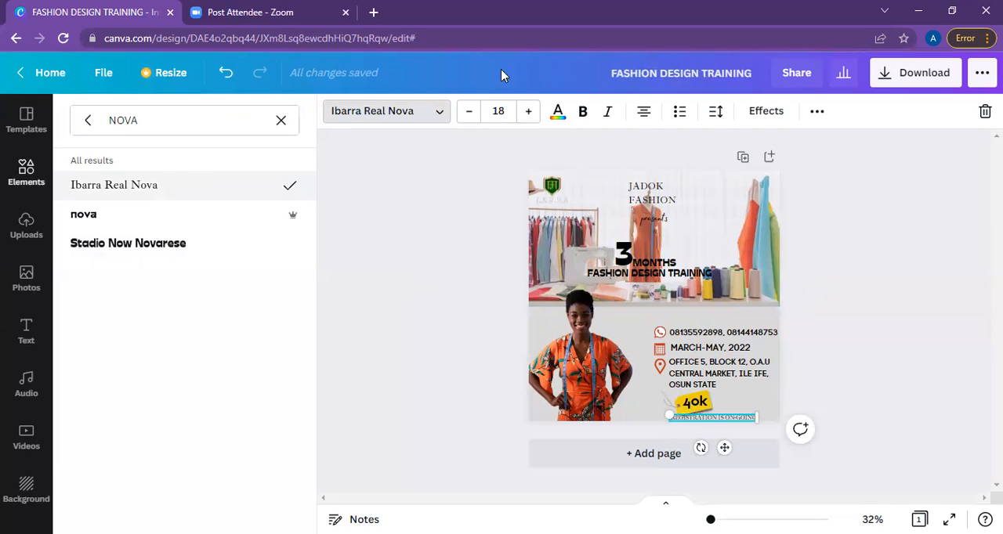
left_click(586, 112)
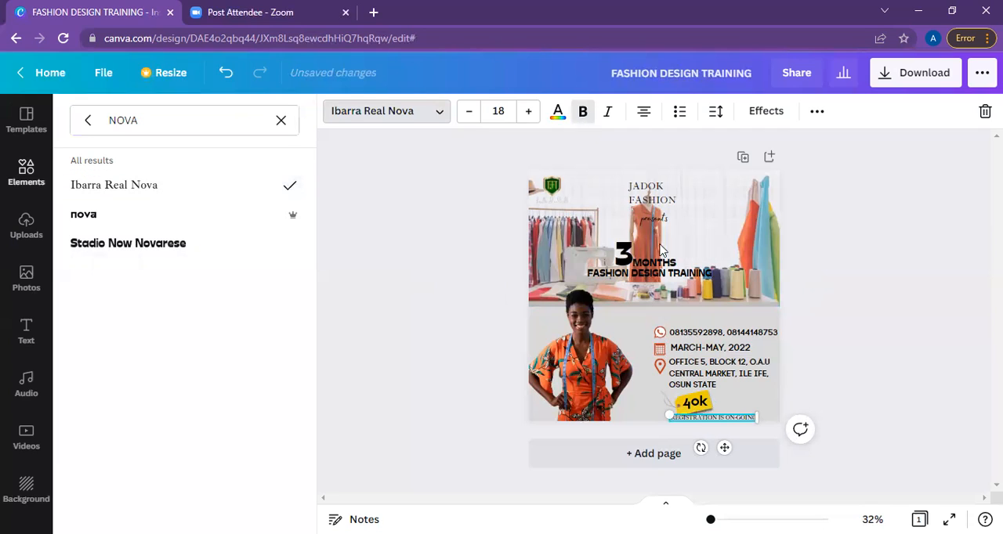
left_click_drag(756, 418, 734, 419)
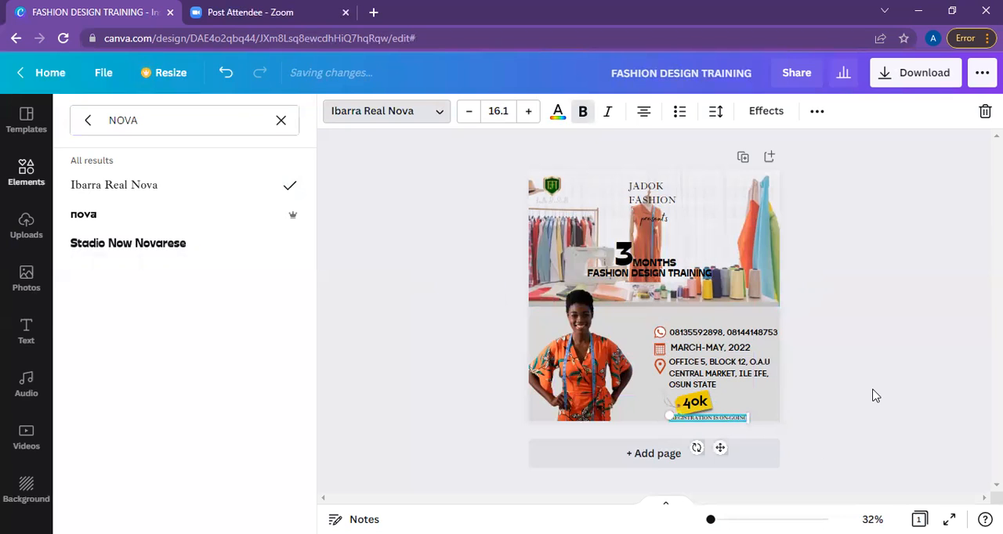
left_click(875, 395)
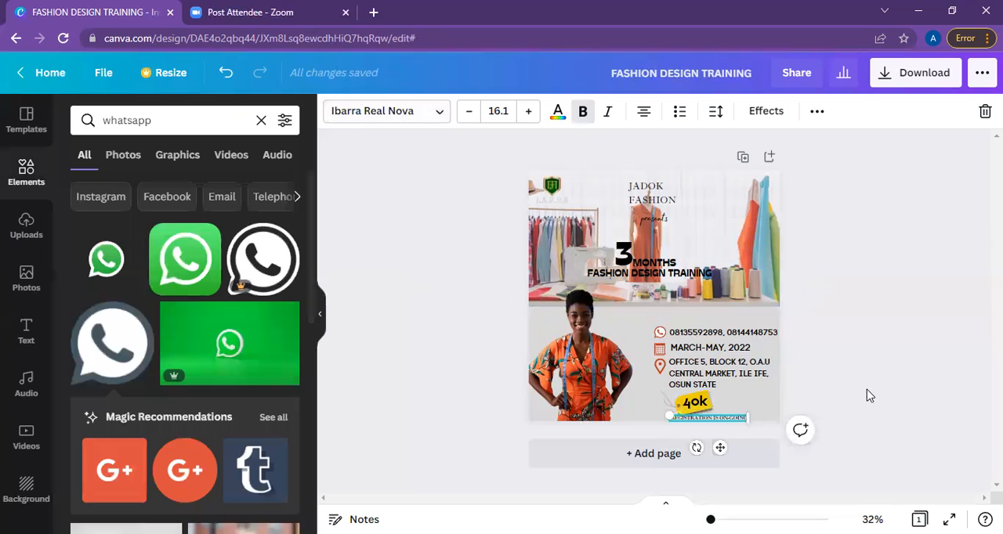
left_click(868, 396)
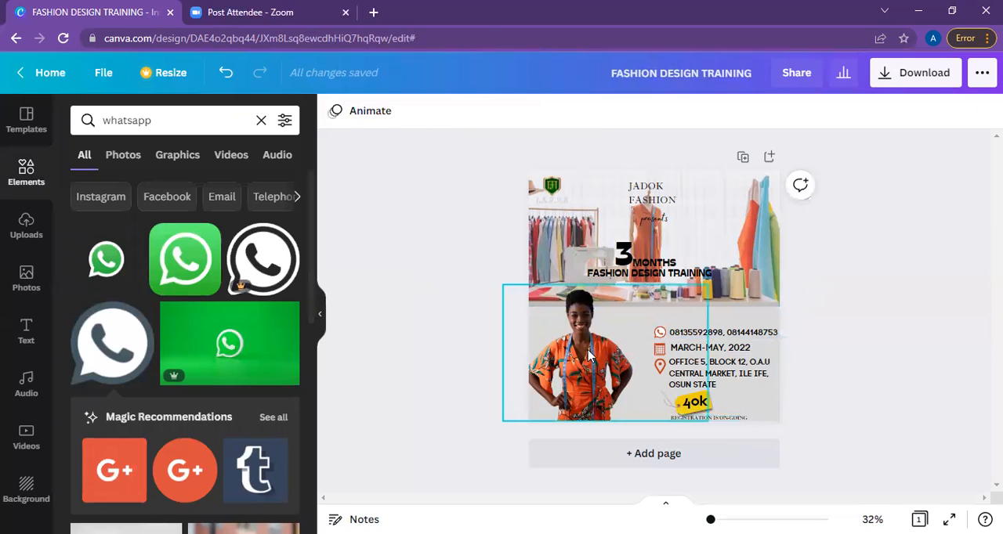
Crop the empty right side of the woman's photo so its frame ends at her elbow.
left_click(644, 340)
left_click_drag(644, 340, 633, 283)
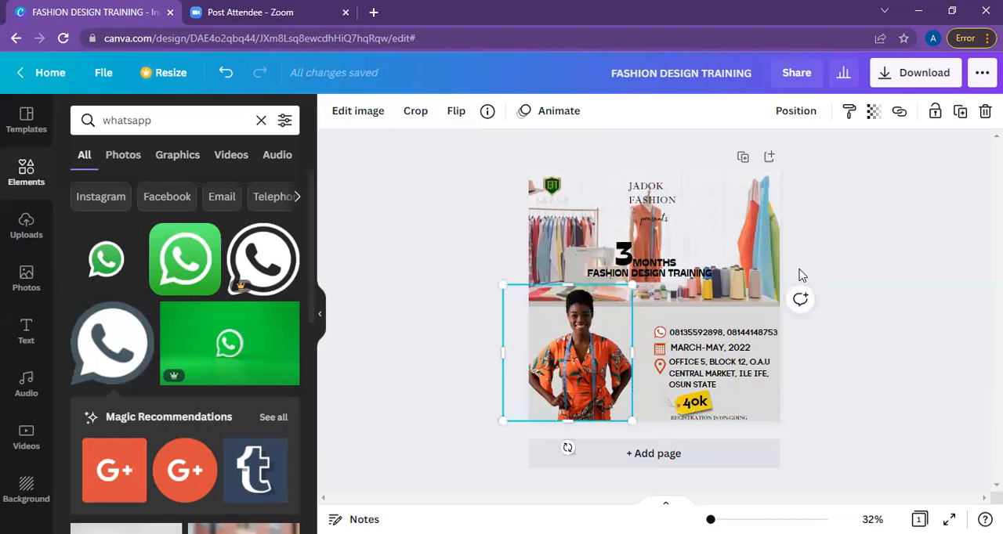
left_click(918, 236)
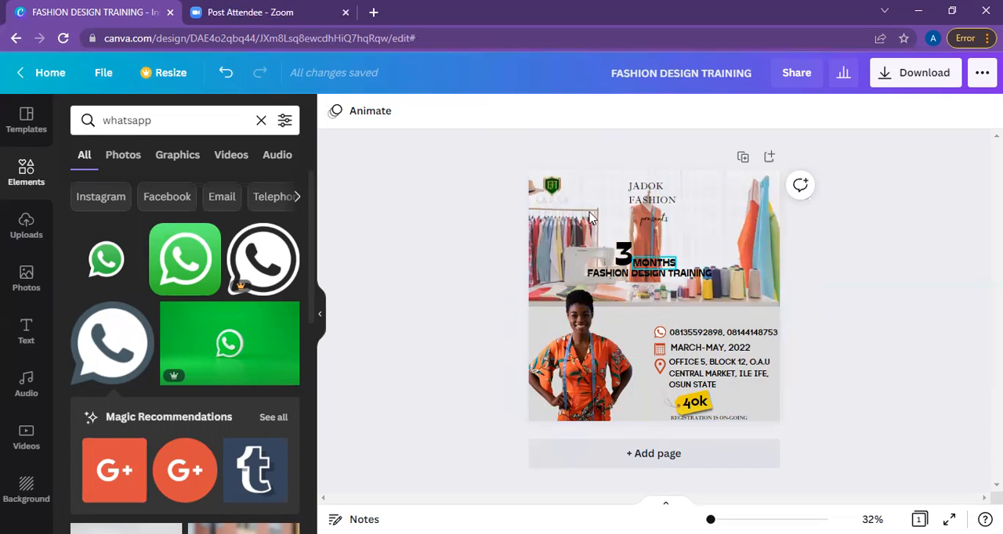
Recolour the MONTHS text in the price tag's golden yellow after trying the photos' red, green and slate blue.
left_click(653, 264)
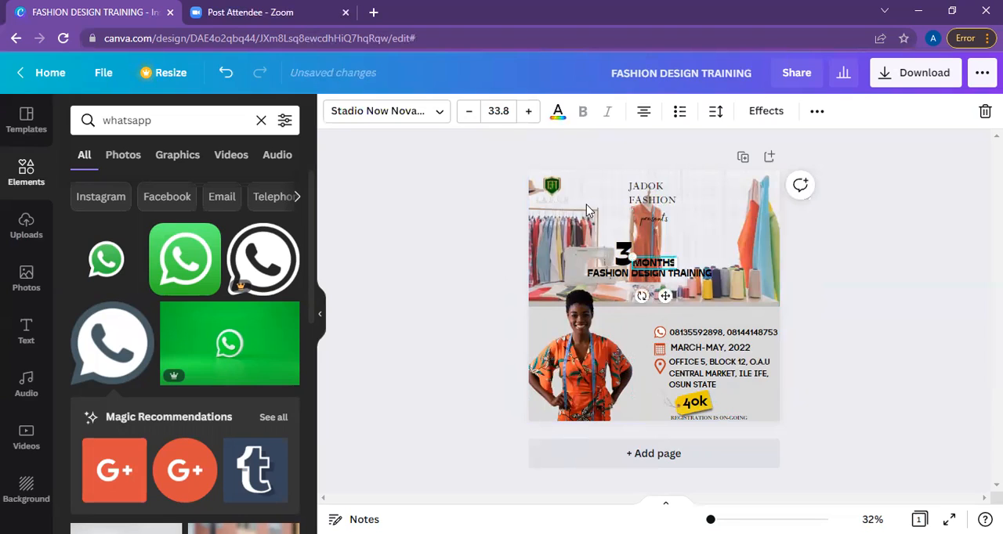
left_click(557, 119)
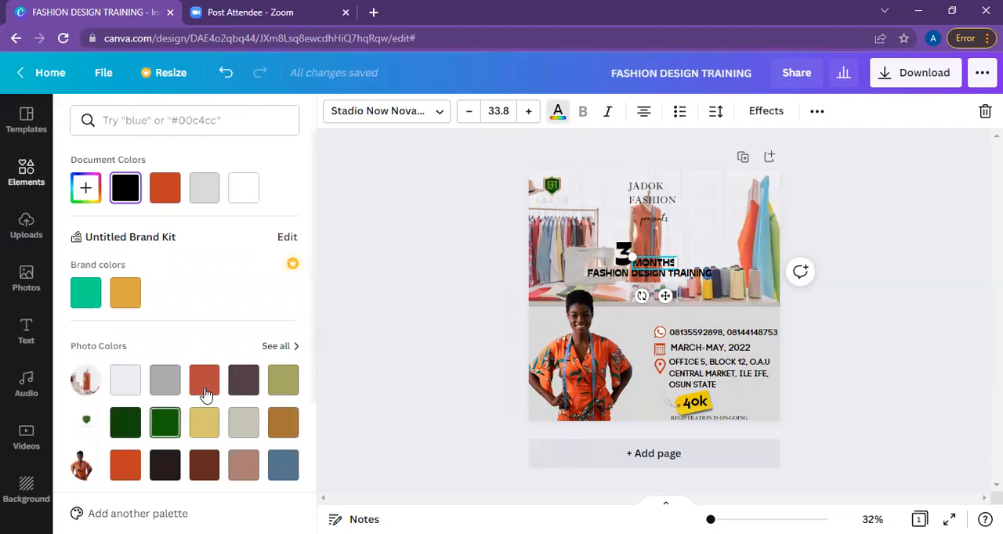
left_click(204, 382)
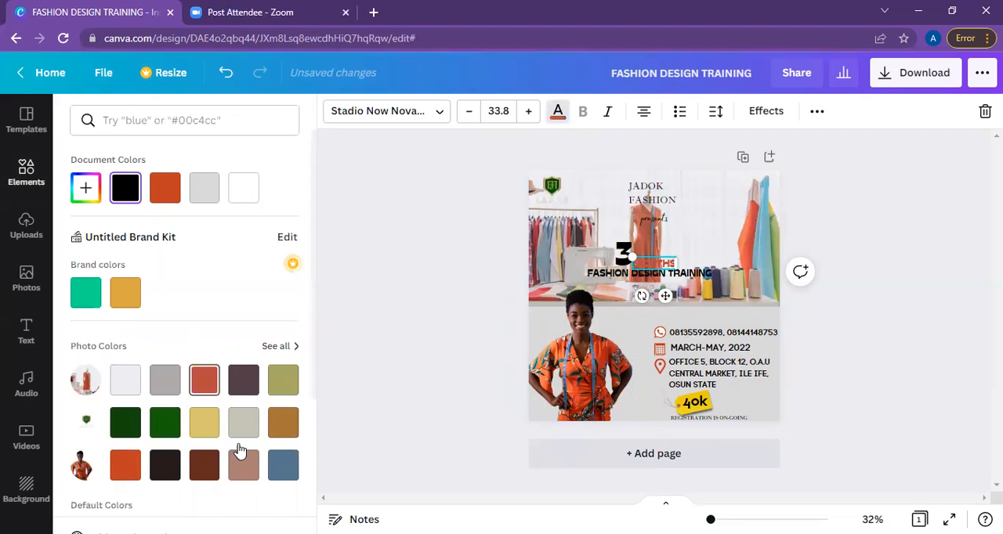
left_click(165, 423)
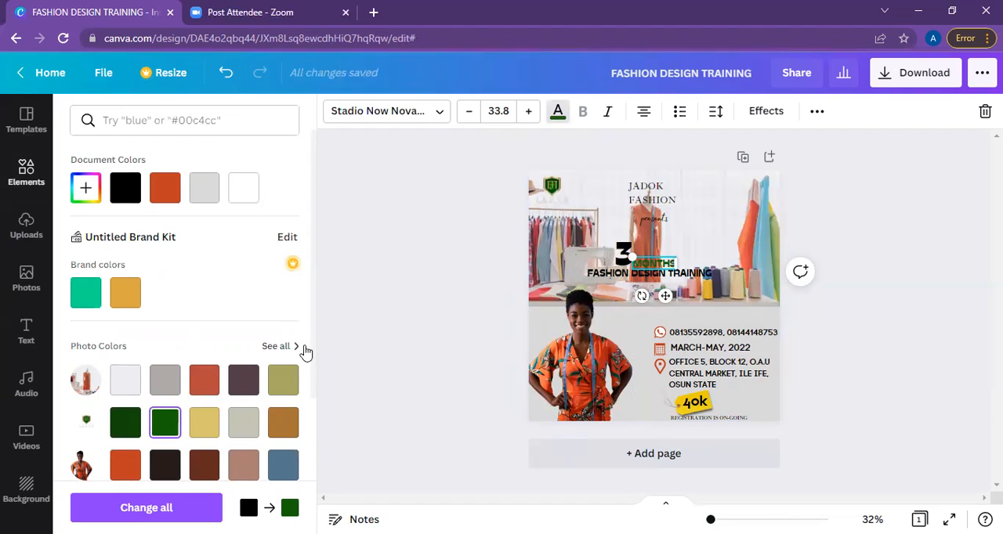
scroll(311, 350, "down", 2)
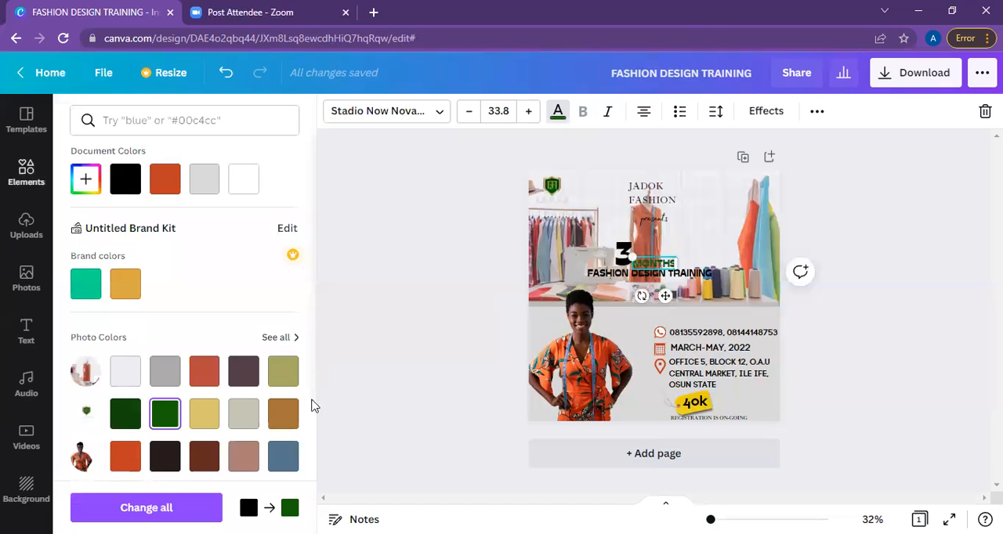
scroll(311, 428, "down", 2)
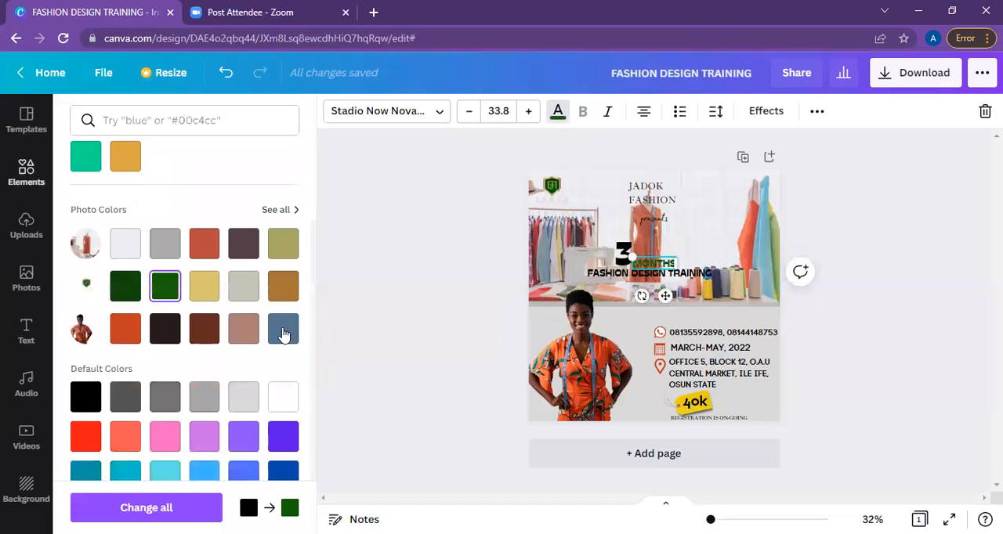
left_click(284, 335)
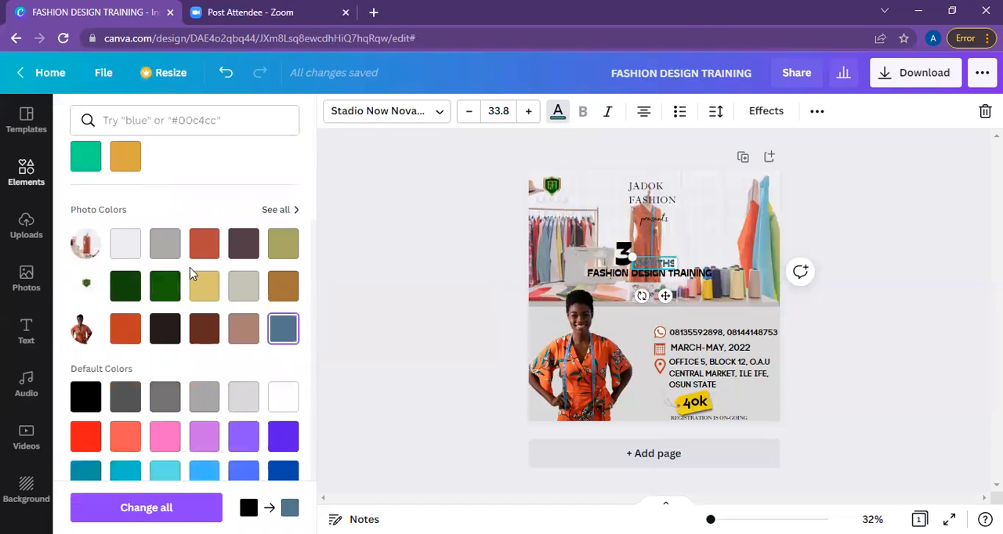
left_click(286, 210)
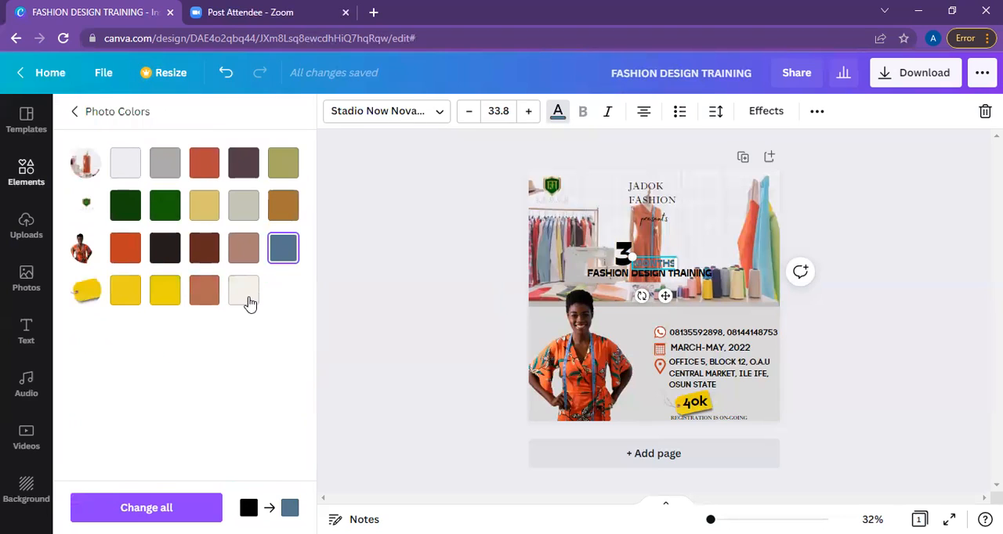
left_click(248, 300)
left_click(165, 290)
left_click(134, 294)
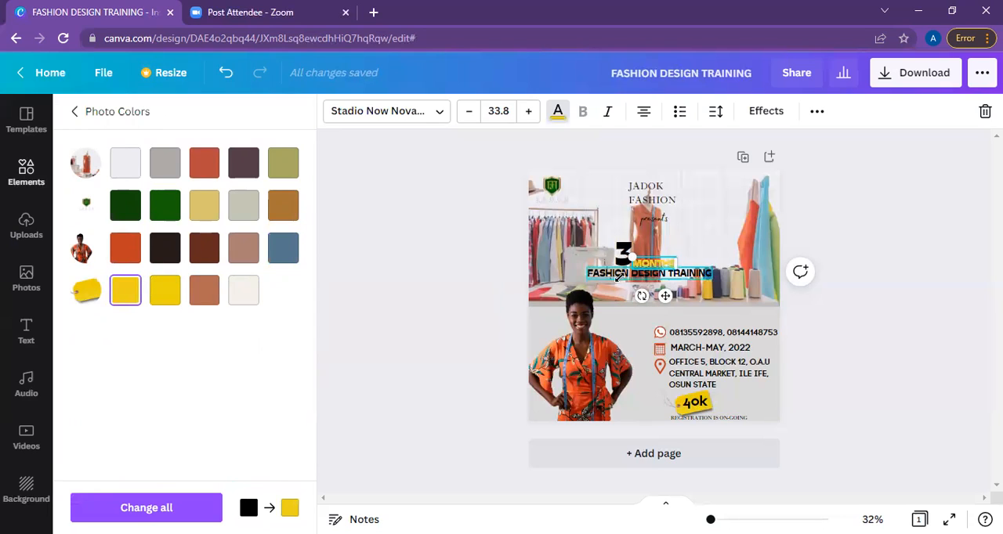
Try the price tag's golden yellow and white on the FASHION DESIGN TRAINING text.
left_click(664, 278)
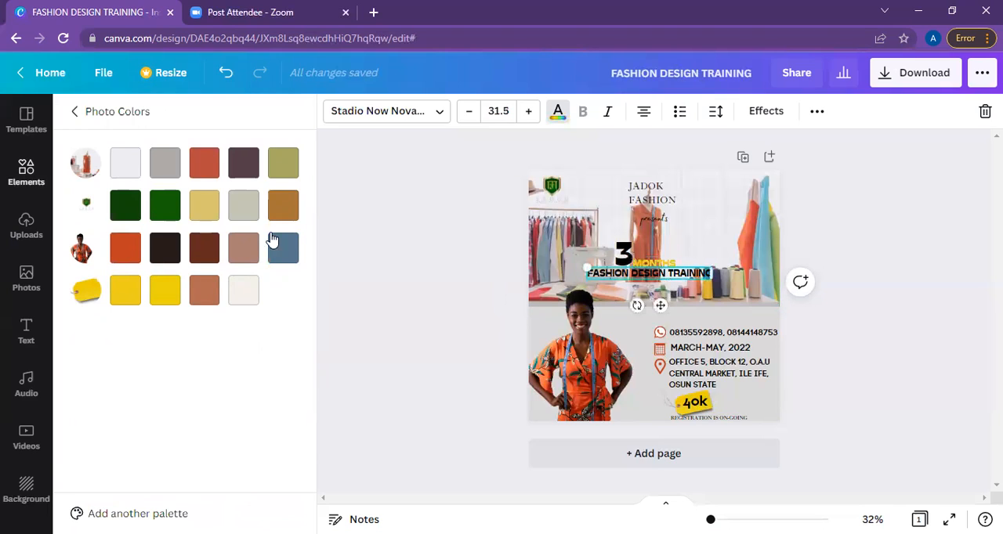
left_click(170, 290)
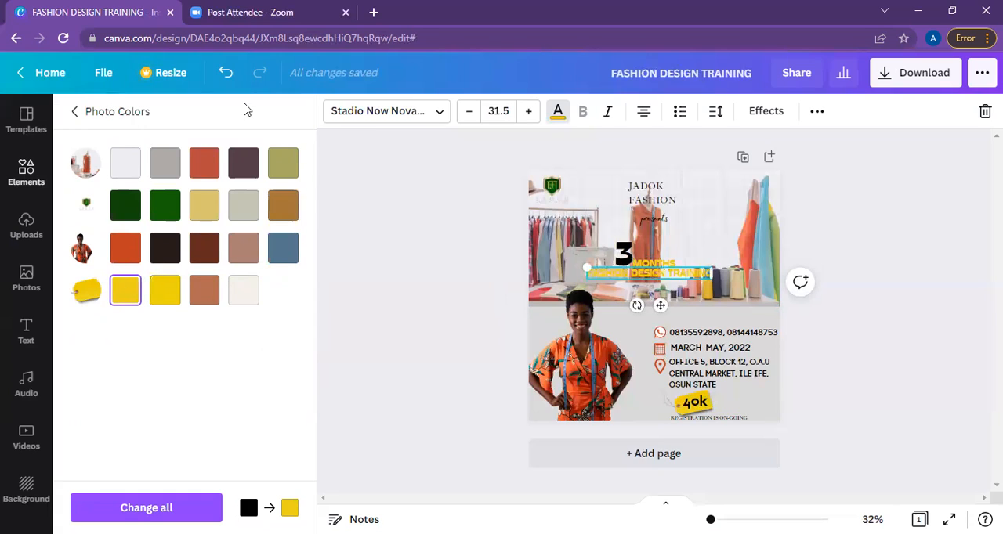
left_click(79, 111)
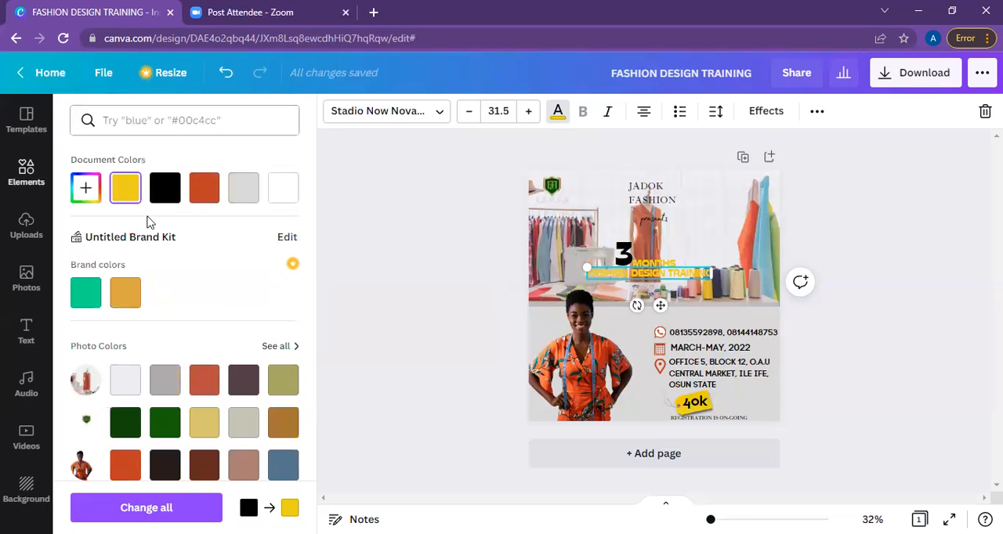
left_click(295, 194)
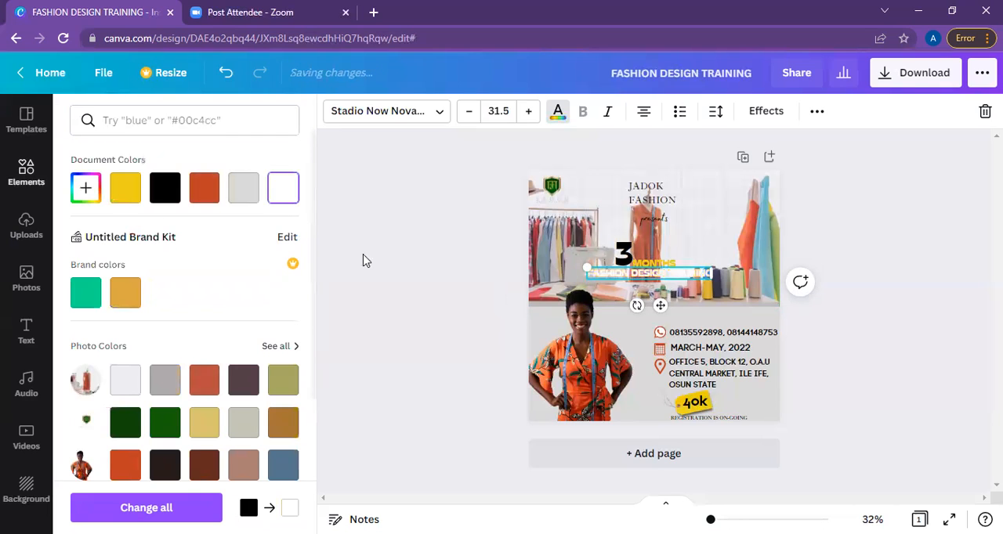
Recolour the MONTHS and FASHION DESIGN TRAINING texts black, after trying white on MONTHS.
left_click(655, 266)
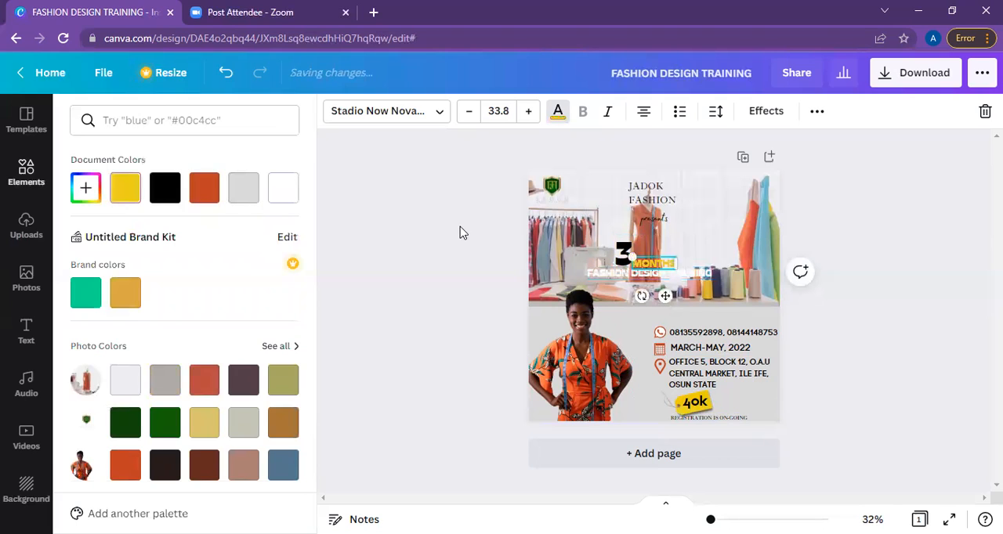
left_click(295, 192)
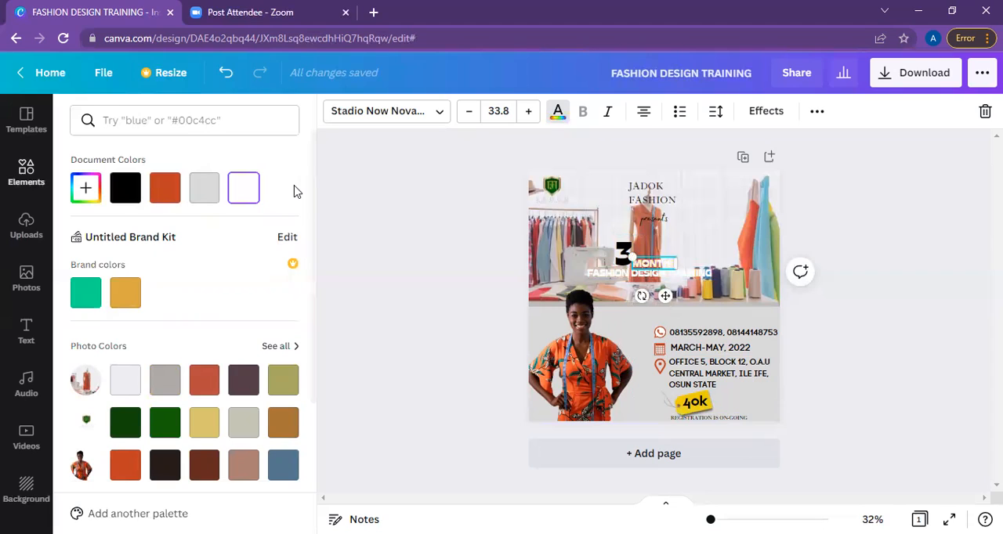
left_click(135, 191)
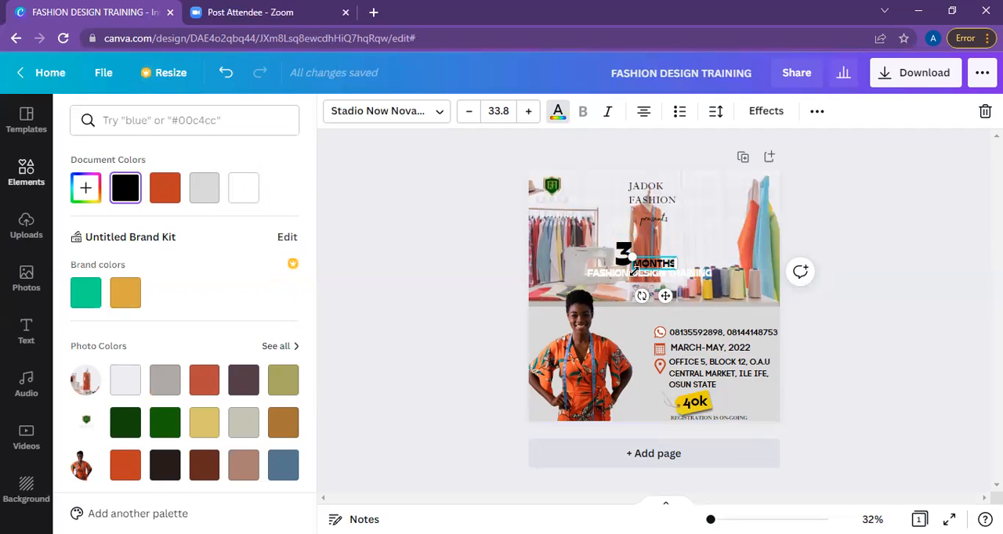
left_click(656, 280)
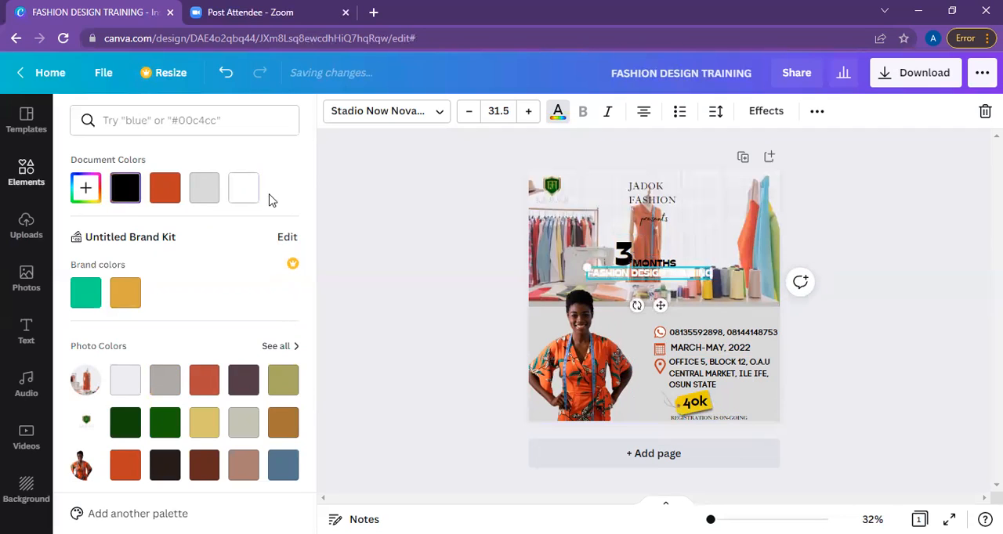
left_click(134, 192)
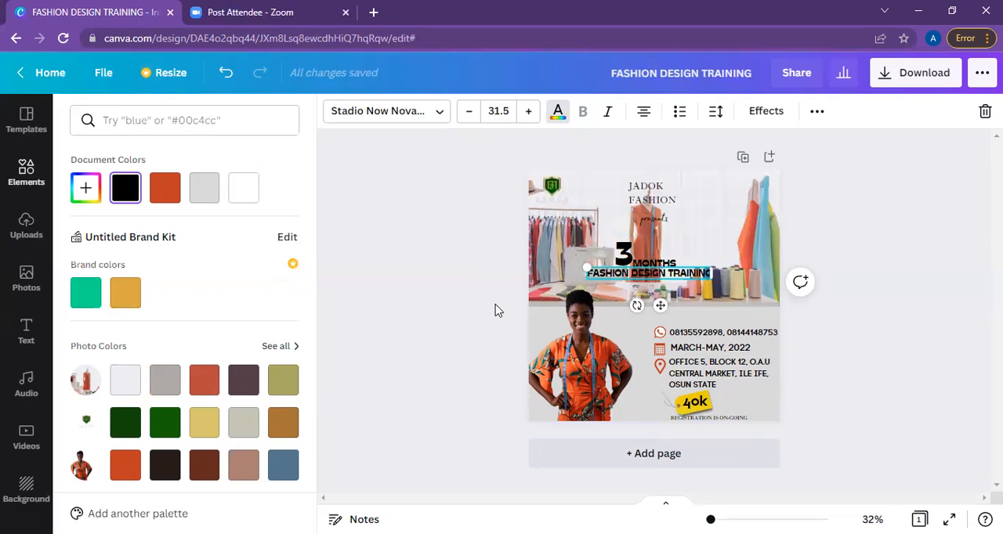
Apply the Shadow text effect to the JADOK FASHION heading.
left_click(665, 200)
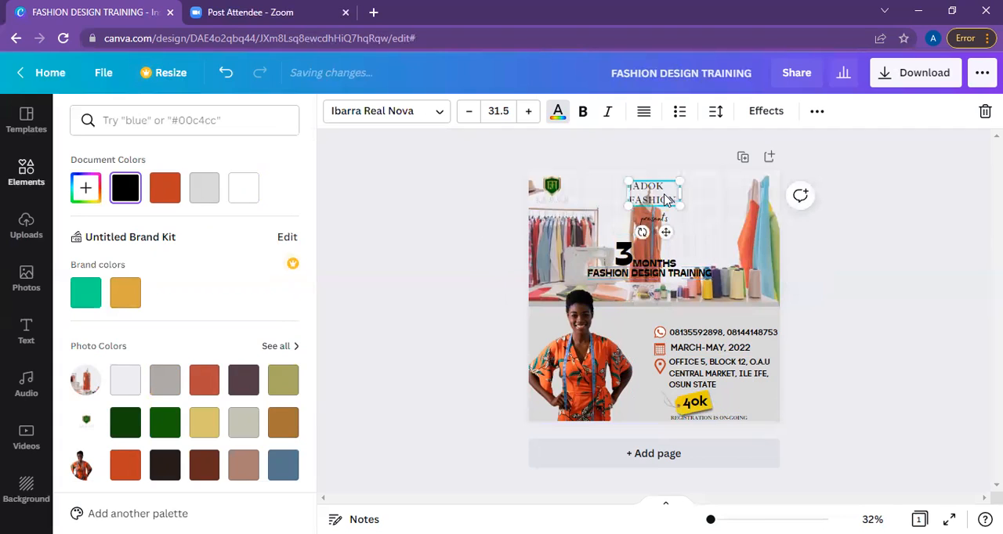
left_click(766, 111)
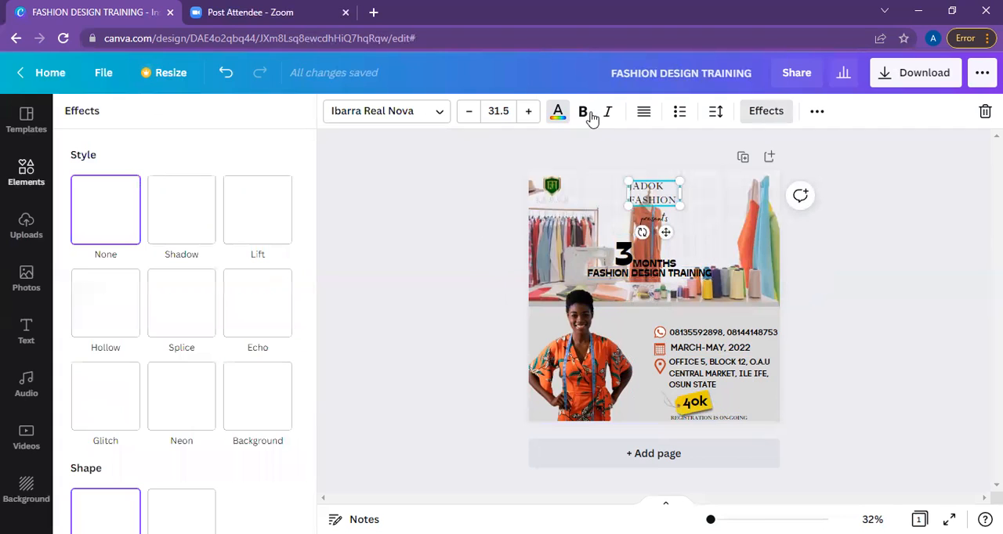
left_click(179, 240)
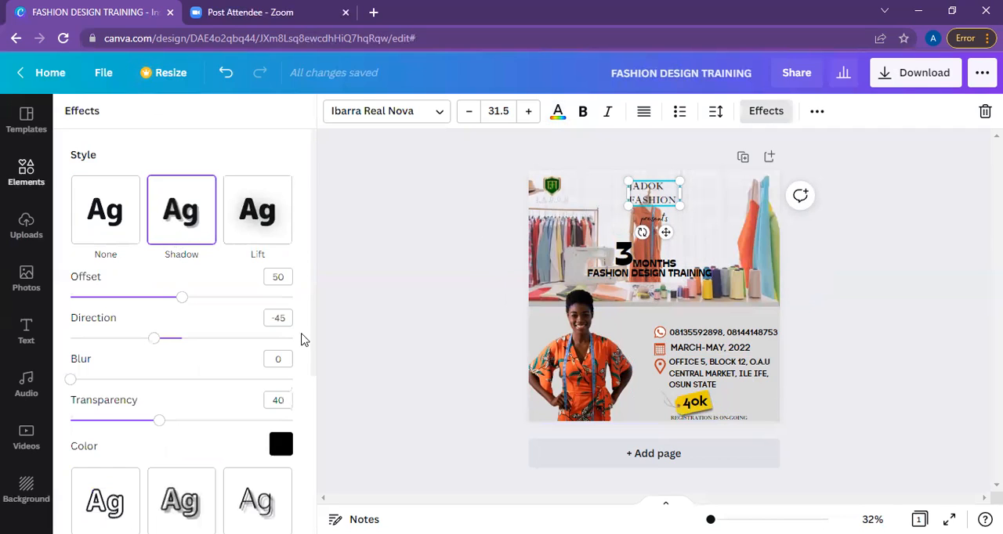
left_click_drag(312, 269, 319, 338)
scroll(319, 344, "down", 2)
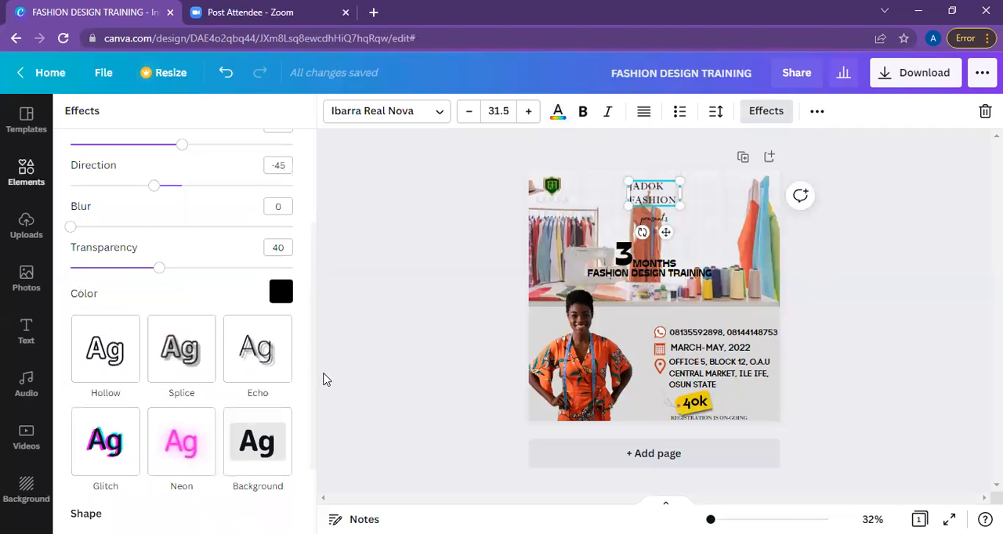
scroll(327, 380, "down", 1)
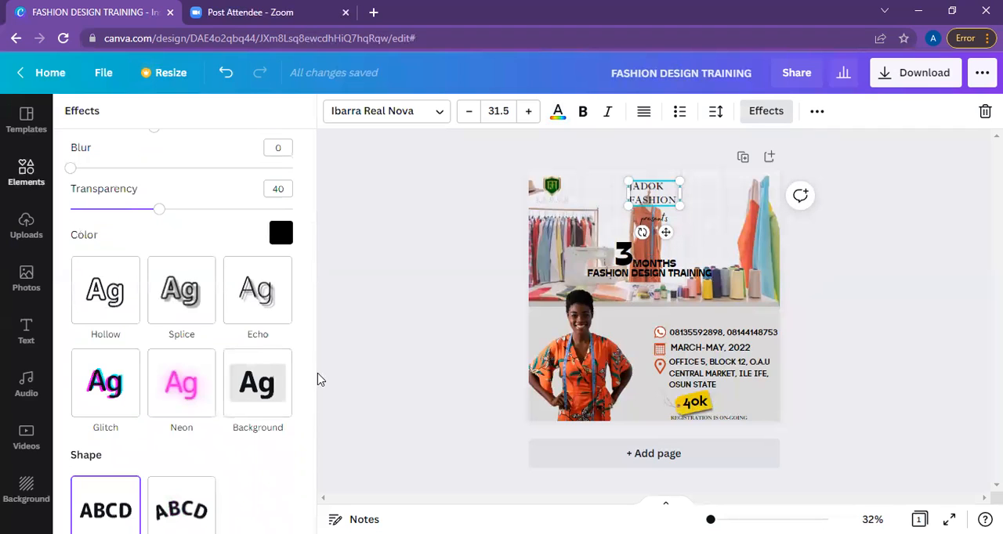
Apply the Shadow text effect to the MONTHS and FASHION DESIGN TRAINING texts.
left_click(645, 266)
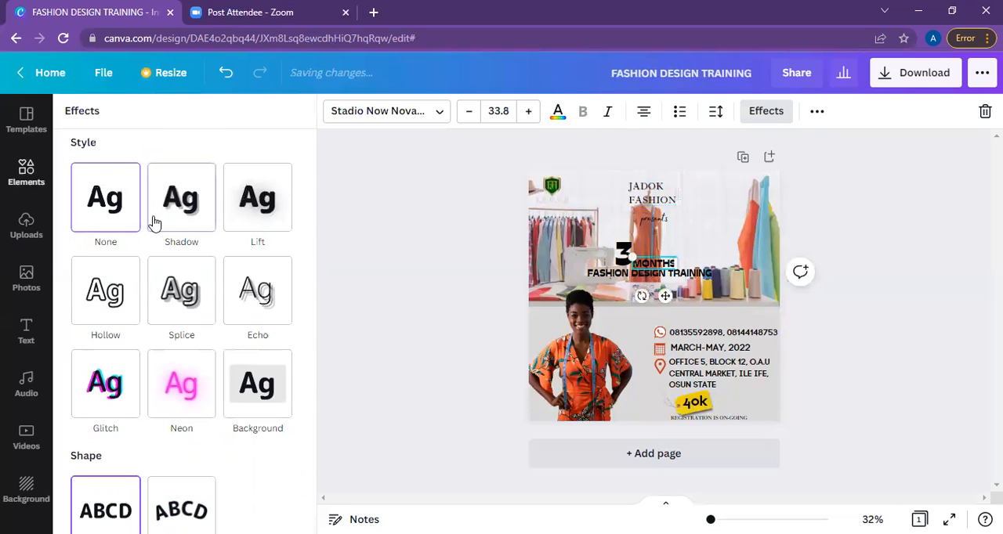
left_click(181, 199)
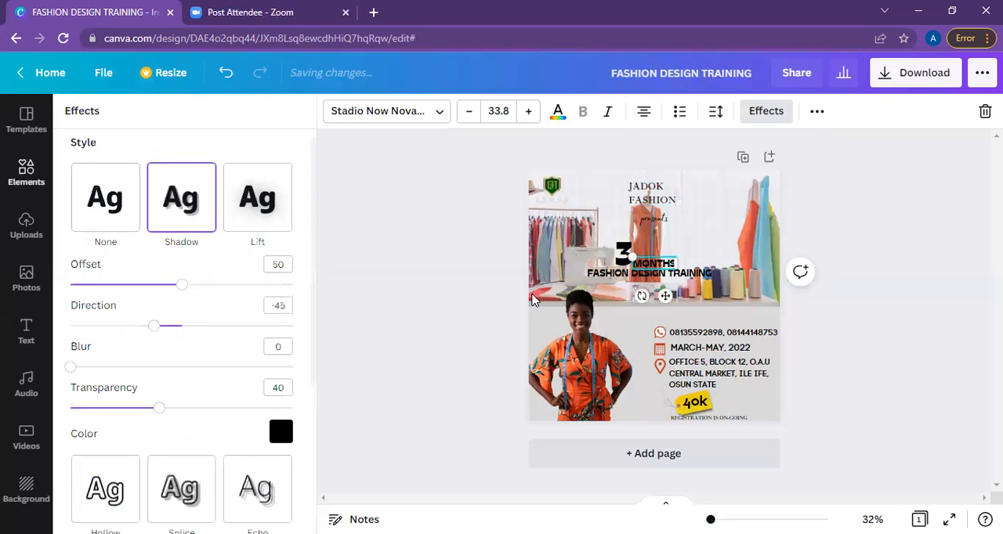
left_click(603, 280)
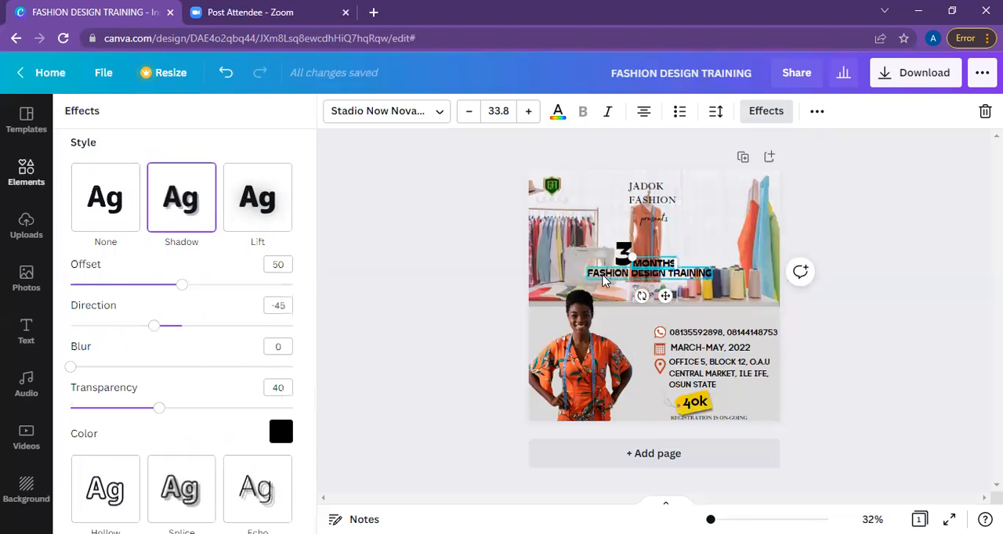
left_click(177, 206)
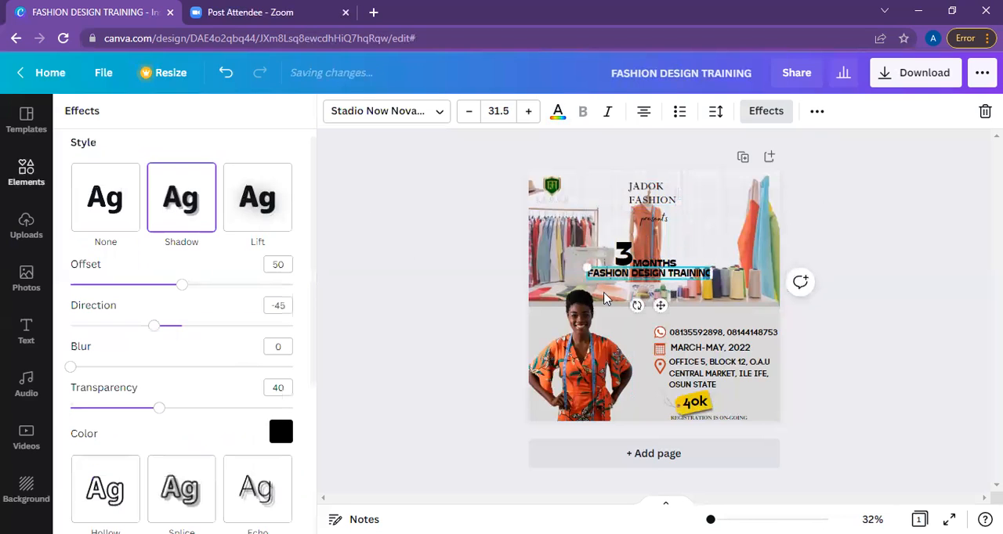
Apply the Shadow text effect to REGISTRATION IS ON-GOING and nudge the line slightly to the left.
left_click(724, 421)
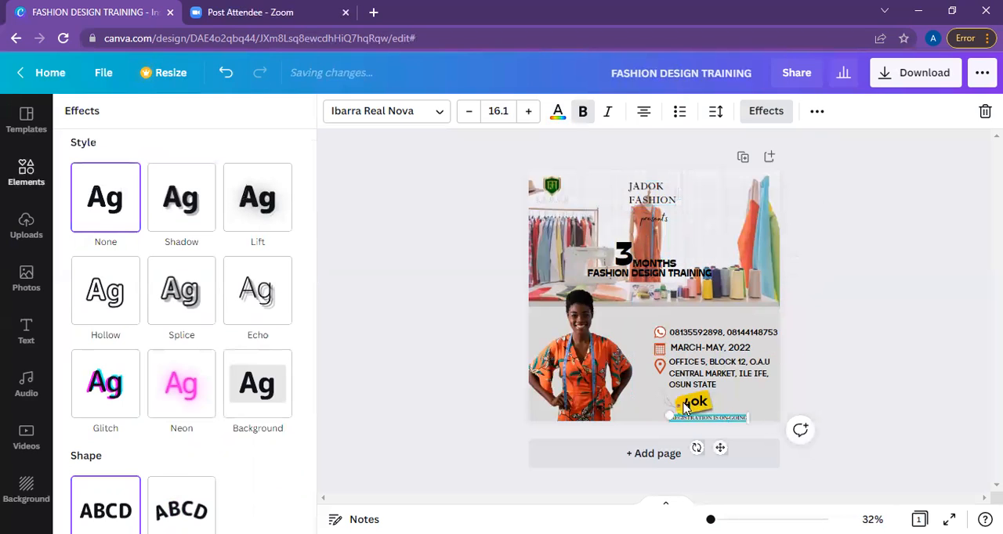
left_click(188, 202)
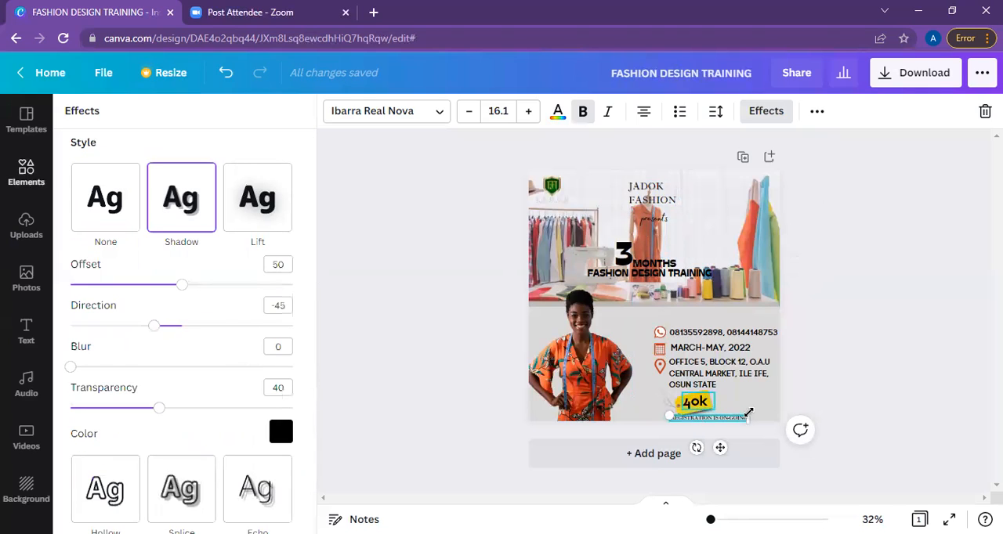
mouse_move(738, 414)
left_mouse_down()
mouse_move(752, 430)
mouse_move(733, 417)
left_mouse_up()
mouse_move(723, 450)
left_mouse_down()
mouse_move(732, 455)
mouse_move(703, 452)
mouse_move(723, 457)
left_mouse_up()
left_click(846, 432)
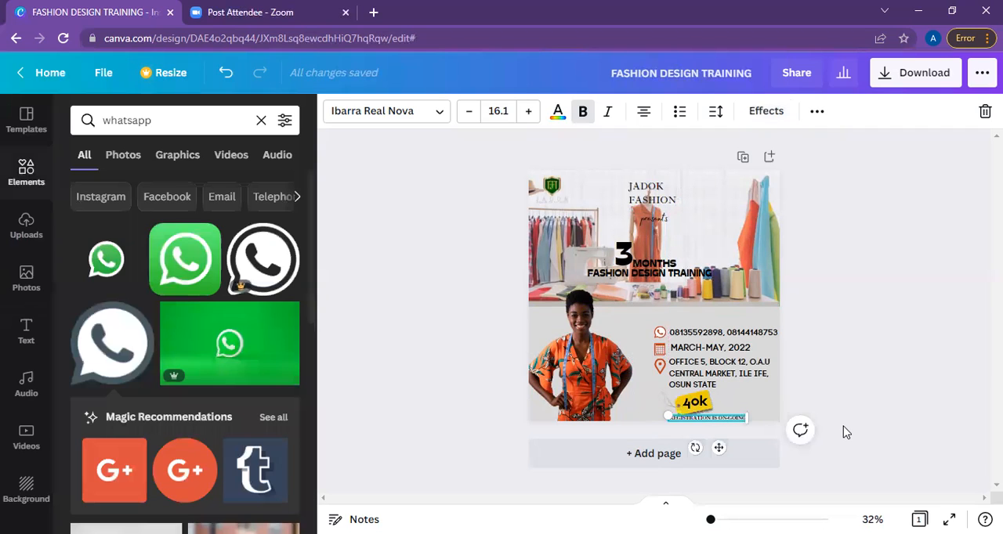
left_click(846, 432)
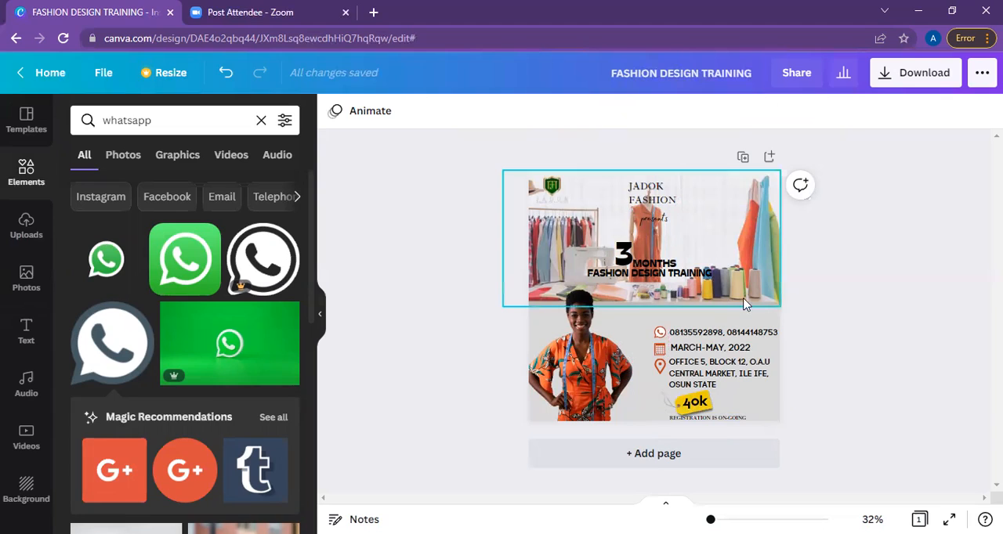
Check the image-editing options for the photo of the woman in orange and browse the uploaded images for a replacement.
left_click(589, 358)
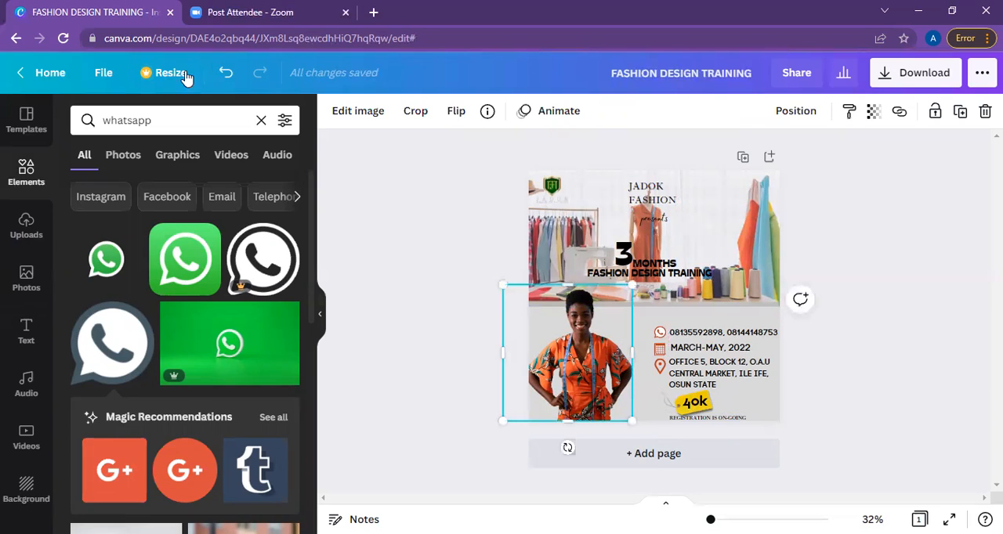
left_click(374, 118)
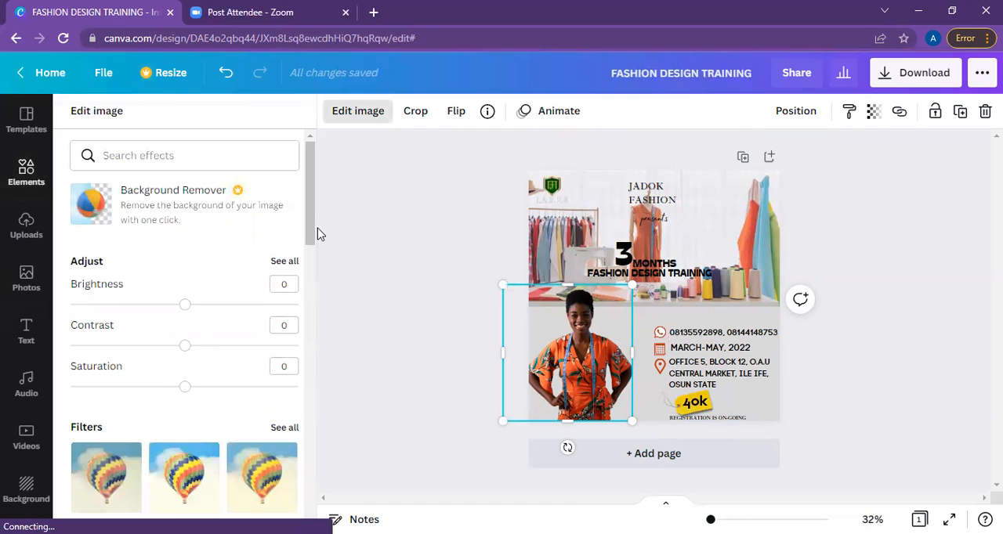
left_click(28, 235)
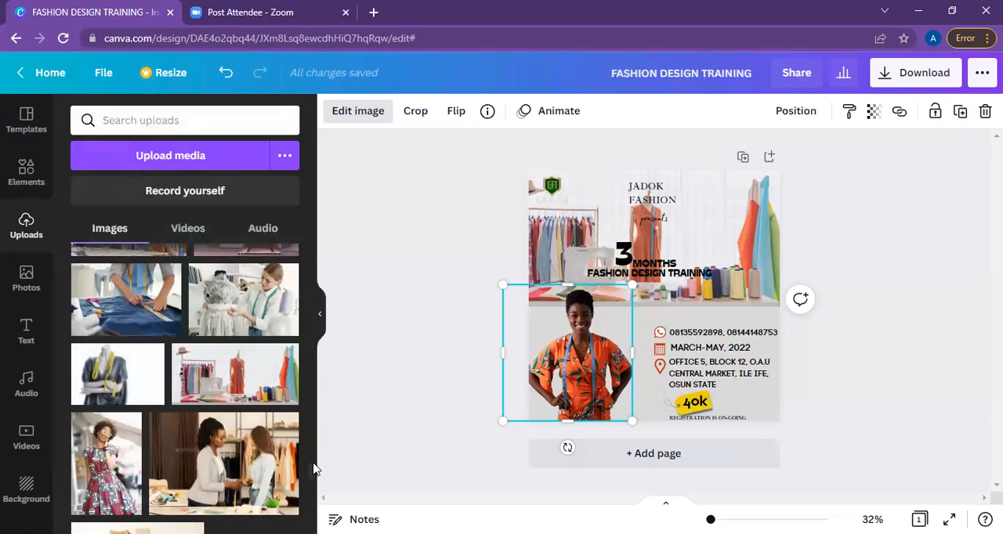
scroll(312, 462, "up", 3)
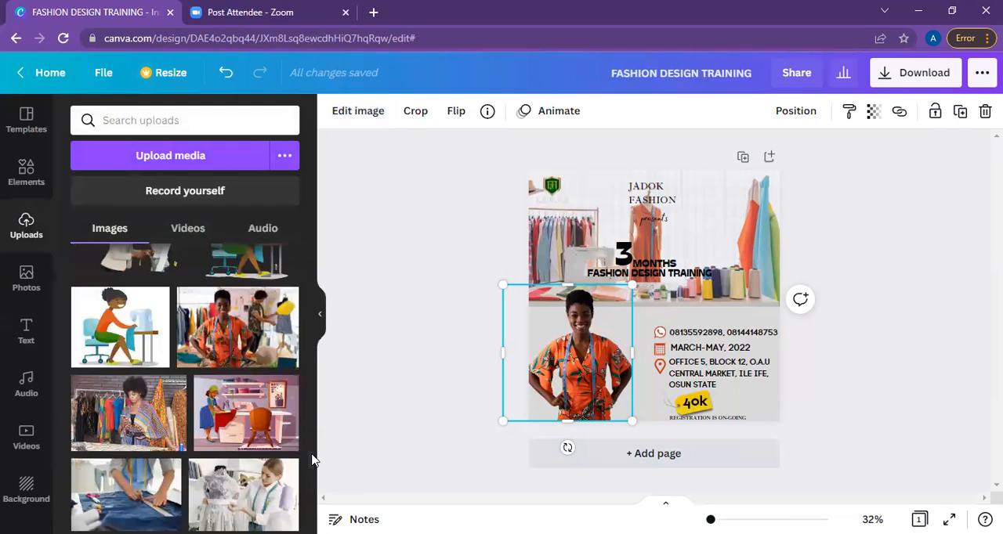
scroll(312, 460, "up", 1)
scroll(312, 454, "up", 2)
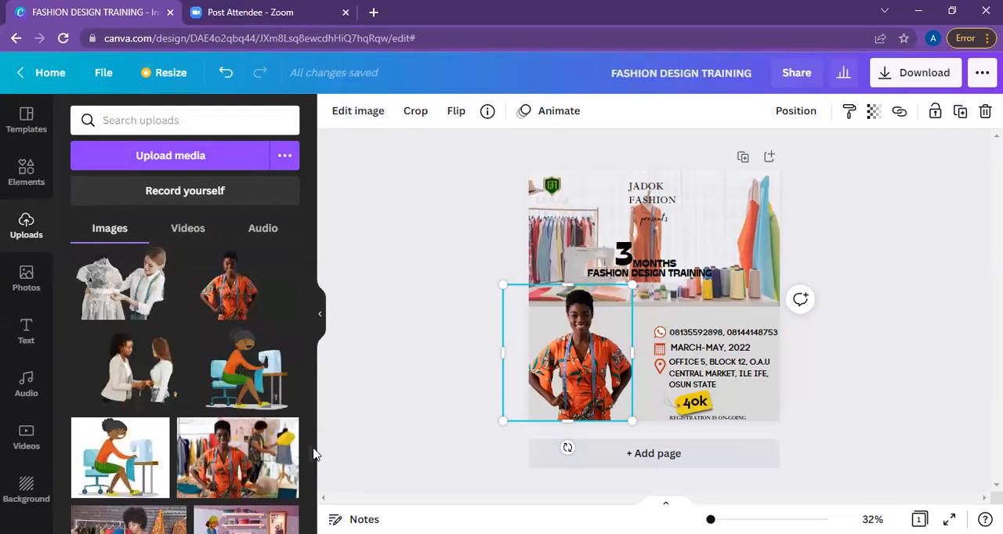
scroll(312, 455, "up", 1)
left_click_drag(313, 470, 313, 510)
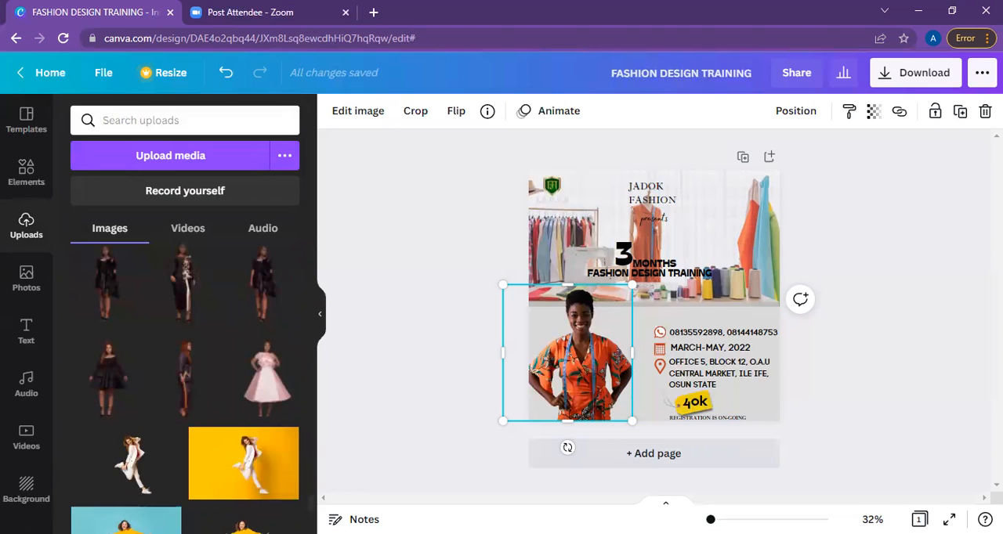
scroll(184, 389, "down", 3)
scroll(185, 389, "down", 2)
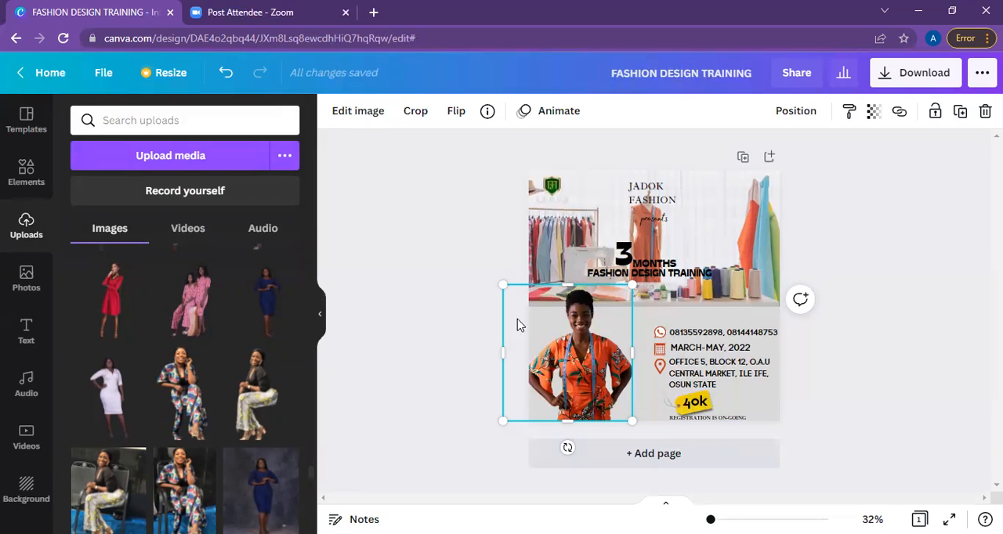
Replace the photo of the woman in orange with the uploaded cut-out of the woman in a light blue dress, placed beside the contact details.
key("Delete")
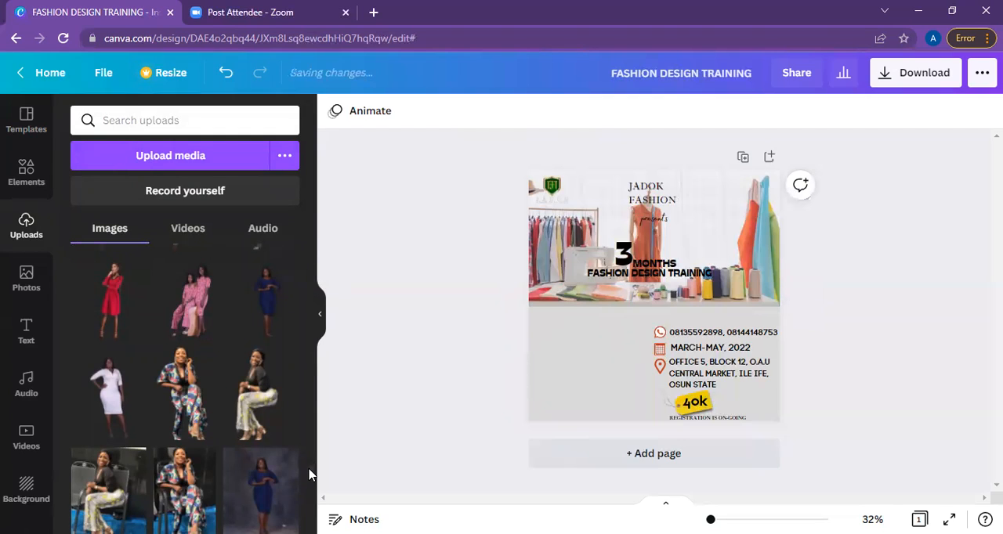
scroll(311, 460, "down", 10)
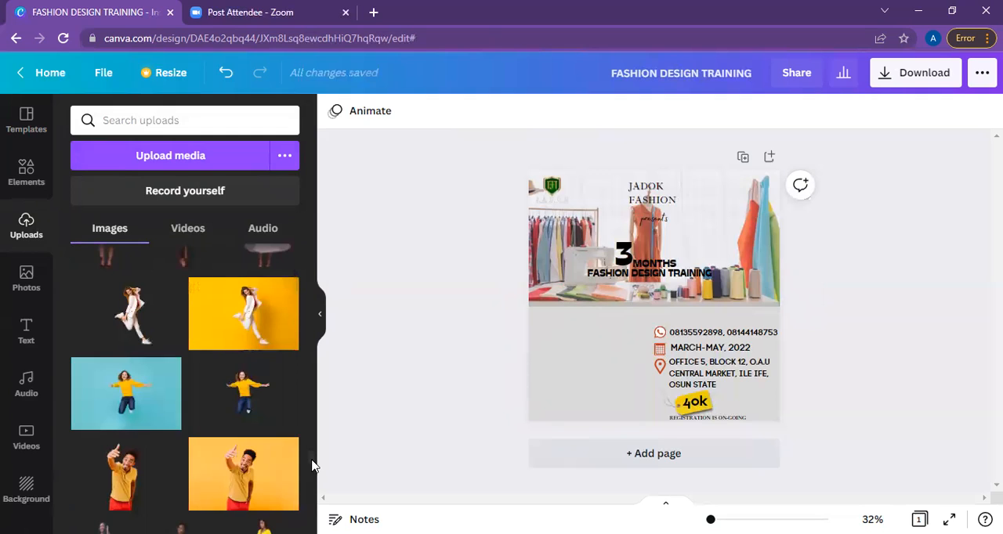
scroll(312, 473, "down", 2)
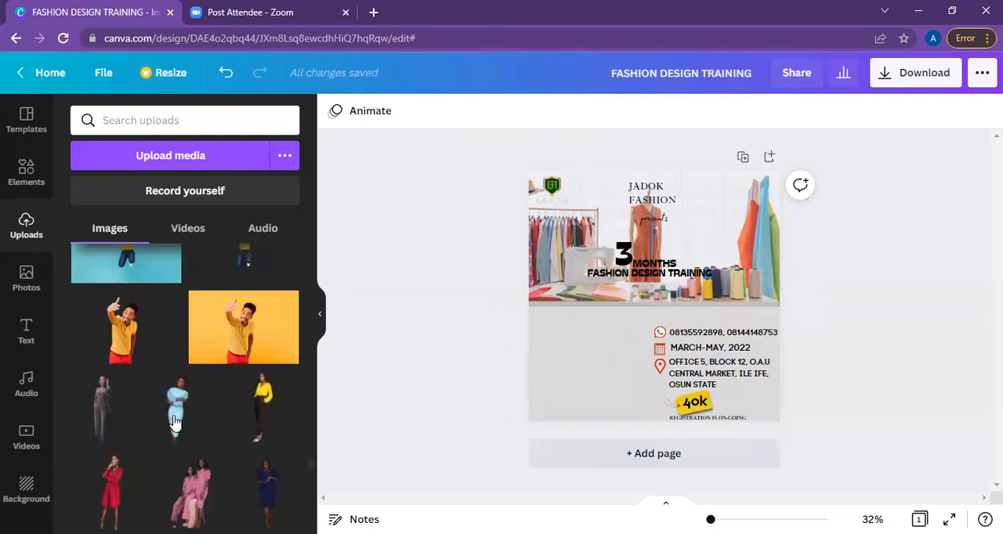
scroll(174, 419, "down", 1)
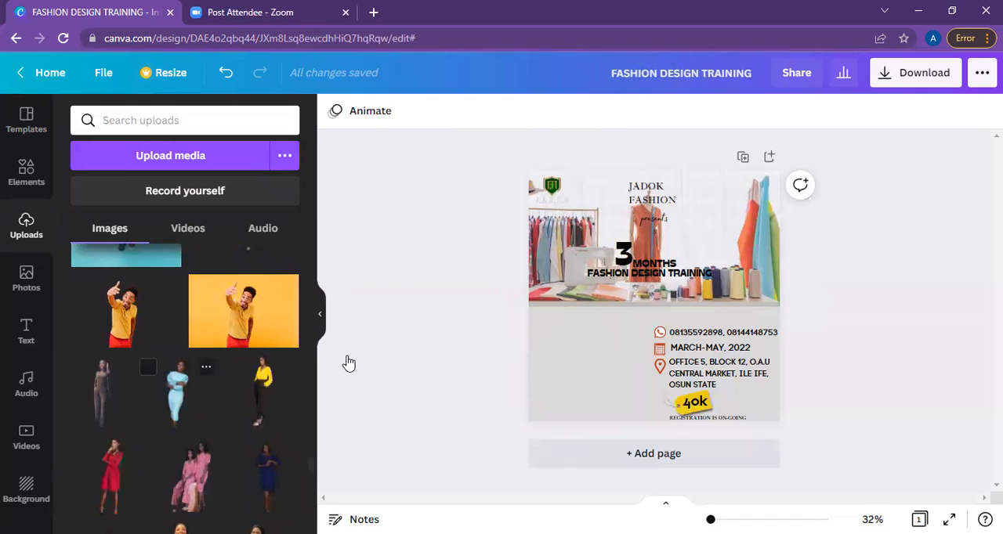
left_click(586, 352)
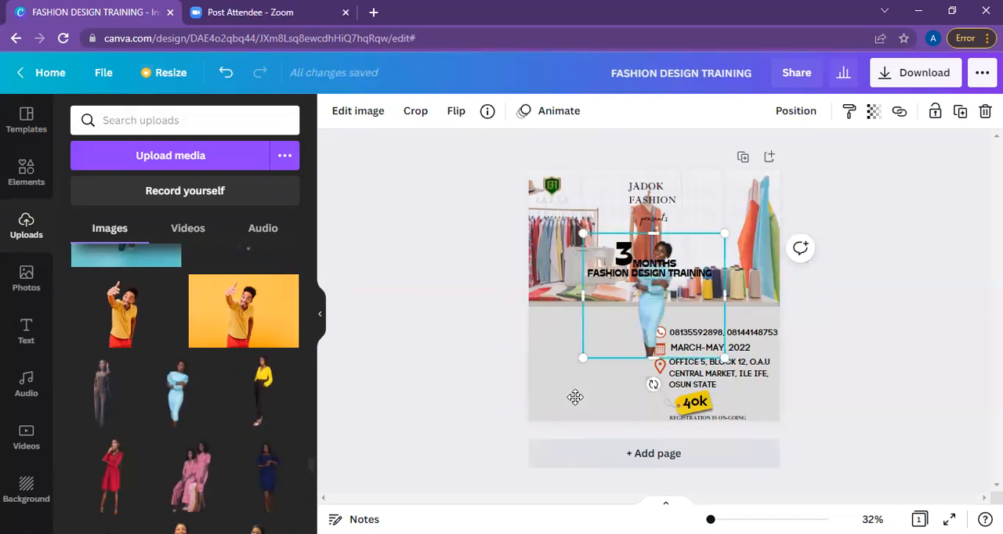
left_click_drag(613, 338, 553, 432)
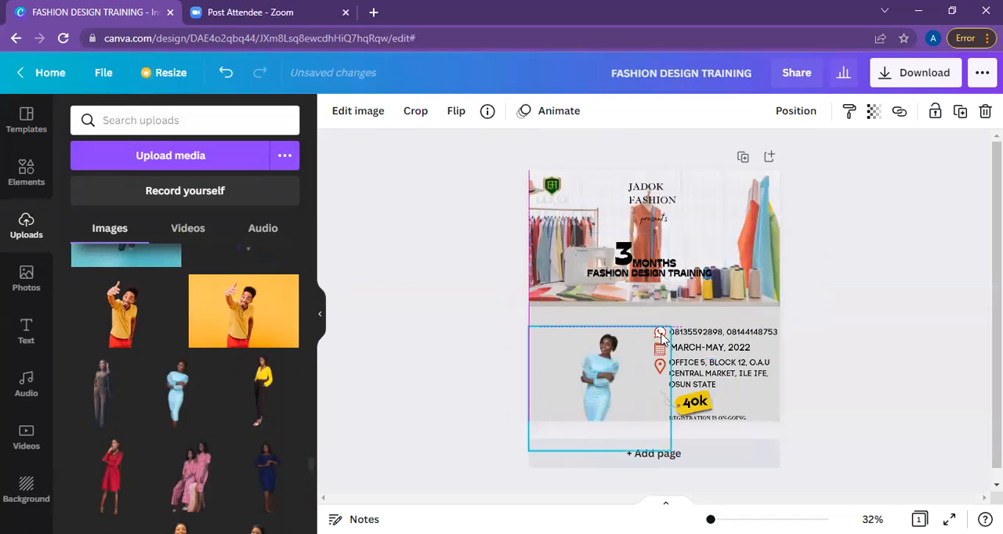
Enlarge the cut-out of the woman in the light blue dress and position it beside the contact details, cropped by the page's lower edge.
left_click_drag(679, 306, 556, 395)
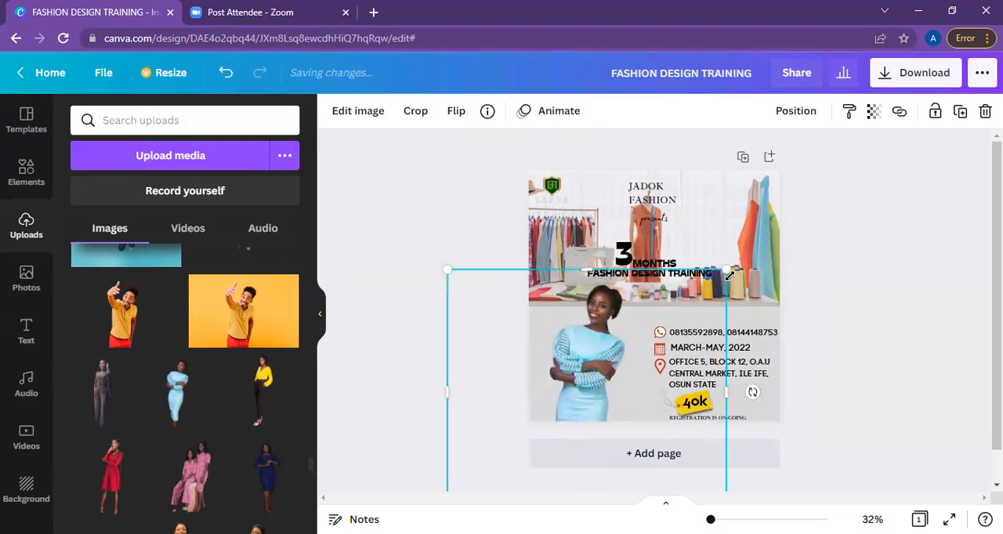
left_click_drag(726, 271, 762, 237)
left_click_drag(685, 306, 619, 360)
left_click_drag(596, 399, 605, 392)
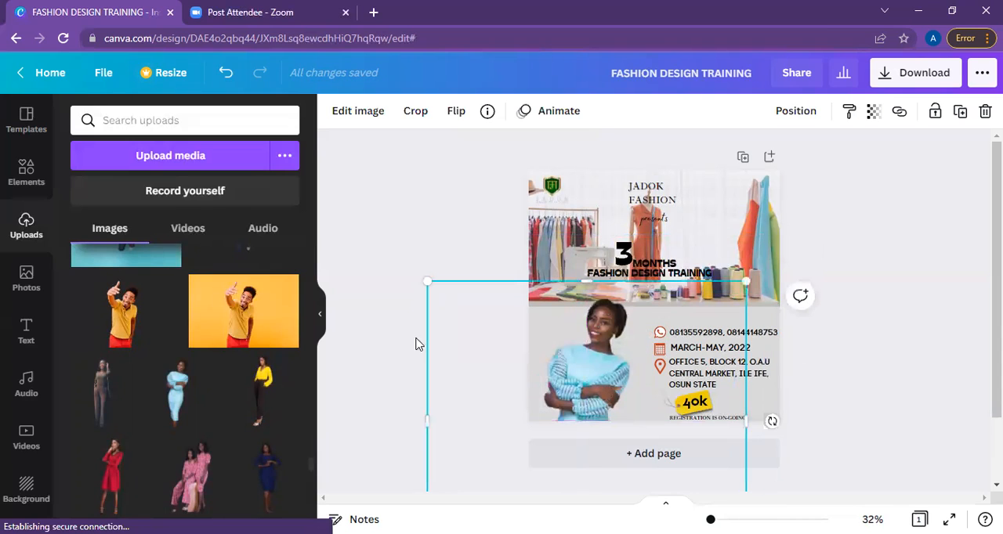
Delete the cut-out of the woman in light blue, then try the uploaded cut-out of two women in pink and remove it.
key("Delete")
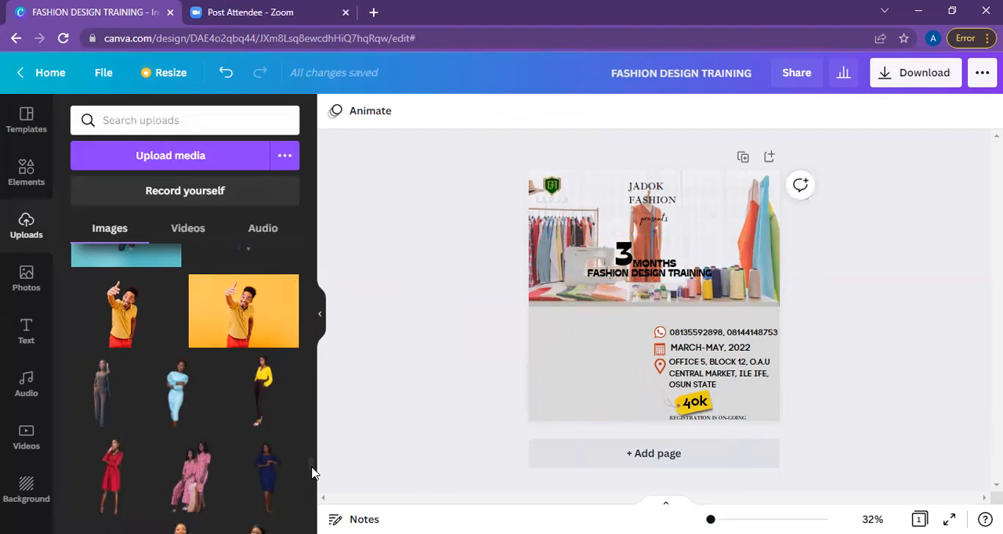
scroll(311, 473, "down", 1)
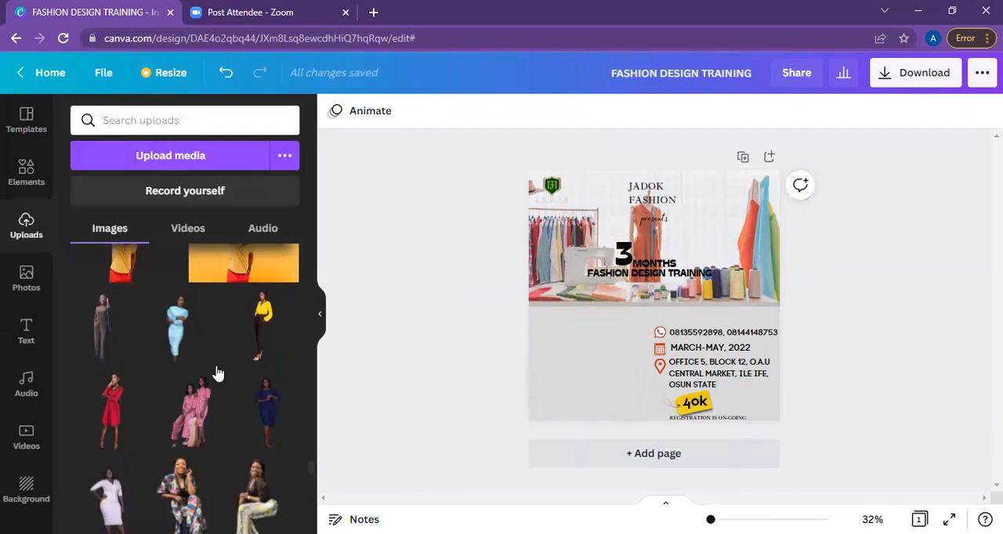
scroll(207, 313, "down", 2)
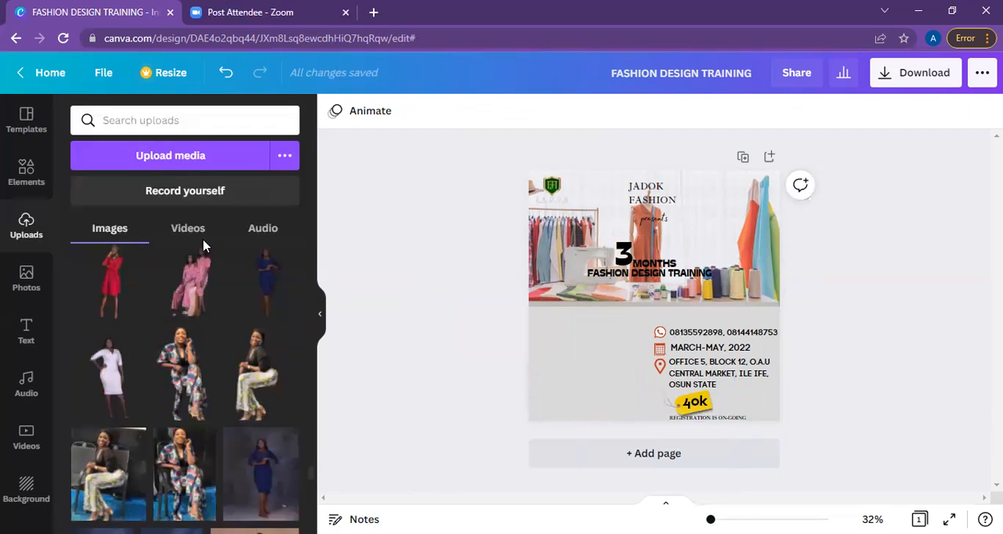
left_click(198, 287)
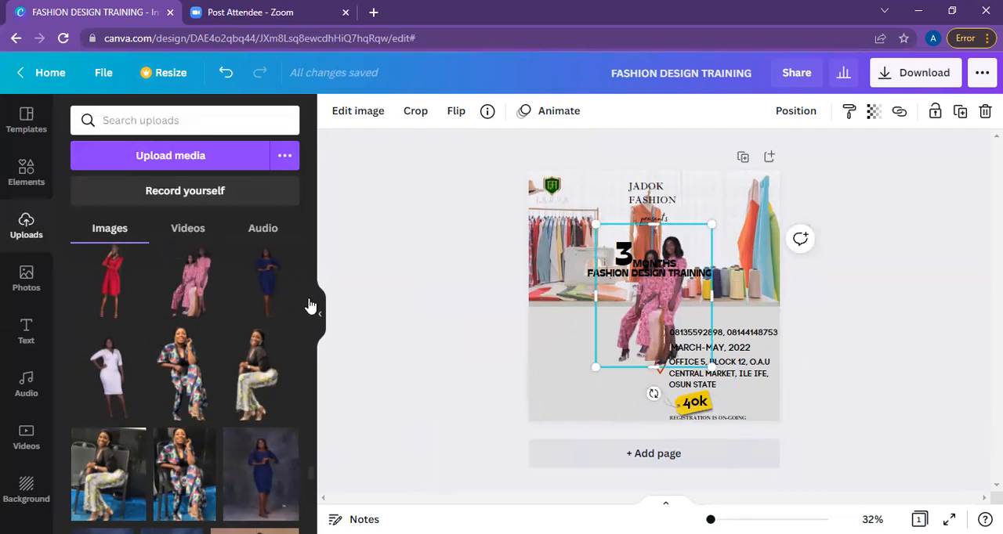
key("Delete")
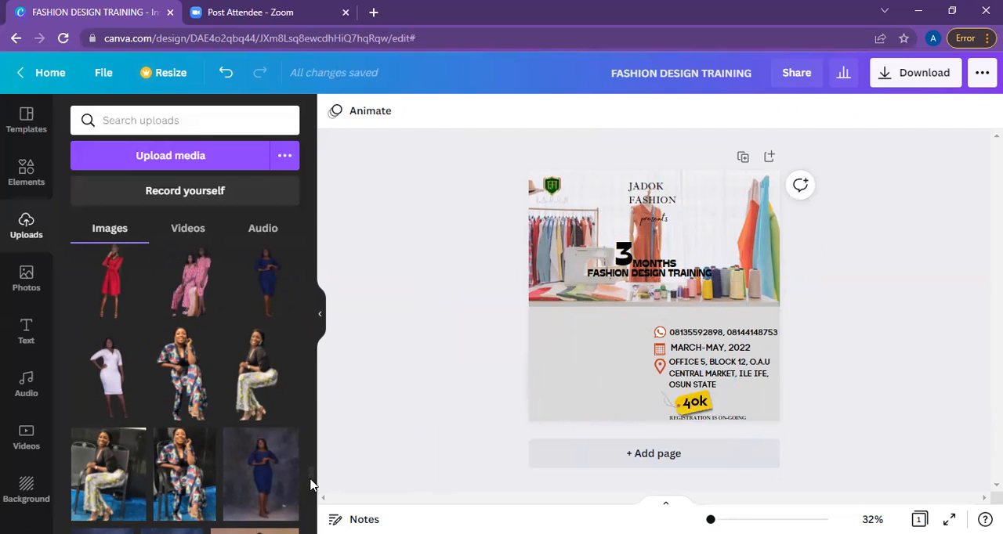
Find the uploaded cut-out of the long-haired woman in the teal patterned top and add it to the design.
scroll(310, 482, "down", 2)
scroll(310, 491, "down", 4)
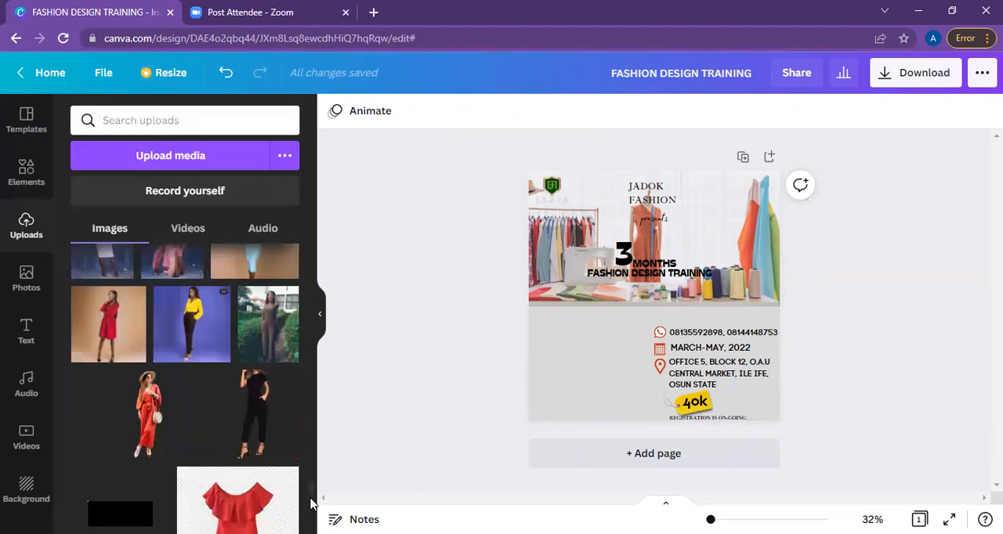
scroll(311, 501, "down", 1)
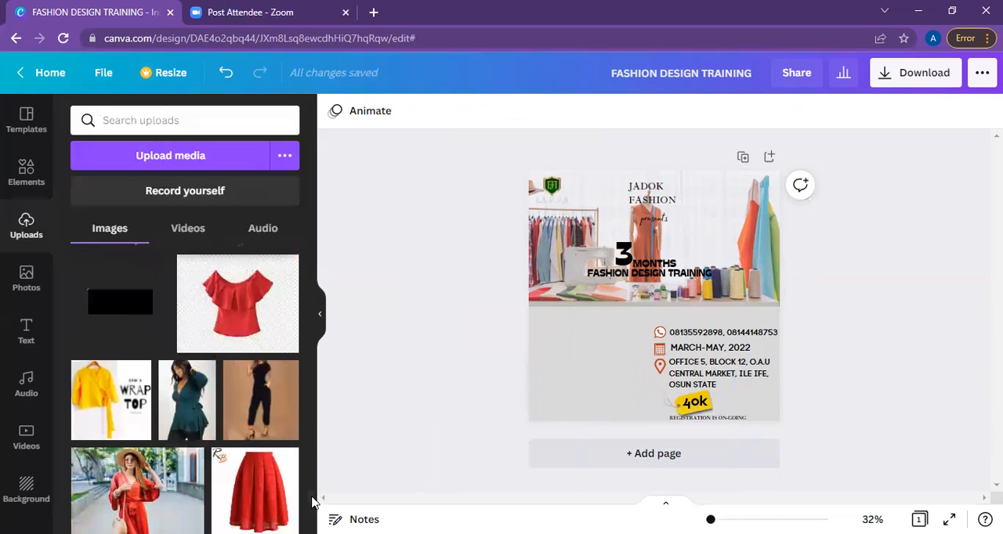
scroll(312, 501, "down", 5)
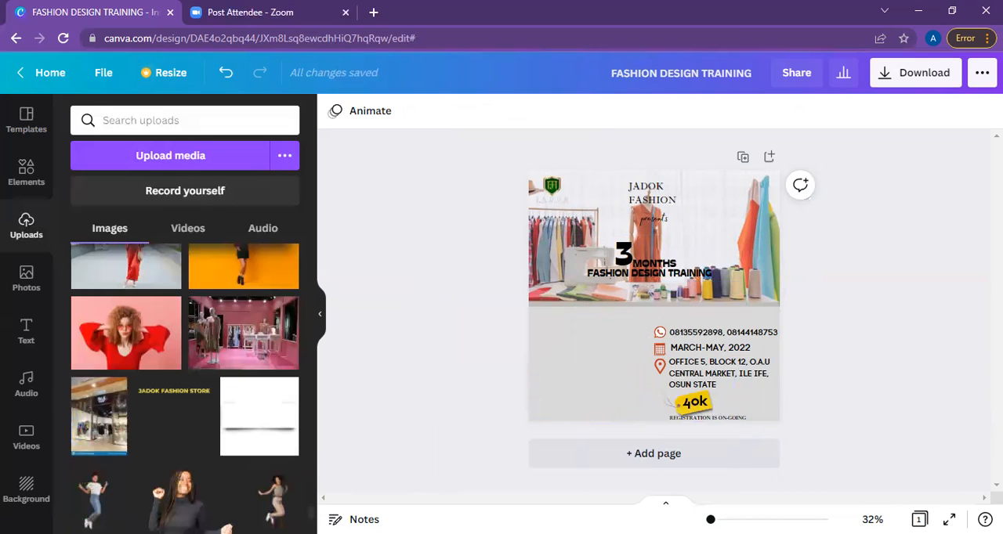
scroll(185, 389, "down", 1)
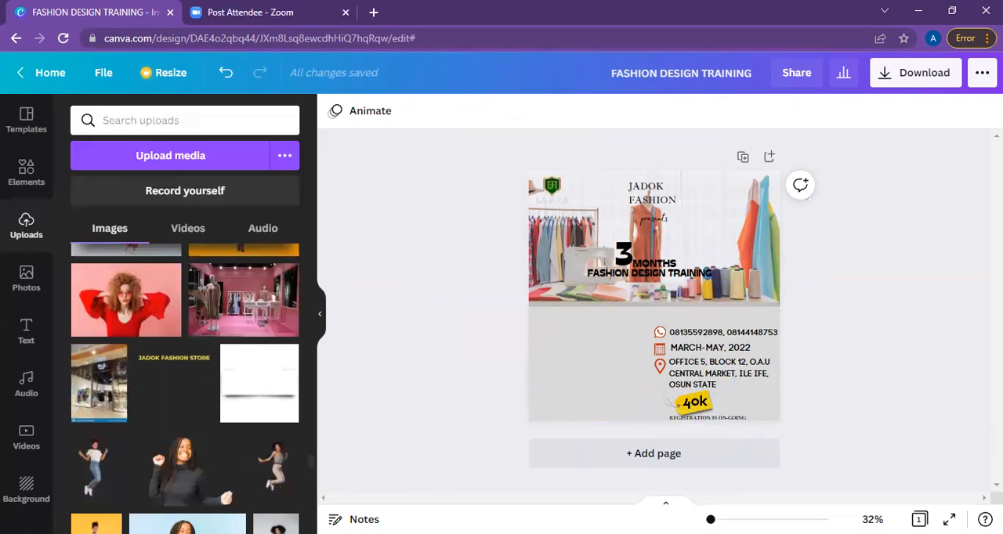
scroll(185, 374, "down", 3)
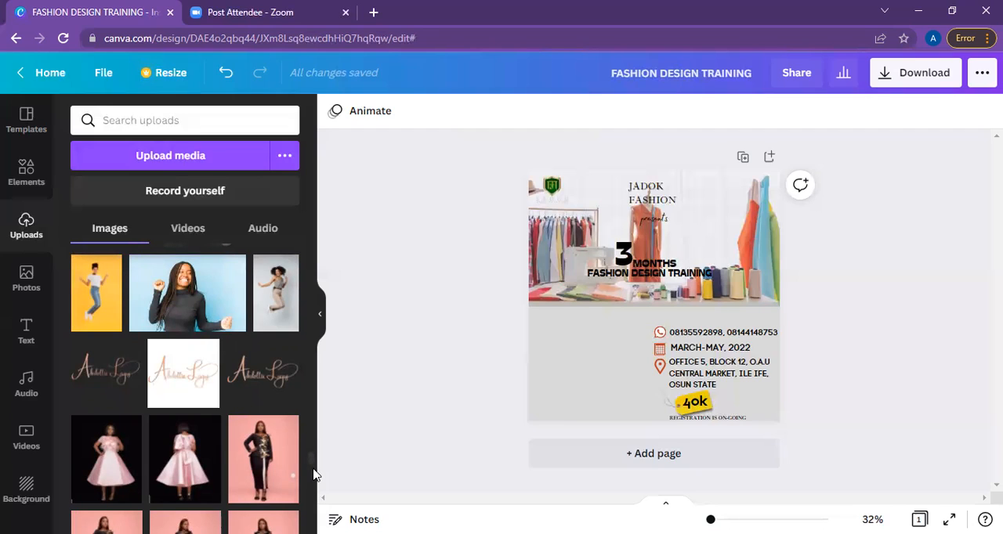
scroll(311, 488, "down", 5)
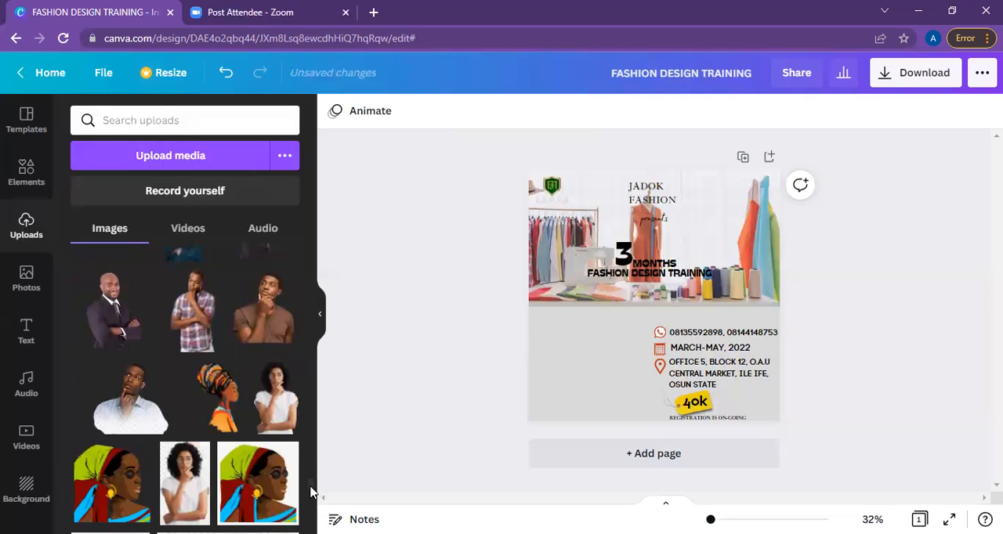
scroll(311, 490, "down", 2)
scroll(311, 485, "up", 2)
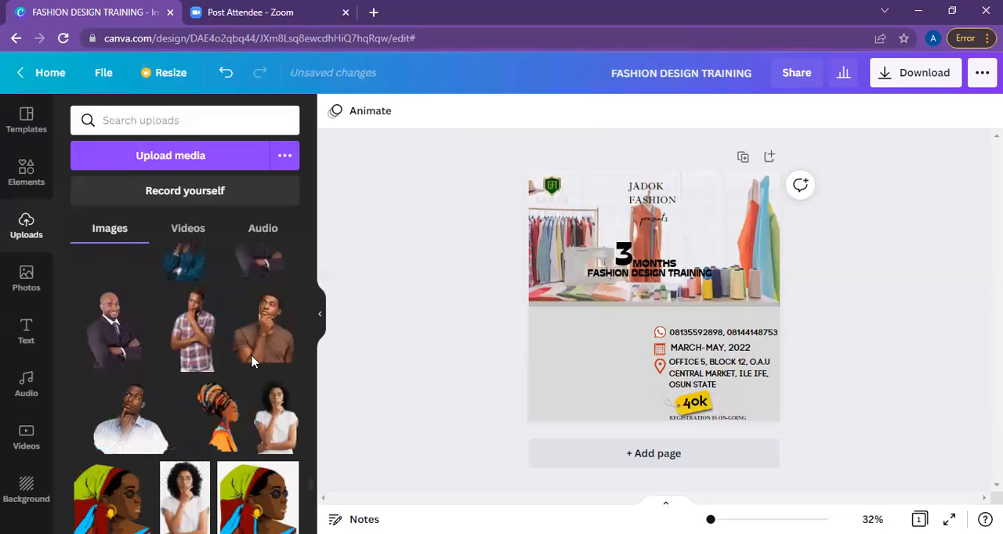
scroll(197, 356, "up", 3)
scroll(188, 447, "up", 2)
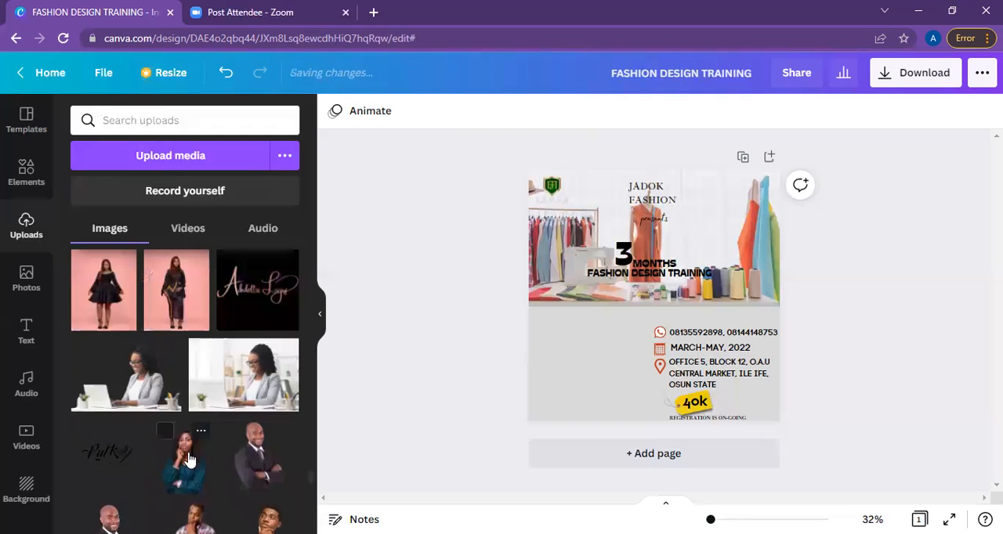
left_click(188, 459)
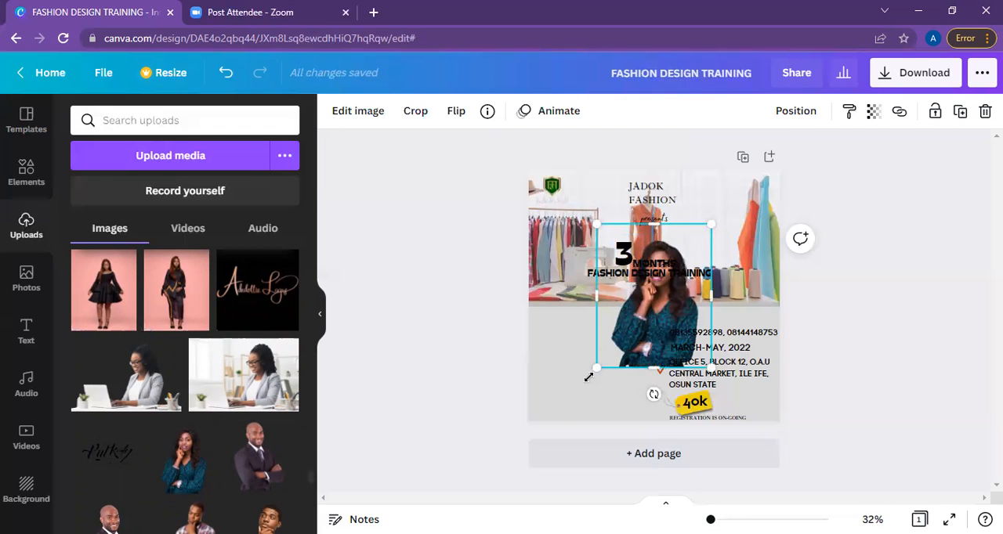
Enlarge the cut-out of the woman in teal and place her on the grey area beside the contact details.
left_click_drag(589, 378, 571, 394)
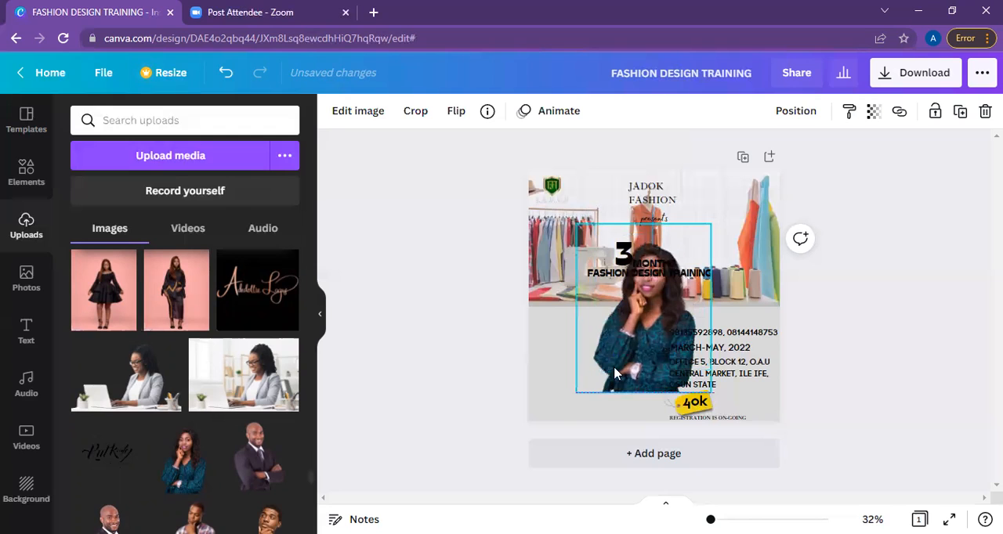
left_click_drag(570, 402, 556, 408)
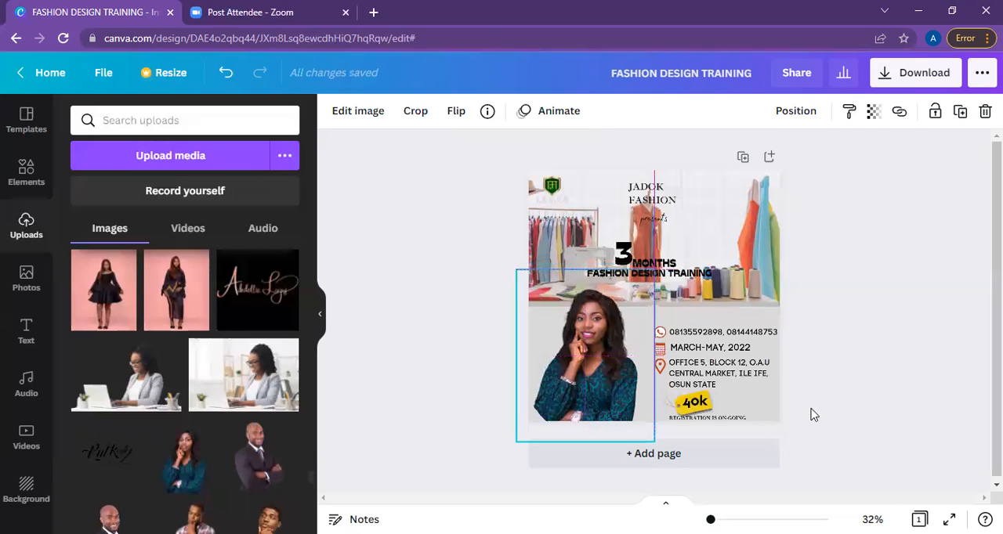
left_click(884, 386)
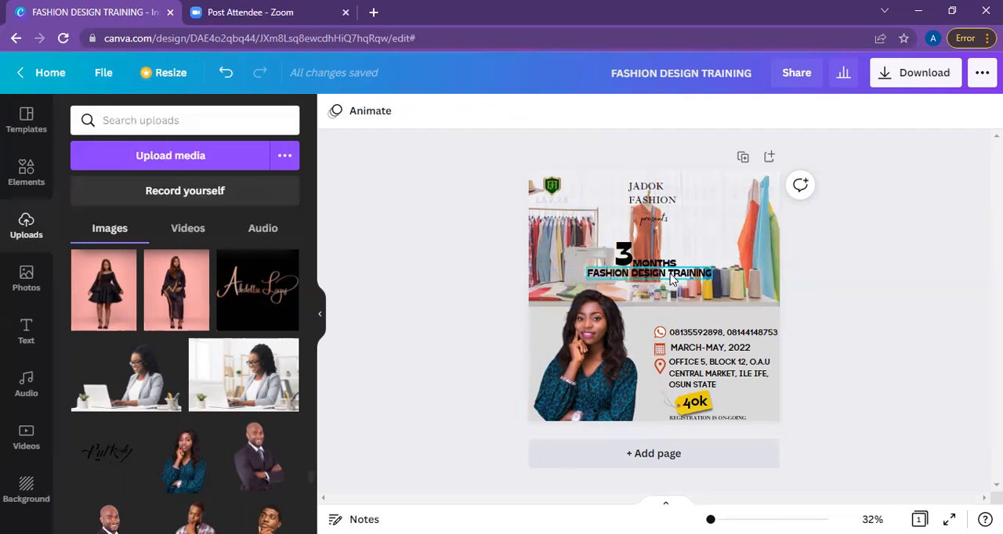
left_click(609, 331)
left_click_drag(612, 327, 599, 328)
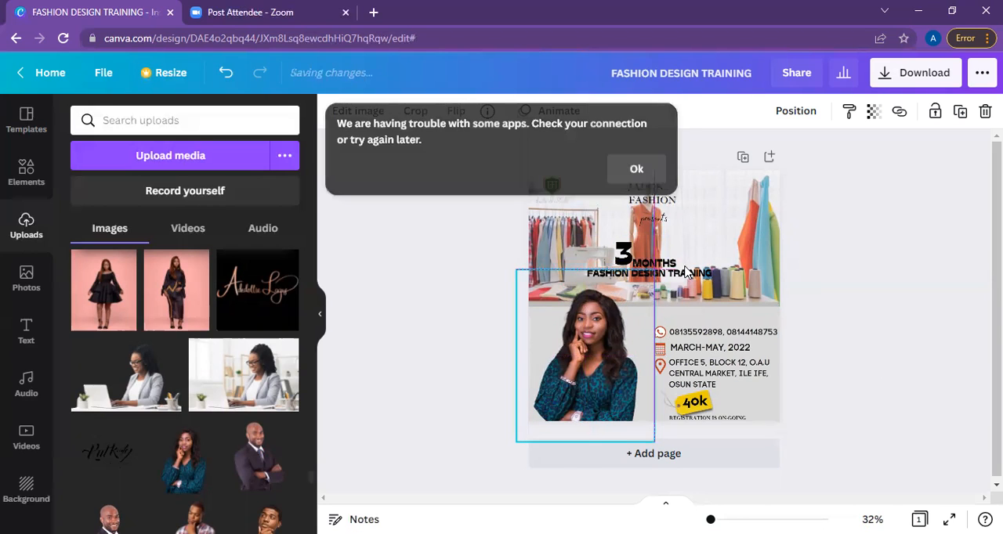
left_click(875, 232)
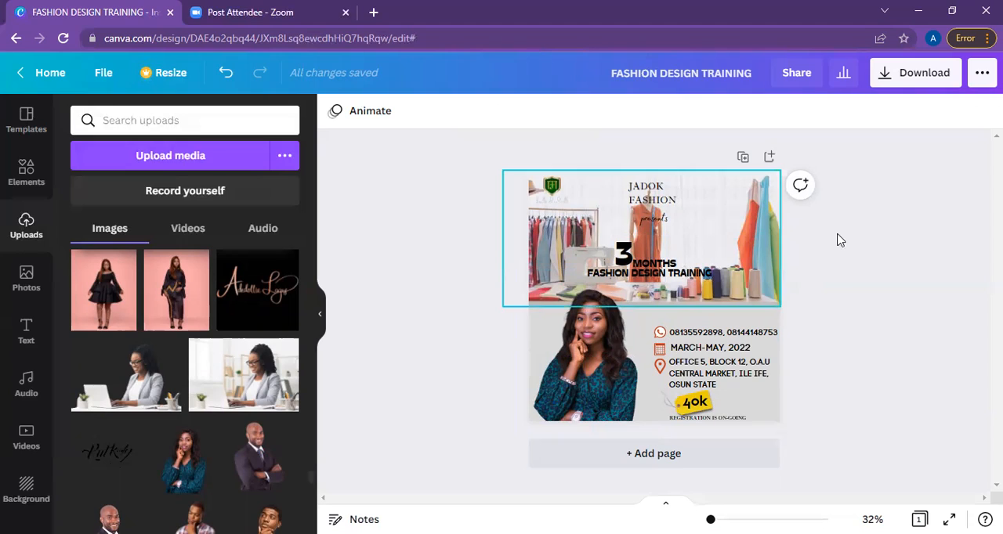
Download the finished design as a PNG at size 1 (1080 × 1080 px).
left_click(901, 89)
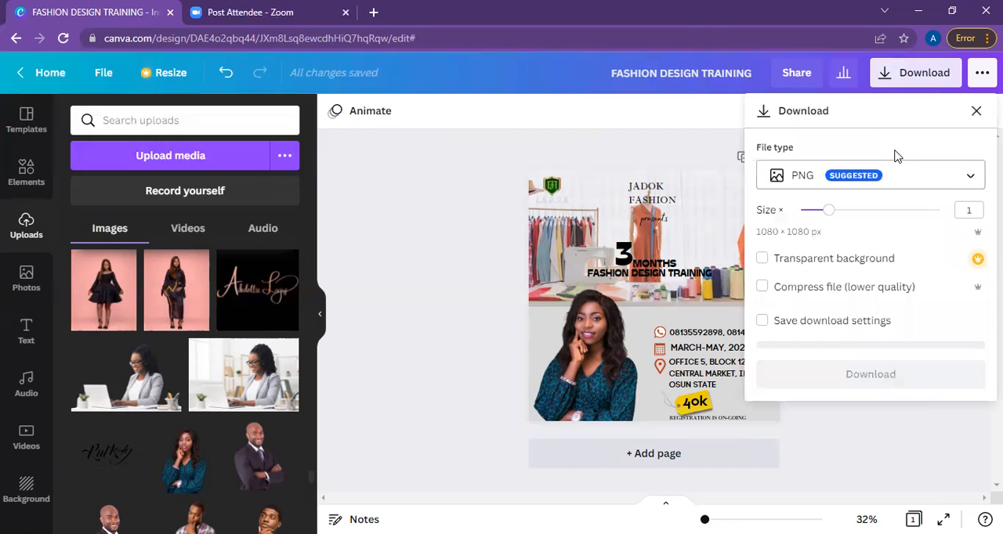
left_click(952, 188)
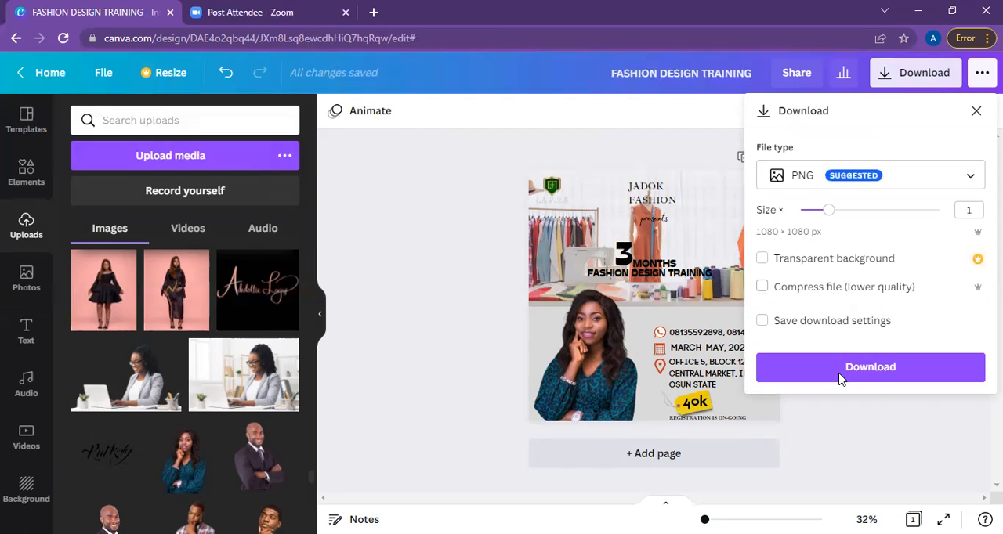
left_click(846, 377)
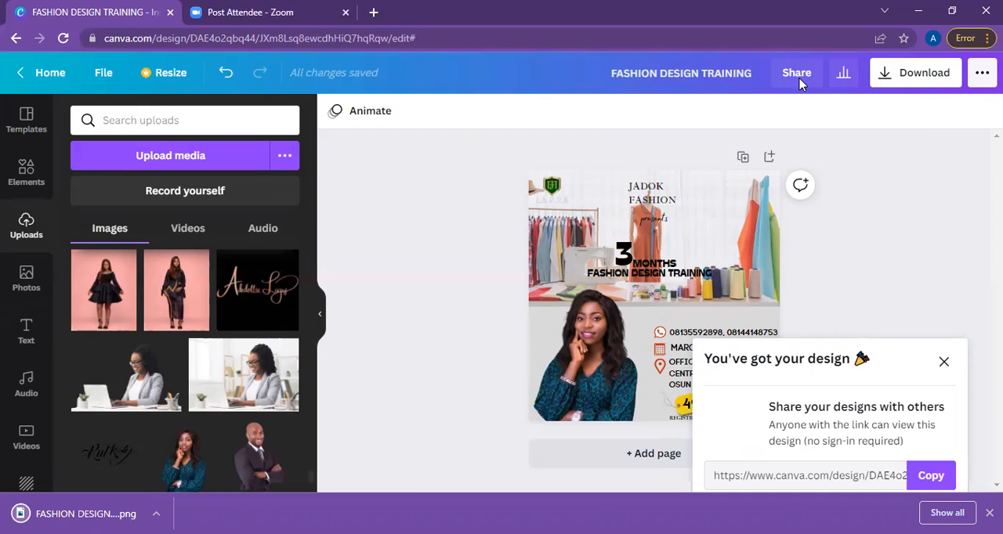
Set the design's sharing link to use as template and copy the link.
left_click(800, 84)
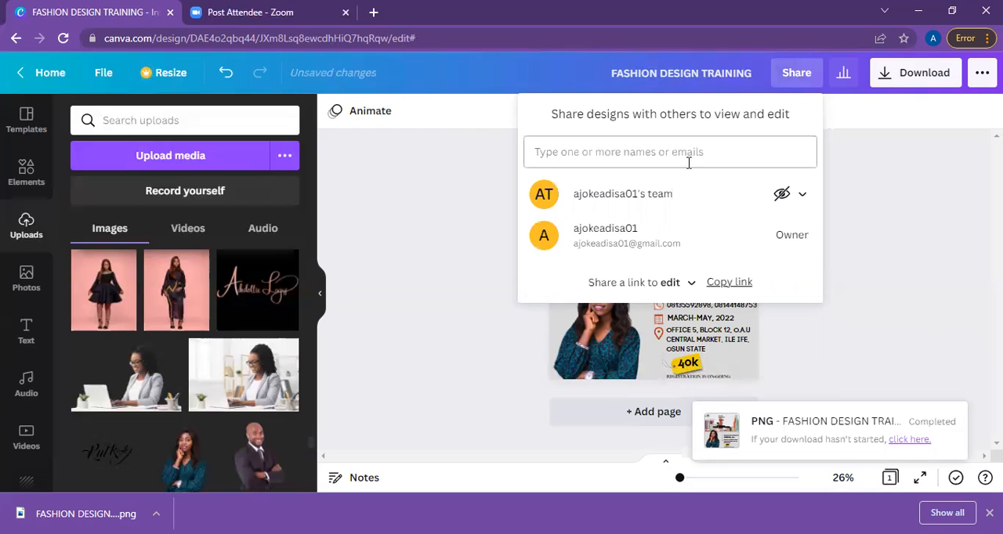
left_click(679, 297)
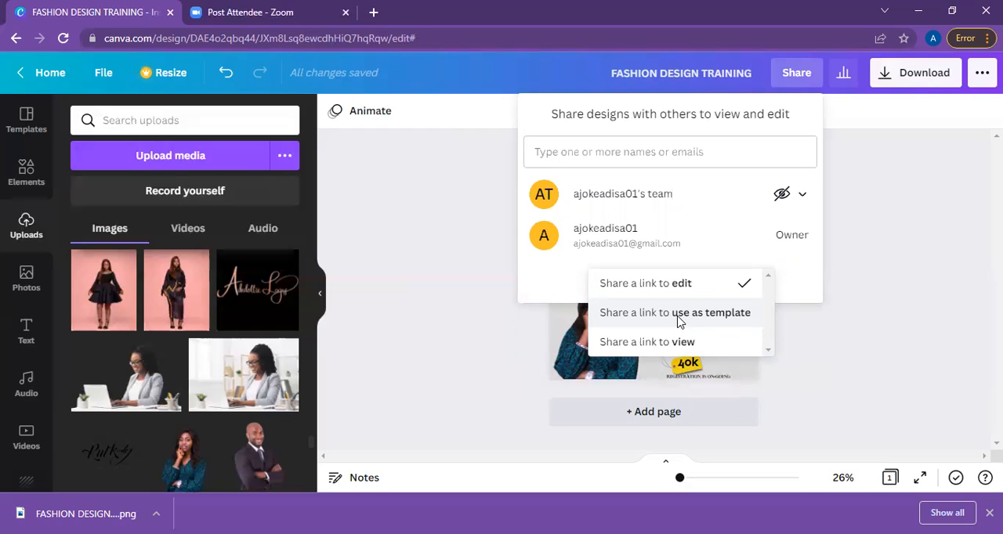
left_click(678, 319)
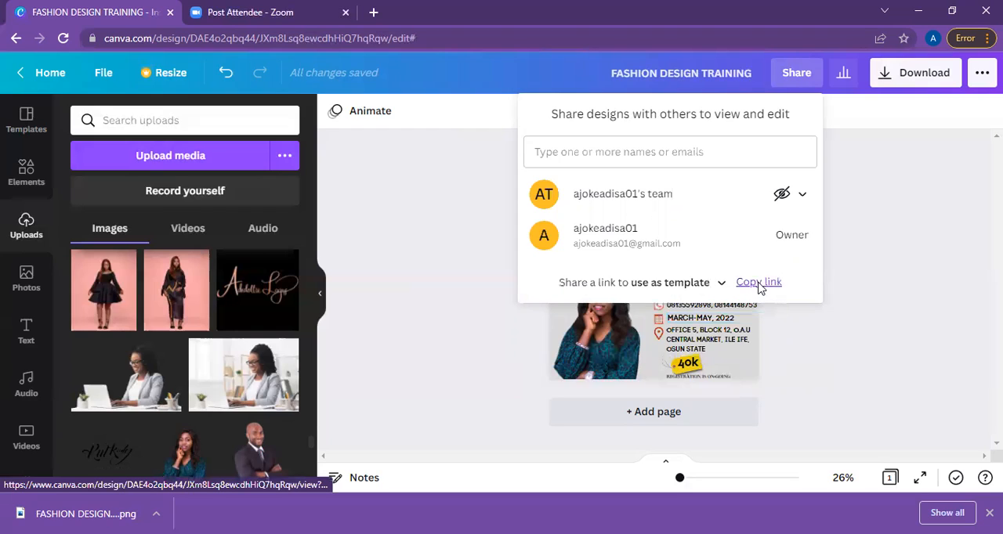
left_click(758, 283)
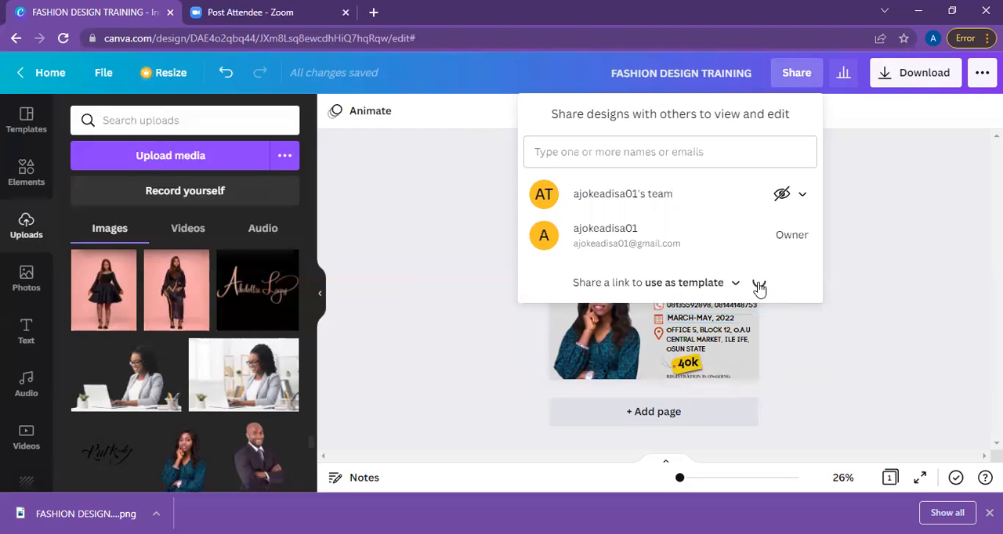